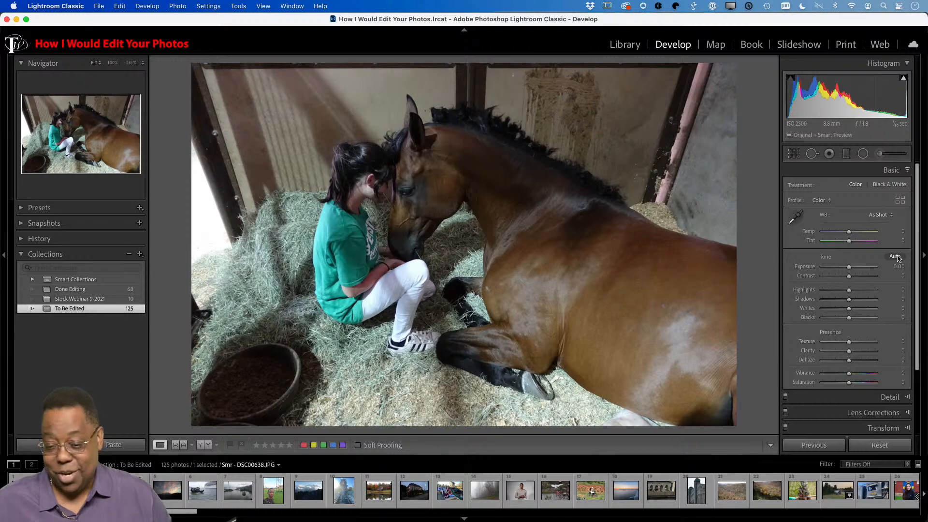
Apply automatic tone adjustments to the horse photo and raise Texture to +24.
{"action": "left_click", "coordinate": [895, 257]}
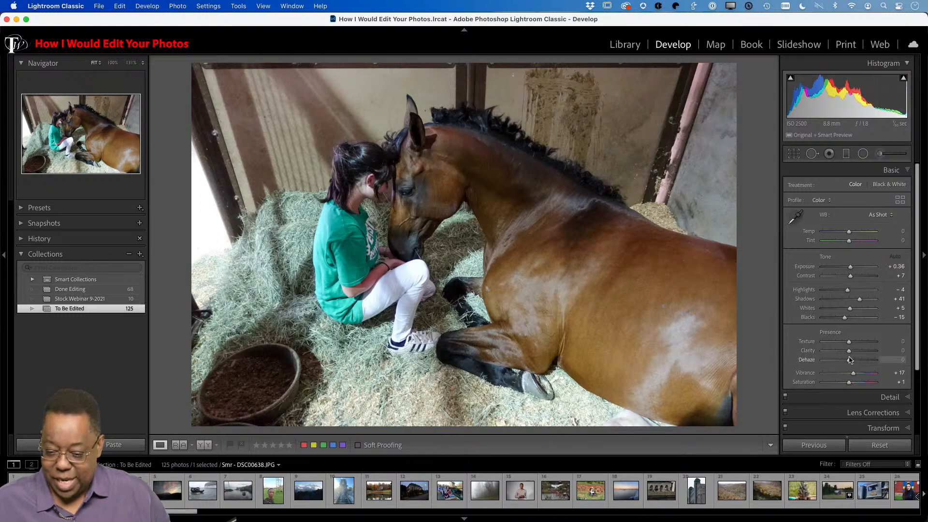
{"action": "left_click_drag", "start_coordinate": [851, 344], "coordinate": [855, 343]}
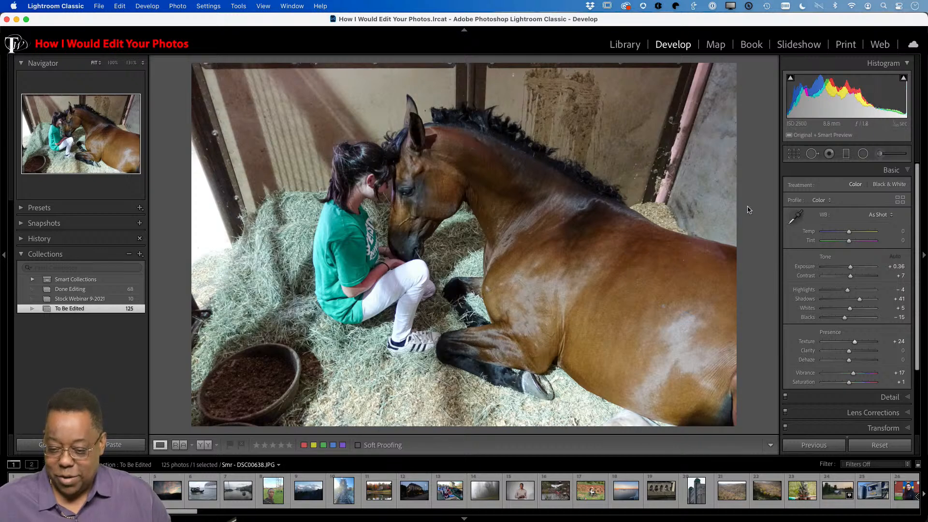
Check shadow and highlight clipping while trying Whites values between −100 and +18, ending at −1.
{"action": "mouse_move", "coordinate": [791, 82]}
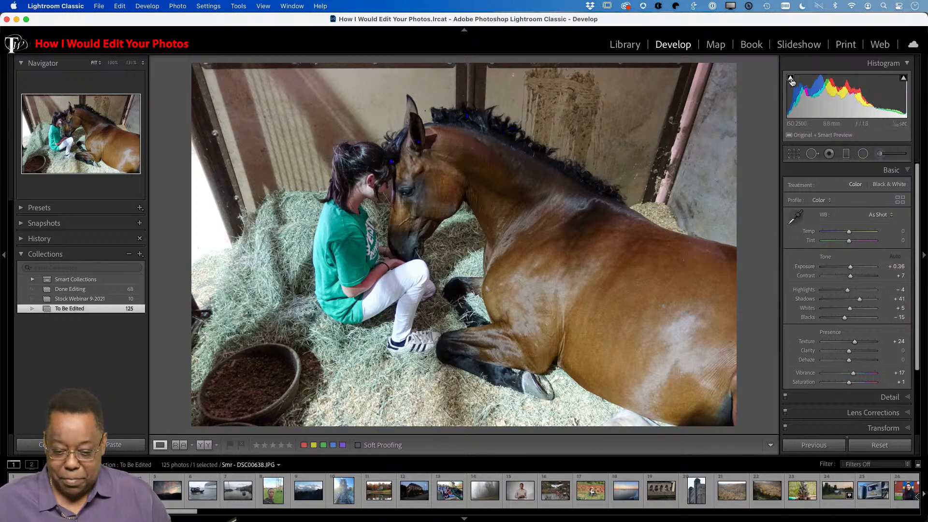
{"action": "mouse_move", "coordinate": [903, 82]}
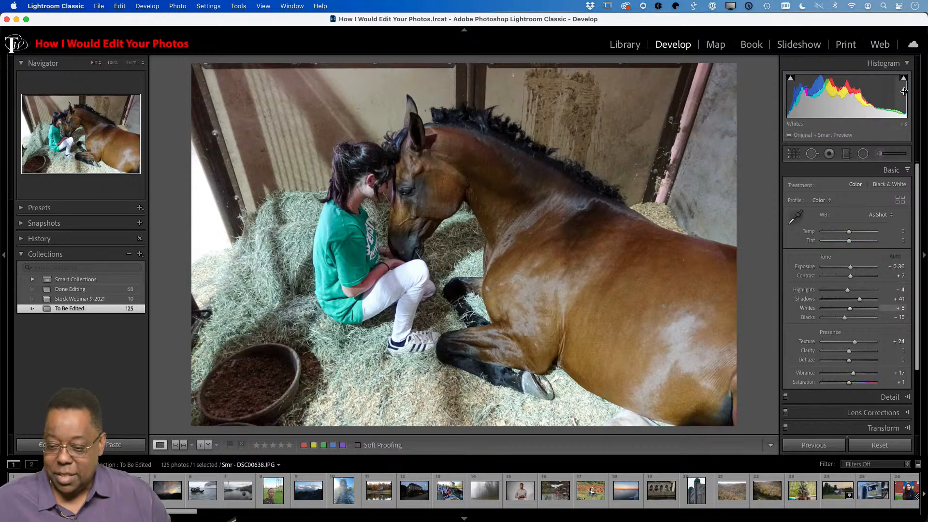
{"action": "left_click_drag", "start_coordinate": [849, 309], "coordinate": [822, 309]}
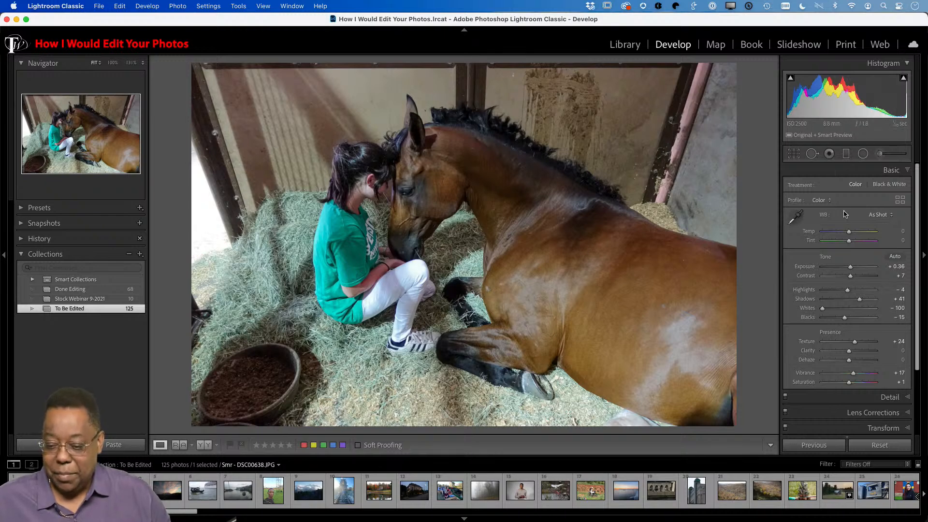
{"action": "left_click_drag", "start_coordinate": [823, 310], "coordinate": [828, 310]}
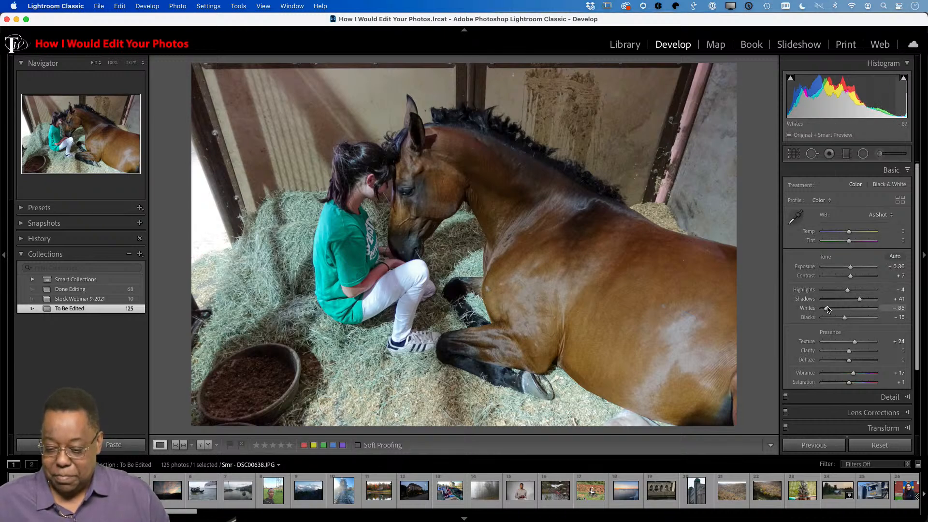
{"action": "mouse_move", "coordinate": [906, 84]}
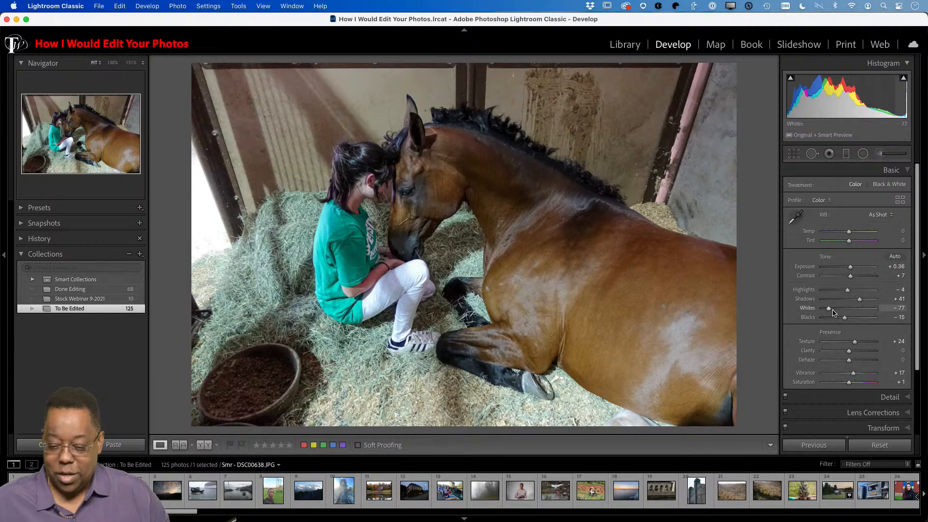
{"action": "left_click_drag", "start_coordinate": [831, 309], "coordinate": [838, 309]}
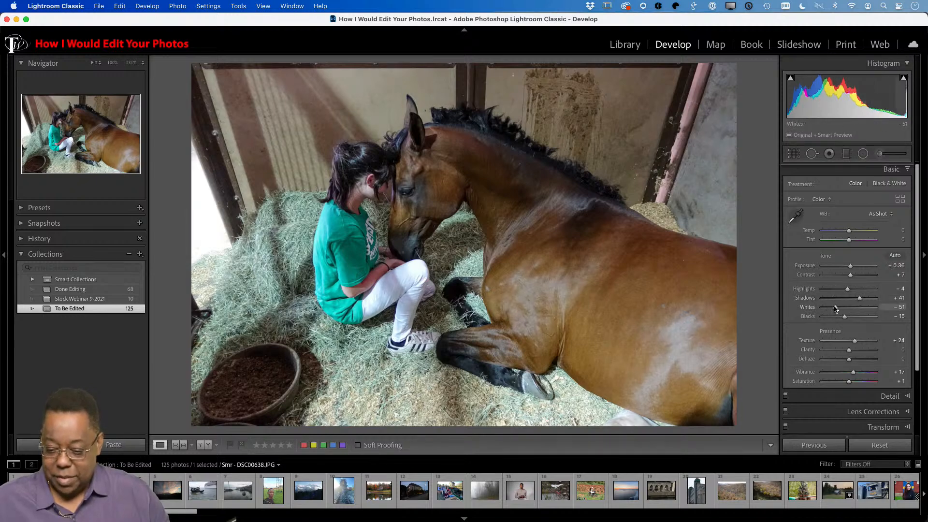
{"action": "left_click_drag", "start_coordinate": [835, 308], "coordinate": [842, 309]}
{"action": "mouse_move", "coordinate": [903, 79]}
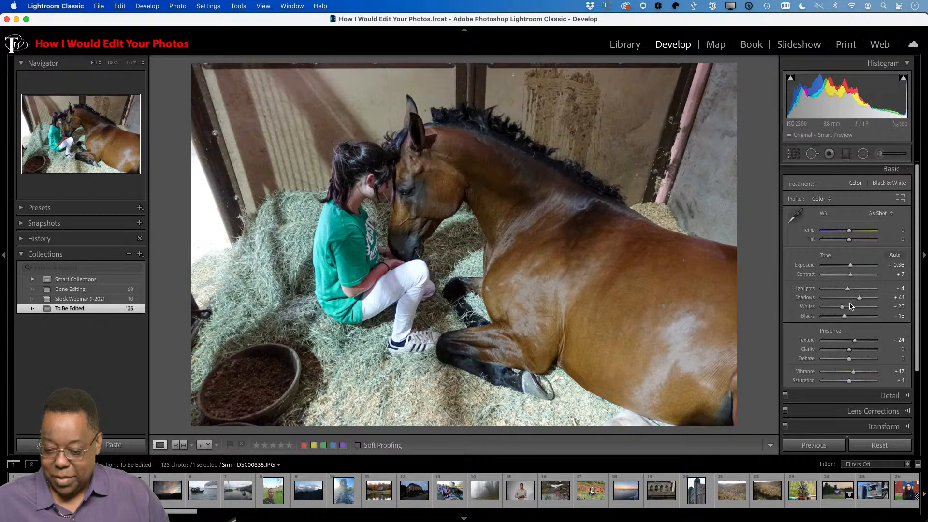
{"action": "left_click_drag", "start_coordinate": [842, 310], "coordinate": [853, 308]}
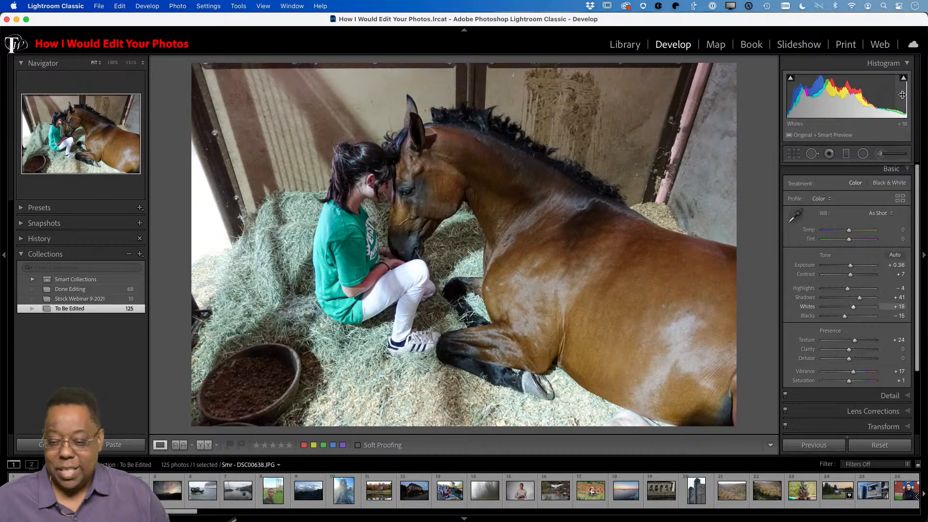
{"action": "left_click_drag", "start_coordinate": [852, 307], "coordinate": [849, 307]}
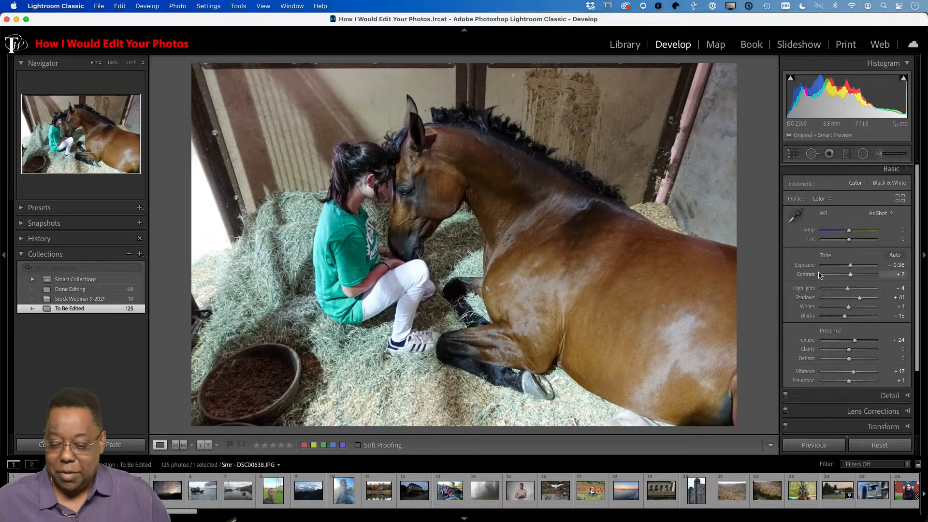
Lower Whites to −58 while checking highlight clipping, and set Exposure to +0.35.
{"action": "mouse_move", "coordinate": [903, 78]}
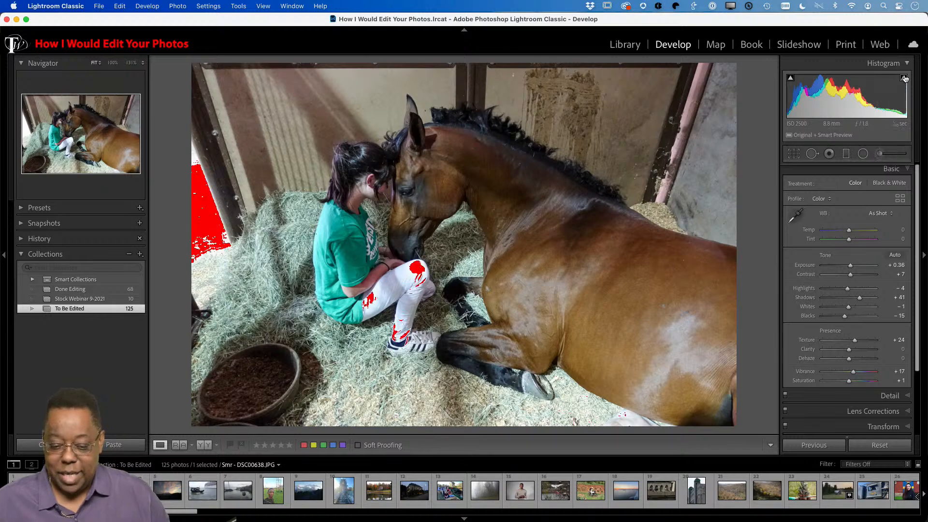
{"action": "left_click_drag", "start_coordinate": [900, 306], "coordinate": [882, 306]}
{"action": "mouse_move", "coordinate": [905, 83]}
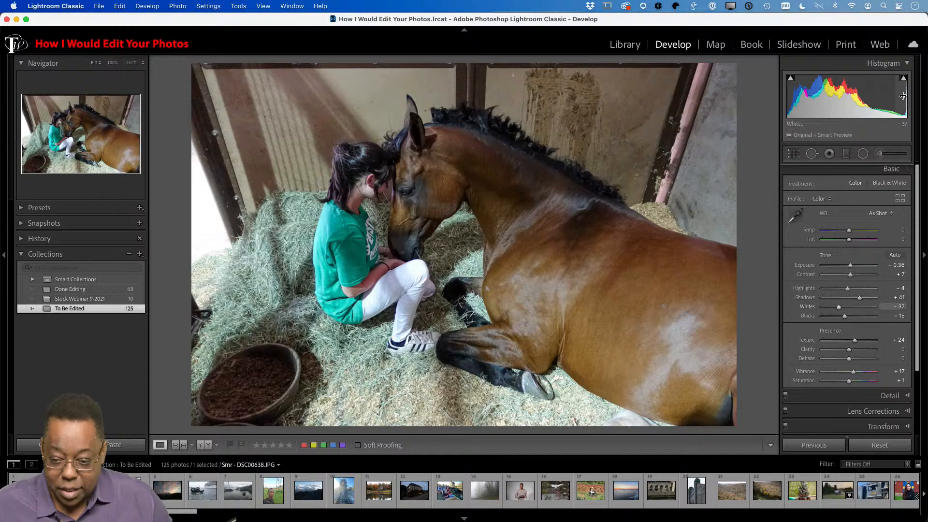
{"action": "left_click_drag", "start_coordinate": [839, 307], "coordinate": [835, 307]}
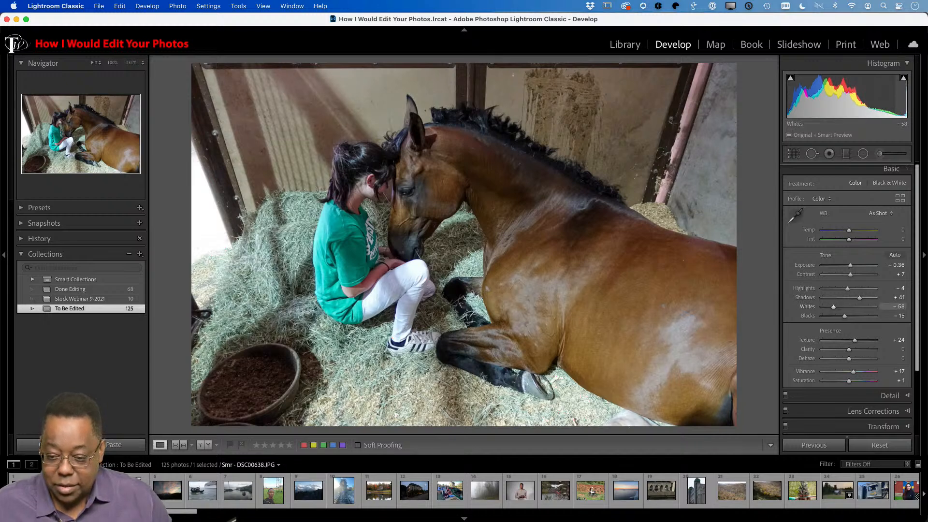
{"action": "mouse_move", "coordinate": [906, 84]}
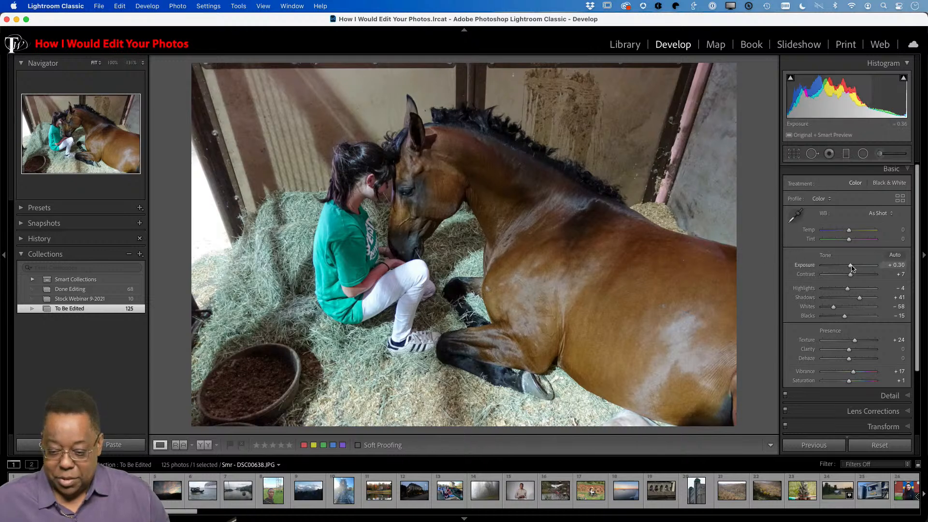
{"action": "left_click_drag", "start_coordinate": [851, 266], "coordinate": [852, 266]}
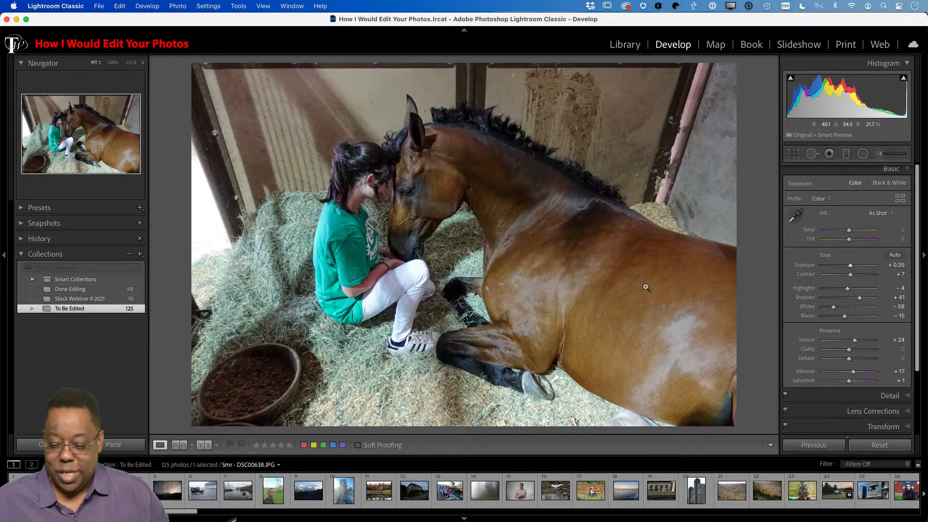
Set the photo's Sharpening Amount to 49 in the Detail settings.
{"action": "scroll", "coordinate": [892, 381], "scroll_direction": "down", "scroll_amount": 3}
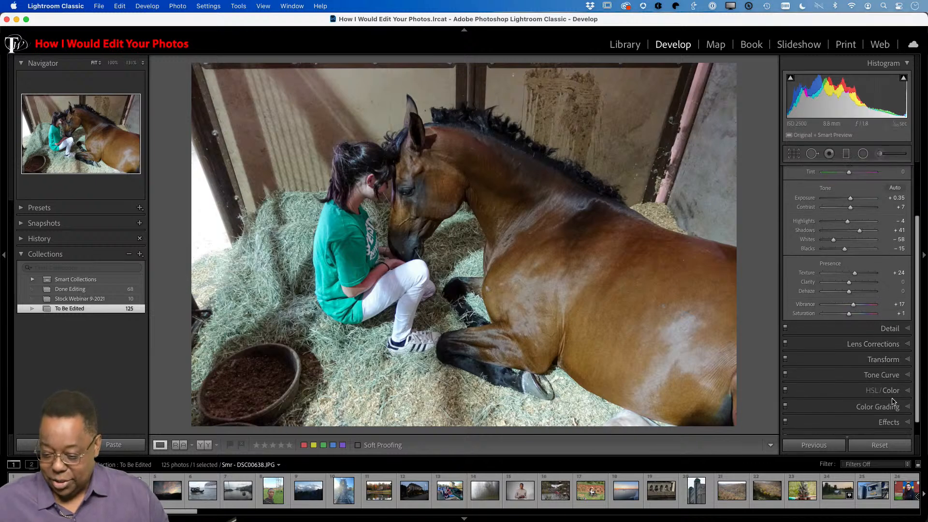
{"action": "left_click", "coordinate": [892, 318]}
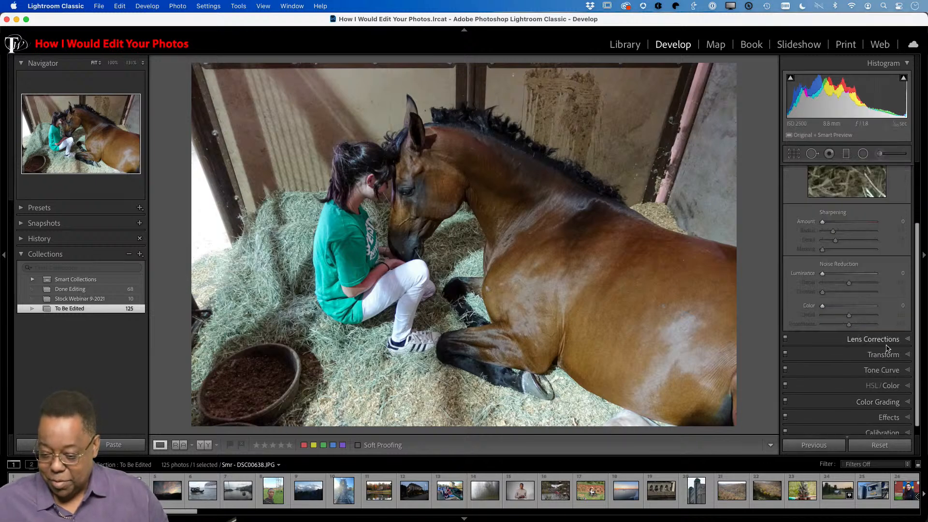
{"action": "scroll", "coordinate": [841, 251], "scroll_direction": "up", "scroll_amount": 2}
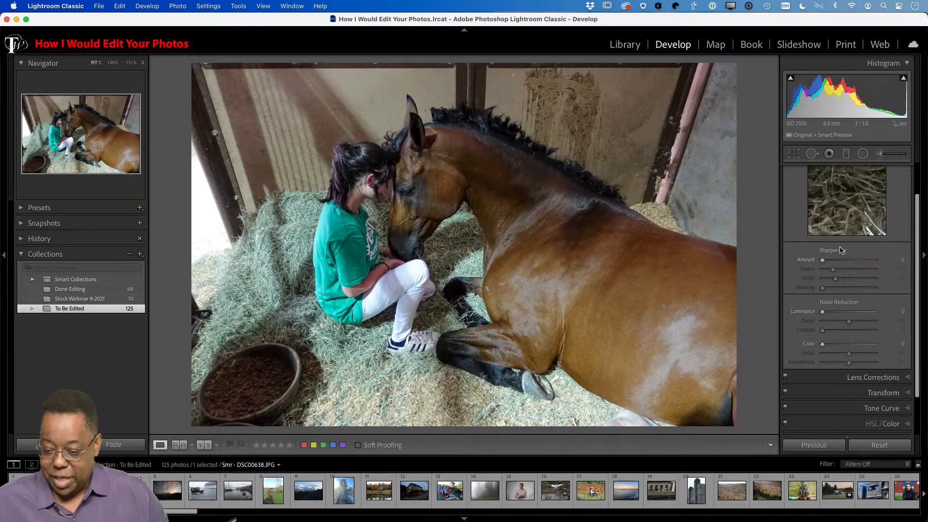
{"action": "scroll", "coordinate": [840, 250], "scroll_direction": "up", "scroll_amount": 1}
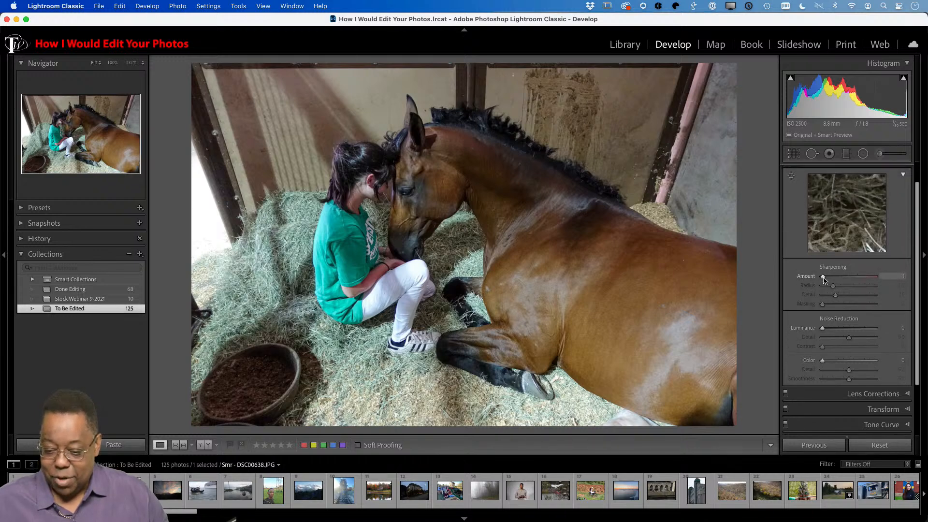
{"action": "left_click_drag", "start_coordinate": [824, 278], "coordinate": [840, 276]}
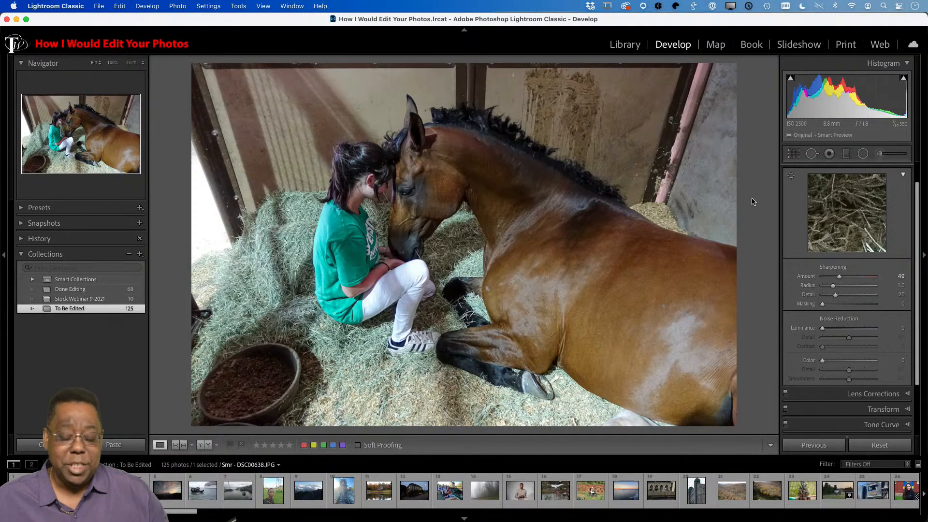
Open a copy of the horse photo with Lightroom adjustments in Adobe Photoshop 2021 and duplicate the Background layer.
{"action": "key", "text": "g"}
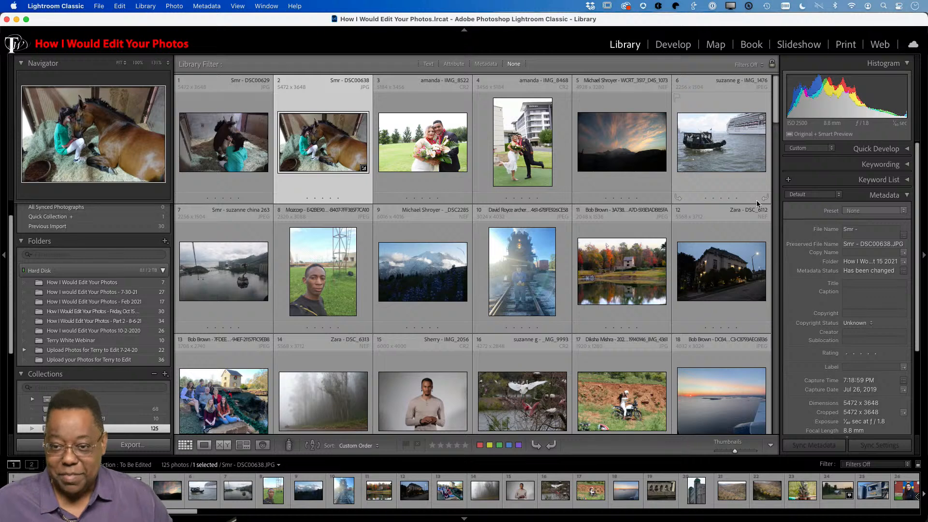
{"action": "right_click", "coordinate": [321, 145]}
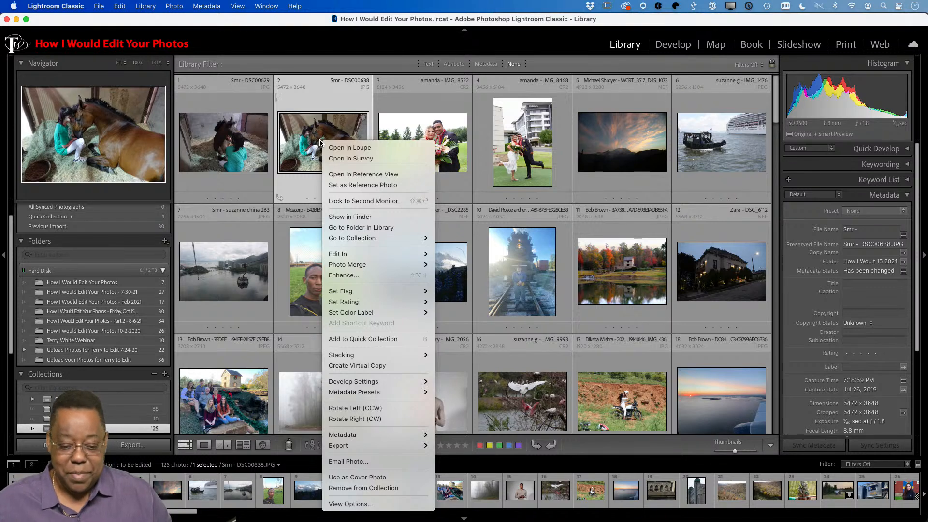
{"action": "mouse_move", "coordinate": [354, 254]}
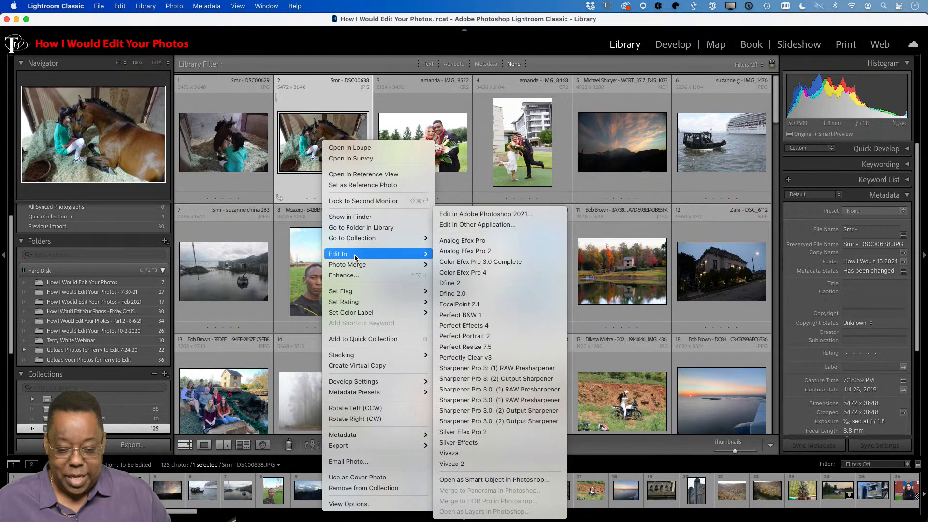
{"action": "left_click", "coordinate": [519, 214]}
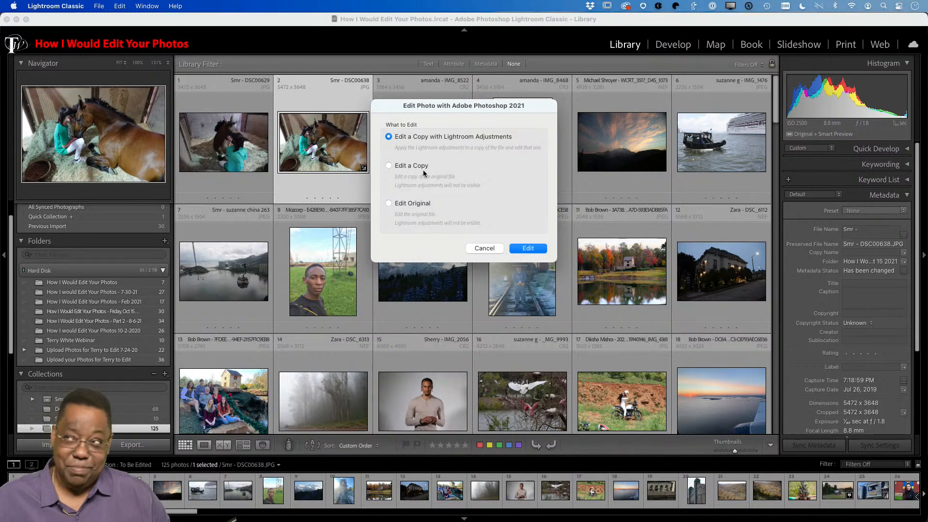
{"action": "left_click", "coordinate": [527, 249]}
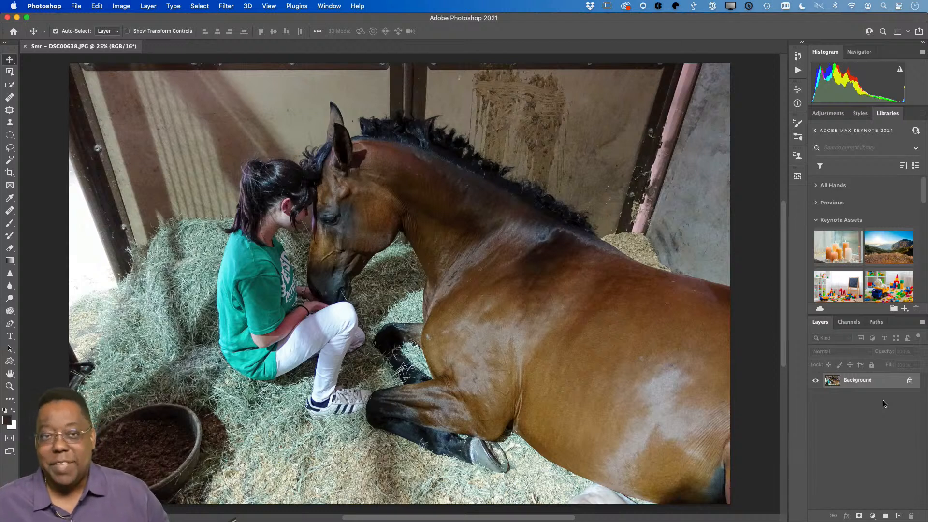
{"action": "left_click_drag", "start_coordinate": [883, 384], "coordinate": [901, 516]}
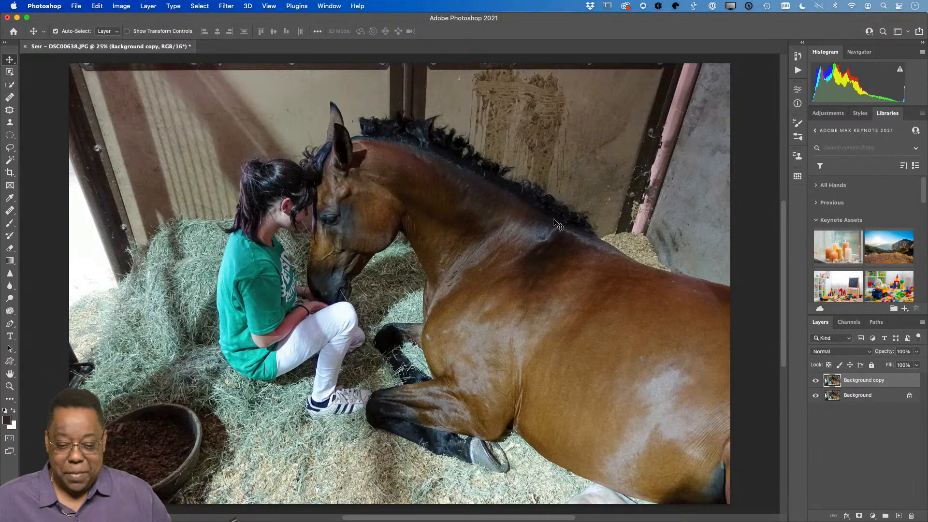
Patch the small white mark and the blemish below it on the wall beside the dirt stain, using clean wall areas, and deselect.
{"action": "key", "text": "z"}
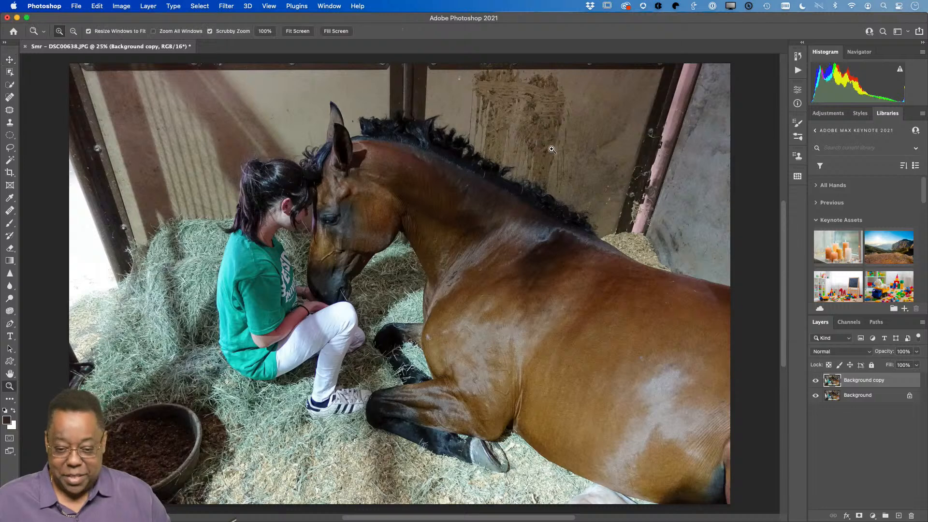
{"action": "left_click", "coordinate": [548, 111]}
{"action": "left_click_drag", "start_coordinate": [565, 134], "coordinate": [550, 222]}
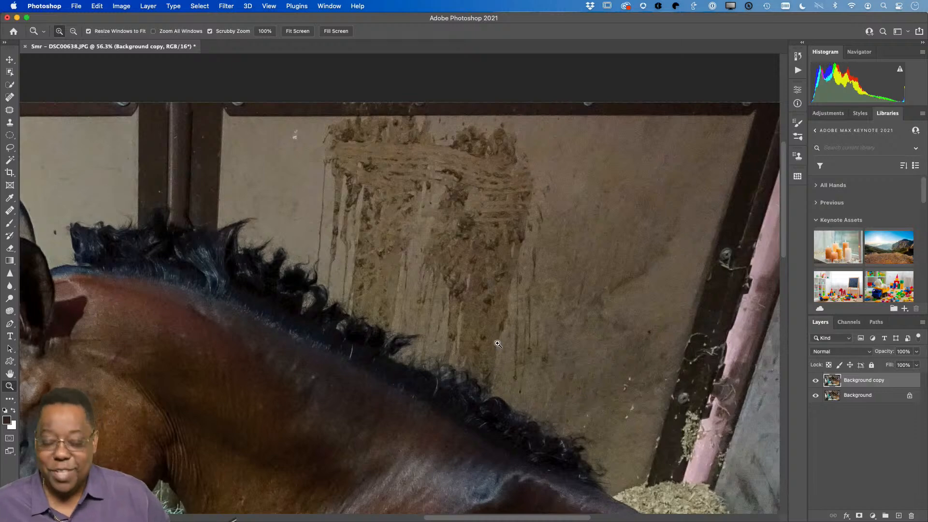
{"action": "left_click_drag", "start_coordinate": [174, 377], "coordinate": [210, 319]}
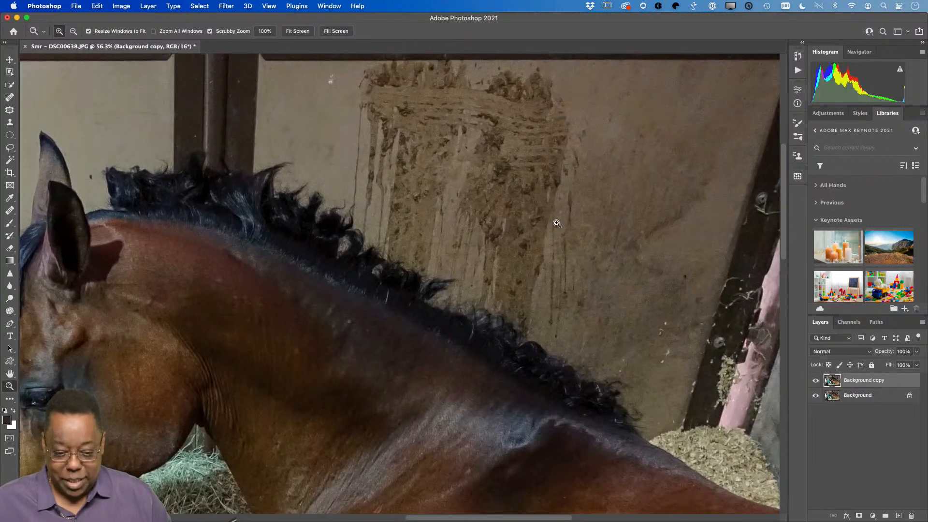
{"action": "left_click_drag", "start_coordinate": [497, 218], "coordinate": [524, 264]}
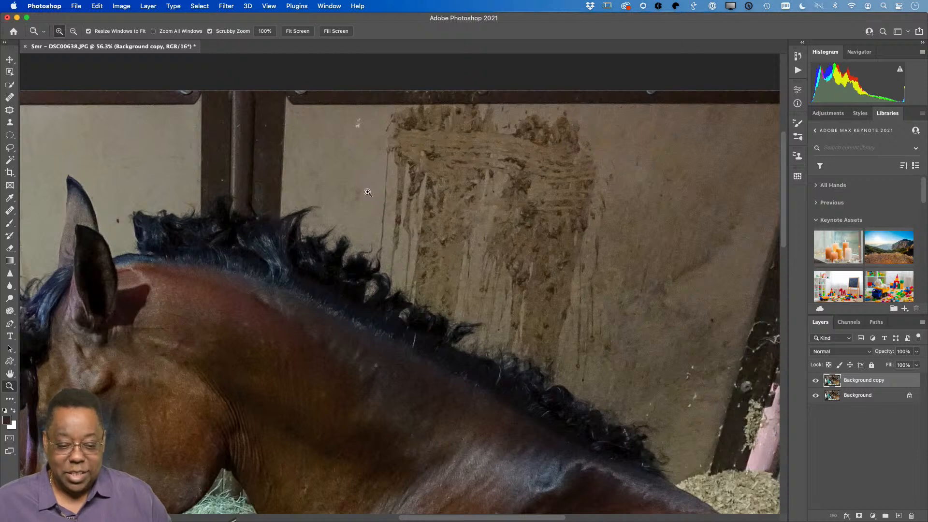
{"action": "left_click", "coordinate": [9, 110]}
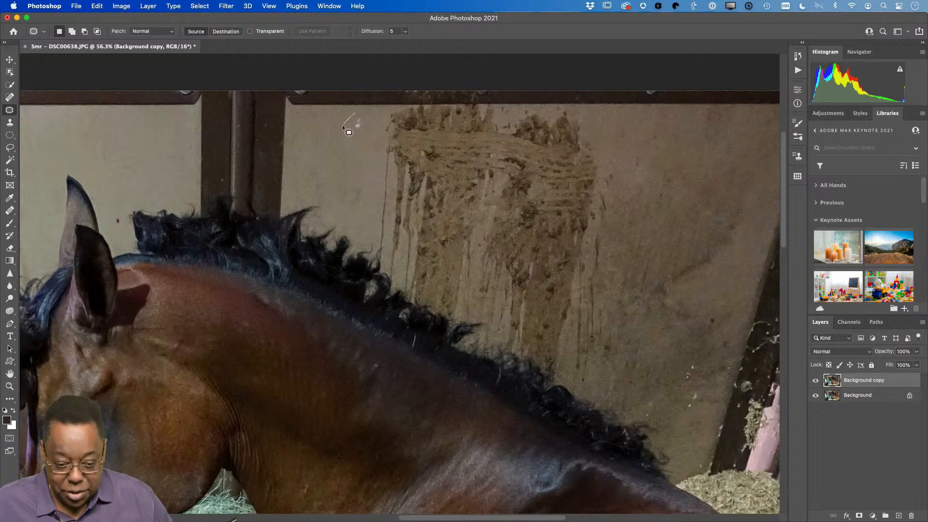
{"action": "left_click_drag", "start_coordinate": [347, 114], "coordinate": [350, 115]}
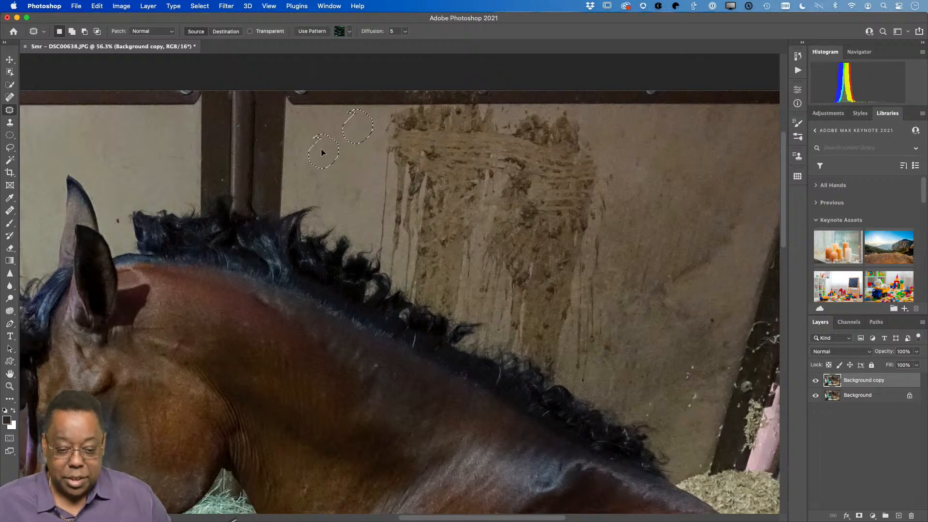
{"action": "left_click_drag", "start_coordinate": [322, 149], "coordinate": [323, 151]}
{"action": "mouse_move", "coordinate": [364, 172]}
{"action": "left_mouse_down"}
{"action": "mouse_move", "coordinate": [332, 175]}
{"action": "mouse_move", "coordinate": [335, 217]}
{"action": "mouse_move", "coordinate": [361, 205]}
{"action": "mouse_move", "coordinate": [334, 160]}
{"action": "mouse_move", "coordinate": [303, 177]}
{"action": "mouse_move", "coordinate": [314, 196]}
{"action": "mouse_move", "coordinate": [330, 197]}
{"action": "mouse_move", "coordinate": [349, 159]}
{"action": "left_mouse_up"}
{"action": "key", "text": "super+d"}
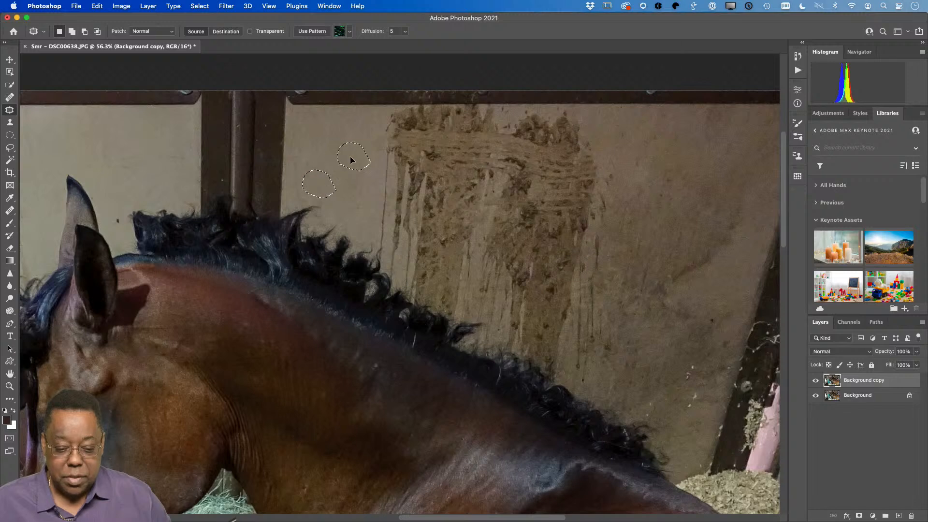
{"action": "key", "text": "super+d"}
Patch the outer strip of the dirt stain nearest the door post with clean wall from the neighbouring panel, and deselect.
{"action": "mouse_move", "coordinate": [390, 110]}
{"action": "left_mouse_down"}
{"action": "mouse_move", "coordinate": [366, 151]}
{"action": "mouse_move", "coordinate": [377, 245]}
{"action": "mouse_move", "coordinate": [395, 251]}
{"action": "mouse_move", "coordinate": [424, 244]}
{"action": "mouse_move", "coordinate": [455, 152]}
{"action": "left_mouse_up"}
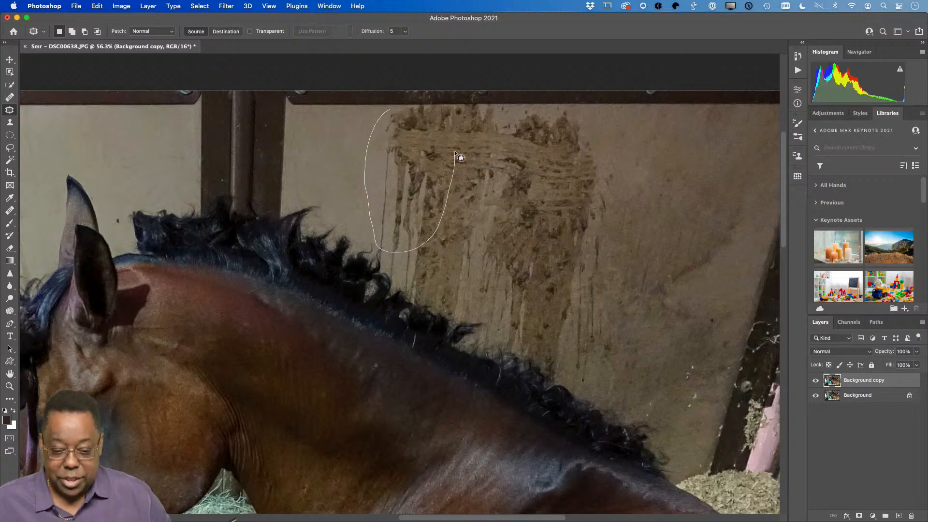
{"action": "mouse_move", "coordinate": [425, 111]}
{"action": "left_mouse_down"}
{"action": "mouse_move", "coordinate": [298, 122]}
{"action": "mouse_move", "coordinate": [321, 122]}
{"action": "mouse_move", "coordinate": [328, 135]}
{"action": "mouse_move", "coordinate": [178, 144]}
{"action": "mouse_move", "coordinate": [189, 180]}
{"action": "mouse_move", "coordinate": [2, 161]}
{"action": "mouse_move", "coordinate": [77, 158]}
{"action": "mouse_move", "coordinate": [117, 140]}
{"action": "left_mouse_up"}
{"action": "key", "text": "super+d"}
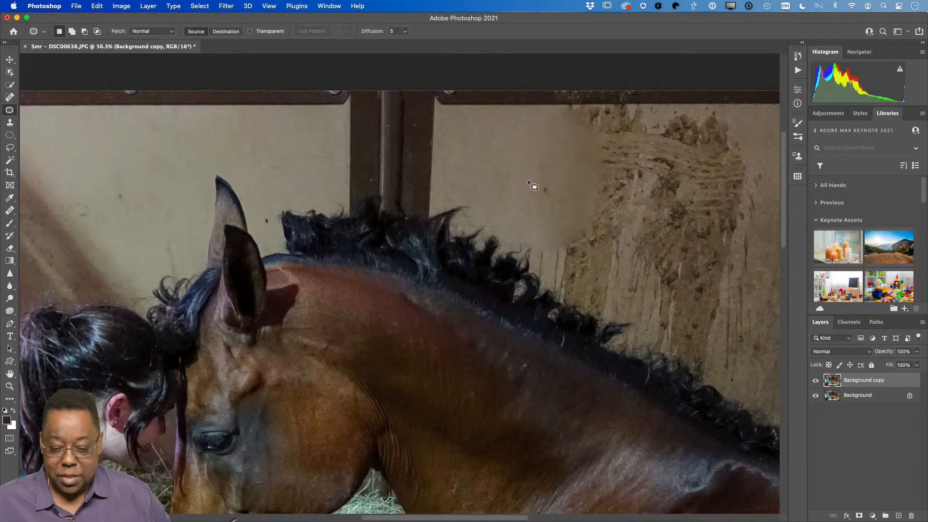
Try to patch the remaining dirt just under the beam with clean wall in Normal mode, undo the patch, and deselect.
{"action": "scroll", "coordinate": [525, 198], "scroll_direction": "right", "scroll_amount": 5}
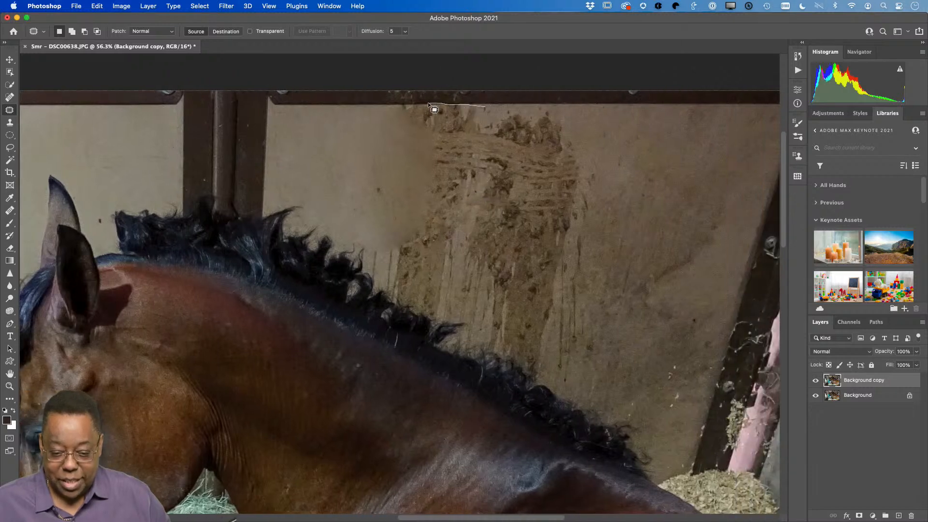
{"action": "left_click_drag", "start_coordinate": [428, 104], "coordinate": [416, 103]}
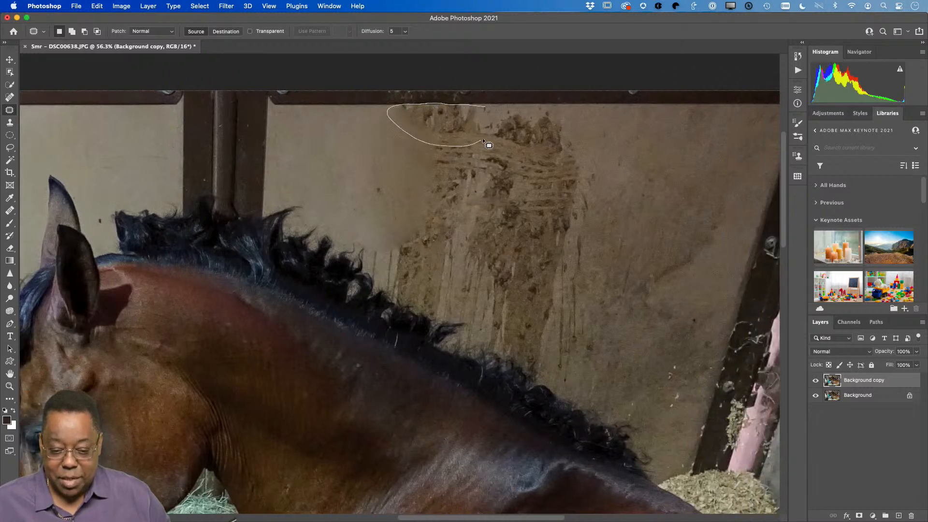
{"action": "left_click_drag", "start_coordinate": [483, 139], "coordinate": [362, 129]}
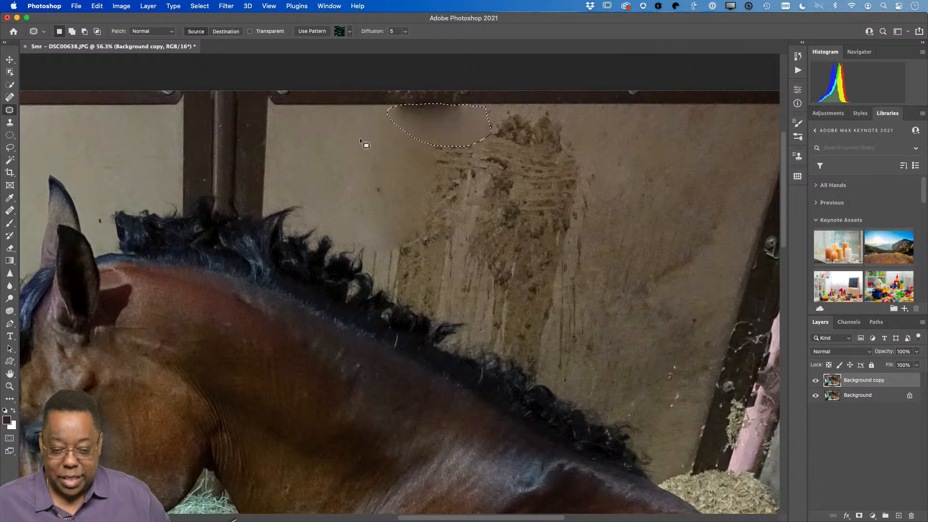
{"action": "key", "text": "super+z"}
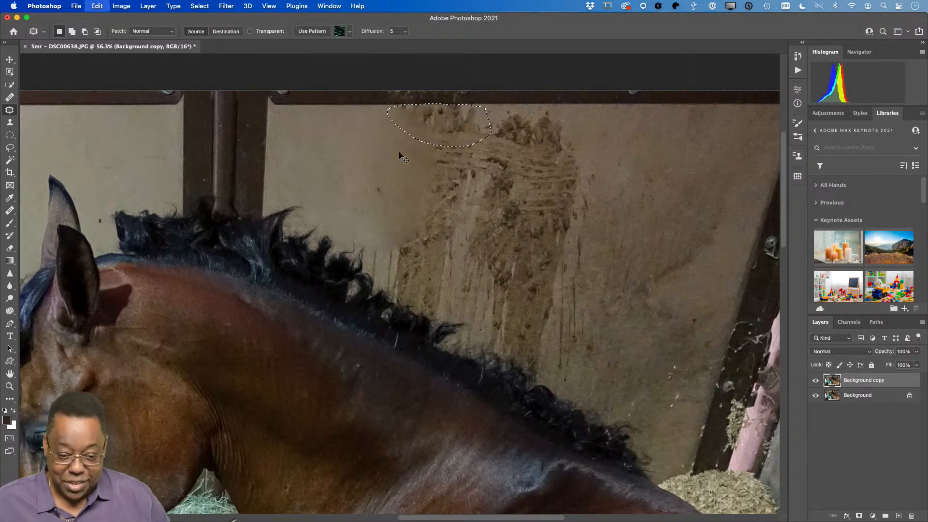
{"action": "left_click", "coordinate": [422, 163]}
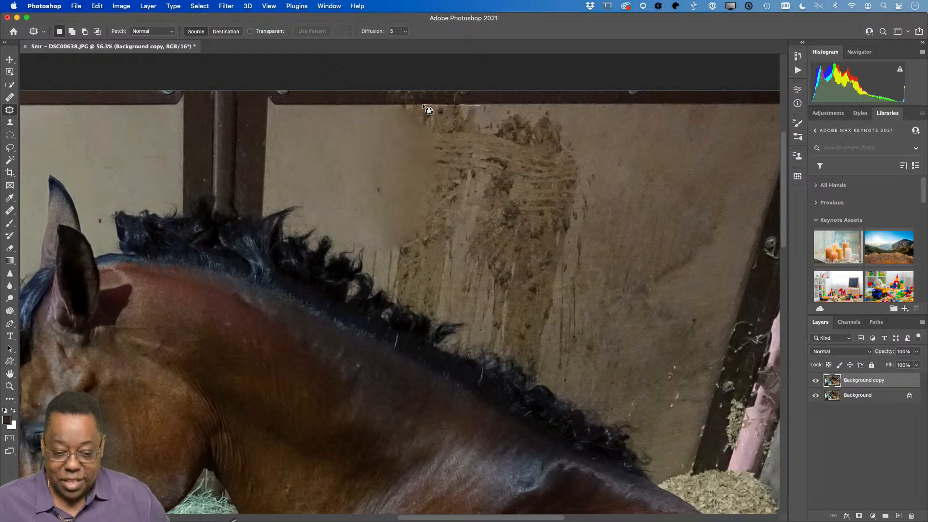
Switch the Patch tool to Content-Aware and patch the stain's upper-left part under the beam with adjacent clean wall, and deselect.
{"action": "mouse_move", "coordinate": [385, 110]}
{"action": "left_mouse_down"}
{"action": "mouse_move", "coordinate": [373, 129]}
{"action": "mouse_move", "coordinate": [378, 172]}
{"action": "mouse_move", "coordinate": [423, 203]}
{"action": "mouse_move", "coordinate": [471, 191]}
{"action": "left_mouse_up"}
{"action": "left_click_drag", "start_coordinate": [476, 141], "coordinate": [479, 109]}
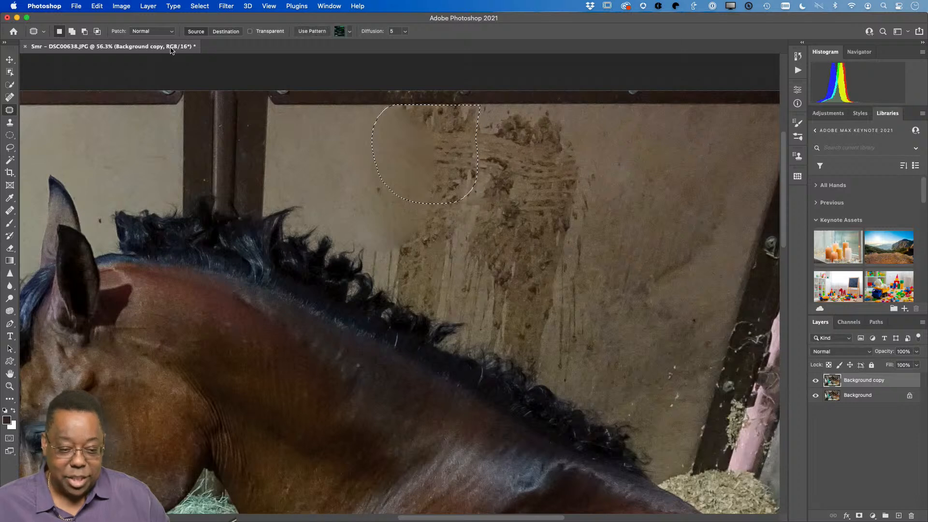
{"action": "left_click", "coordinate": [159, 32]}
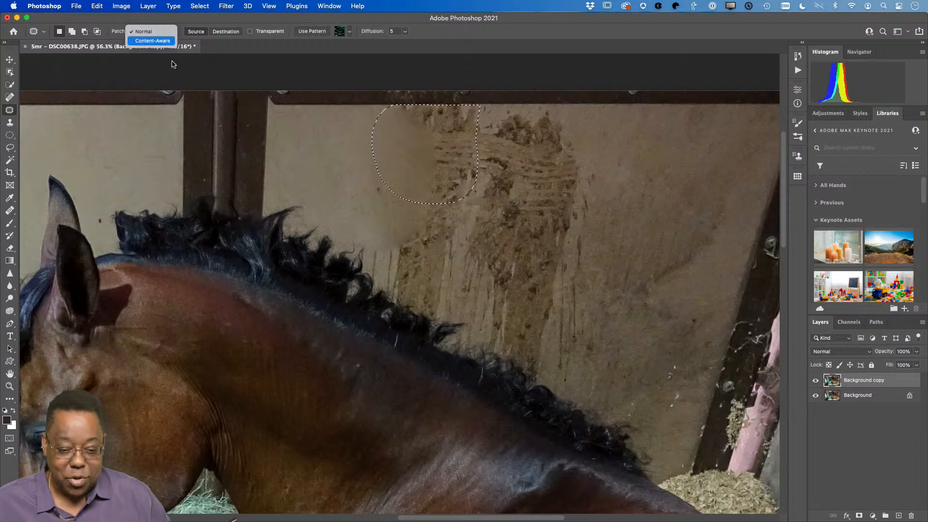
{"action": "left_click", "coordinate": [153, 40]}
{"action": "left_click_drag", "start_coordinate": [389, 152], "coordinate": [300, 150]}
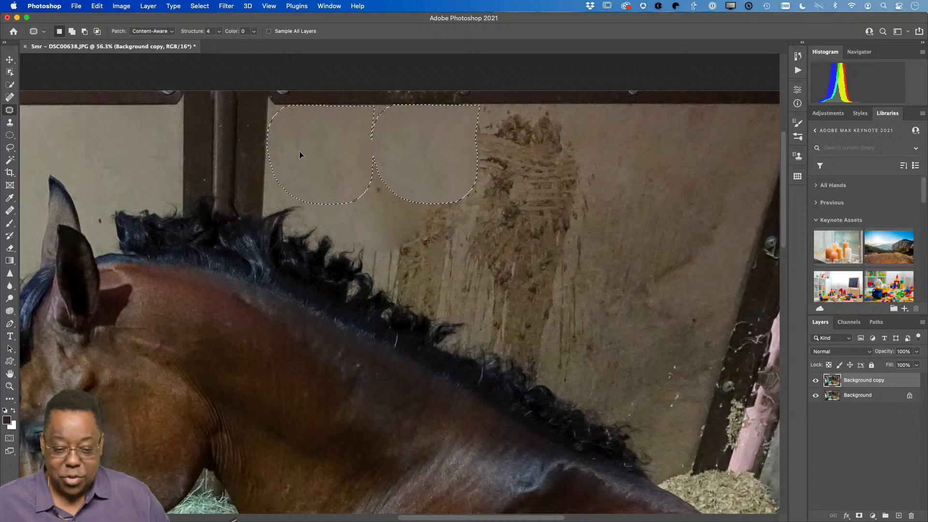
{"action": "key", "text": "super+d"}
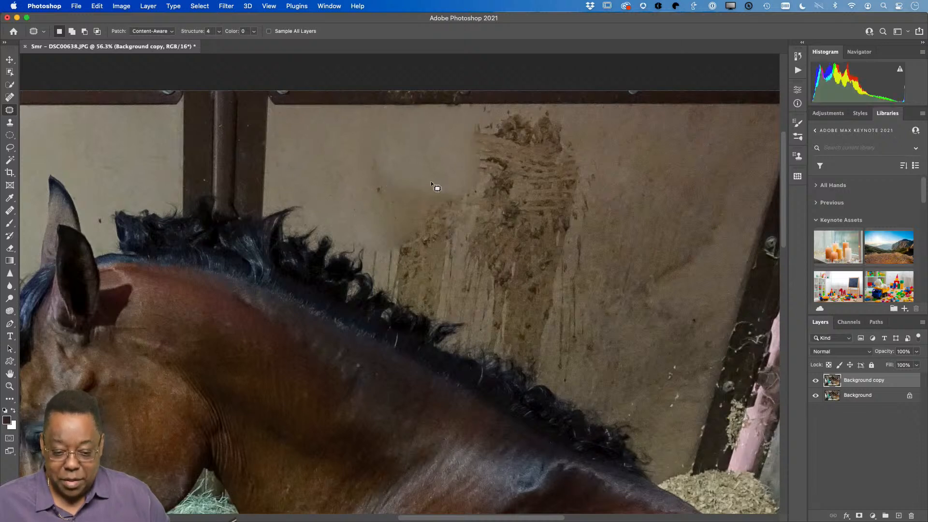
Patch the blurry smudge and dirt edge below the repaired area with clean wall from its upper left, and deselect.
{"action": "mouse_move", "coordinate": [356, 199]}
{"action": "left_mouse_down"}
{"action": "mouse_move", "coordinate": [445, 263]}
{"action": "mouse_move", "coordinate": [459, 208]}
{"action": "mouse_move", "coordinate": [413, 157]}
{"action": "left_mouse_up"}
{"action": "left_click_drag", "start_coordinate": [419, 213], "coordinate": [346, 178]}
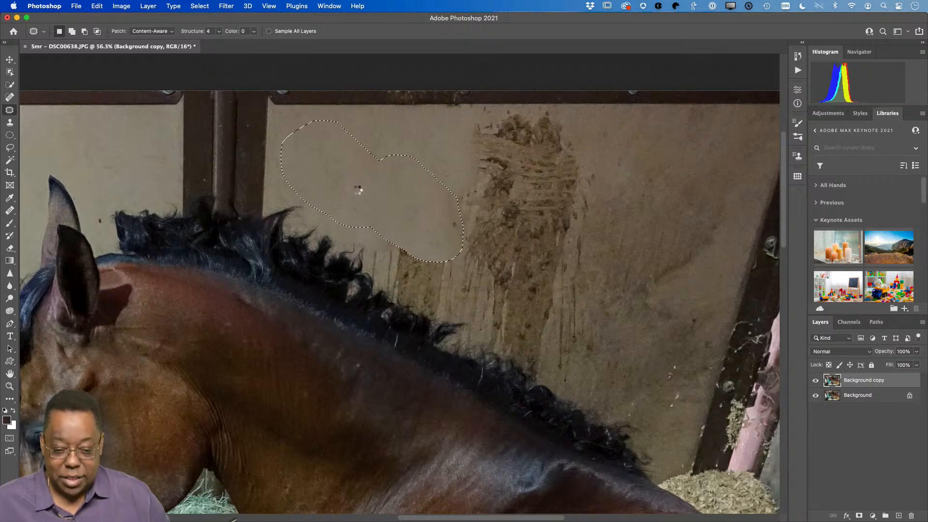
{"action": "key", "text": "super+d"}
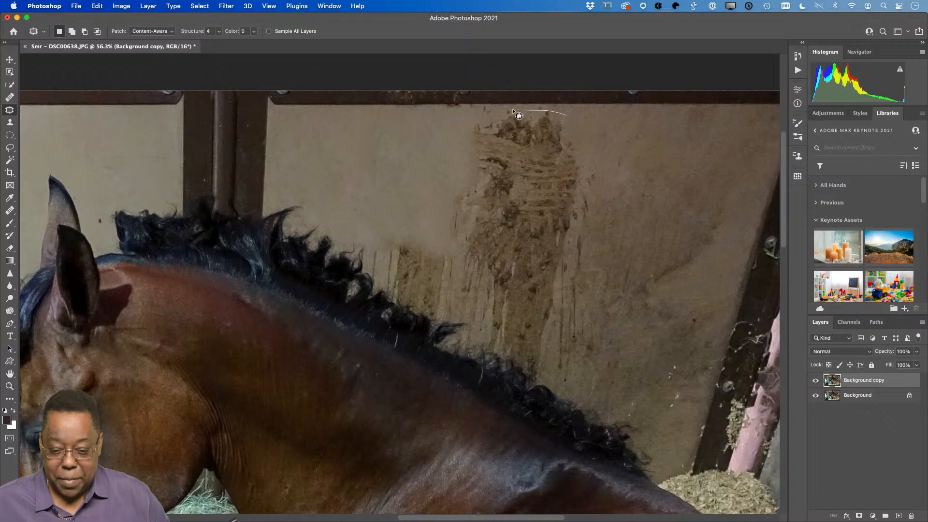
Patch the stain's remaining upper block and the marks along its right edge with clean wall, deselecting after each patch.
{"action": "mouse_move", "coordinate": [466, 124]}
{"action": "left_mouse_down"}
{"action": "mouse_move", "coordinate": [445, 160]}
{"action": "mouse_move", "coordinate": [451, 207]}
{"action": "left_mouse_up"}
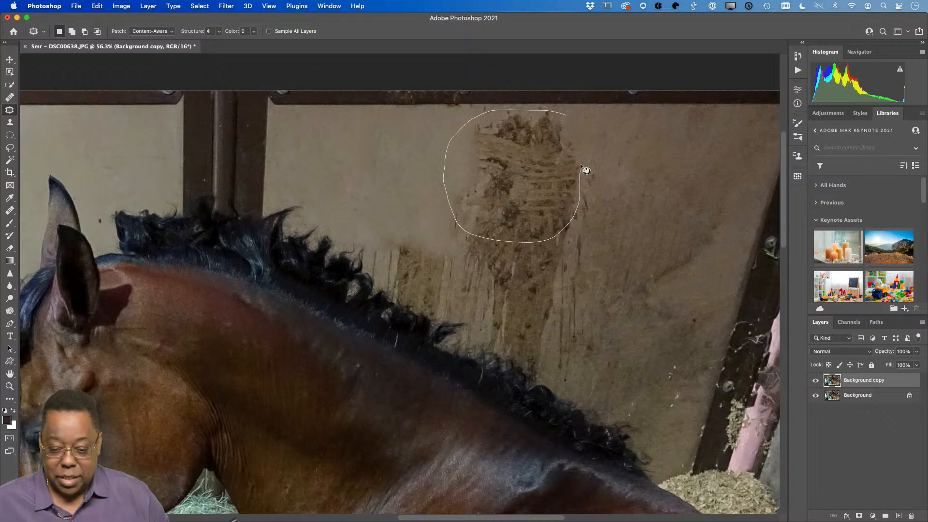
{"action": "left_click_drag", "start_coordinate": [574, 123], "coordinate": [421, 143]}
{"action": "key", "text": "super+d"}
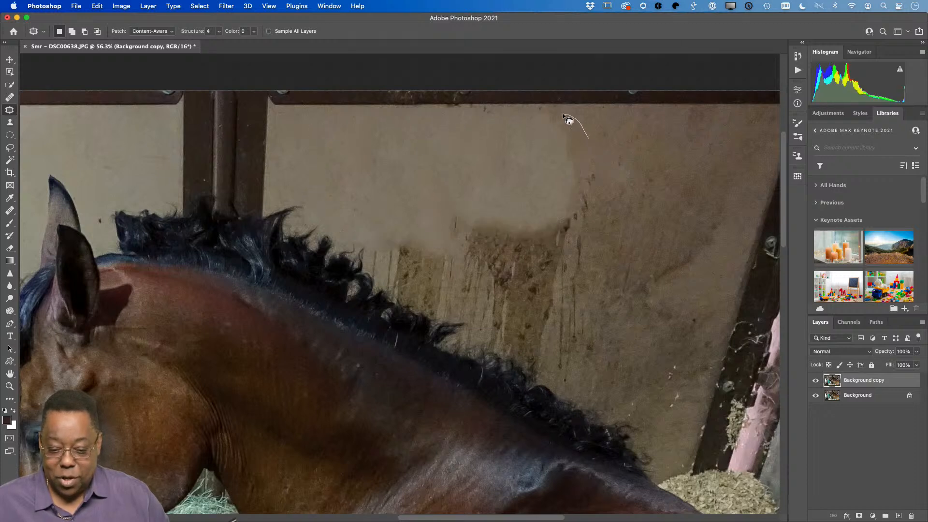
{"action": "mouse_move", "coordinate": [564, 116]}
{"action": "left_mouse_down"}
{"action": "mouse_move", "coordinate": [546, 137]}
{"action": "mouse_move", "coordinate": [564, 204]}
{"action": "mouse_move", "coordinate": [587, 215]}
{"action": "mouse_move", "coordinate": [595, 174]}
{"action": "left_mouse_up"}
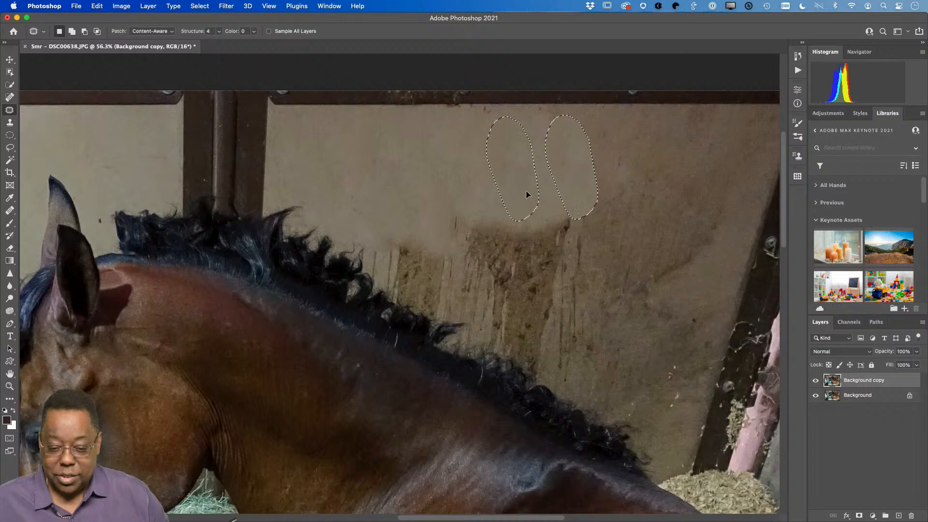
{"action": "key", "text": "super+d"}
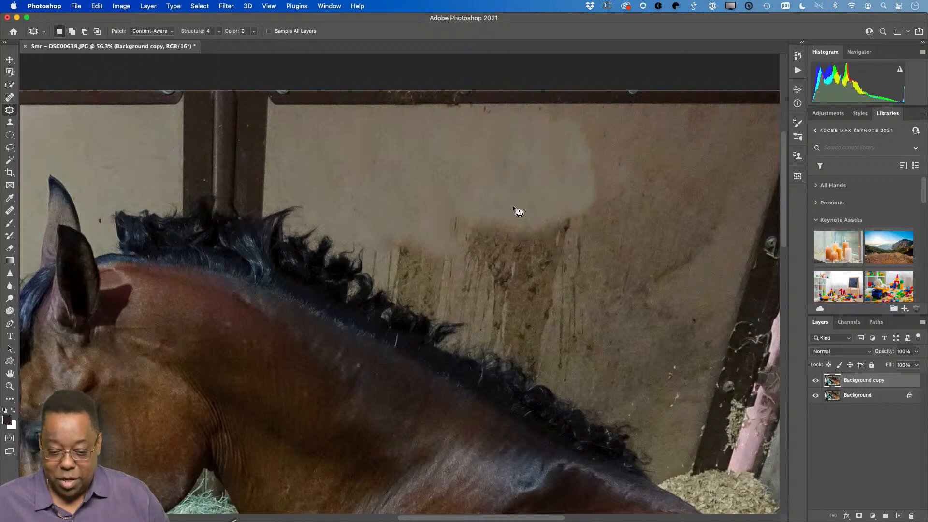
Patch the stain's lower middle section and the leftover dirt above the mane with clean wall, deselecting after each patch.
{"action": "mouse_move", "coordinate": [468, 310]}
{"action": "left_mouse_down"}
{"action": "mouse_move", "coordinate": [526, 357]}
{"action": "mouse_move", "coordinate": [547, 349]}
{"action": "mouse_move", "coordinate": [568, 273]}
{"action": "left_mouse_up"}
{"action": "left_click_drag", "start_coordinate": [572, 218], "coordinate": [423, 146]}
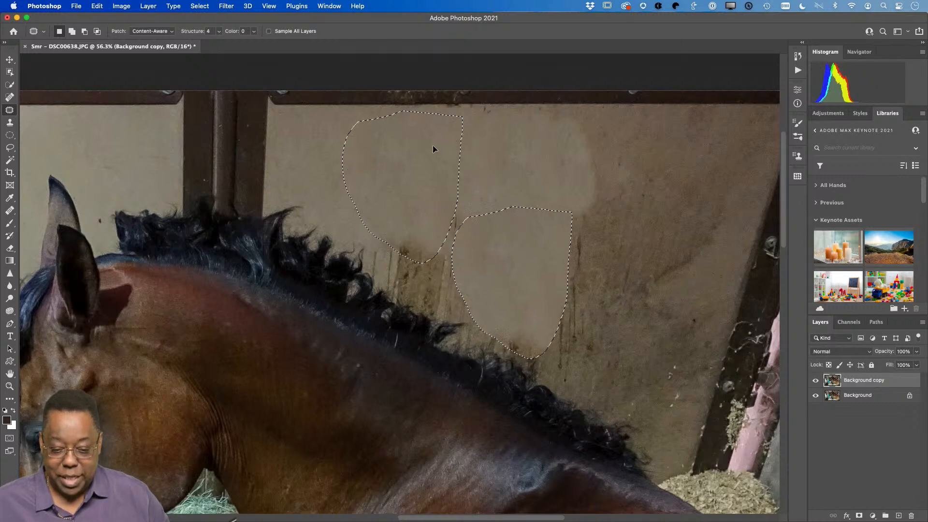
{"action": "key", "text": "super+d"}
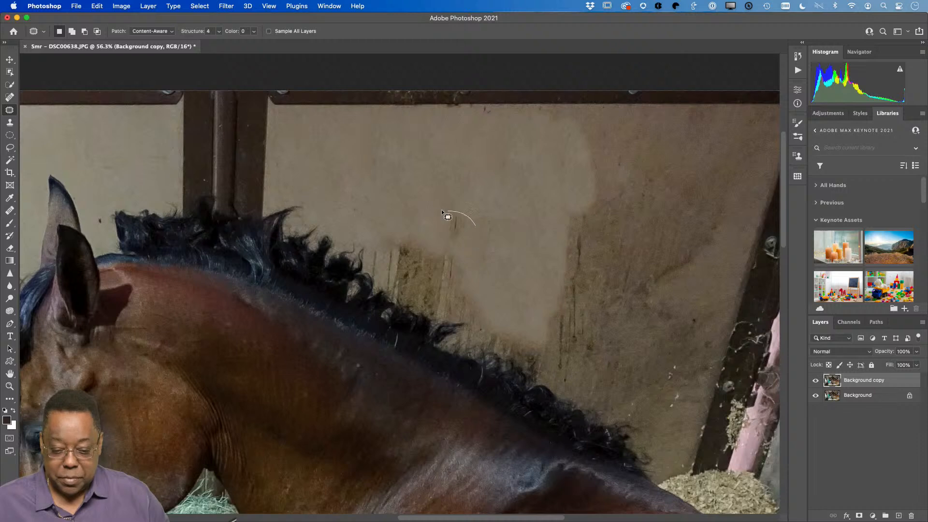
{"action": "mouse_move", "coordinate": [419, 302]}
{"action": "left_mouse_down"}
{"action": "mouse_move", "coordinate": [475, 318]}
{"action": "mouse_move", "coordinate": [500, 302]}
{"action": "mouse_move", "coordinate": [503, 237]}
{"action": "left_mouse_up"}
{"action": "left_click_drag", "start_coordinate": [453, 255], "coordinate": [406, 165]}
{"action": "key", "text": "super+d"}
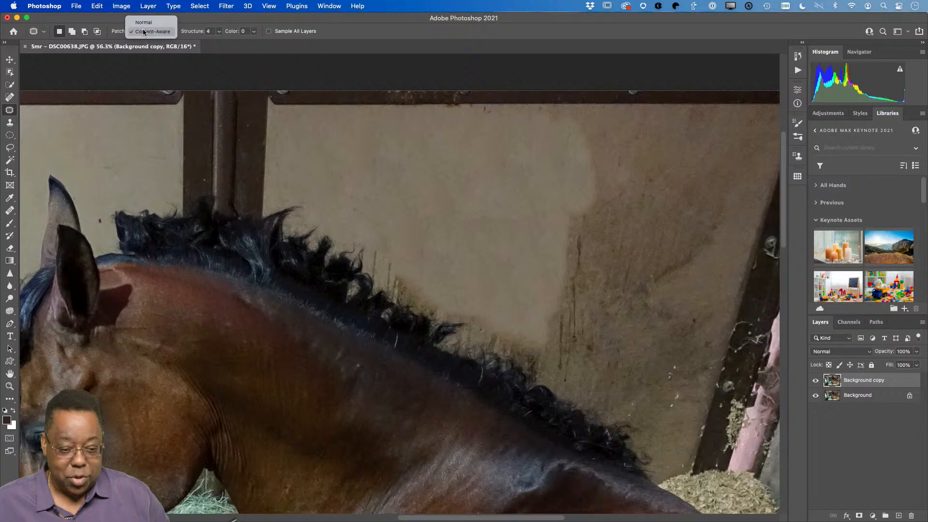
Switch the Patch tool to Normal and blend the hard upper-right edge of the repaired area with adjacent wall, and deselect.
{"action": "left_click", "coordinate": [147, 32]}
{"action": "left_click", "coordinate": [143, 22]}
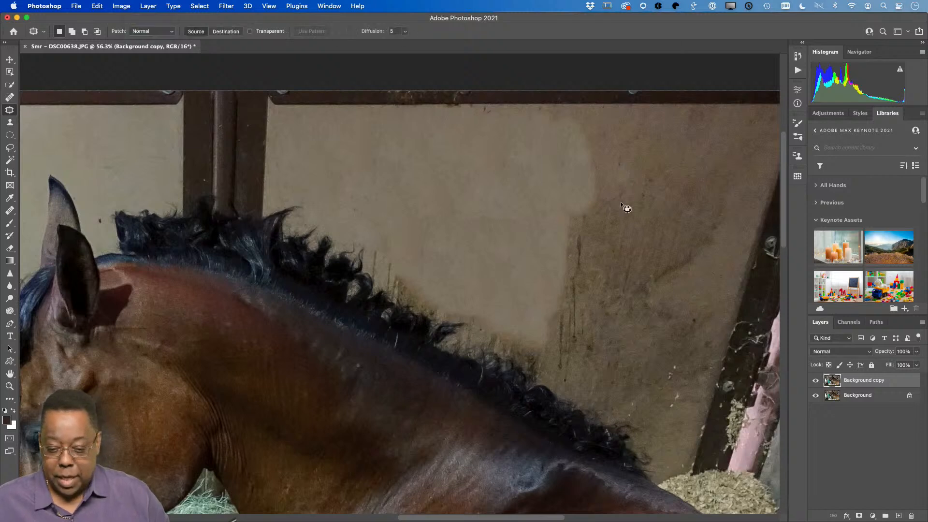
{"action": "mouse_move", "coordinate": [621, 203]}
{"action": "left_mouse_down"}
{"action": "mouse_move", "coordinate": [581, 110]}
{"action": "mouse_move", "coordinate": [549, 155]}
{"action": "mouse_move", "coordinate": [536, 217]}
{"action": "mouse_move", "coordinate": [550, 265]}
{"action": "left_mouse_up"}
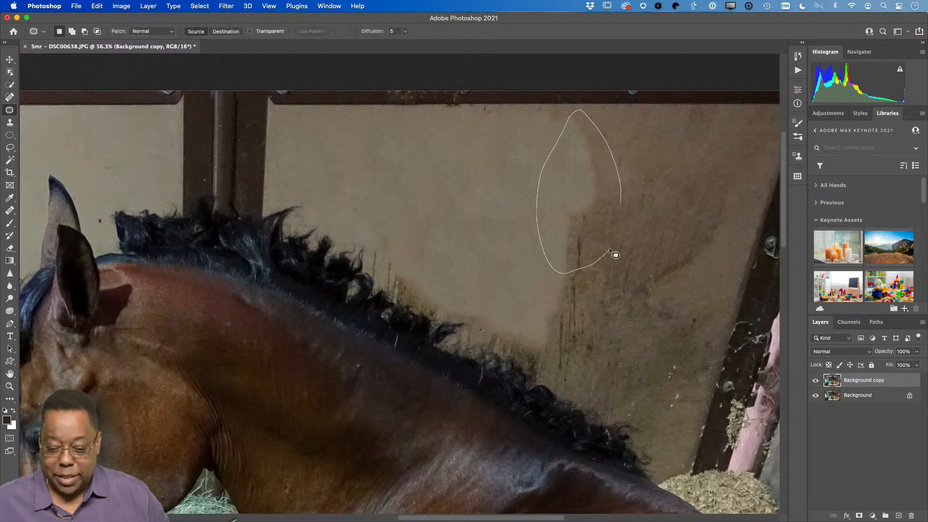
{"action": "left_click_drag", "start_coordinate": [609, 251], "coordinate": [609, 252]}
{"action": "left_click_drag", "start_coordinate": [600, 241], "coordinate": [487, 235]}
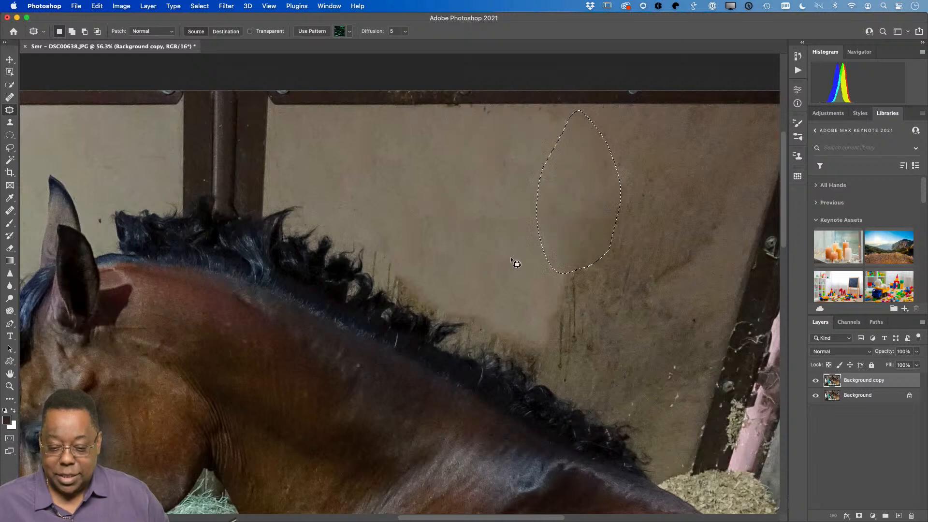
{"action": "key", "text": "super+d"}
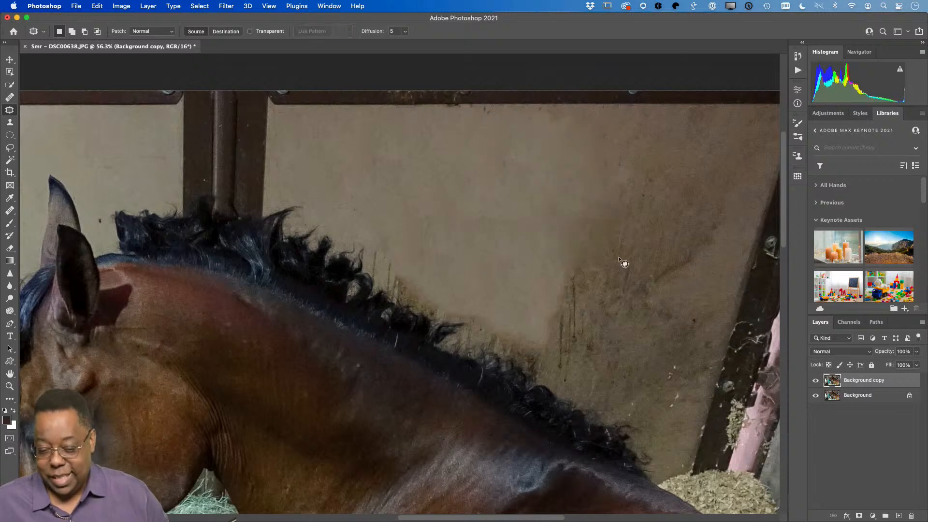
Patch the drip streaks at the repair's lower-right edge and the dark crease farther right with clean wall, deselecting after each.
{"action": "mouse_move", "coordinate": [567, 236]}
{"action": "left_mouse_down"}
{"action": "mouse_move", "coordinate": [531, 258]}
{"action": "mouse_move", "coordinate": [521, 300]}
{"action": "mouse_move", "coordinate": [539, 345]}
{"action": "mouse_move", "coordinate": [575, 364]}
{"action": "mouse_move", "coordinate": [606, 366]}
{"action": "left_mouse_up"}
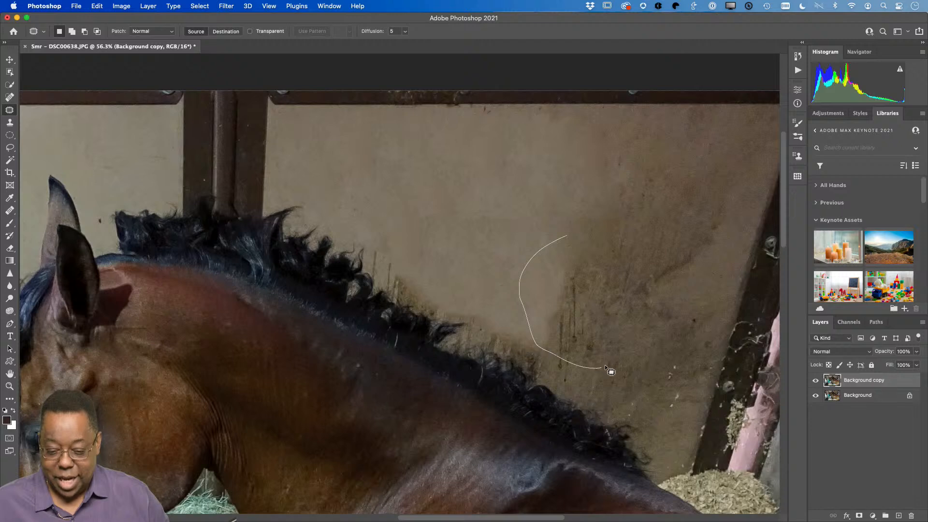
{"action": "left_click_drag", "start_coordinate": [628, 279], "coordinate": [589, 246]}
{"action": "left_click_drag", "start_coordinate": [569, 286], "coordinate": [456, 214]}
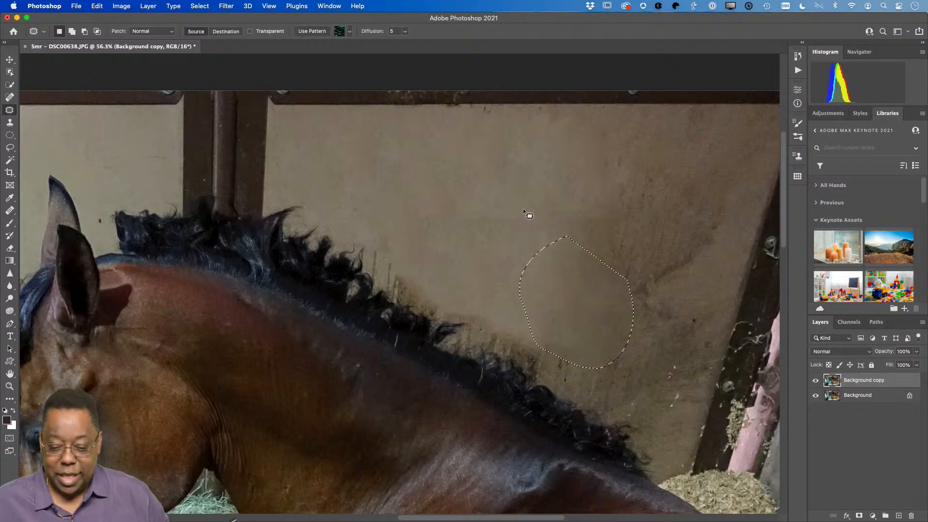
{"action": "key", "text": "super+d"}
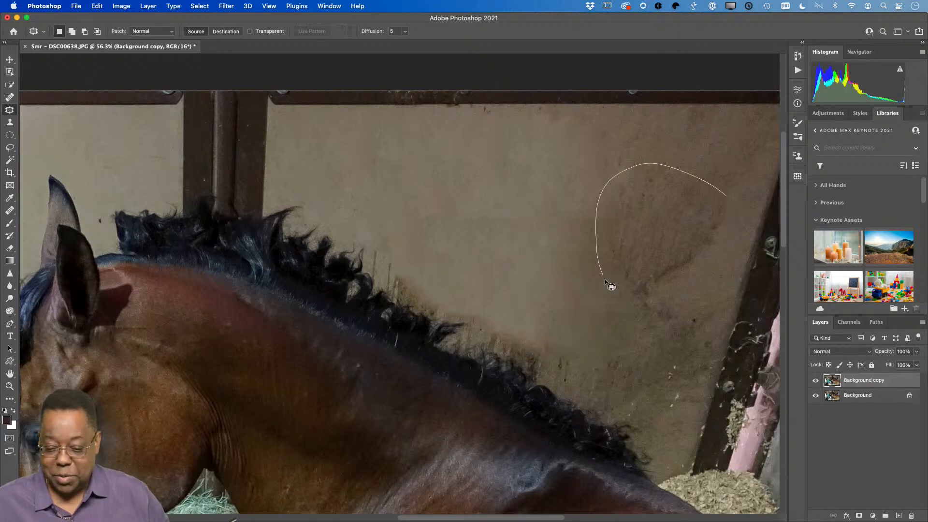
{"action": "left_click_drag", "start_coordinate": [719, 224], "coordinate": [719, 226]}
{"action": "mouse_move", "coordinate": [659, 250]}
{"action": "left_mouse_down"}
{"action": "mouse_move", "coordinate": [501, 232]}
{"action": "mouse_move", "coordinate": [498, 221]}
{"action": "left_mouse_up"}
{"action": "key", "text": "super+d"}
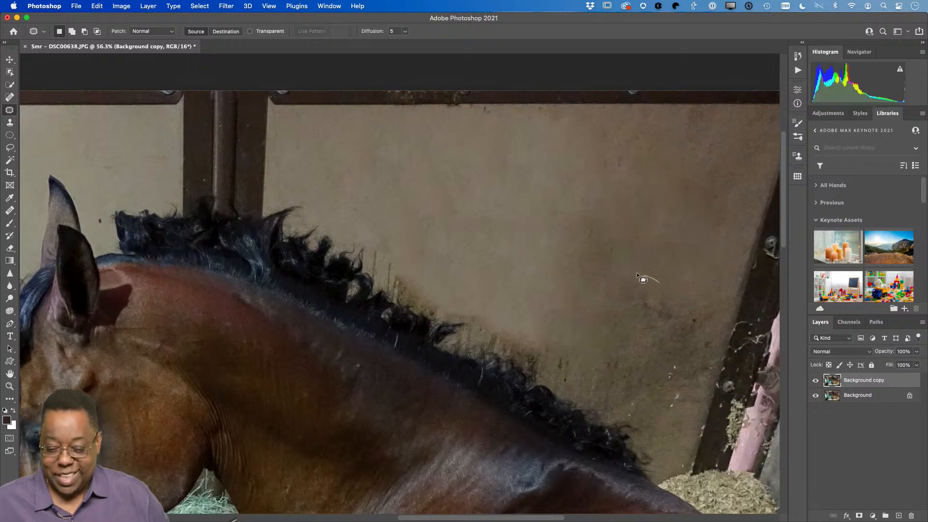
Patch the dark, white-specked area on the lower right wall and the shadowy band beside it with clean wall, deselecting after each.
{"action": "mouse_move", "coordinate": [638, 274]}
{"action": "left_mouse_down"}
{"action": "mouse_move", "coordinate": [590, 308]}
{"action": "mouse_move", "coordinate": [609, 382]}
{"action": "left_mouse_up"}
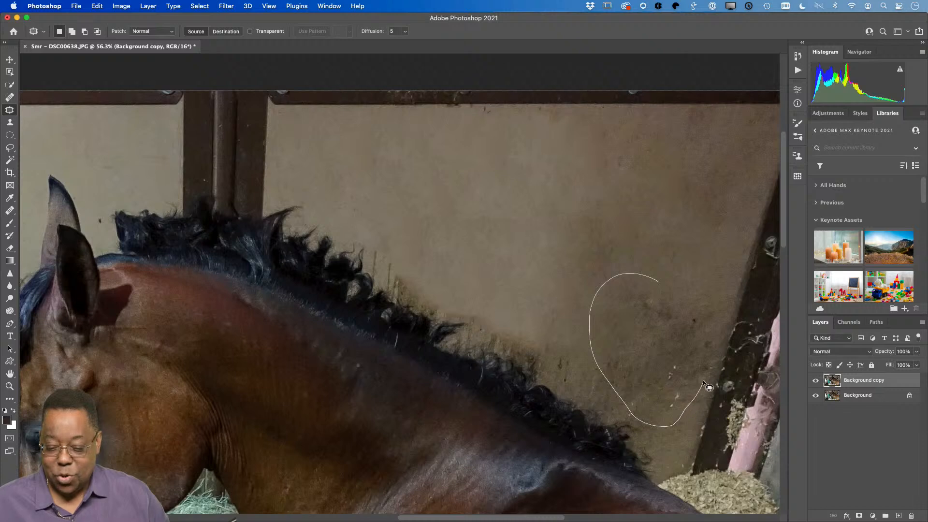
{"action": "left_click_drag", "start_coordinate": [703, 380], "coordinate": [702, 310]}
{"action": "left_click_drag", "start_coordinate": [668, 337], "coordinate": [502, 224]}
{"action": "left_click", "coordinate": [542, 274]}
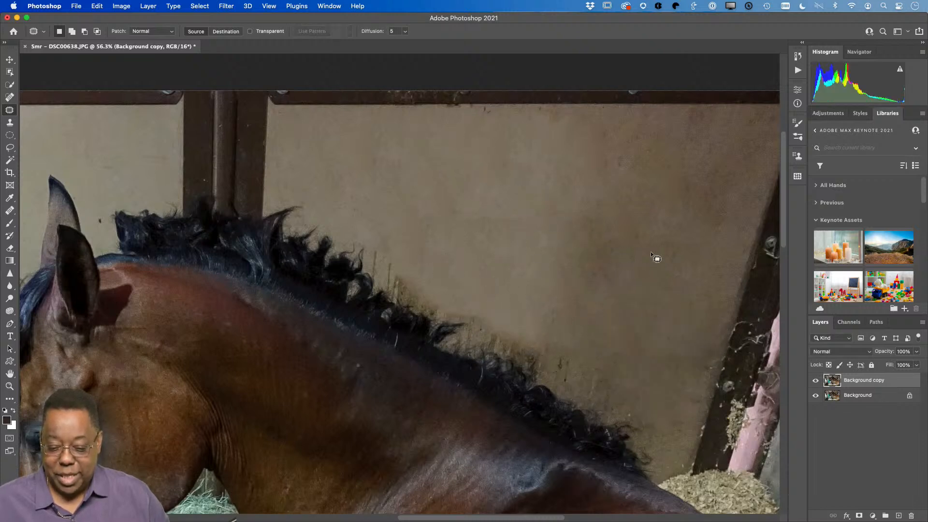
{"action": "left_click_drag", "start_coordinate": [637, 211], "coordinate": [585, 200]}
{"action": "left_click_drag", "start_coordinate": [591, 296], "coordinate": [503, 251]}
{"action": "left_click", "coordinate": [497, 248]}
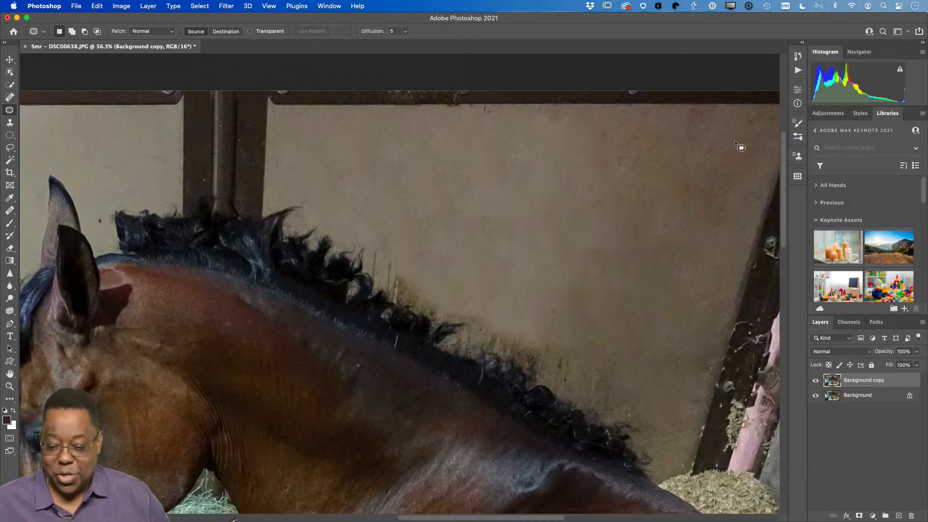
Patch the discoloured upper right part of the wall and the drips above the lower mane with clean wall, deselecting after each.
{"action": "mouse_move", "coordinate": [723, 115]}
{"action": "left_mouse_down"}
{"action": "mouse_move", "coordinate": [676, 104]}
{"action": "mouse_move", "coordinate": [638, 110]}
{"action": "left_mouse_up"}
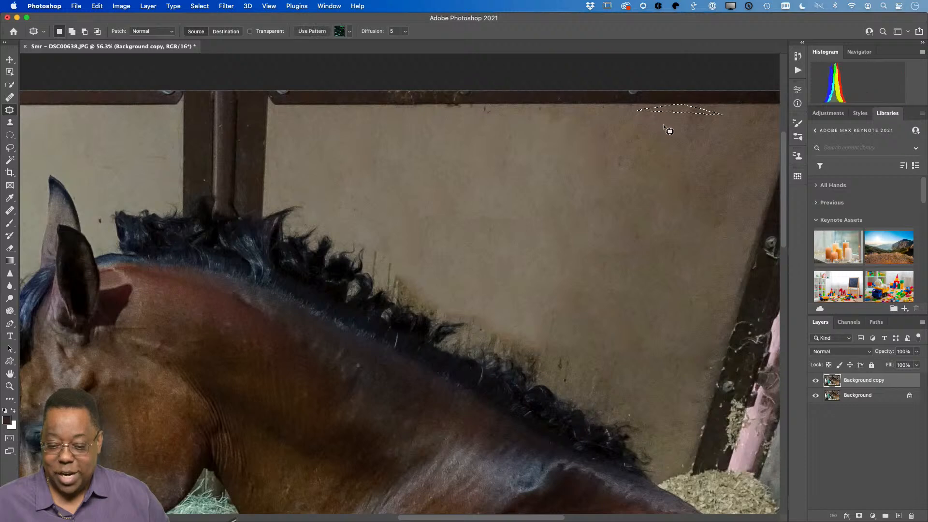
{"action": "left_click_drag", "start_coordinate": [748, 201], "coordinate": [540, 200]}
{"action": "left_click", "coordinate": [552, 236]}
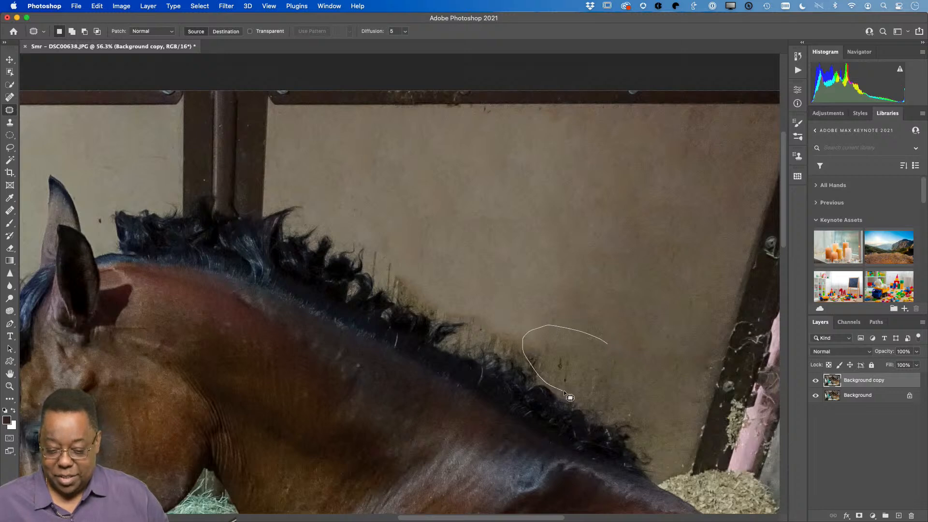
{"action": "left_click_drag", "start_coordinate": [633, 384], "coordinate": [519, 250]}
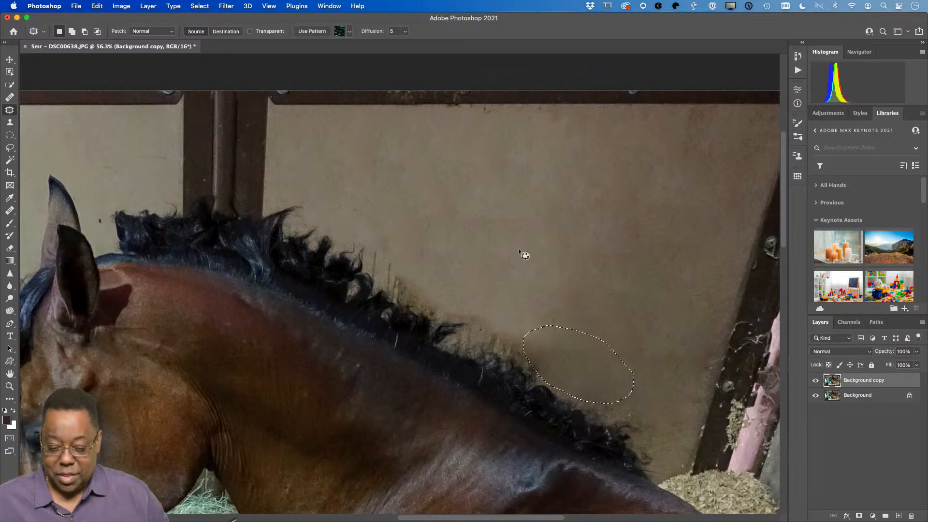
{"action": "left_click", "coordinate": [518, 250]}
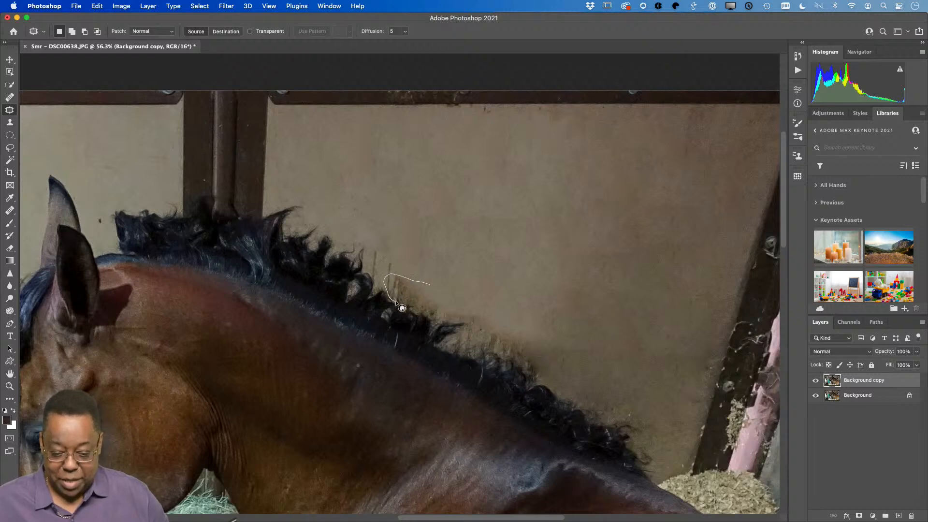
Patch the stained wall beside the mid-mane, deselect, and clone clean wall over the remaining marks along the mane's edge.
{"action": "left_click_drag", "start_coordinate": [443, 308], "coordinate": [445, 251]}
{"action": "key", "text": "super+d"}
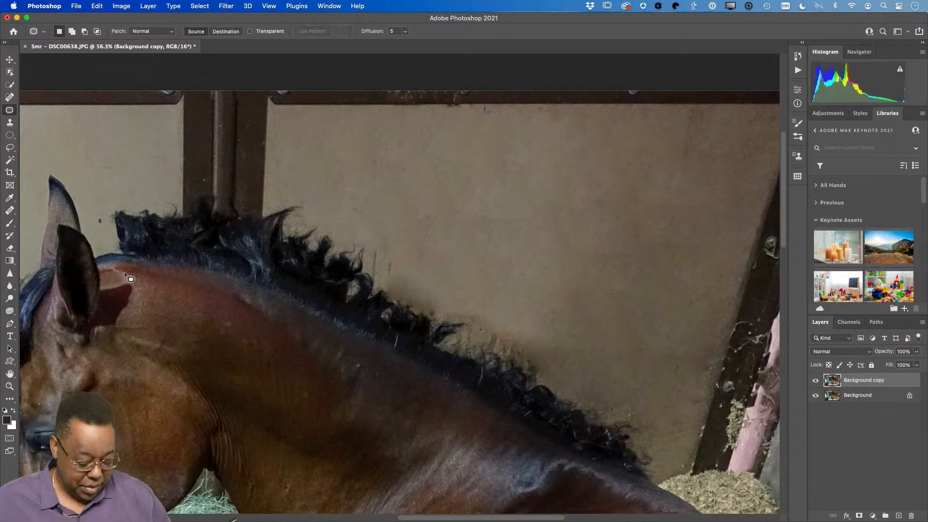
{"action": "key", "text": "s"}
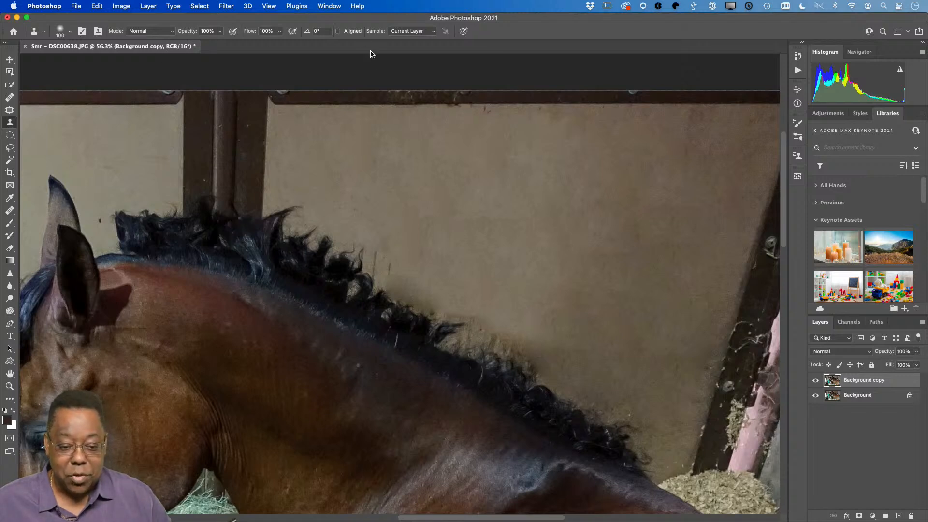
{"action": "left_click", "coordinate": [468, 295], "text": "alt"}
{"action": "mouse_move", "coordinate": [476, 318]}
{"action": "left_mouse_down"}
{"action": "mouse_move", "coordinate": [479, 335]}
{"action": "mouse_move", "coordinate": [473, 319]}
{"action": "mouse_move", "coordinate": [423, 302]}
{"action": "mouse_move", "coordinate": [379, 255]}
{"action": "mouse_move", "coordinate": [397, 286]}
{"action": "left_mouse_up"}
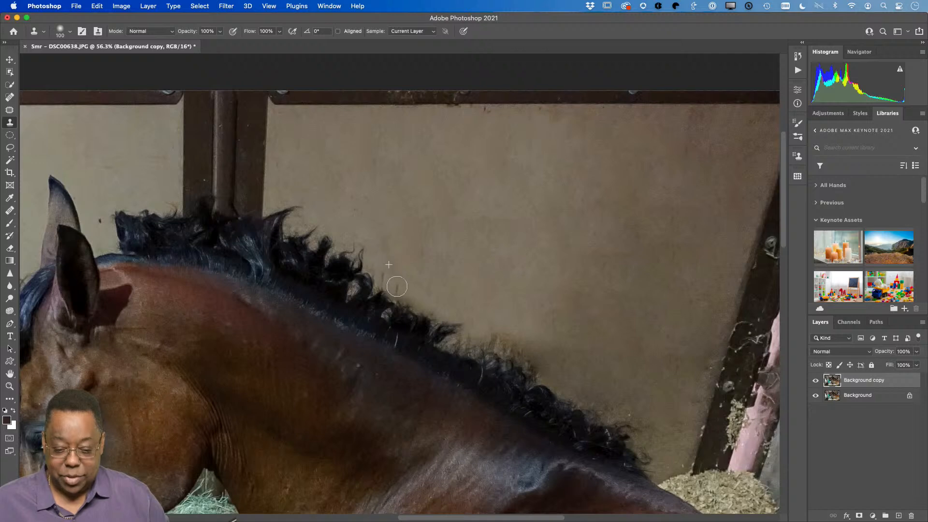
{"action": "left_click", "coordinate": [516, 320], "text": "alt"}
{"action": "mouse_move", "coordinate": [506, 328]}
{"action": "left_mouse_down"}
{"action": "mouse_move", "coordinate": [486, 330]}
{"action": "mouse_move", "coordinate": [541, 360]}
{"action": "mouse_move", "coordinate": [507, 346]}
{"action": "mouse_move", "coordinate": [512, 352]}
{"action": "mouse_move", "coordinate": [560, 364]}
{"action": "left_mouse_up"}
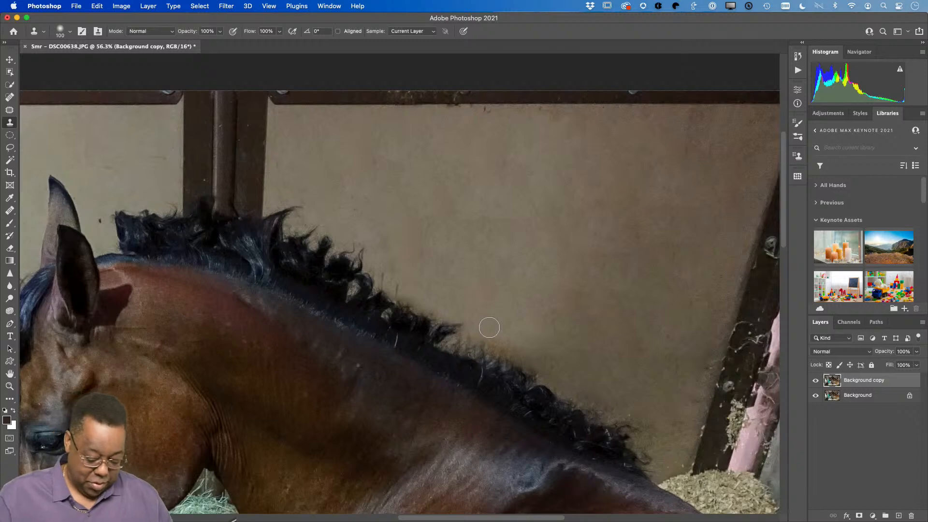
Set the Clone Stamp to Lighten mode with a 70-pixel brush and clone clean wall over the orange stain above the mane hairs.
{"action": "key", "text": "super+0"}
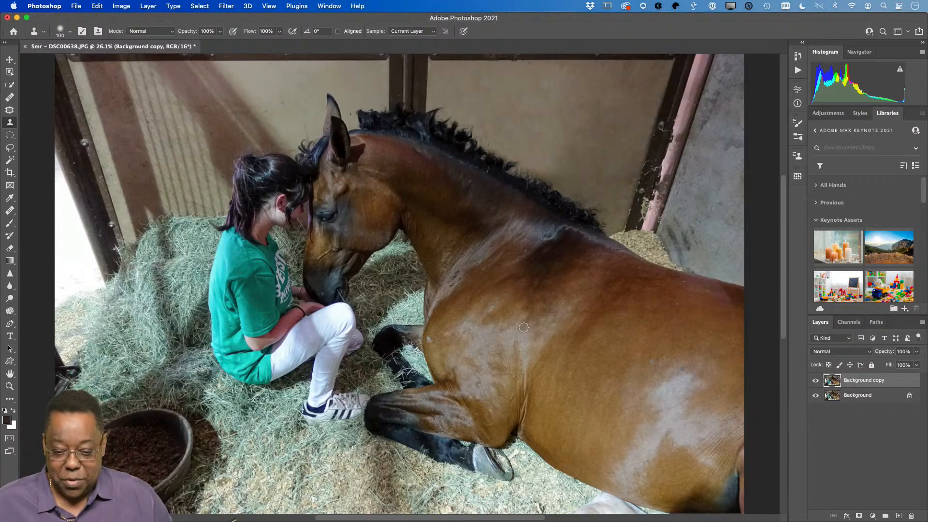
{"action": "key", "text": "z"}
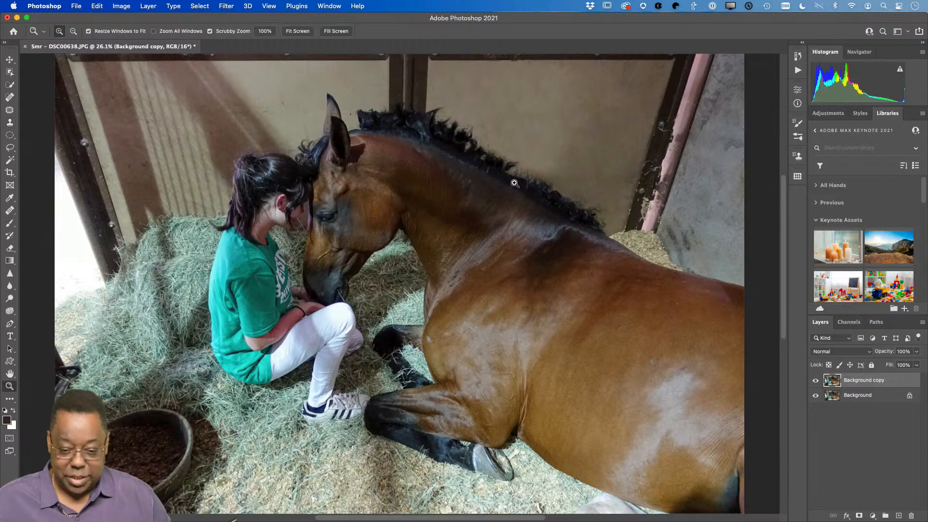
{"action": "left_click_drag", "start_coordinate": [522, 153], "coordinate": [565, 203]}
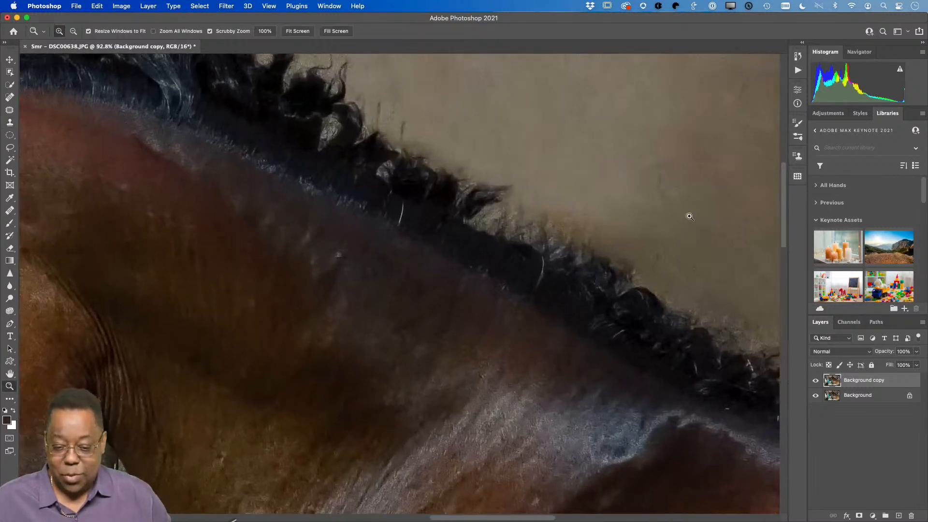
{"action": "left_click_drag", "start_coordinate": [688, 213], "coordinate": [444, 275]}
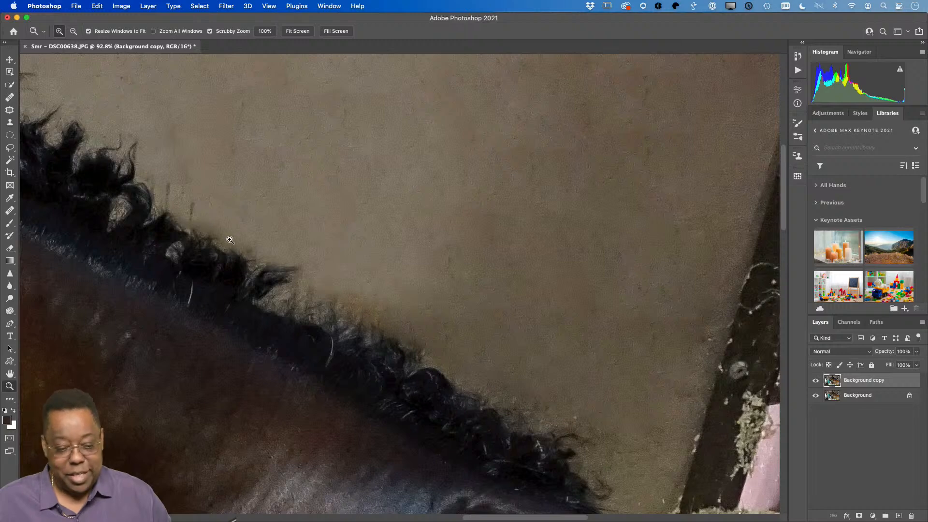
{"action": "left_click", "coordinate": [10, 122]}
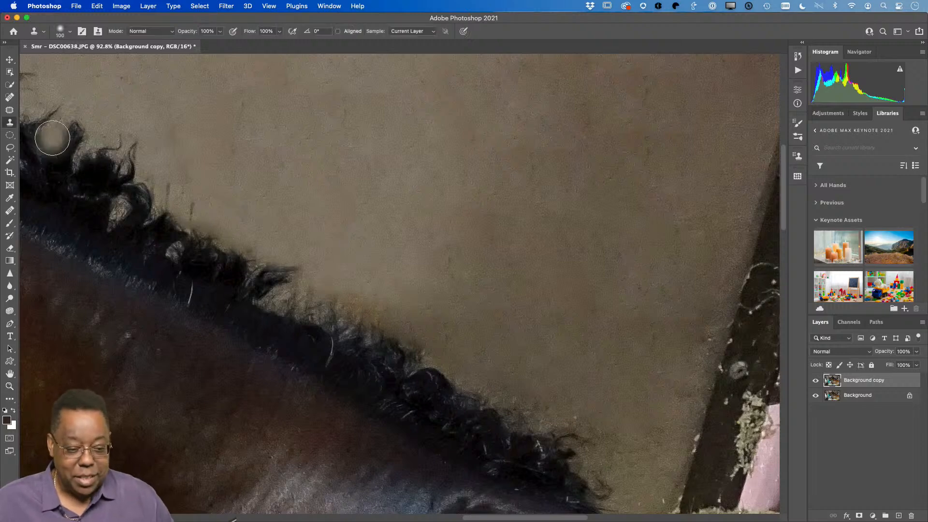
{"action": "left_click", "coordinate": [150, 32]}
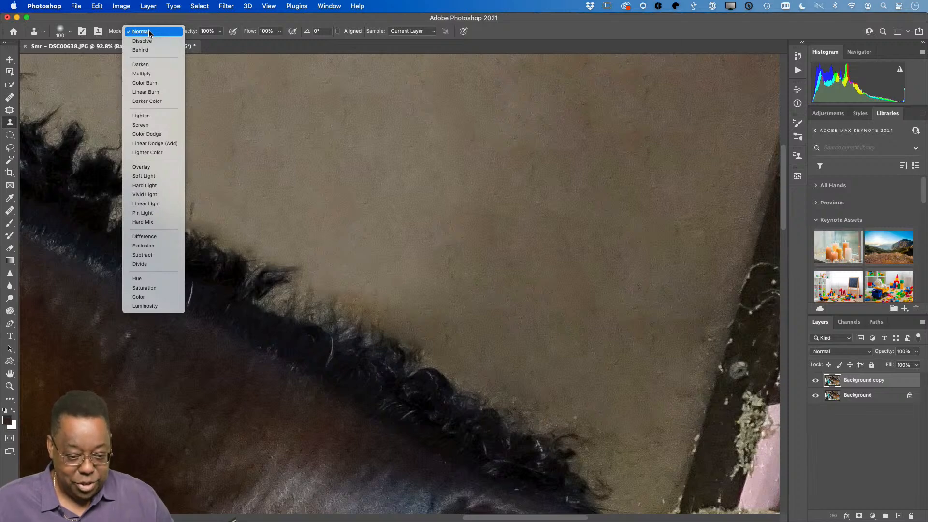
{"action": "left_click", "coordinate": [153, 117]}
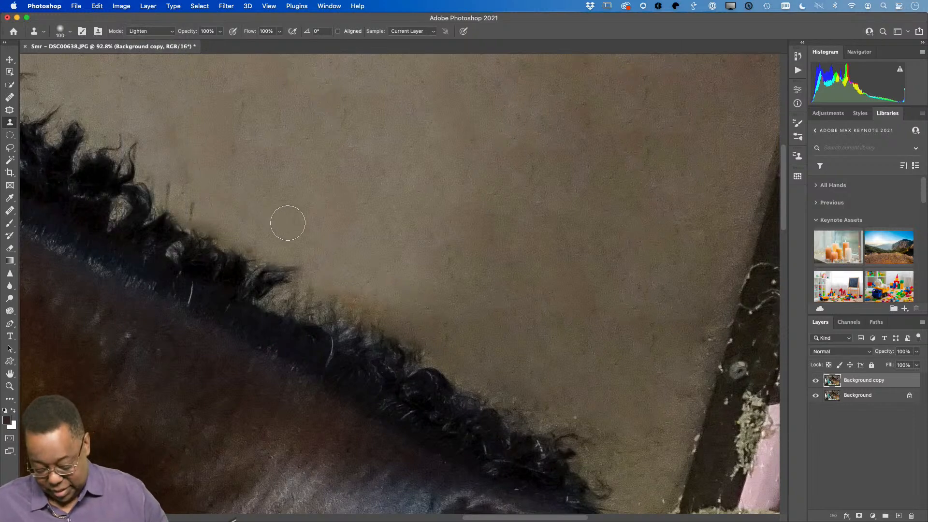
{"action": "key", "text": "bracketleft"}
{"action": "key", "text": "bracketleft"}
{"action": "key", "text": "bracketleft"}
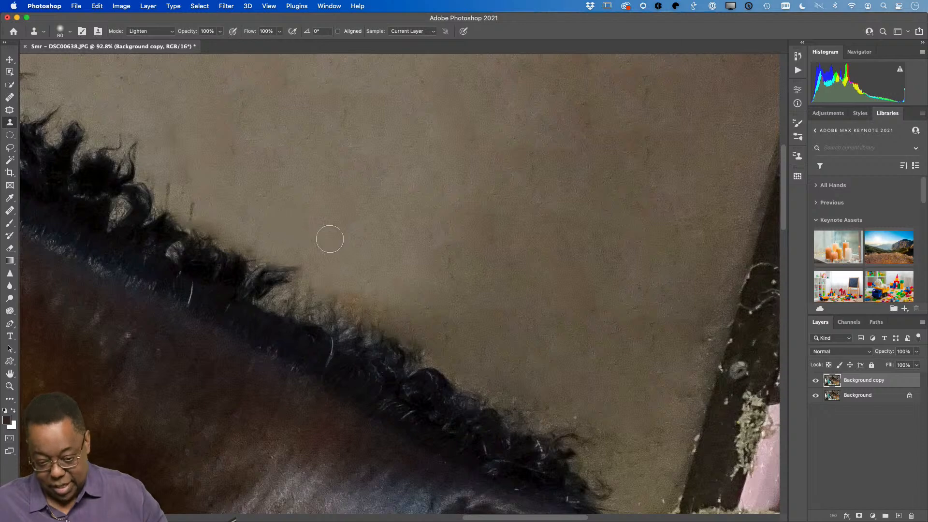
{"action": "left_click", "coordinate": [359, 275], "text": "alt"}
{"action": "mouse_move", "coordinate": [360, 300]}
{"action": "left_mouse_down"}
{"action": "mouse_move", "coordinate": [328, 284]}
{"action": "mouse_move", "coordinate": [368, 306]}
{"action": "left_mouse_up"}
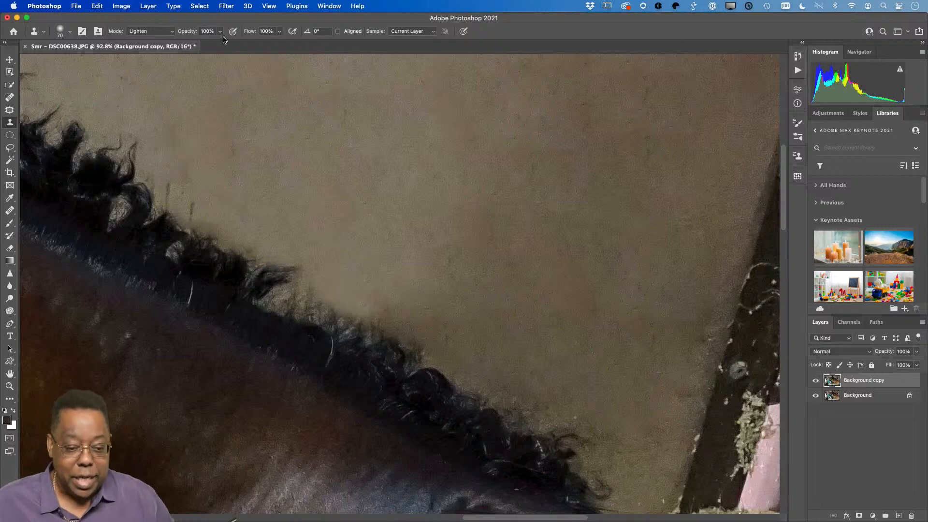
Set the Clone Stamp opacity to 45% and clone clean wall over the dark streaks and discolouration along the mane's edge.
{"action": "left_click_drag", "start_coordinate": [219, 35], "coordinate": [191, 50]}
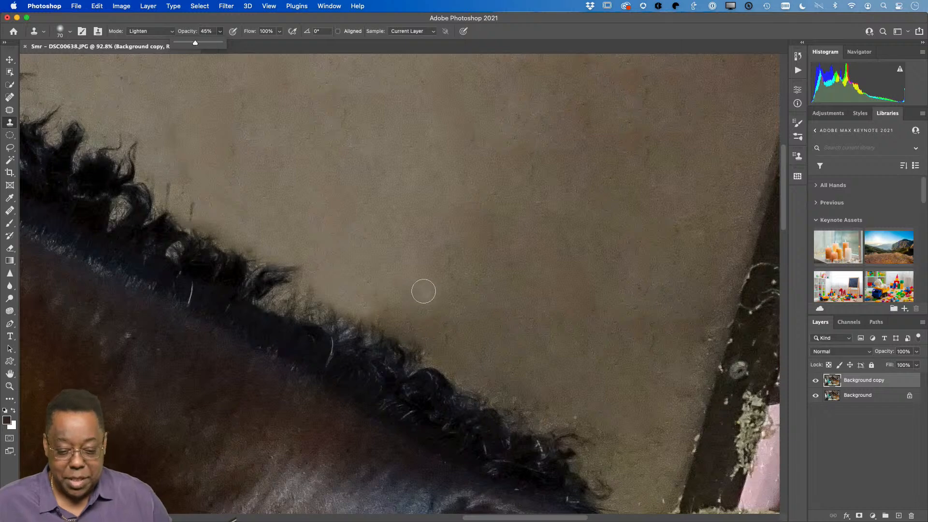
{"action": "left_click", "coordinate": [378, 278], "text": "alt"}
{"action": "mouse_move", "coordinate": [383, 306]}
{"action": "left_mouse_down"}
{"action": "mouse_move", "coordinate": [357, 299]}
{"action": "mouse_move", "coordinate": [391, 325]}
{"action": "mouse_move", "coordinate": [324, 282]}
{"action": "mouse_move", "coordinate": [314, 291]}
{"action": "mouse_move", "coordinate": [301, 253]}
{"action": "mouse_move", "coordinate": [182, 203]}
{"action": "left_mouse_up"}
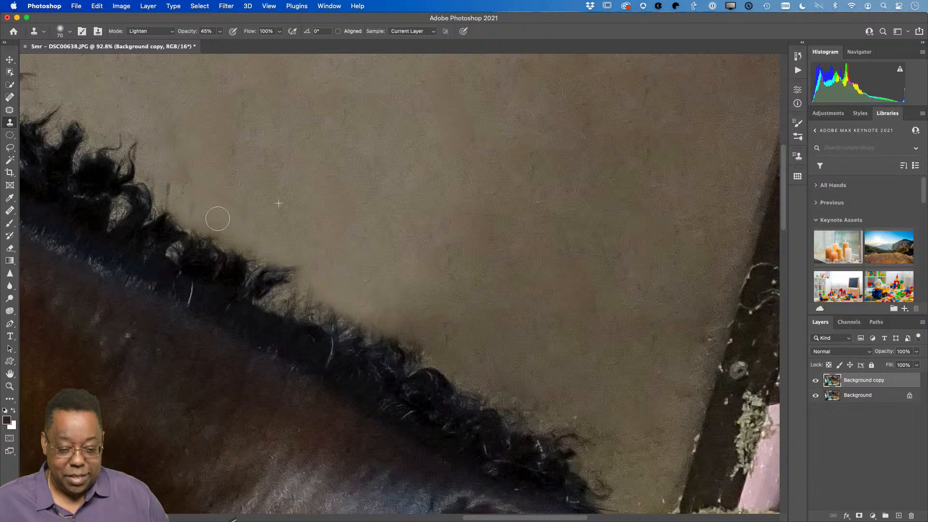
{"action": "mouse_move", "coordinate": [191, 203]}
{"action": "left_mouse_down"}
{"action": "mouse_move", "coordinate": [145, 191]}
{"action": "mouse_move", "coordinate": [161, 181]}
{"action": "mouse_move", "coordinate": [179, 207]}
{"action": "mouse_move", "coordinate": [197, 214]}
{"action": "mouse_move", "coordinate": [181, 184]}
{"action": "left_mouse_up"}
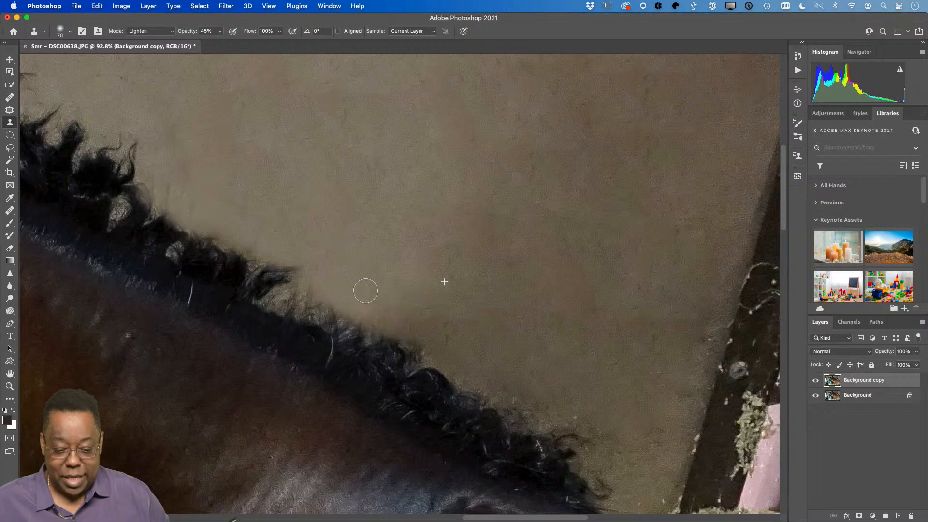
{"action": "left_click", "coordinate": [396, 272], "text": "alt"}
{"action": "mouse_move", "coordinate": [397, 295]}
{"action": "left_mouse_down"}
{"action": "mouse_move", "coordinate": [371, 304]}
{"action": "mouse_move", "coordinate": [404, 328]}
{"action": "mouse_move", "coordinate": [431, 327]}
{"action": "mouse_move", "coordinate": [421, 329]}
{"action": "mouse_move", "coordinate": [443, 268]}
{"action": "mouse_move", "coordinate": [454, 323]}
{"action": "mouse_move", "coordinate": [436, 340]}
{"action": "mouse_move", "coordinate": [454, 358]}
{"action": "mouse_move", "coordinate": [437, 339]}
{"action": "left_mouse_up"}
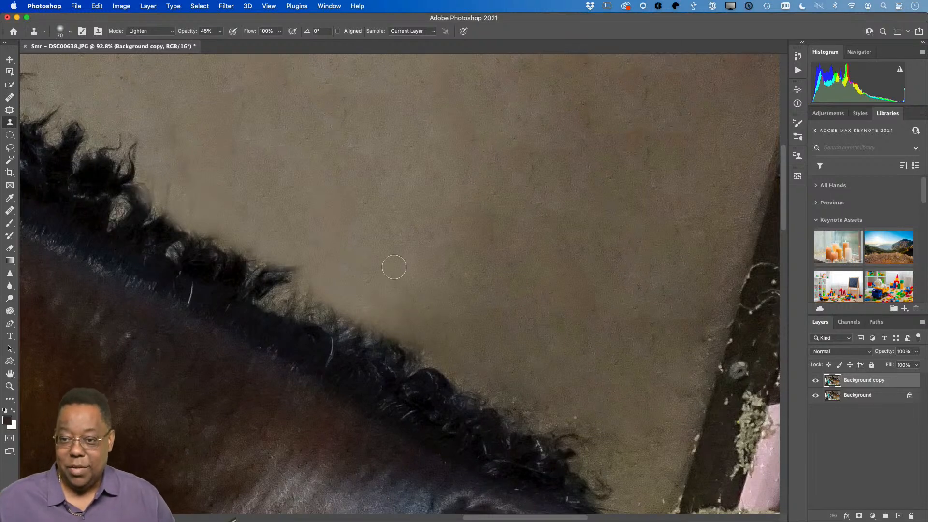
Hide and show the Background copy layer to compare the retouched wall with the original.
{"action": "key", "text": "super+0"}
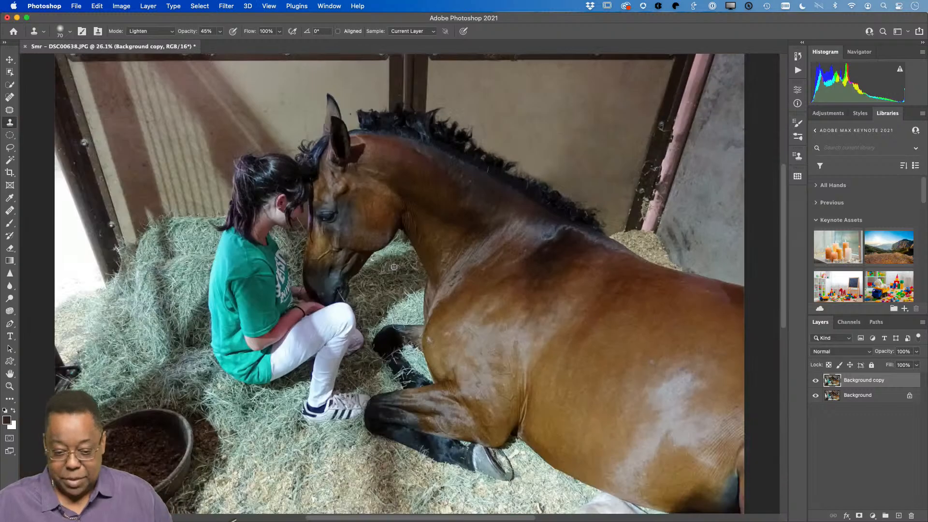
{"action": "left_click", "coordinate": [816, 381]}
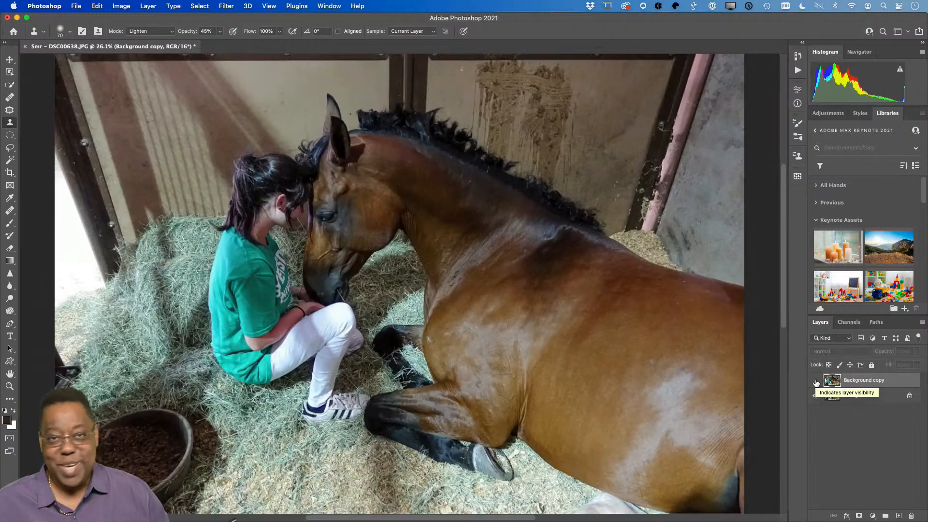
{"action": "left_click", "coordinate": [815, 382]}
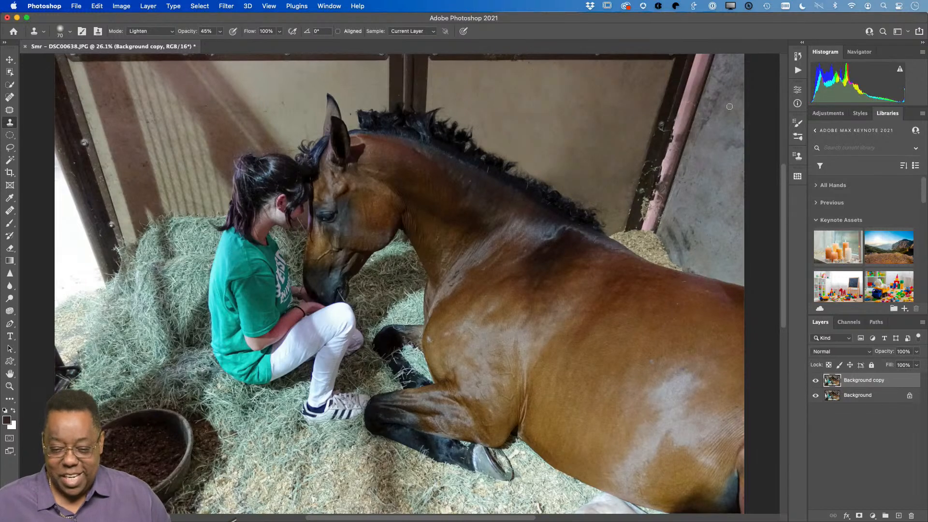
Patch three marked areas of the grey wall beside the pink pole with clean wall, deselecting after each.
{"action": "left_click", "coordinate": [9, 109]}
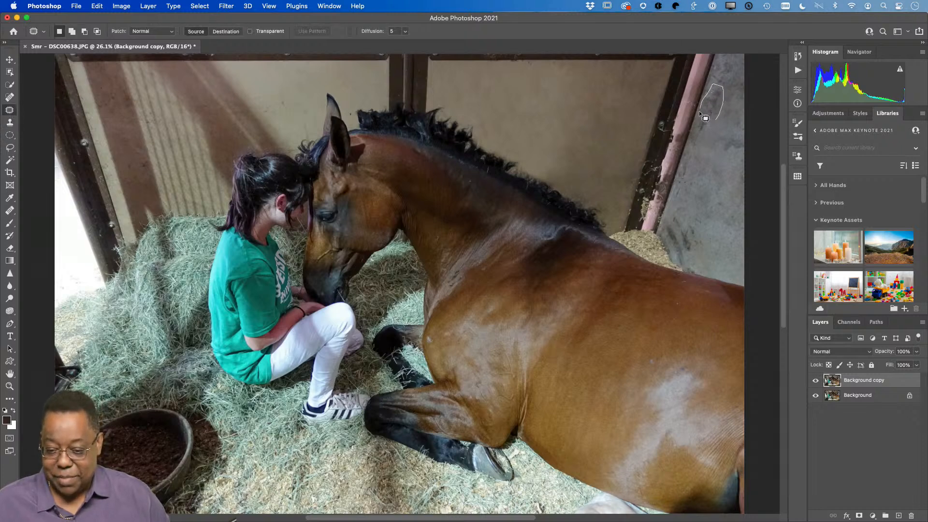
{"action": "left_click_drag", "start_coordinate": [697, 144], "coordinate": [697, 145]}
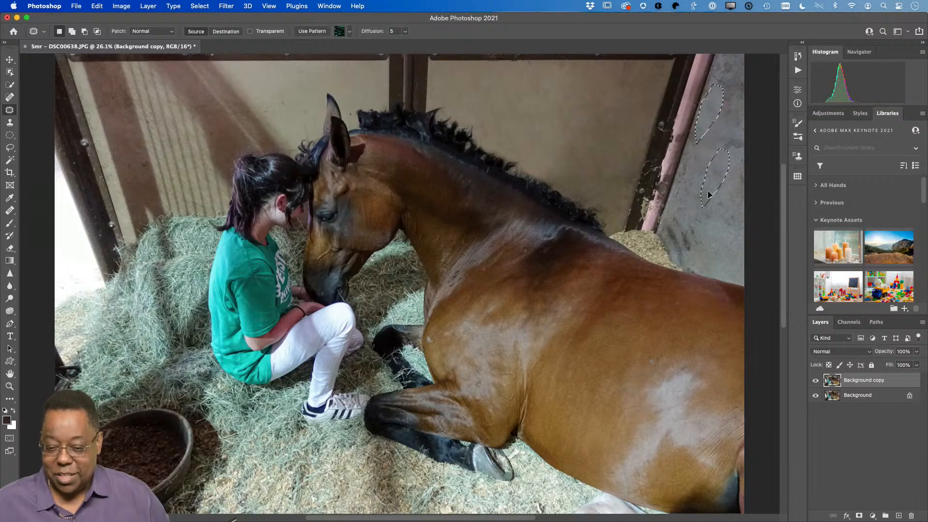
{"action": "key", "text": "super+d"}
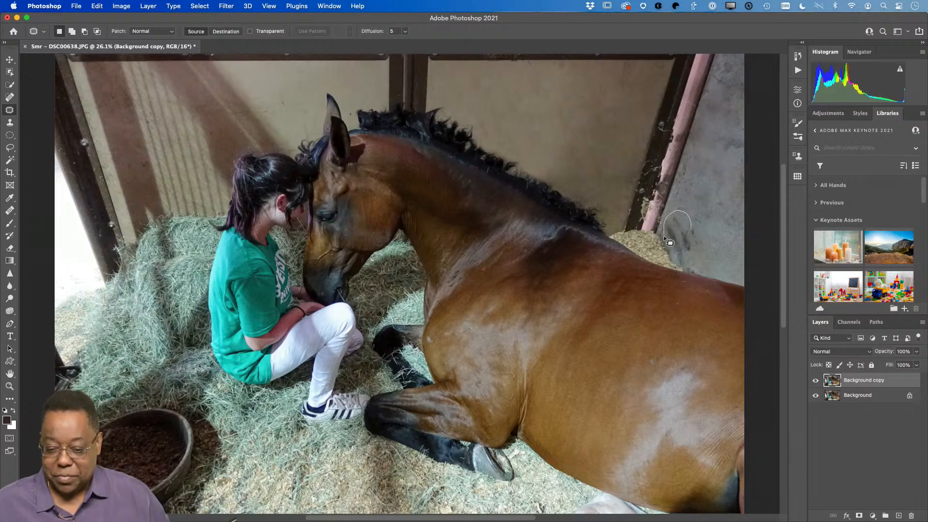
{"action": "mouse_move", "coordinate": [665, 238]}
{"action": "left_mouse_down"}
{"action": "mouse_move", "coordinate": [686, 258]}
{"action": "mouse_move", "coordinate": [695, 231]}
{"action": "left_mouse_up"}
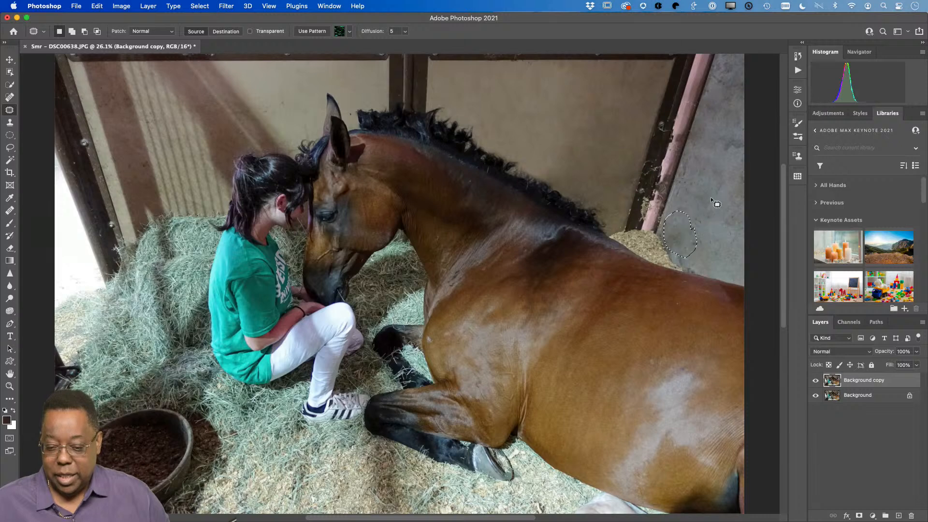
{"action": "key", "text": "super+d"}
{"action": "mouse_move", "coordinate": [729, 162]}
{"action": "left_mouse_down"}
{"action": "mouse_move", "coordinate": [732, 130]}
{"action": "mouse_move", "coordinate": [718, 165]}
{"action": "left_mouse_up"}
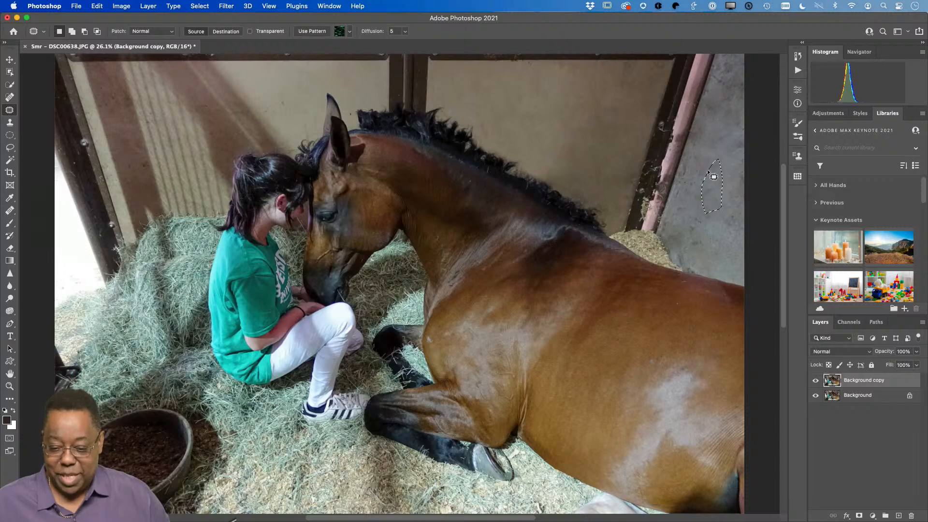
{"action": "key", "text": "super+d"}
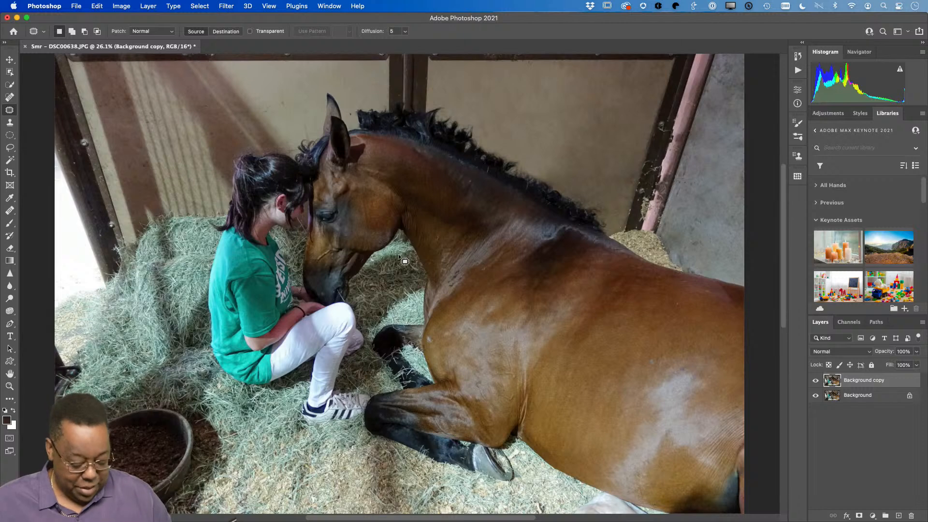
Remove the small marks on the horse's cheek, beside its eye and on its muzzle with the Spot Healing Brush.
{"action": "key", "text": "z"}
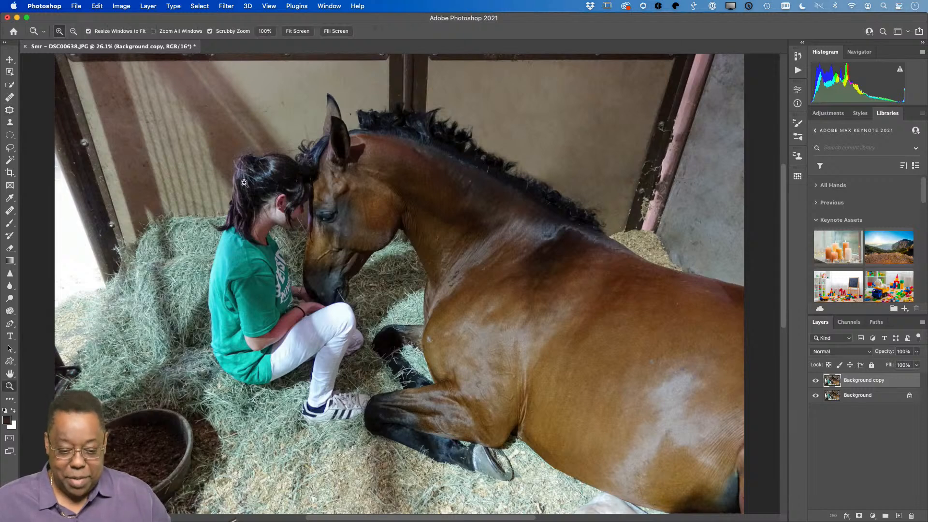
{"action": "left_click_drag", "start_coordinate": [301, 203], "coordinate": [351, 224]}
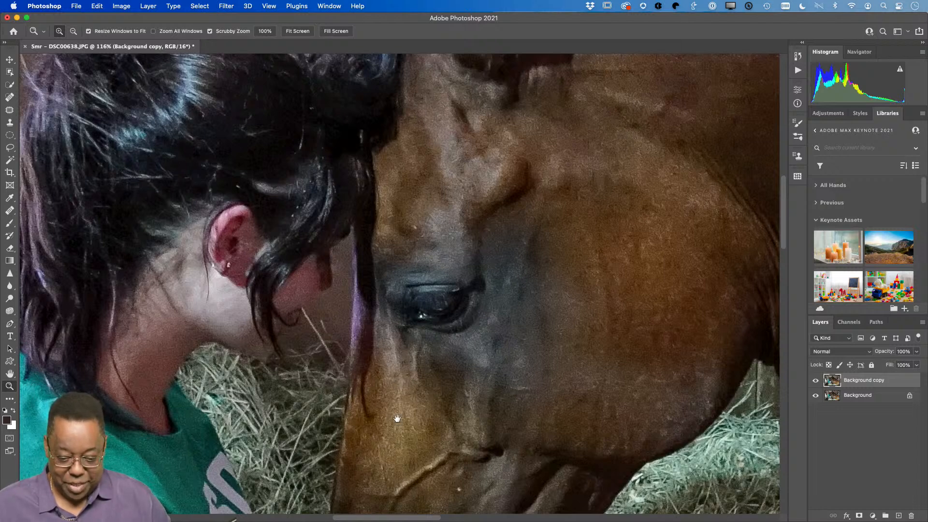
{"action": "left_click_drag", "start_coordinate": [397, 418], "coordinate": [313, 322]}
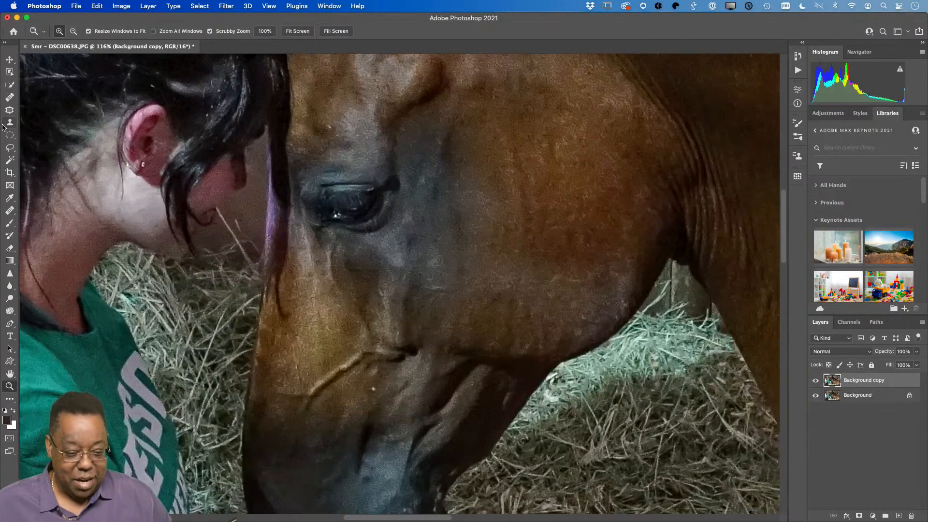
{"action": "left_click", "coordinate": [10, 97]}
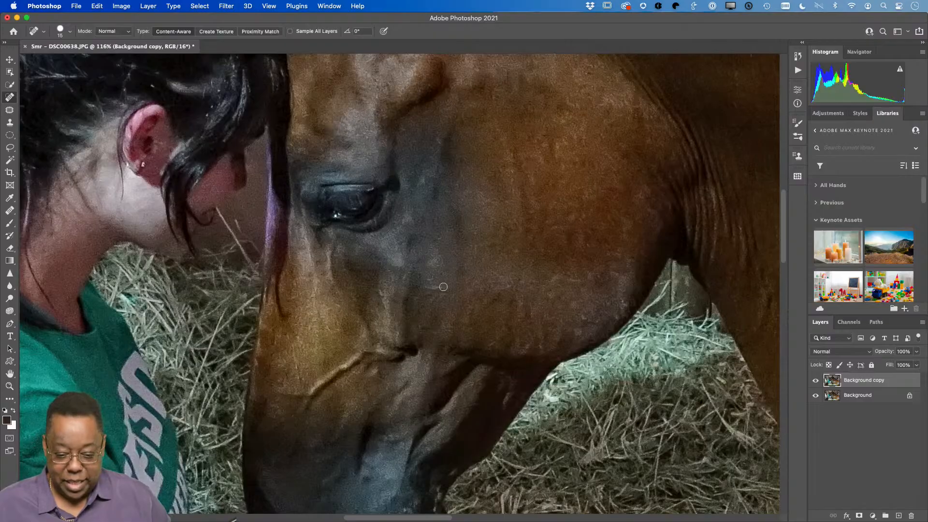
{"action": "left_click_drag", "start_coordinate": [437, 288], "coordinate": [428, 289]}
{"action": "mouse_move", "coordinate": [427, 191]}
{"action": "left_mouse_down"}
{"action": "mouse_move", "coordinate": [423, 178]}
{"action": "mouse_move", "coordinate": [409, 212]}
{"action": "left_mouse_up"}
{"action": "scroll", "coordinate": [412, 409], "scroll_direction": "down", "scroll_amount": 5}
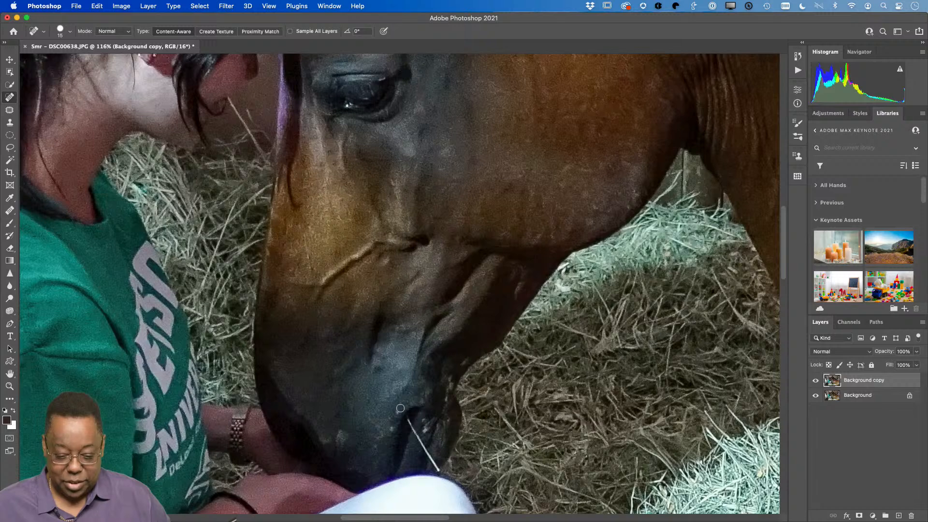
{"action": "mouse_move", "coordinate": [395, 415]}
{"action": "left_mouse_down"}
{"action": "mouse_move", "coordinate": [389, 437]}
{"action": "mouse_move", "coordinate": [335, 436]}
{"action": "mouse_move", "coordinate": [351, 432]}
{"action": "left_mouse_up"}
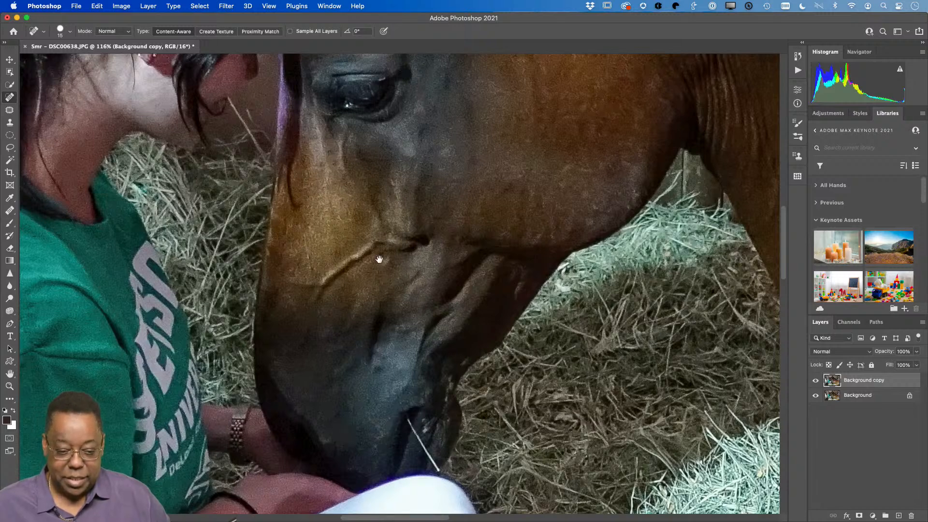
Choose the Dodge tool and examine the horse's eye area and the whole retouched photo.
{"action": "scroll", "coordinate": [379, 257], "scroll_direction": "up", "scroll_amount": 7}
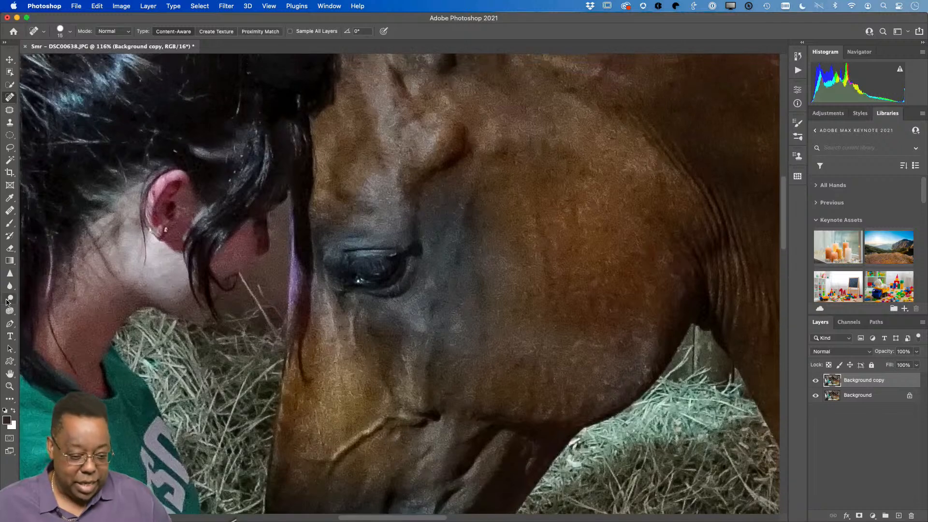
{"action": "left_click", "coordinate": [9, 301]}
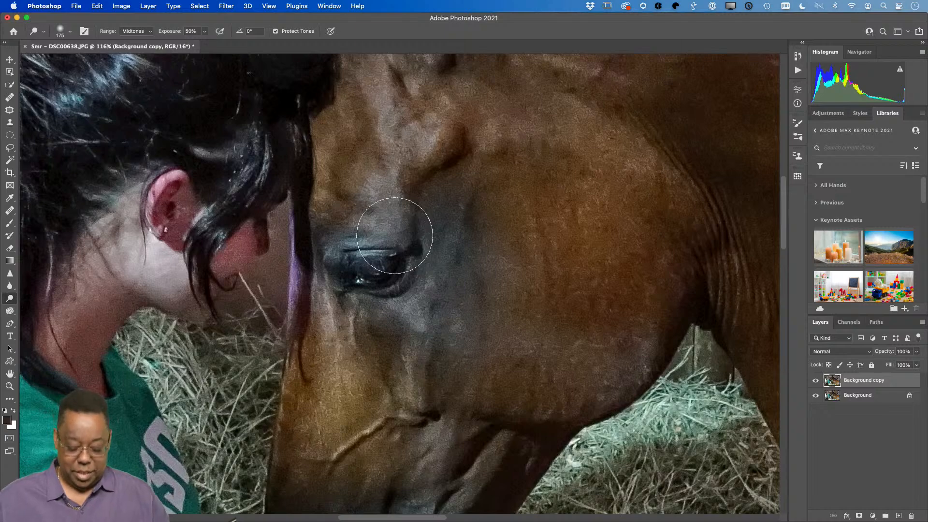
{"action": "key", "text": "super+minus"}
{"action": "key", "text": "super+minus"}
{"action": "key", "text": "super+minus"}
{"action": "key", "text": "super+minus"}
{"action": "key", "text": "super+minus"}
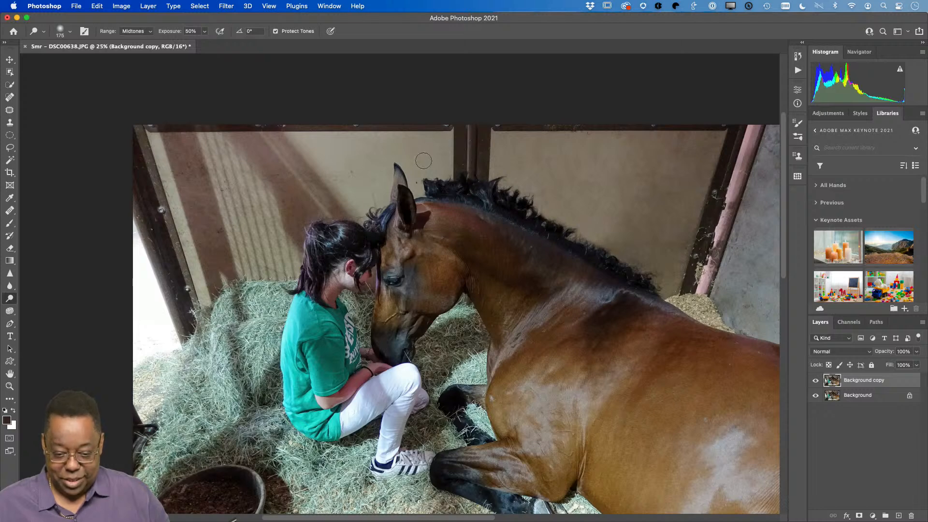
{"action": "scroll", "coordinate": [590, 208], "scroll_direction": "down", "scroll_amount": 5}
{"action": "scroll", "coordinate": [590, 208], "scroll_direction": "right", "scroll_amount": 2}
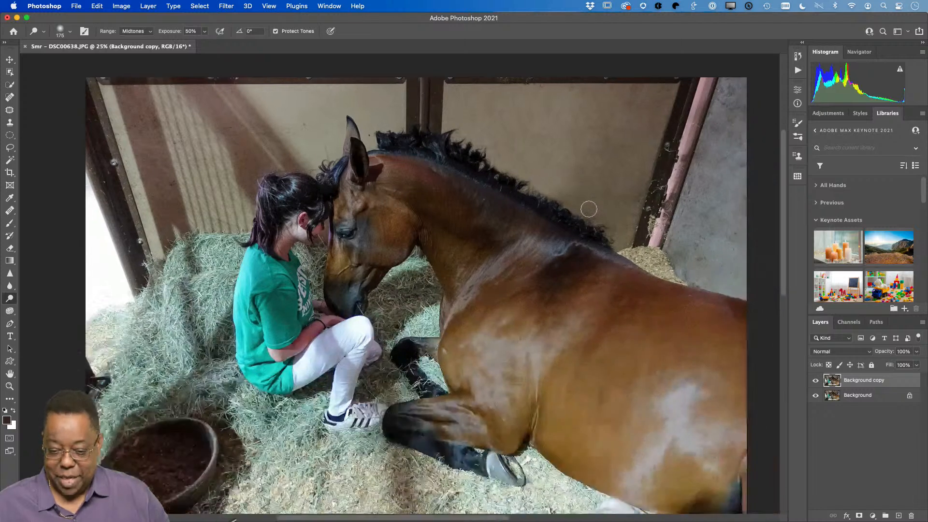
{"action": "scroll", "coordinate": [589, 208], "scroll_direction": "up", "scroll_amount": 2}
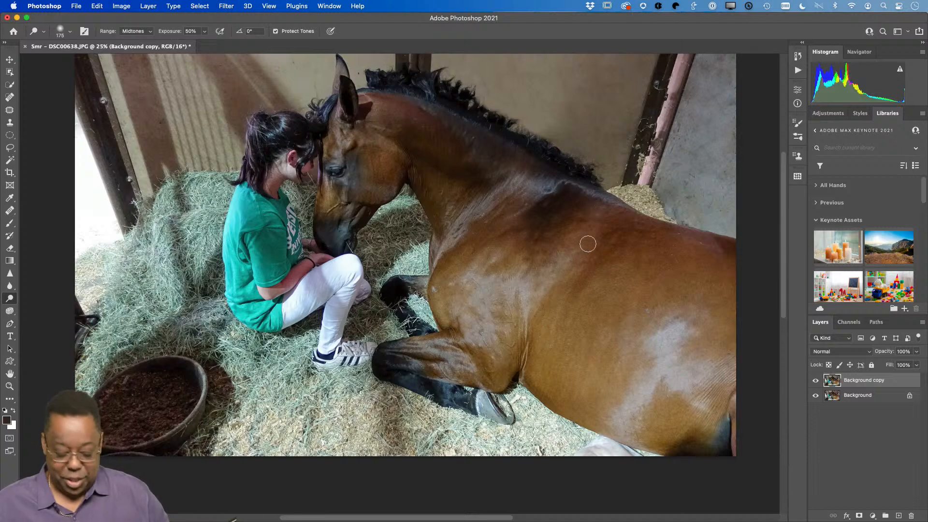
Save and close the retouched horse photo, and switch to Lightroom Classic.
{"action": "key", "text": "super+s"}
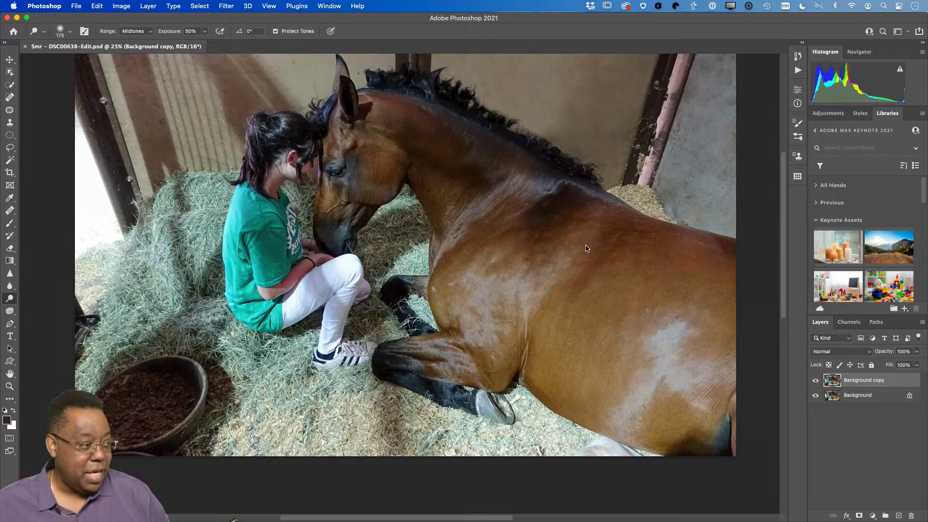
{"action": "key", "text": "super+w"}
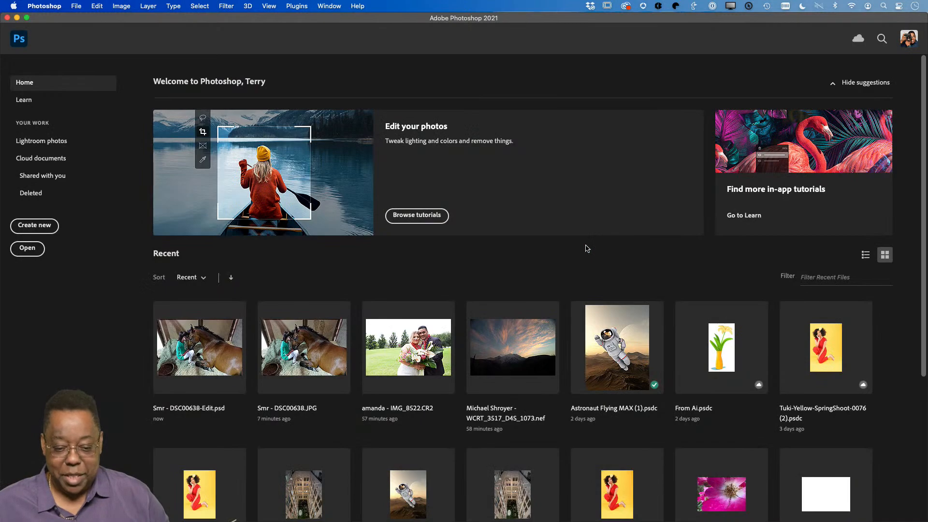
{"action": "key", "text": "super+Tab"}
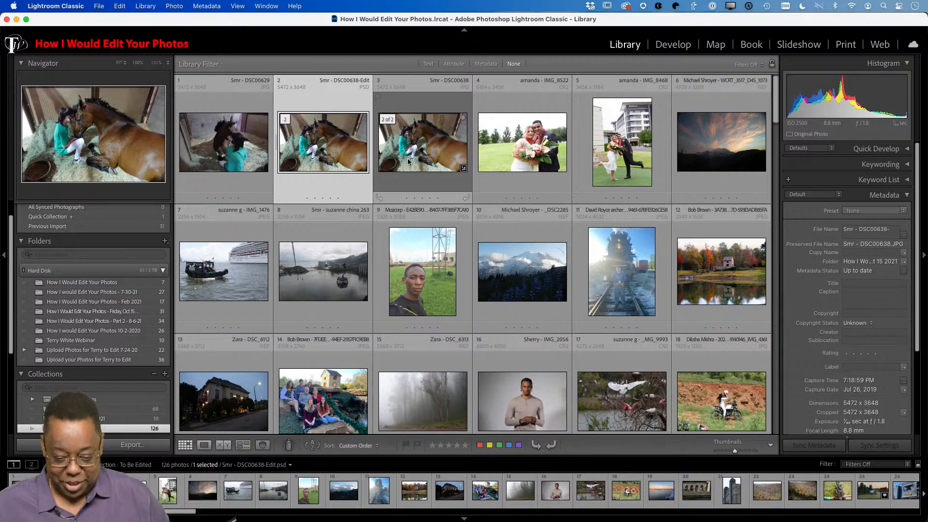
Compare the original horse photo DSC00638 with its retouched Edit version at full-screen size.
{"action": "left_click", "coordinate": [423, 143]}
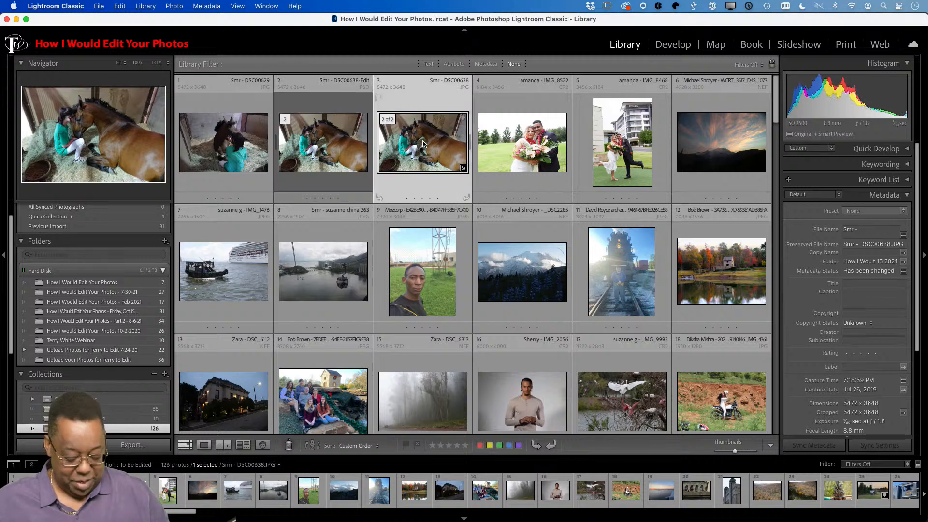
{"action": "key", "text": "f"}
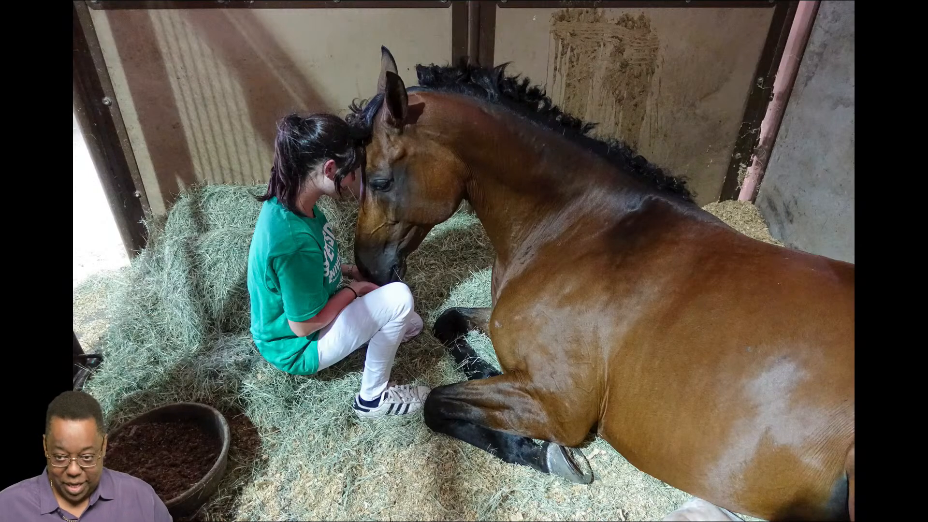
{"action": "key", "text": "Left"}
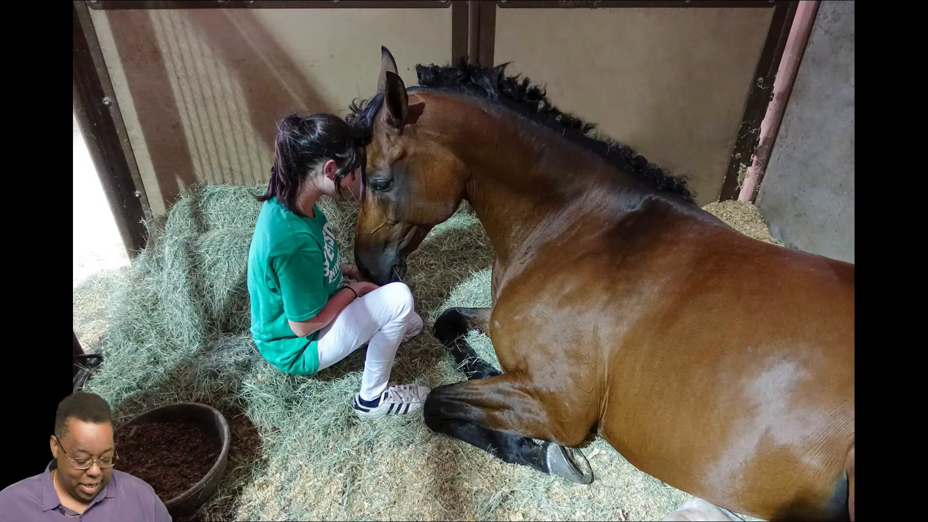
Crop the retouched horse photo at its upper edge and both sides, cutting off the outer door frame and part of the feed tub.
{"action": "key", "text": "r"}
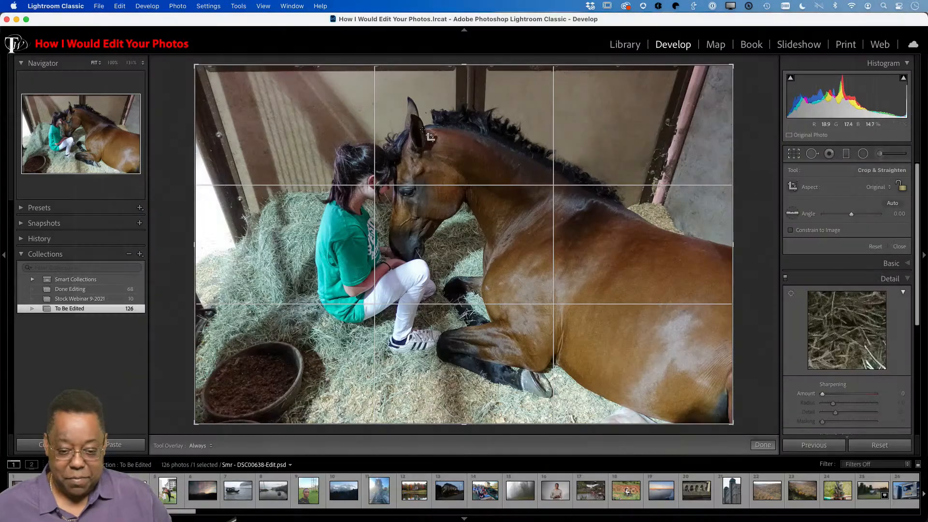
{"action": "left_click_drag", "start_coordinate": [463, 65], "coordinate": [462, 72]}
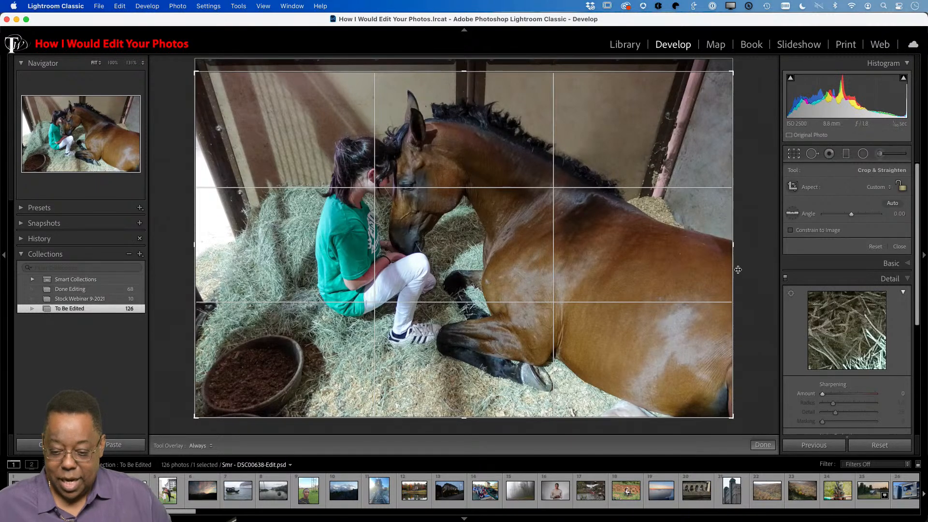
{"action": "left_click_drag", "start_coordinate": [733, 247], "coordinate": [699, 250]}
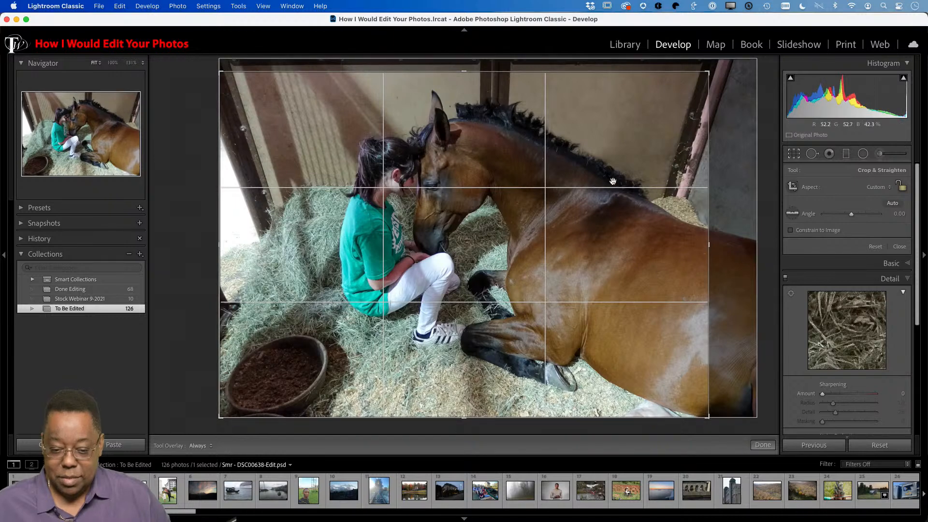
{"action": "left_click_drag", "start_coordinate": [459, 72], "coordinate": [460, 78]}
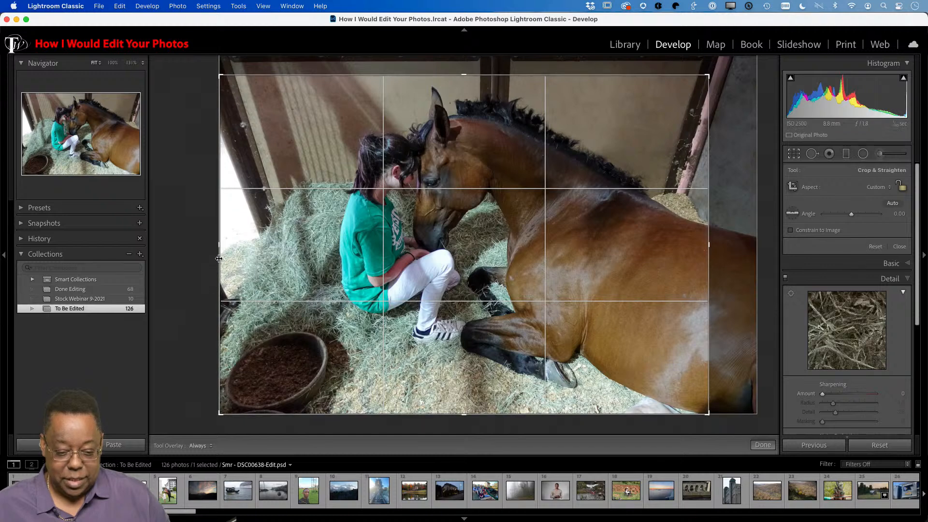
{"action": "left_click_drag", "start_coordinate": [219, 249], "coordinate": [254, 251]}
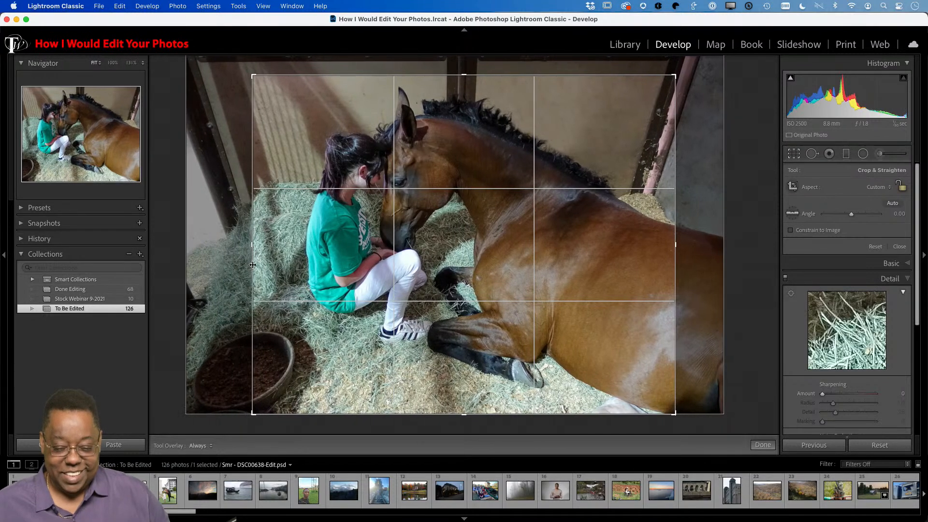
{"action": "key", "text": "d"}
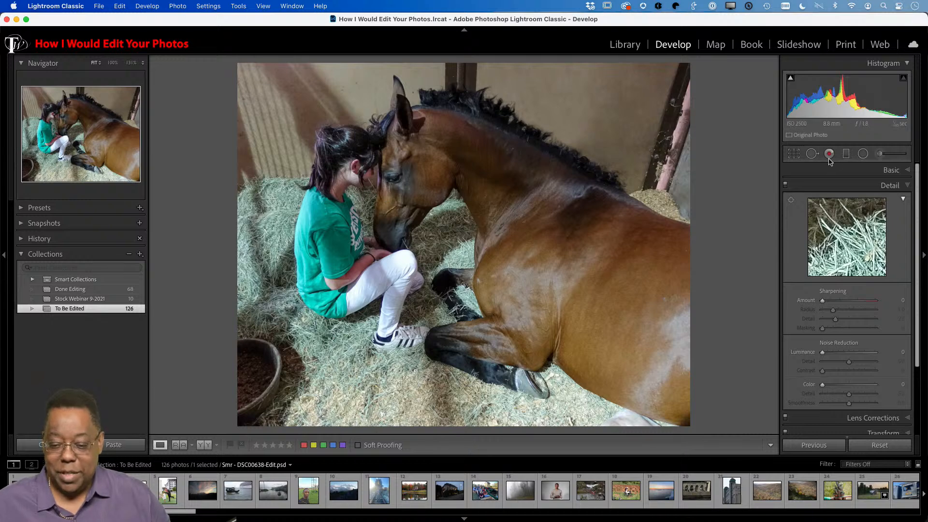
Add an inverted radial filter around the girl's and horse's heads with Exposure 0.69.
{"action": "left_click", "coordinate": [863, 153]}
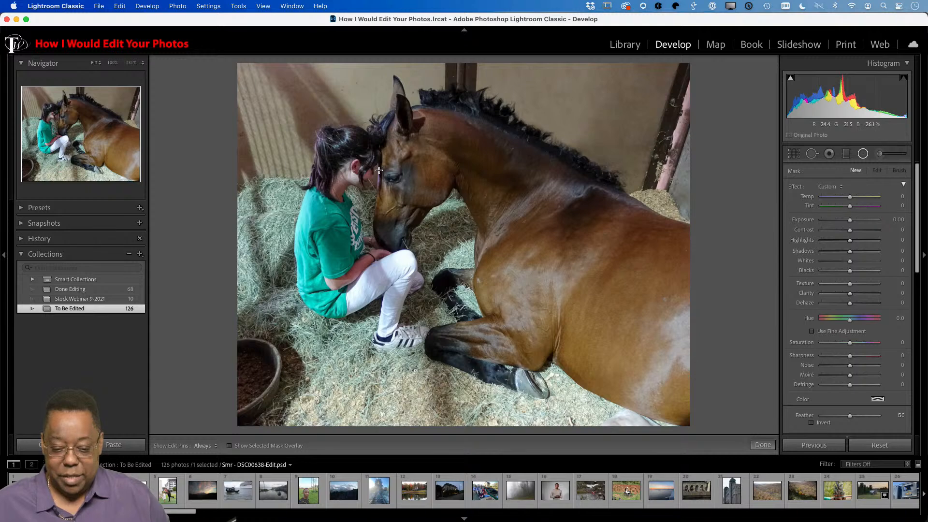
{"action": "left_click_drag", "start_coordinate": [379, 170], "coordinate": [464, 261]}
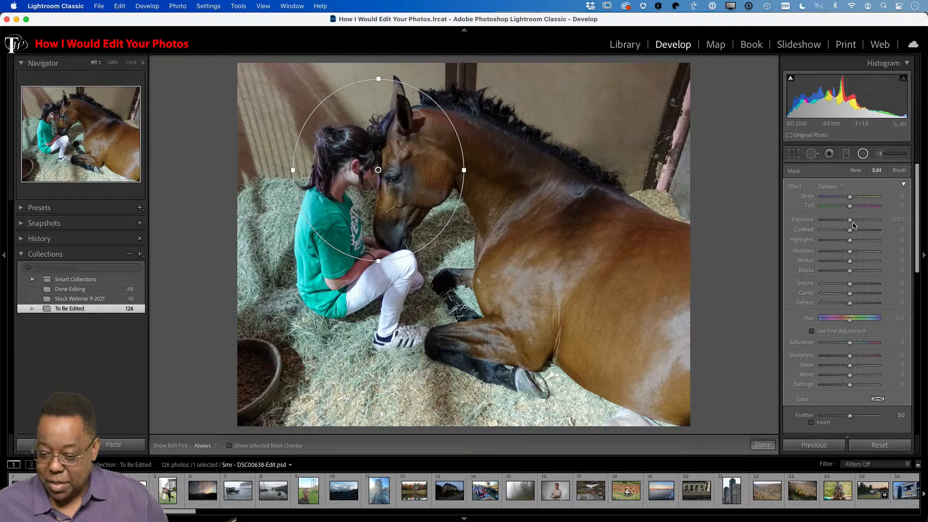
{"action": "left_click_drag", "start_coordinate": [851, 220], "coordinate": [856, 220]}
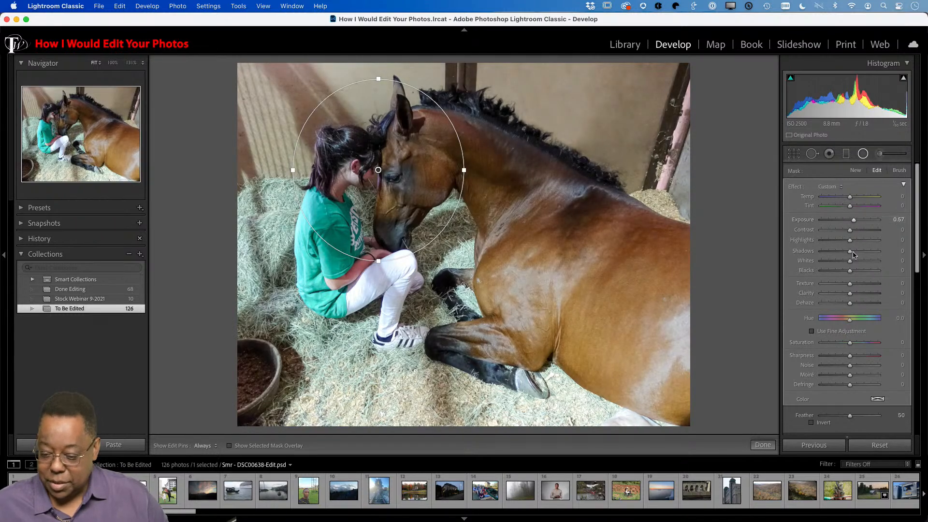
{"action": "left_click", "coordinate": [811, 423]}
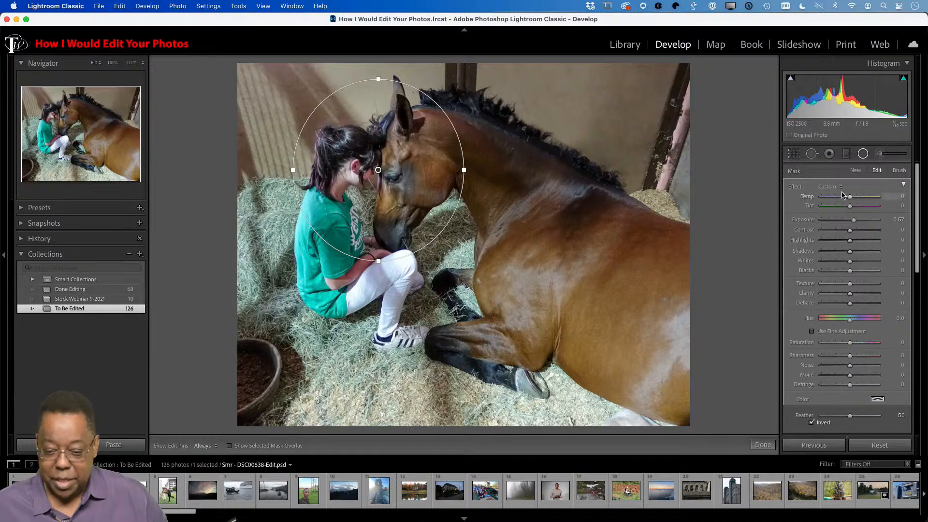
{"action": "left_click_drag", "start_coordinate": [855, 220], "coordinate": [855, 223]}
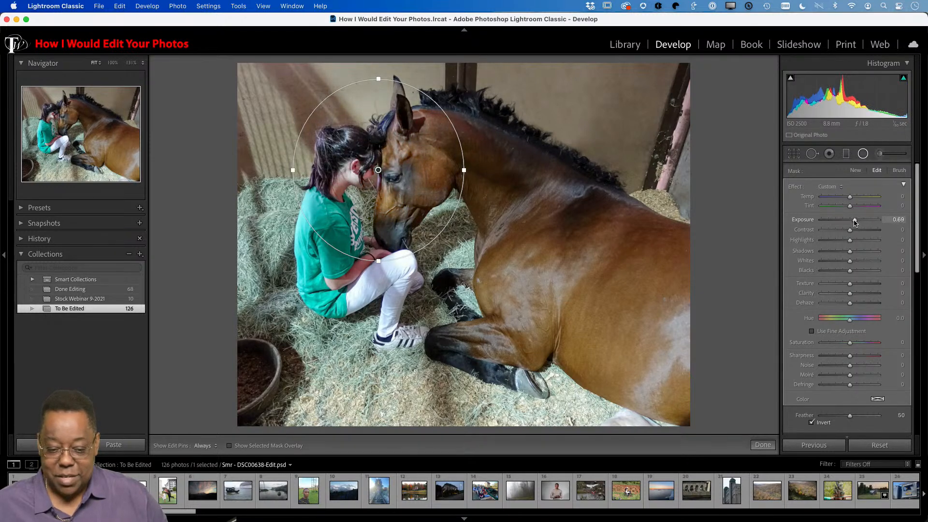
{"action": "mouse_move", "coordinate": [402, 179]}
{"action": "left_mouse_down"}
{"action": "mouse_move", "coordinate": [449, 166]}
{"action": "mouse_move", "coordinate": [385, 187]}
{"action": "mouse_move", "coordinate": [400, 184]}
{"action": "left_mouse_up"}
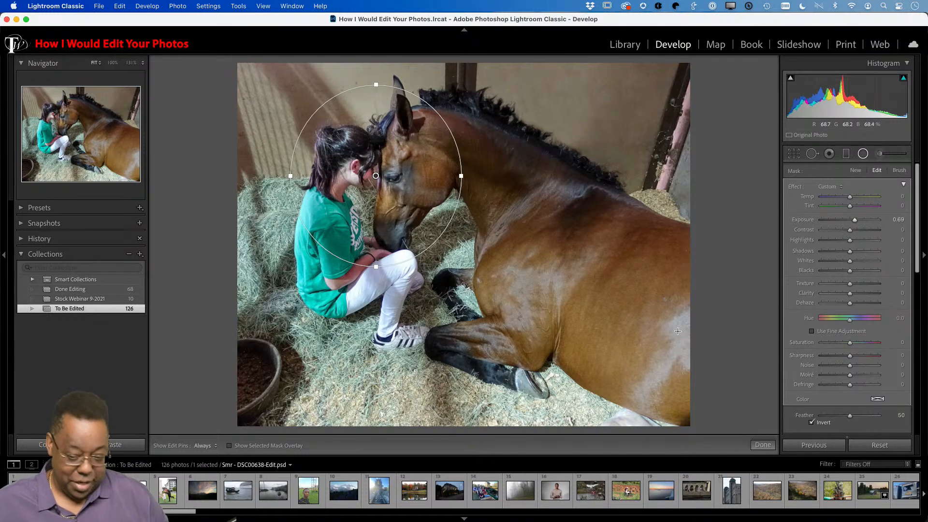
Tighten the crop on the horse's hindquarters side to exclude the pink pole, and view the result in the Library.
{"action": "key", "text": "r"}
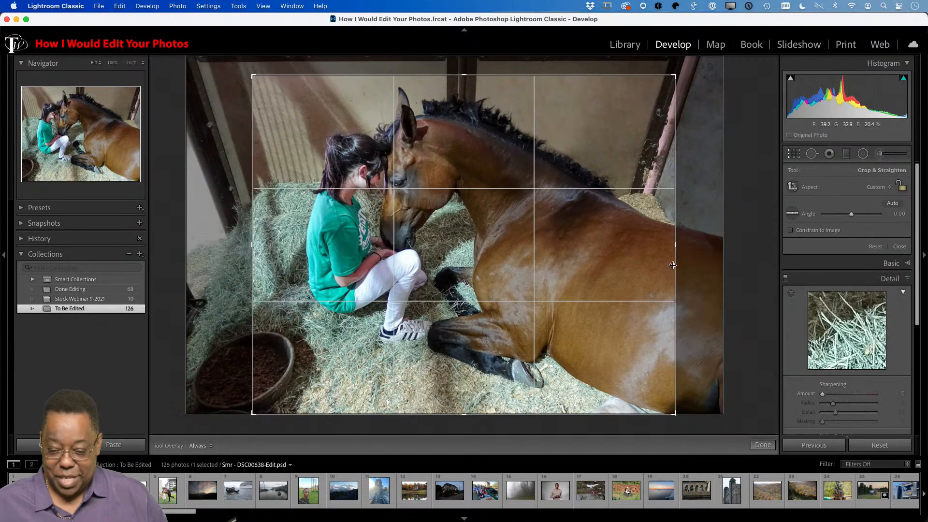
{"action": "left_click_drag", "start_coordinate": [676, 245], "coordinate": [651, 250]}
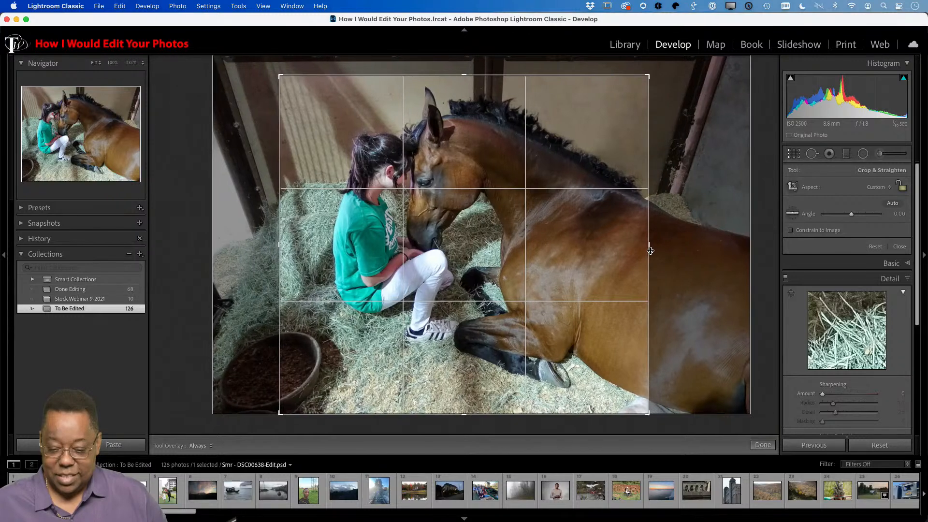
{"action": "key", "text": "e"}
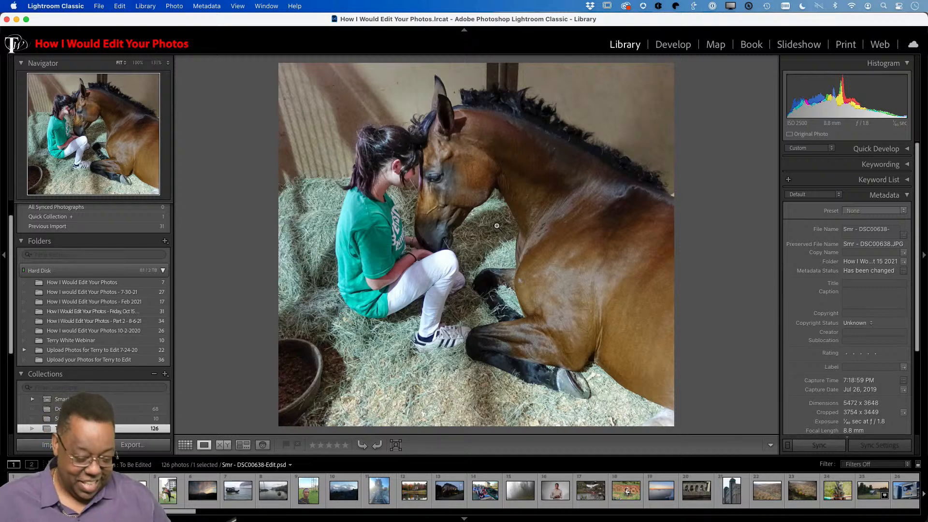
Return to the photo grid, preview the two wedding photos, and select IMG_8522.CR2.
{"action": "key", "text": "g"}
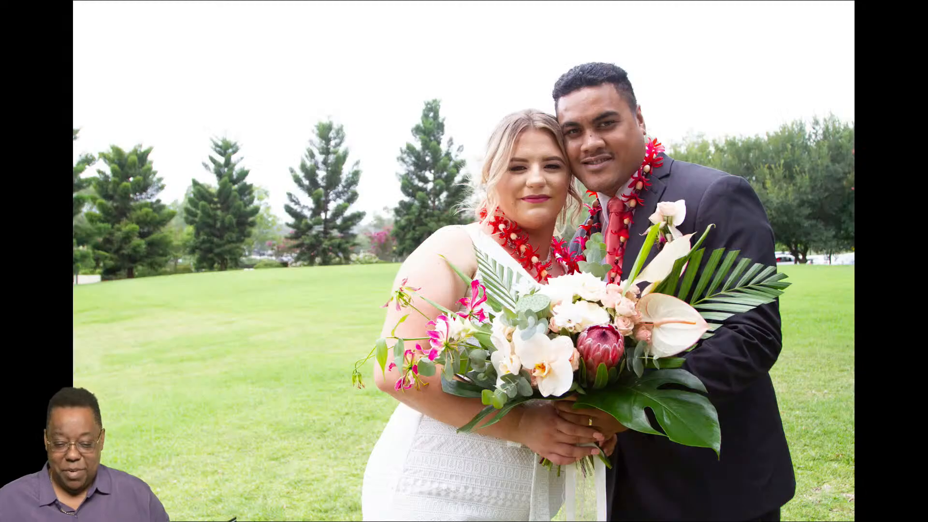
{"action": "key", "text": "f"}
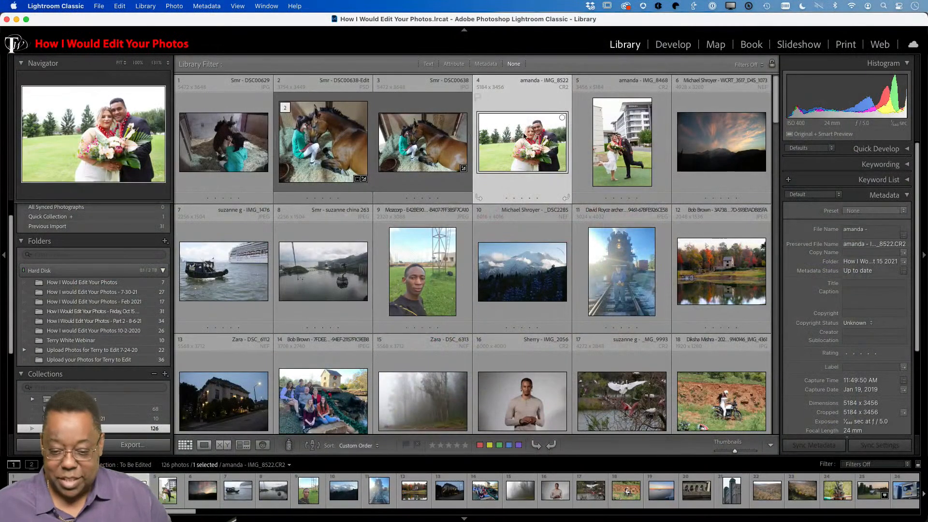
{"action": "left_click", "coordinate": [619, 150]}
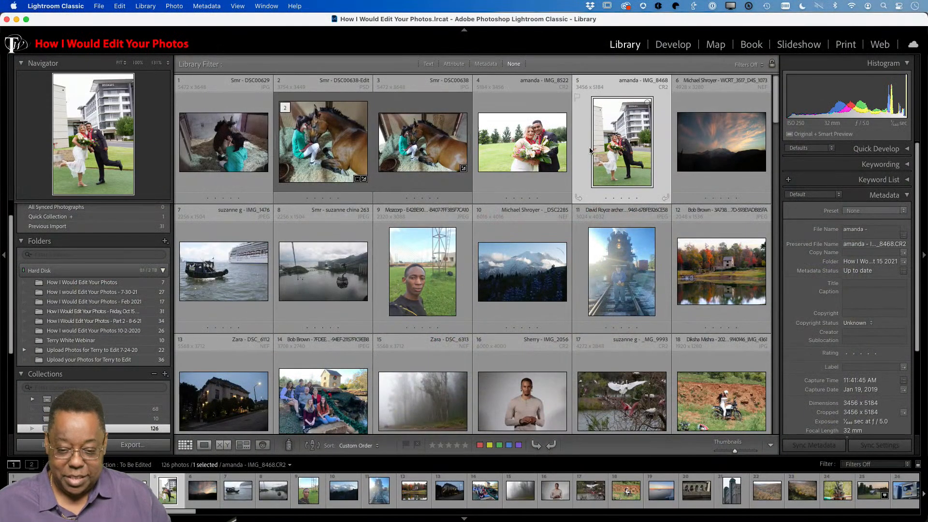
{"action": "left_click", "coordinate": [545, 153]}
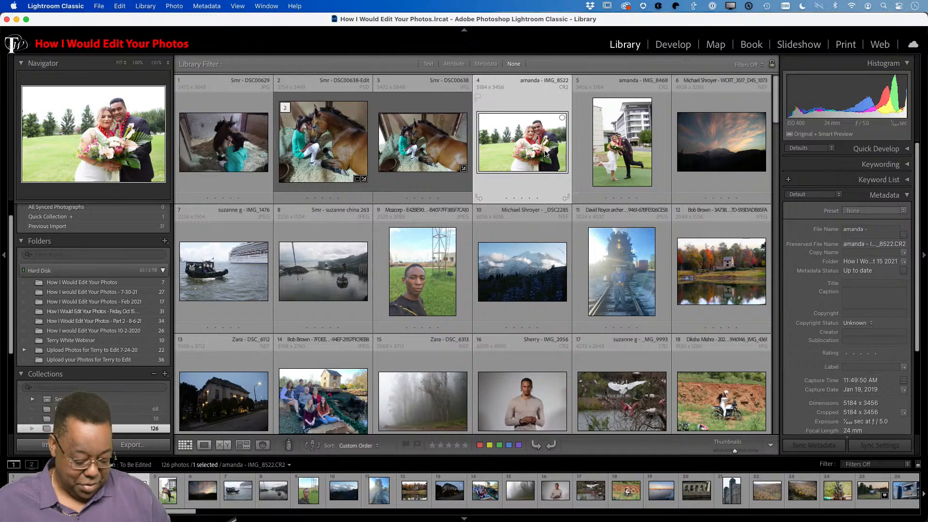
Develop the wedding couple photo with the Adobe Portrait profile and automatic tone adjustments.
{"action": "key", "text": "d"}
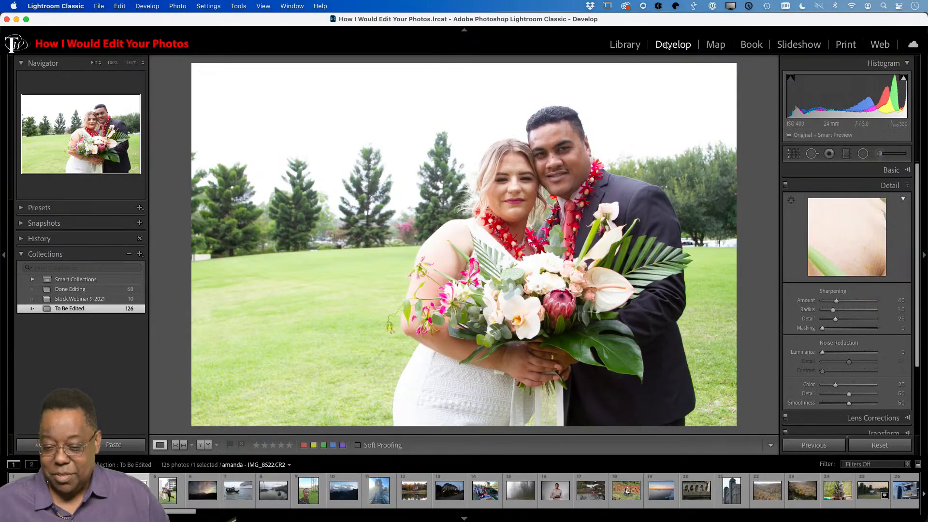
{"action": "left_click", "coordinate": [890, 170]}
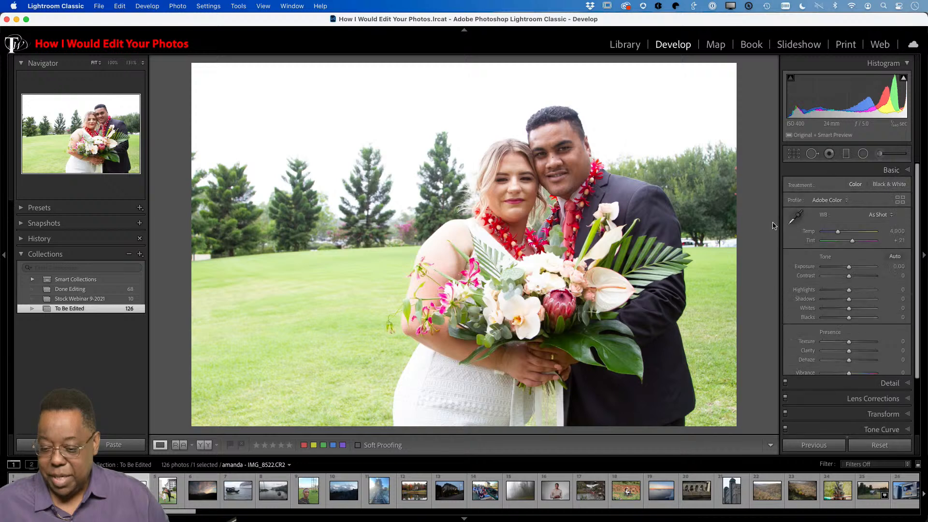
{"action": "left_click", "coordinate": [827, 201]}
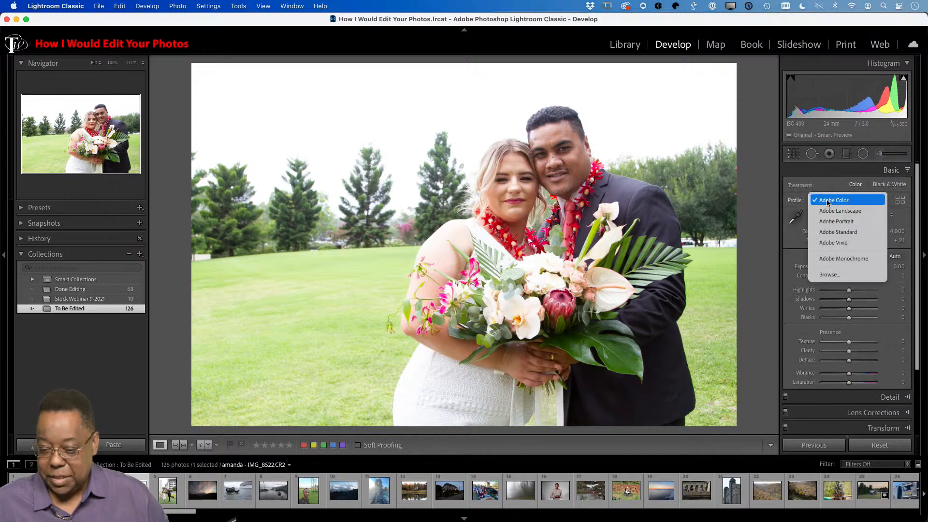
{"action": "left_click", "coordinate": [854, 223]}
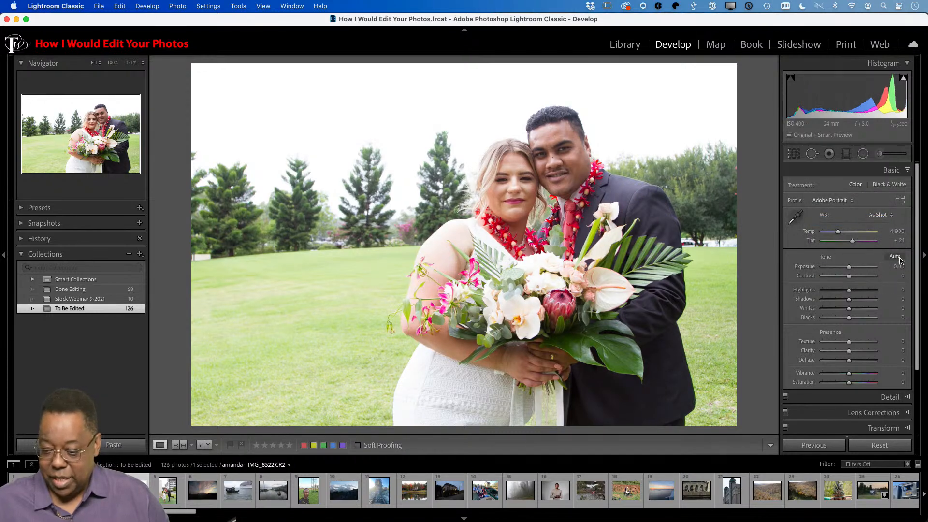
{"action": "key", "text": "super+u"}
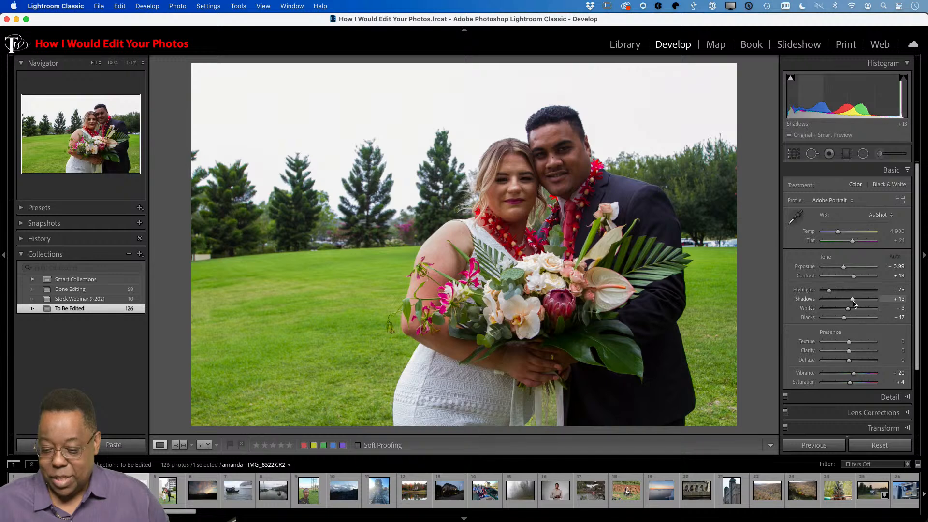
Raise the photo's Shadows to +90 and brighten the couple's faces with an inverted radial filter at Exposure 0.58.
{"action": "left_click_drag", "start_coordinate": [853, 300], "coordinate": [873, 301]}
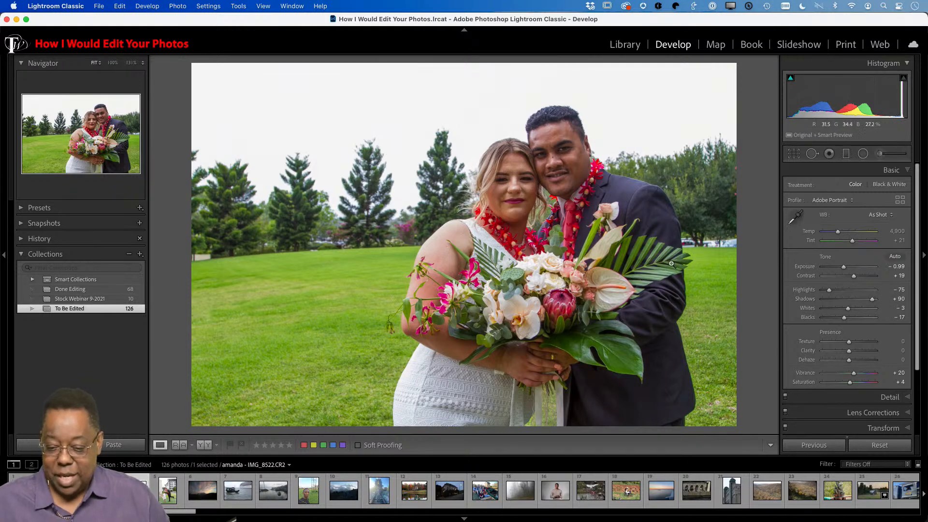
{"action": "left_click", "coordinate": [846, 155]}
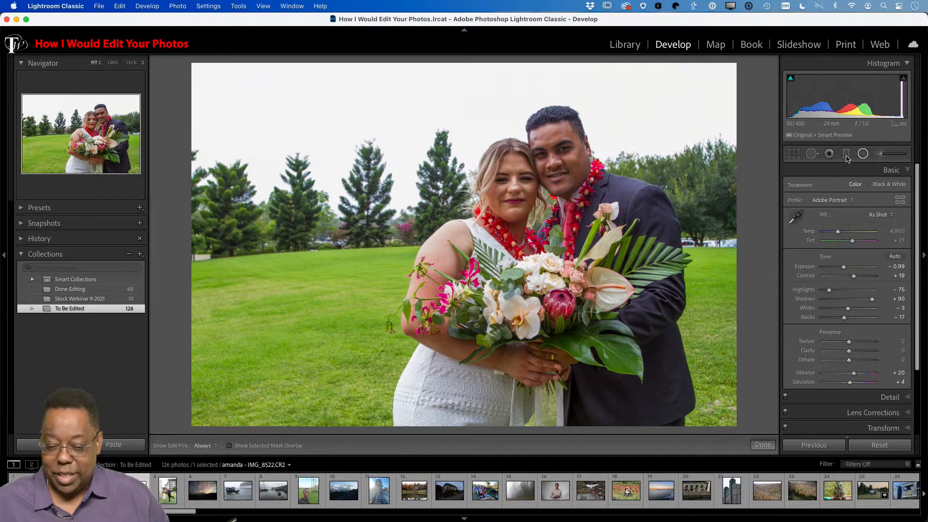
{"action": "key", "text": "shift+m"}
{"action": "left_click_drag", "start_coordinate": [539, 178], "coordinate": [620, 261]}
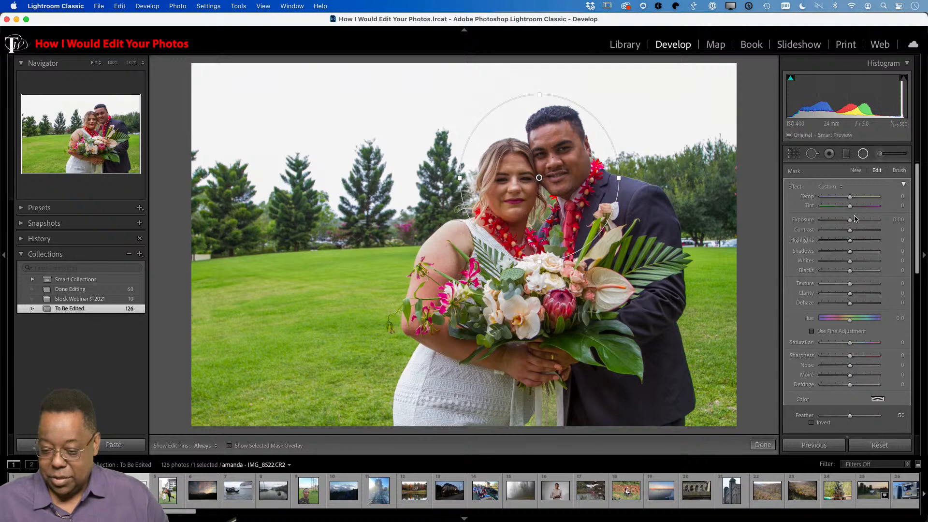
{"action": "left_click_drag", "start_coordinate": [854, 221], "coordinate": [859, 223]}
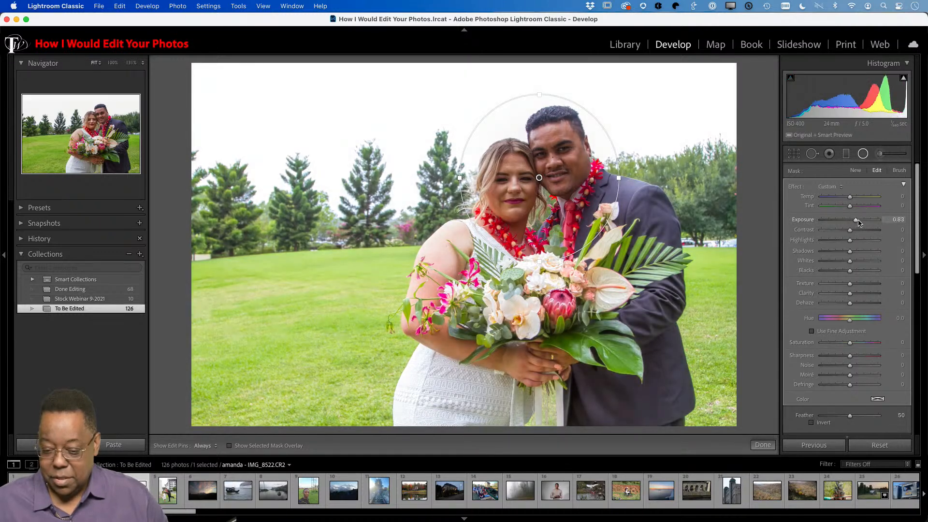
{"action": "left_click", "coordinate": [811, 422]}
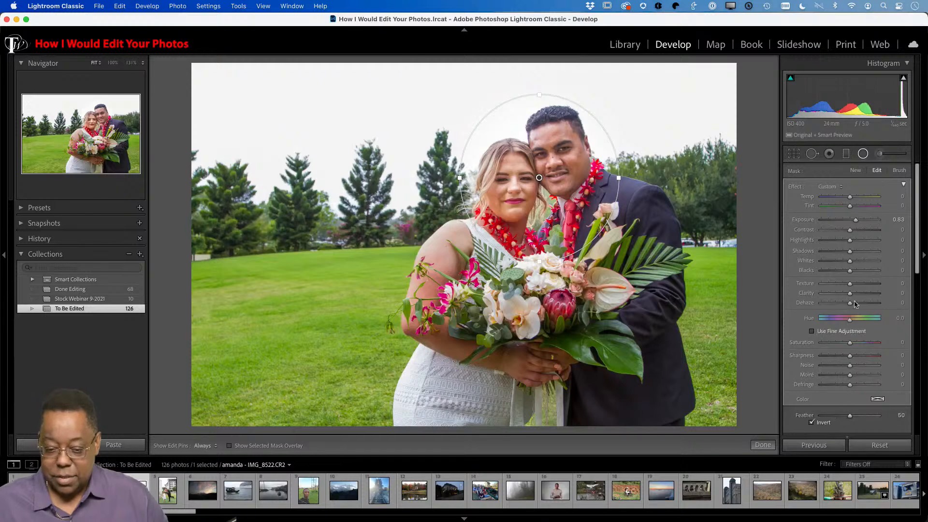
{"action": "left_click_drag", "start_coordinate": [857, 221], "coordinate": [855, 227]}
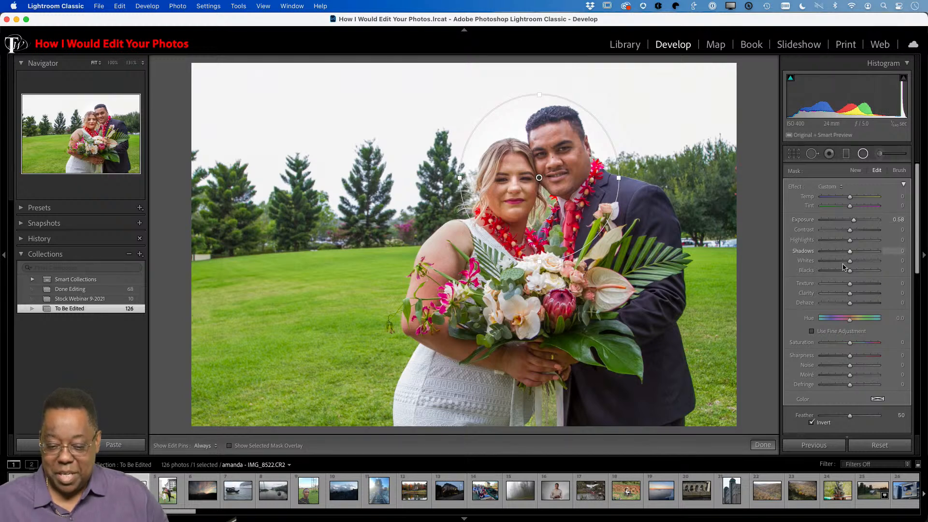
{"action": "mouse_move", "coordinate": [564, 204]}
{"action": "left_mouse_down"}
{"action": "mouse_move", "coordinate": [576, 184]}
{"action": "mouse_move", "coordinate": [282, 284]}
{"action": "mouse_move", "coordinate": [492, 202]}
{"action": "mouse_move", "coordinate": [570, 198]}
{"action": "left_mouse_up"}
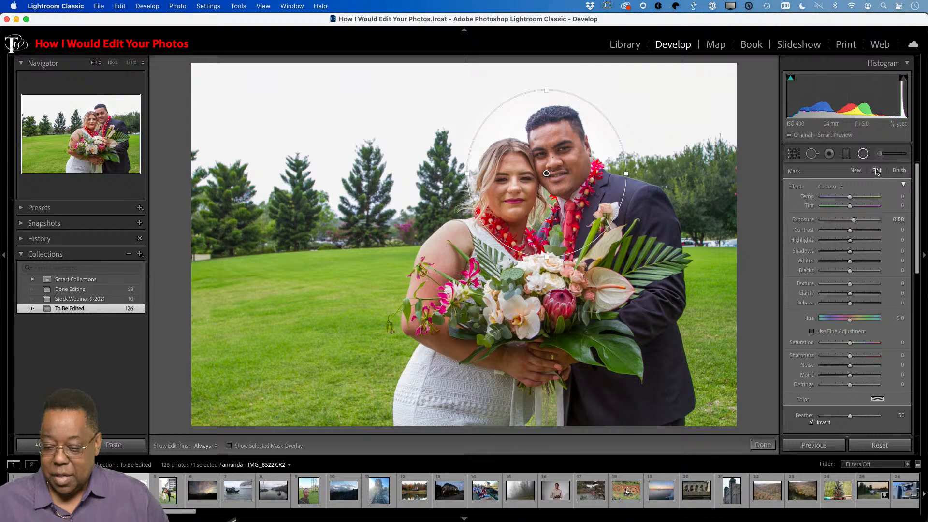
{"action": "left_click", "coordinate": [863, 154]}
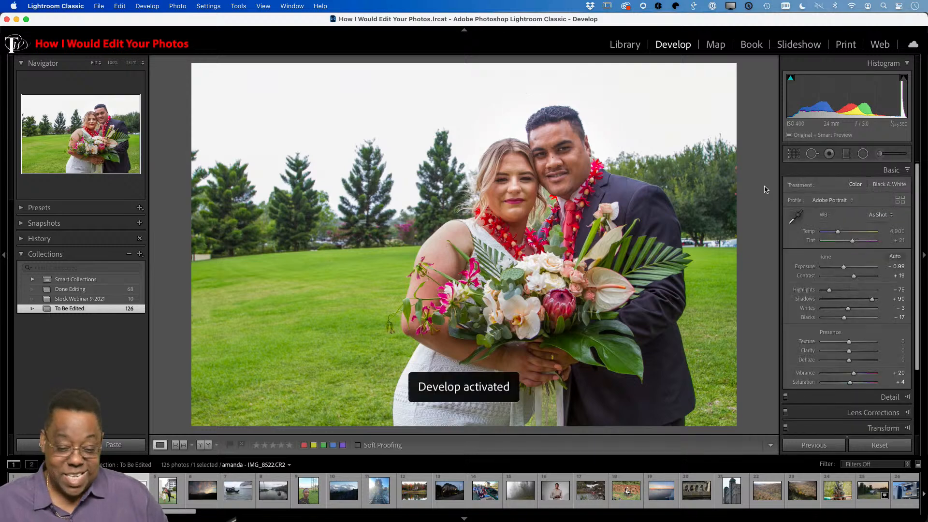
Enable lens profile corrections for the wedding photo, toggling them off and on to compare, and leave them enabled.
{"action": "scroll", "coordinate": [863, 309], "scroll_direction": "down", "scroll_amount": 3}
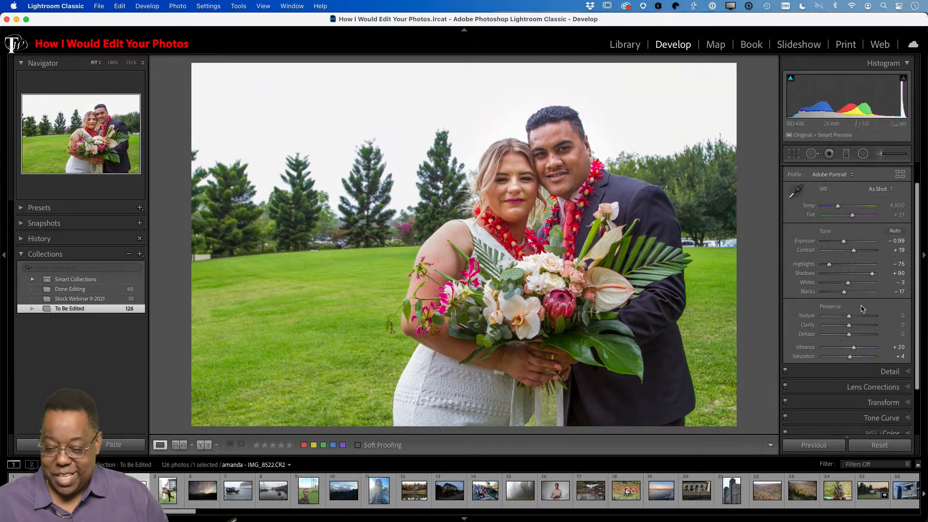
{"action": "scroll", "coordinate": [863, 308], "scroll_direction": "down", "scroll_amount": 4}
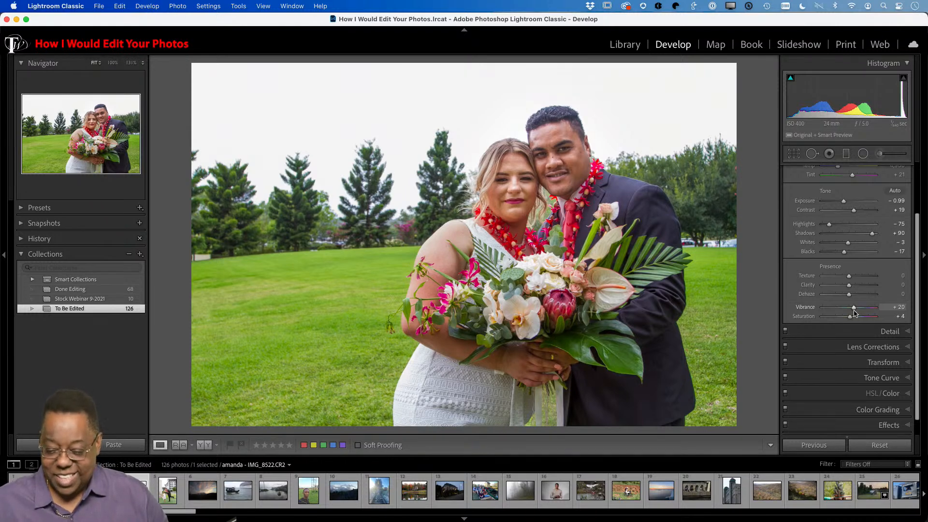
{"action": "left_click", "coordinate": [873, 347]}
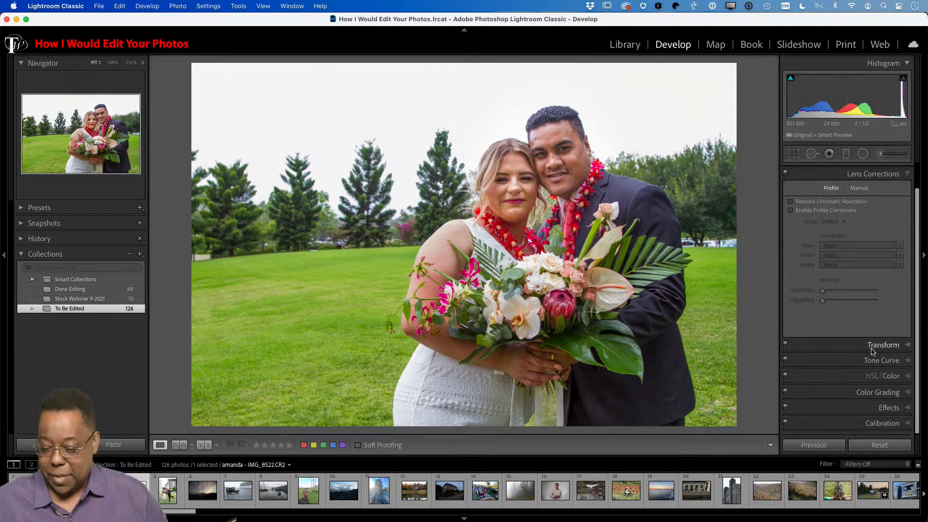
{"action": "left_click", "coordinate": [813, 211]}
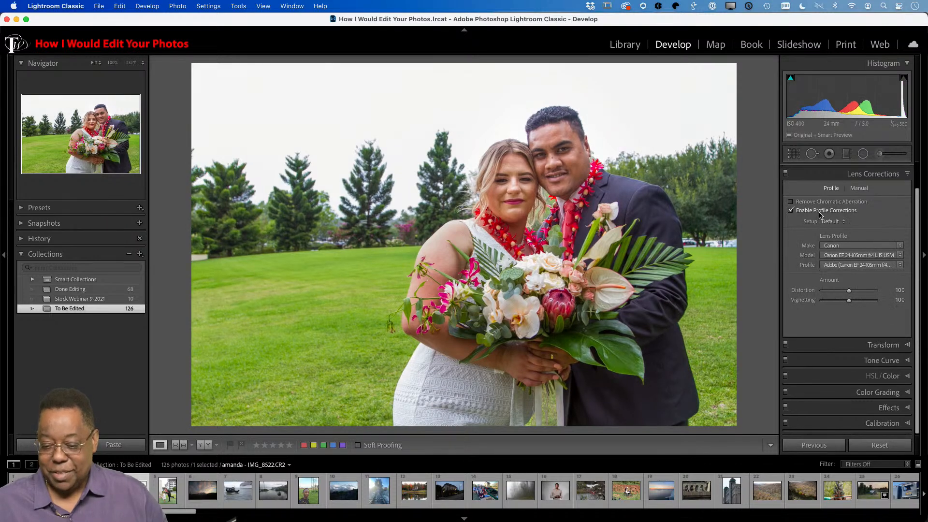
{"action": "left_click", "coordinate": [820, 213]}
{"action": "left_click", "coordinate": [820, 212]}
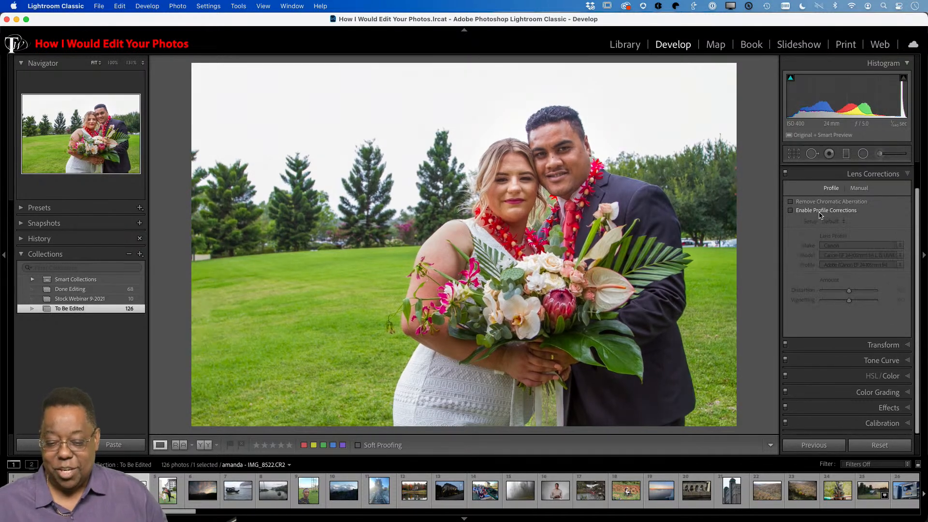
{"action": "left_click", "coordinate": [820, 212]}
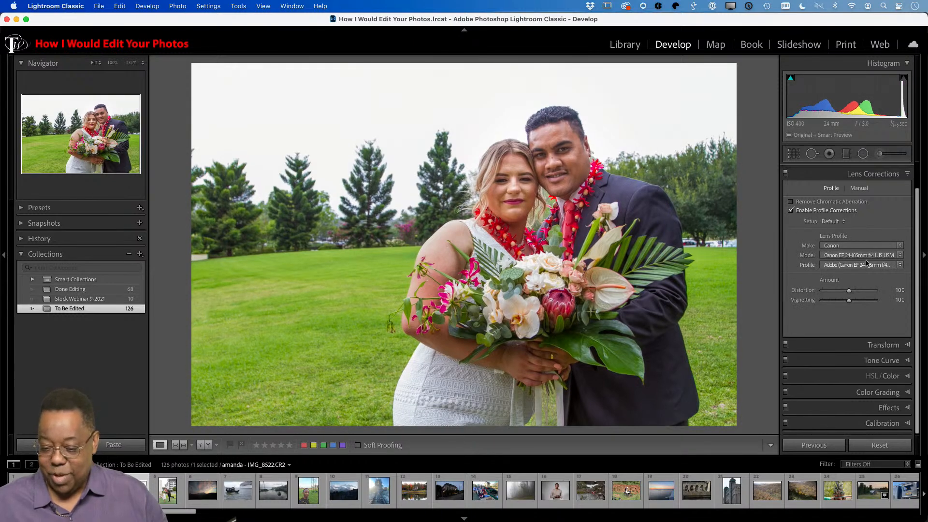
{"action": "left_click", "coordinate": [824, 211]}
{"action": "left_click", "coordinate": [823, 211]}
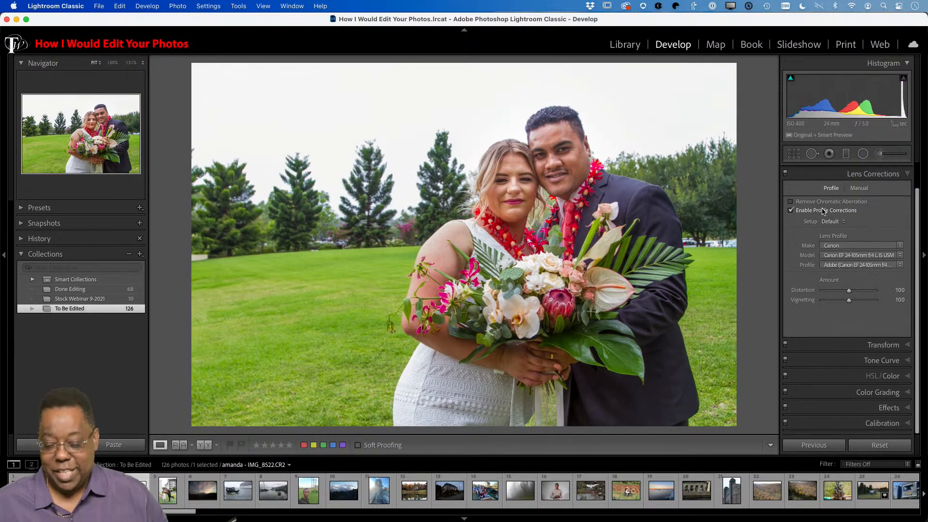
{"action": "left_click", "coordinate": [823, 211]}
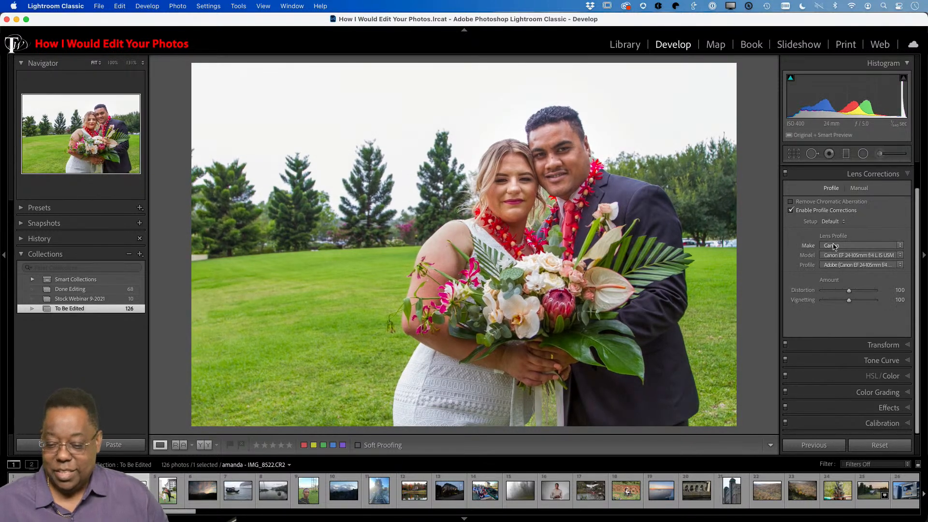
Try a sharpening Amount of 150, inspect its effect on the bride's face, and undo the change.
{"action": "scroll", "coordinate": [845, 240], "scroll_direction": "up", "scroll_amount": 1}
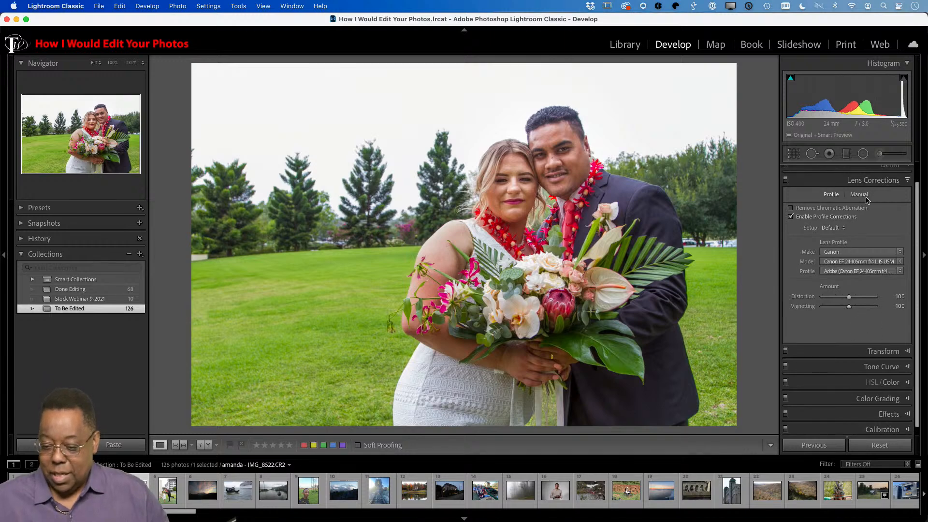
{"action": "scroll", "coordinate": [868, 195], "scroll_direction": "up", "scroll_amount": 2}
{"action": "left_click", "coordinate": [891, 179]}
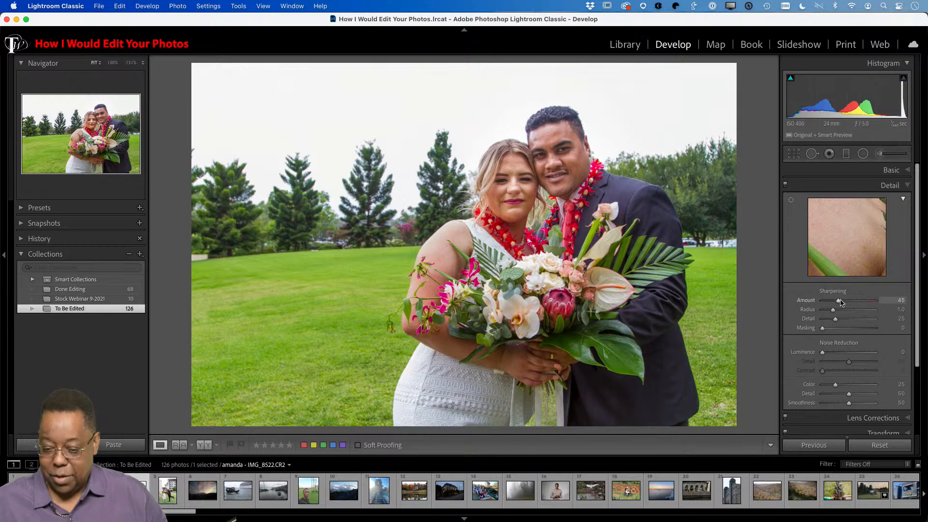
{"action": "left_click_drag", "start_coordinate": [836, 300], "coordinate": [876, 301]}
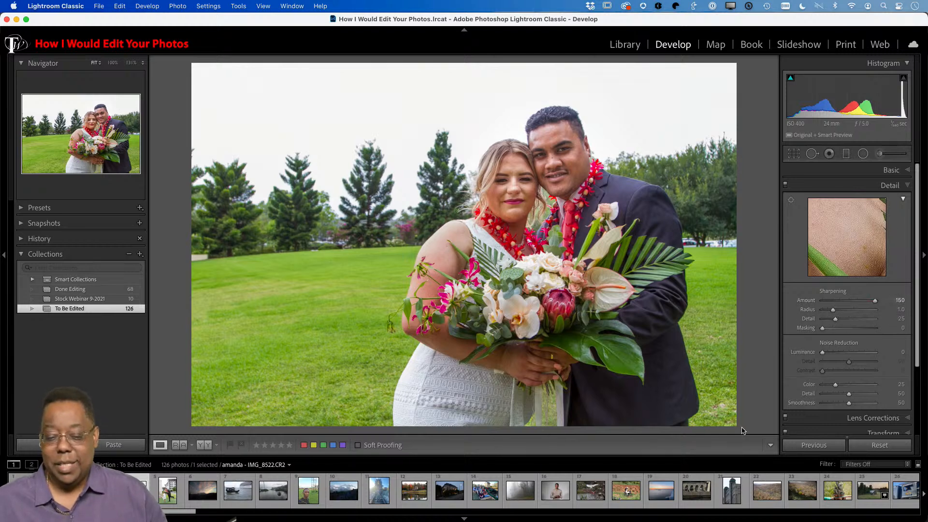
{"action": "left_click", "coordinate": [523, 189]}
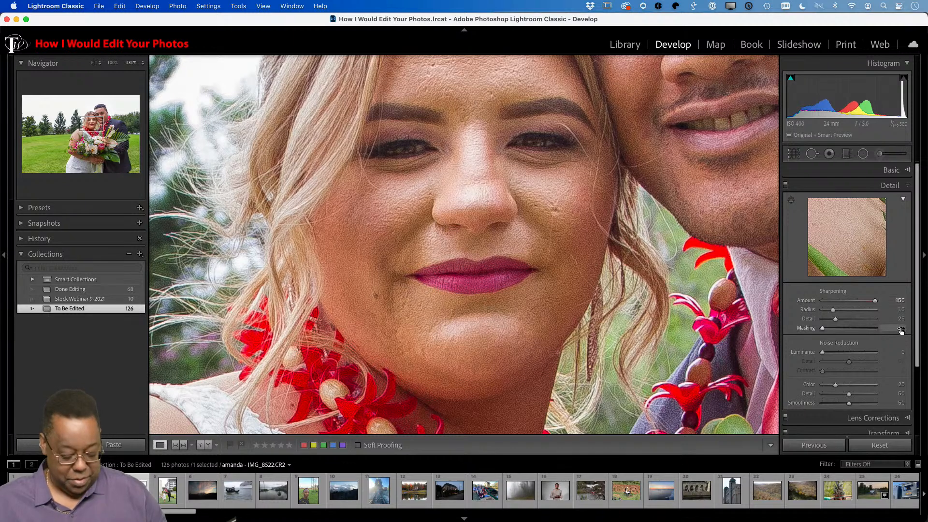
{"action": "key", "text": "super+z"}
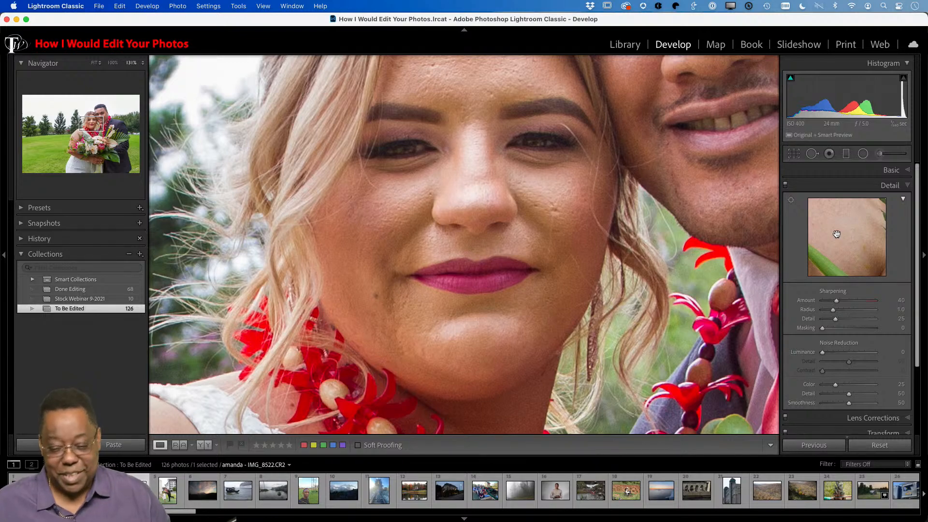
{"action": "left_click", "coordinate": [573, 313]}
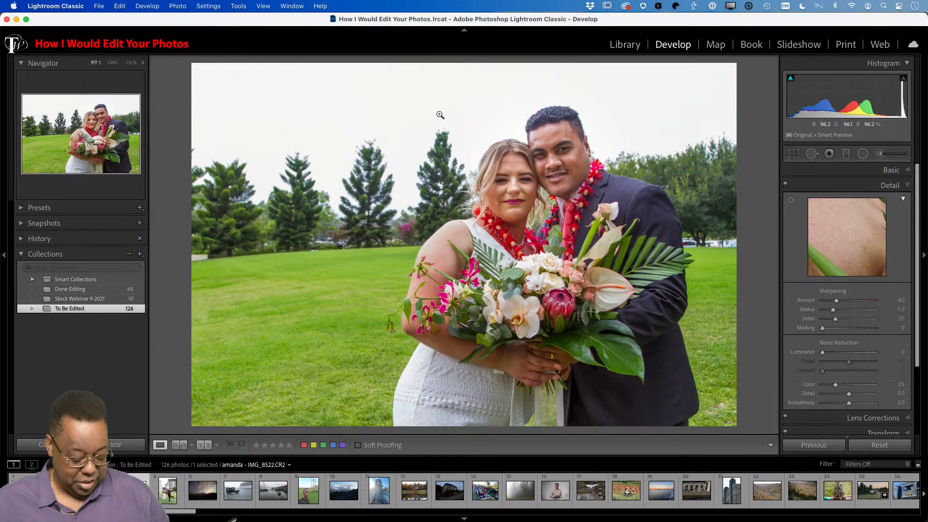
Set the sharpening Masking to 68, using the black-and-white mask preview and a close-up of the bride's face to judge it.
{"action": "left_click_drag", "start_coordinate": [436, 106], "coordinate": [624, 264]}
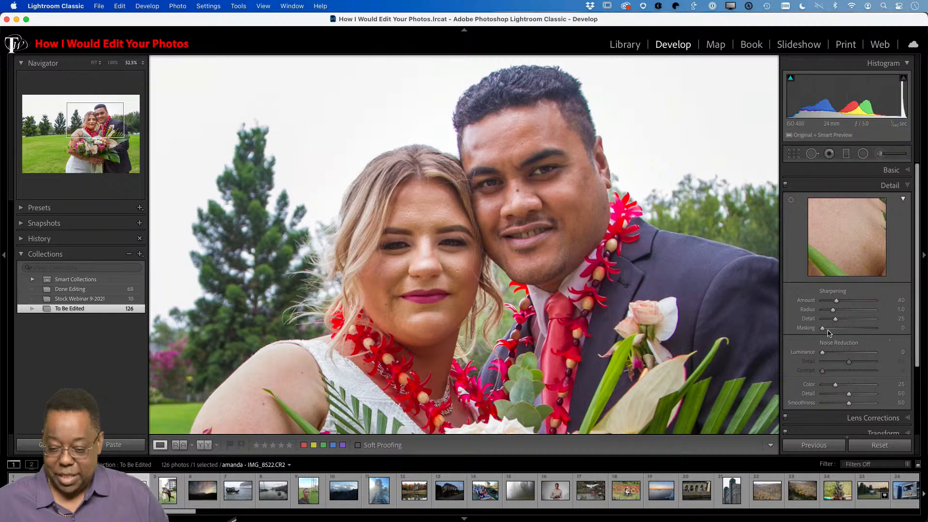
{"action": "mouse_move", "coordinate": [827, 330]}
{"action": "left_mouse_down"}
{"action": "mouse_move", "coordinate": [872, 331]}
{"action": "mouse_move", "coordinate": [796, 334]}
{"action": "mouse_move", "coordinate": [860, 330]}
{"action": "mouse_move", "coordinate": [821, 333]}
{"action": "left_mouse_up"}
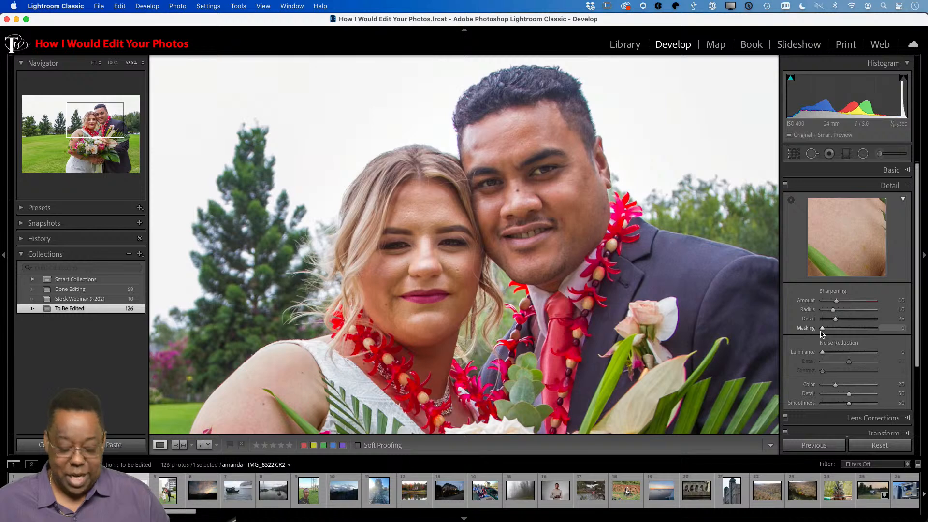
{"action": "key", "text": "alt"}
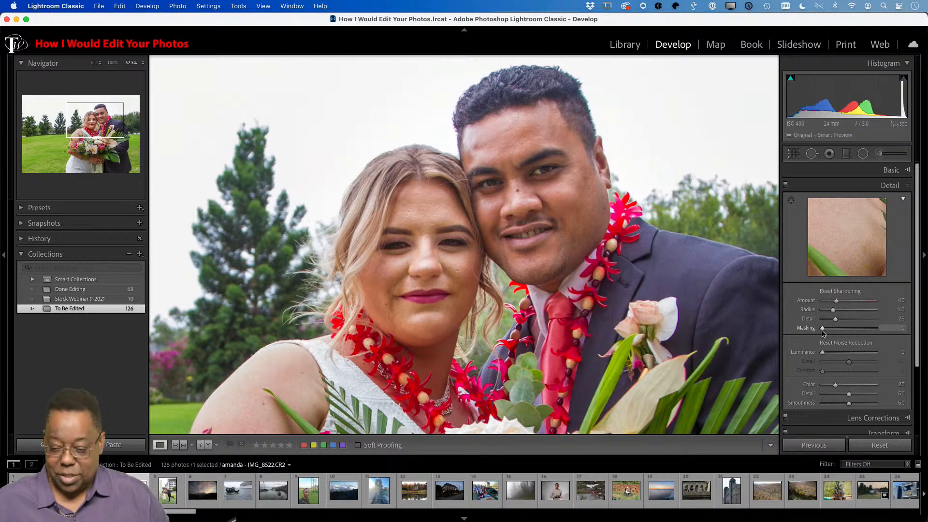
{"action": "left_click_drag", "start_coordinate": [823, 330], "coordinate": [867, 331]}
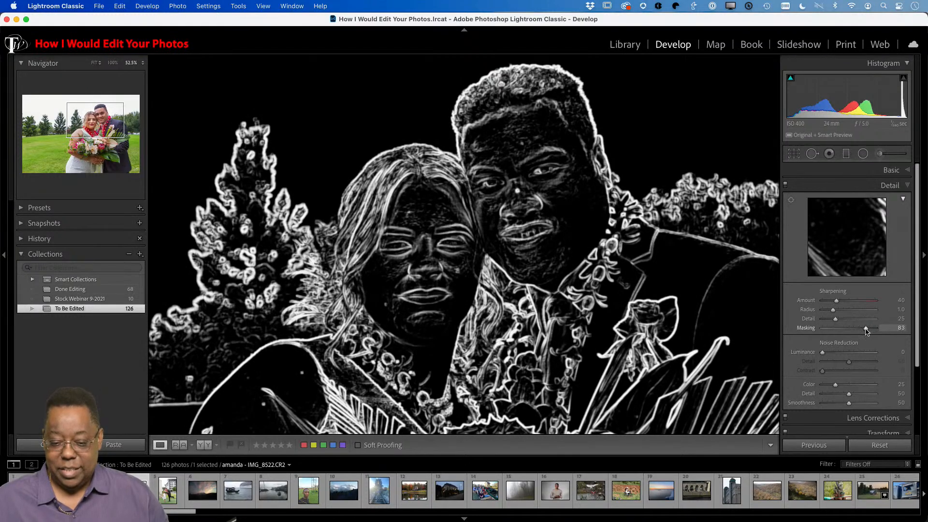
{"action": "left_click_drag", "start_coordinate": [866, 330], "coordinate": [867, 331]}
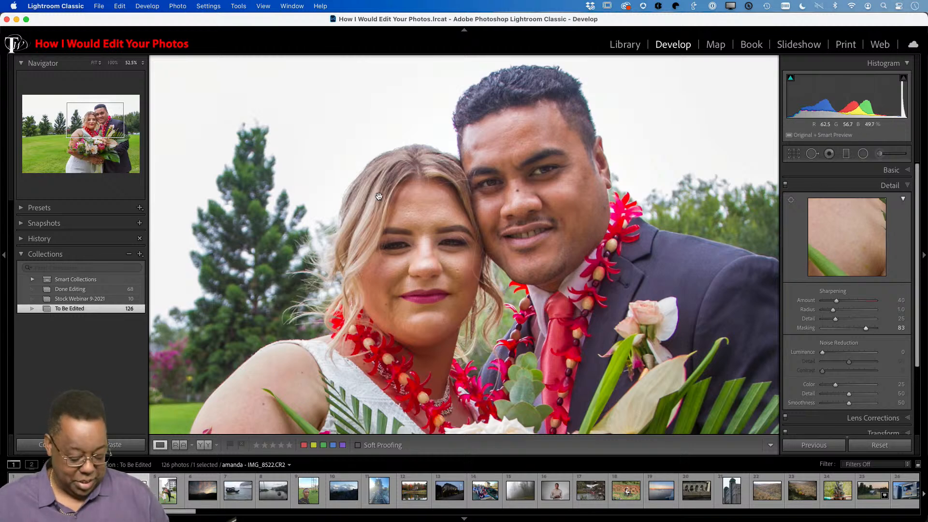
{"action": "left_click_drag", "start_coordinate": [355, 182], "coordinate": [491, 358]}
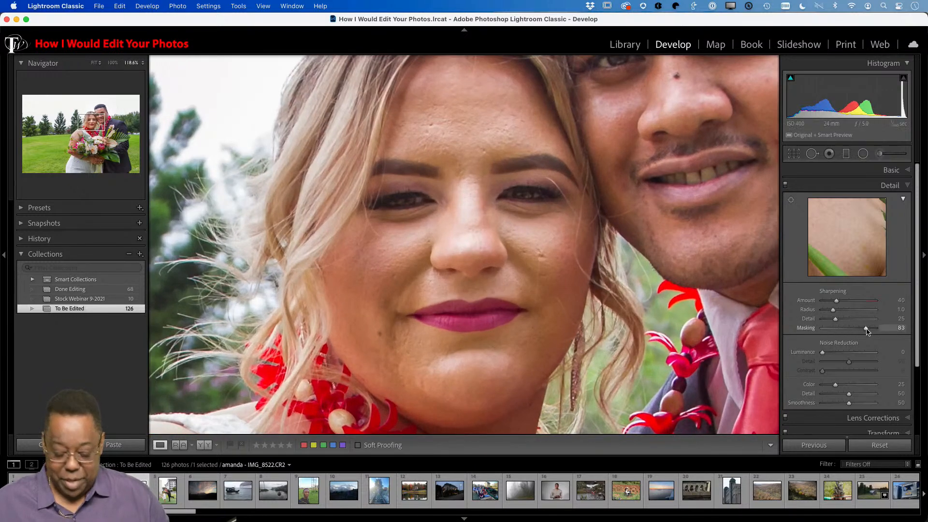
{"action": "mouse_move", "coordinate": [867, 330]}
{"action": "left_mouse_down"}
{"action": "mouse_move", "coordinate": [780, 337]}
{"action": "mouse_move", "coordinate": [871, 331]}
{"action": "mouse_move", "coordinate": [859, 333]}
{"action": "left_mouse_up"}
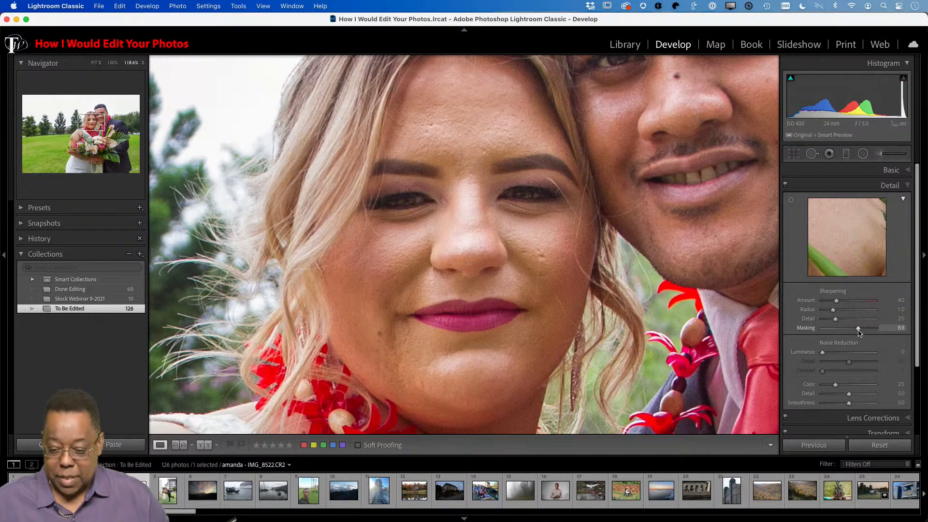
Set the sharpening Amount to 70 and Masking to 70, and return to the full photo.
{"action": "left_click_drag", "start_coordinate": [837, 302], "coordinate": [892, 303]}
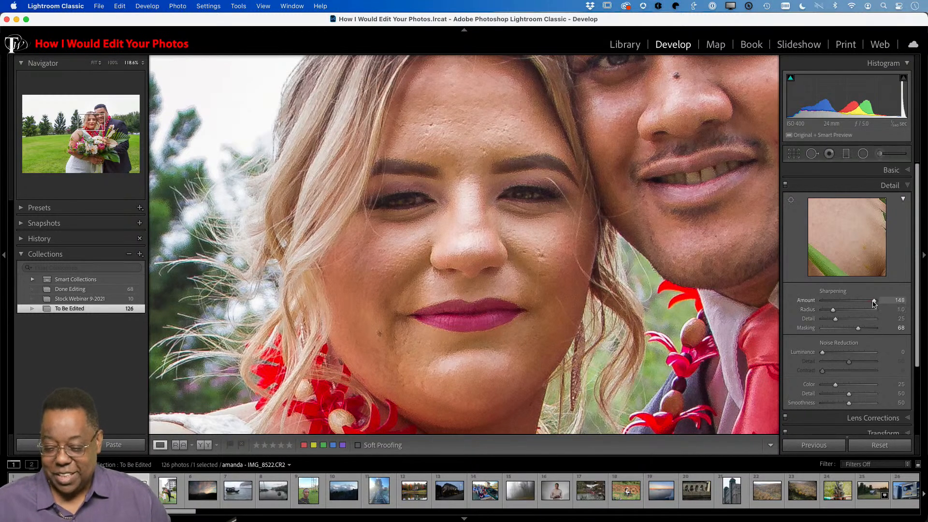
{"action": "left_click_drag", "start_coordinate": [874, 303], "coordinate": [846, 306]}
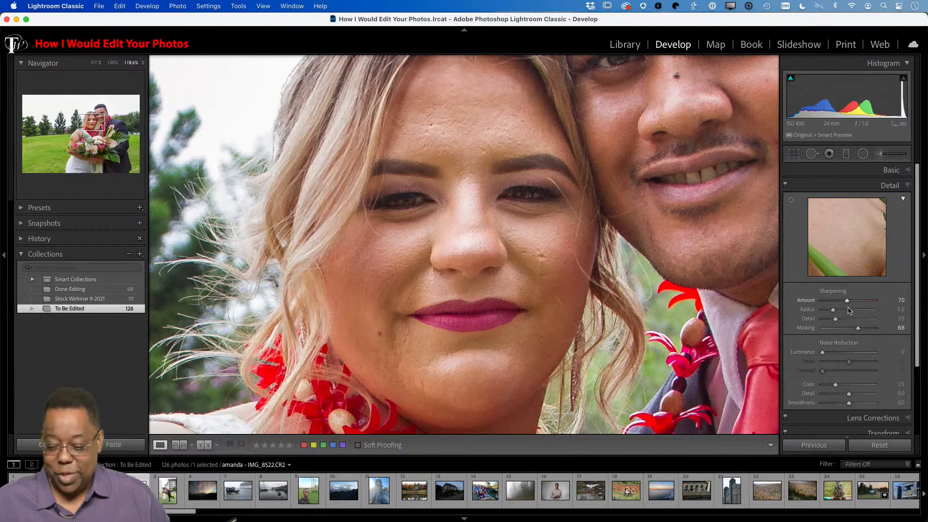
{"action": "key", "text": "alt"}
{"action": "left_click_drag", "start_coordinate": [859, 331], "coordinate": [860, 330]}
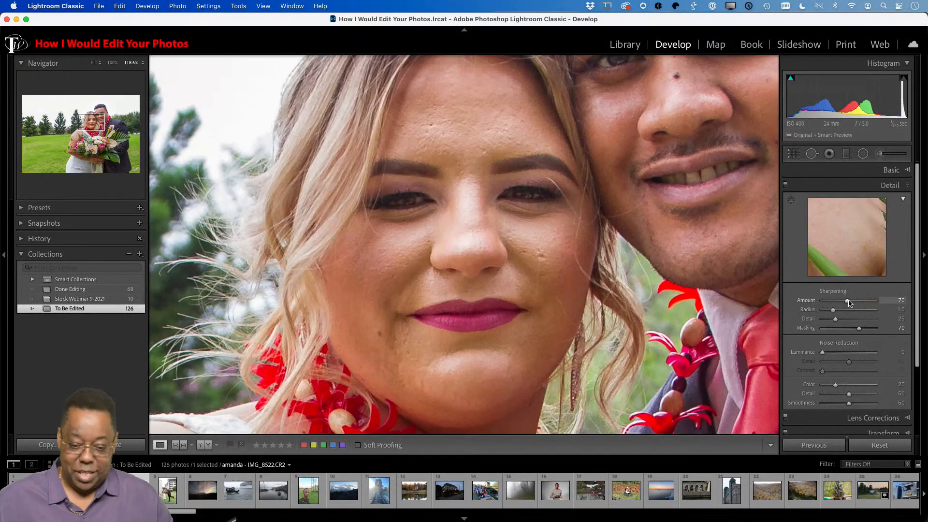
{"action": "left_click", "coordinate": [603, 305]}
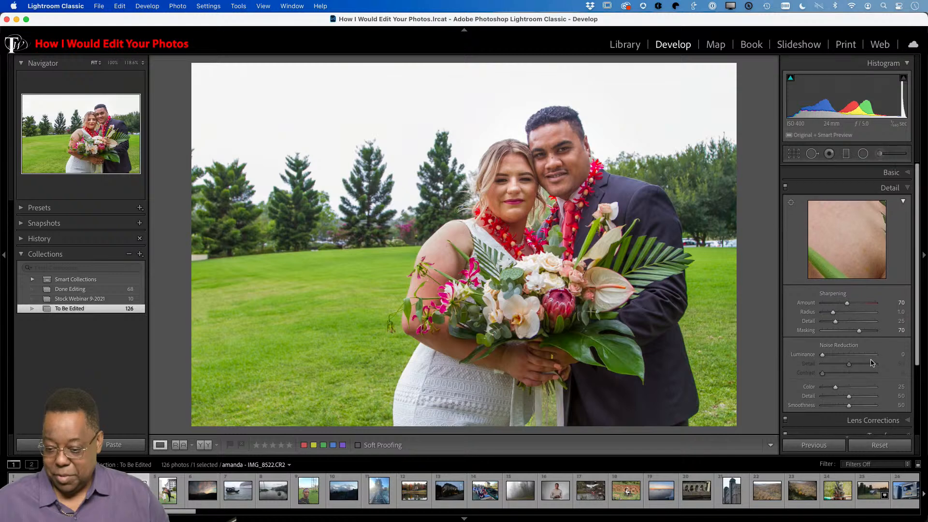
Set the wedding portrait's white balance to Daylight and lower the color temperature to 5,060.
{"action": "left_click", "coordinate": [891, 170]}
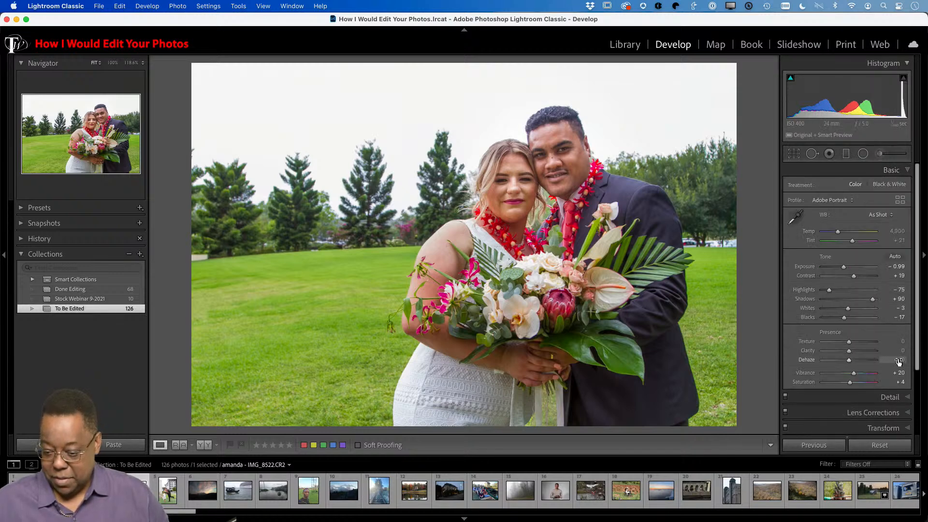
{"action": "left_click", "coordinate": [878, 217]}
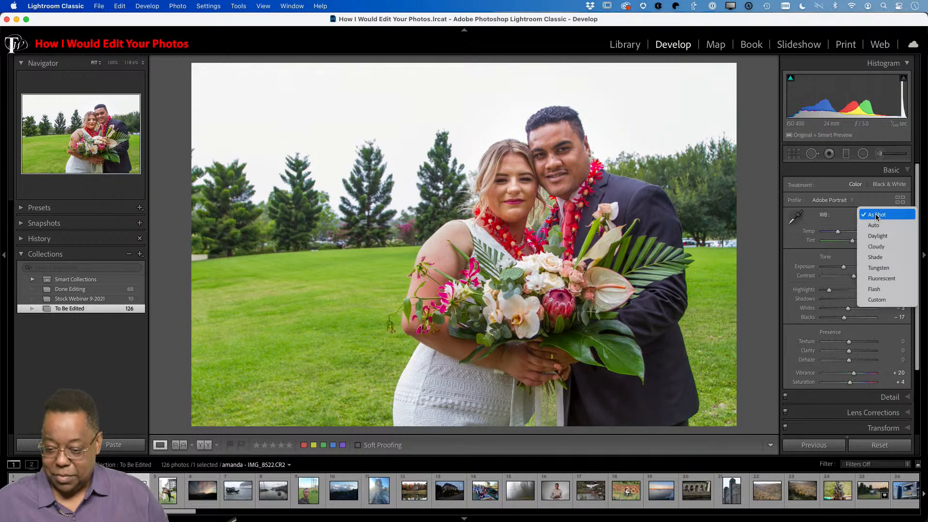
{"action": "left_click", "coordinate": [888, 237]}
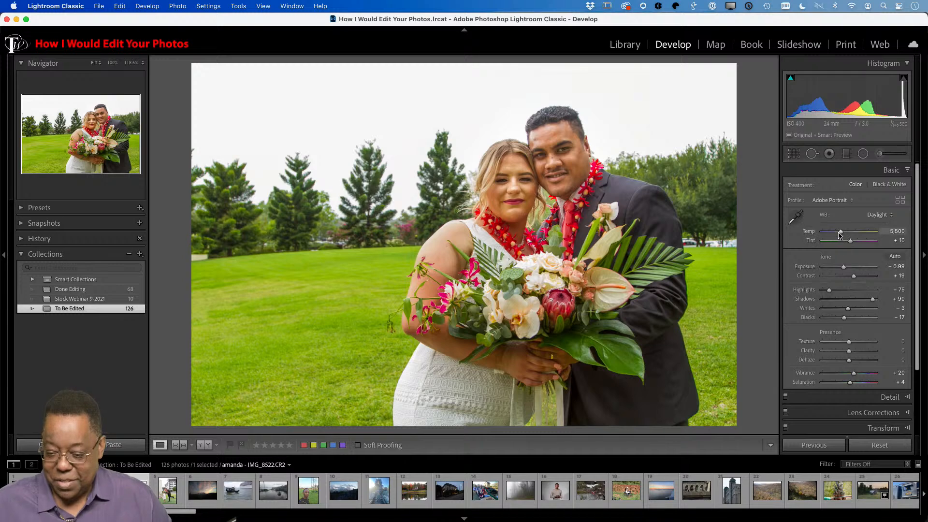
{"action": "left_click_drag", "start_coordinate": [841, 234], "coordinate": [839, 234]}
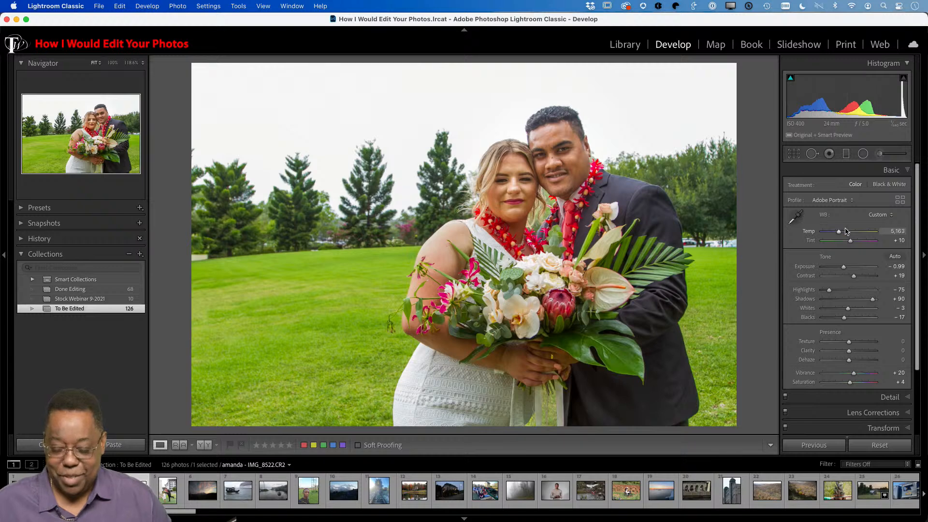
{"action": "left_click_drag", "start_coordinate": [838, 233], "coordinate": [839, 235]}
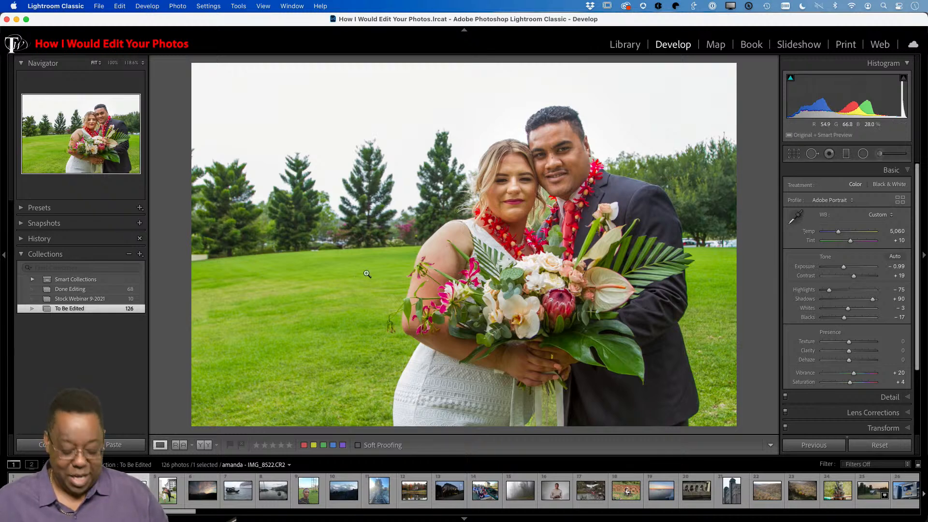
Create a virtual copy of the edited wedding portrait in the Library grid.
{"action": "key", "text": "g"}
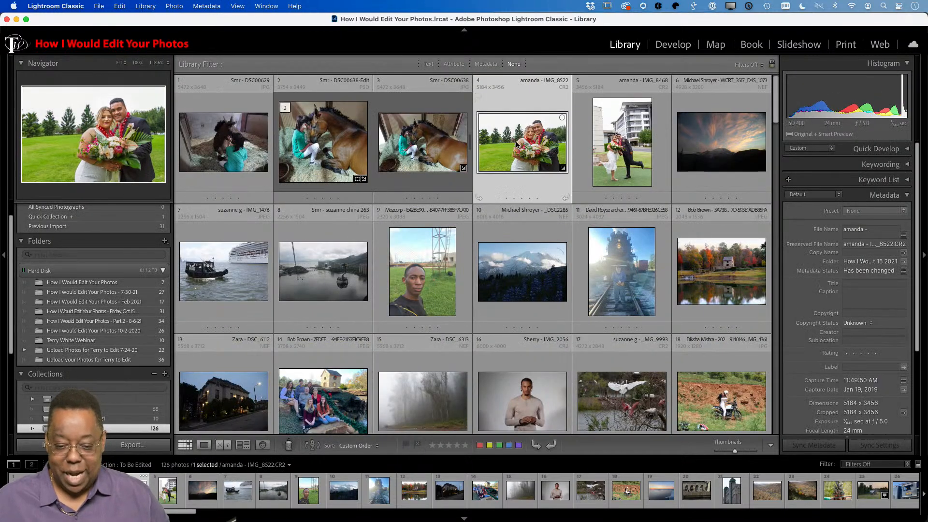
{"action": "left_click", "coordinate": [195, 6]}
{"action": "mouse_move", "coordinate": [178, 11]}
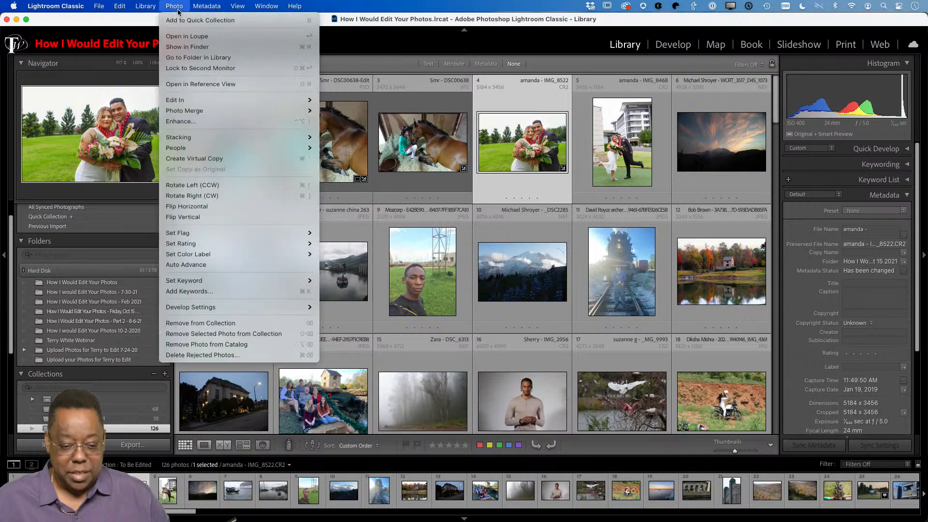
{"action": "left_click", "coordinate": [203, 158]}
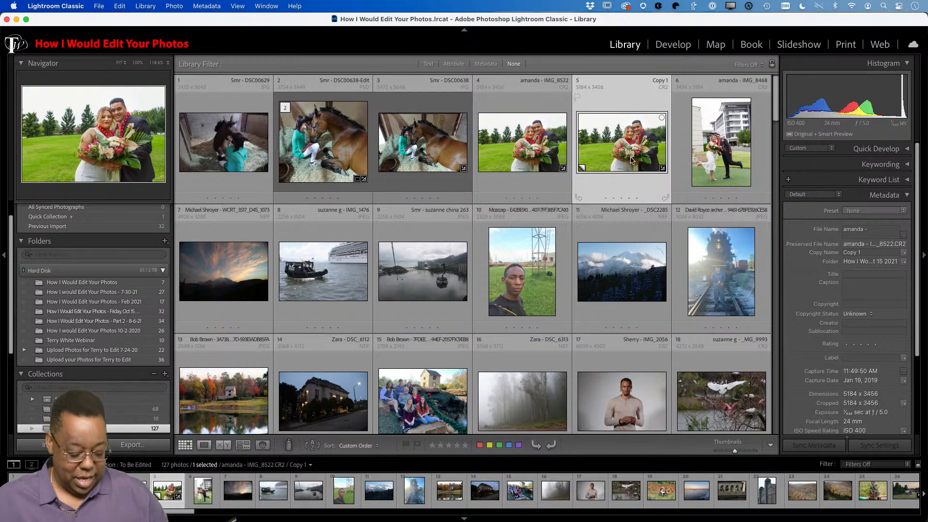
Crop the virtual copy to a 5 x 7 aspect, framing the couple and bouquet more tightly, and apply the crop.
{"action": "key", "text": "r"}
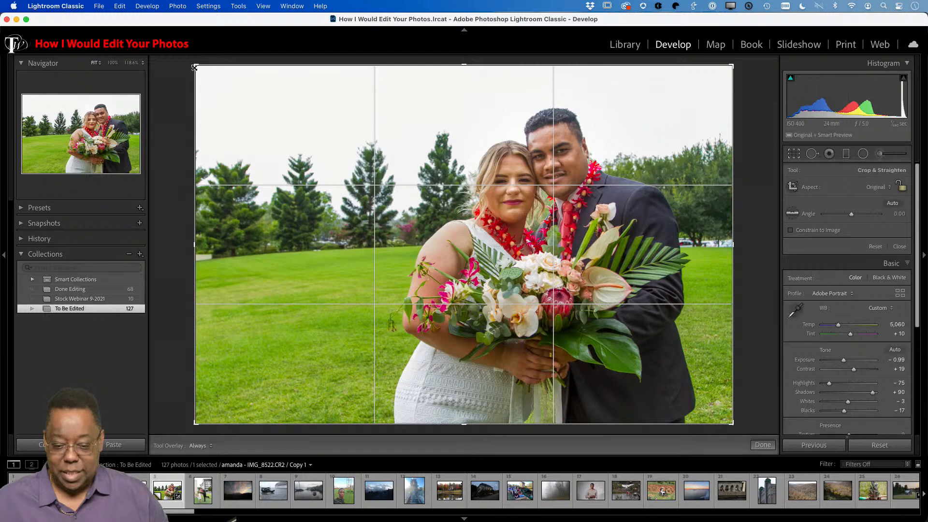
{"action": "left_click", "coordinate": [876, 187]}
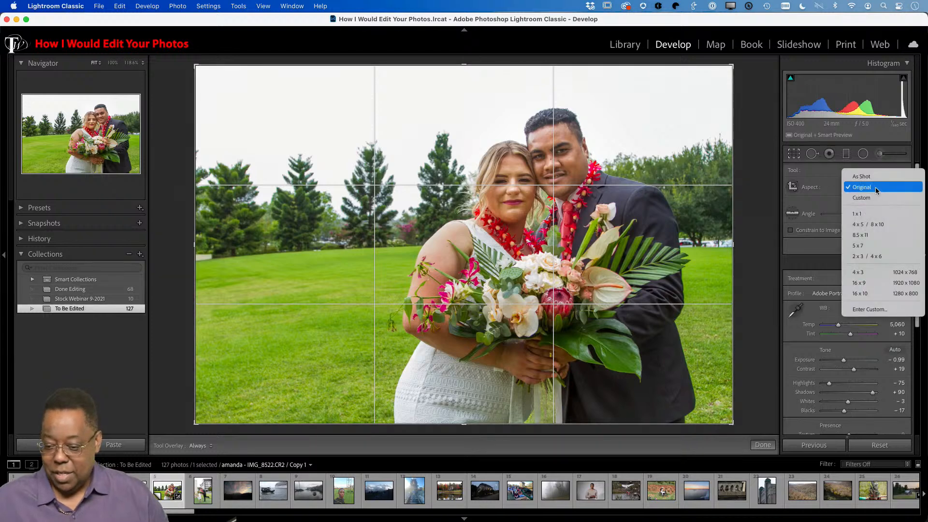
{"action": "left_click", "coordinate": [879, 246]}
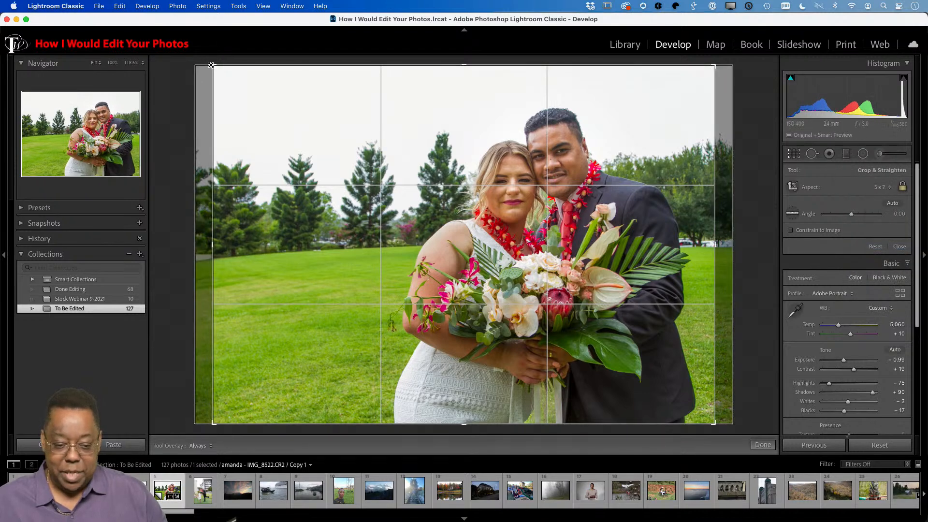
{"action": "left_click_drag", "start_coordinate": [213, 65], "coordinate": [264, 102]}
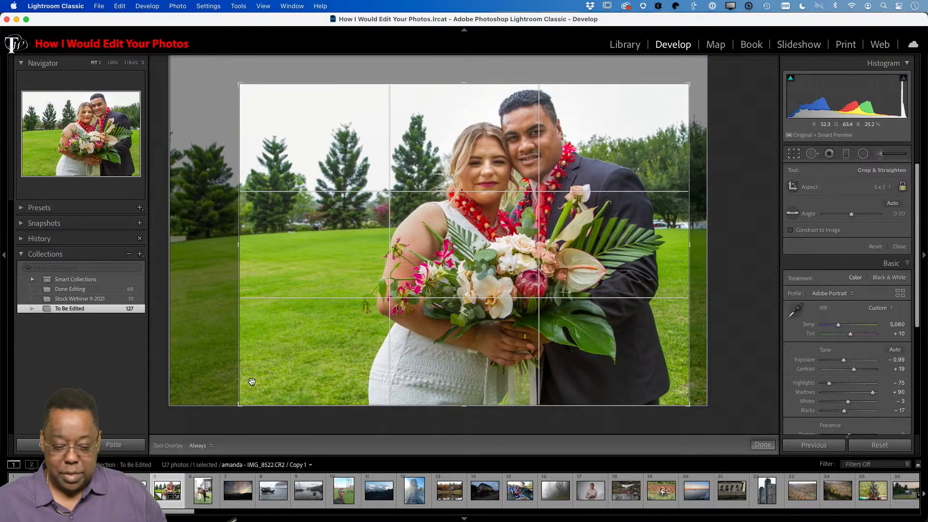
{"action": "left_click_drag", "start_coordinate": [240, 405], "coordinate": [273, 394]}
{"action": "mouse_move", "coordinate": [521, 323]}
{"action": "left_mouse_down"}
{"action": "mouse_move", "coordinate": [532, 330]}
{"action": "mouse_move", "coordinate": [534, 314]}
{"action": "left_mouse_up"}
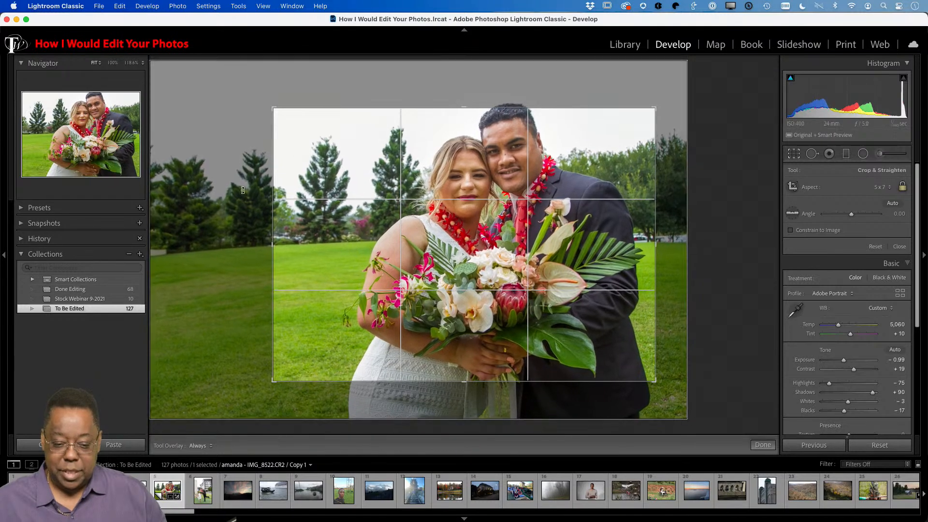
{"action": "left_click_drag", "start_coordinate": [274, 108], "coordinate": [264, 101]}
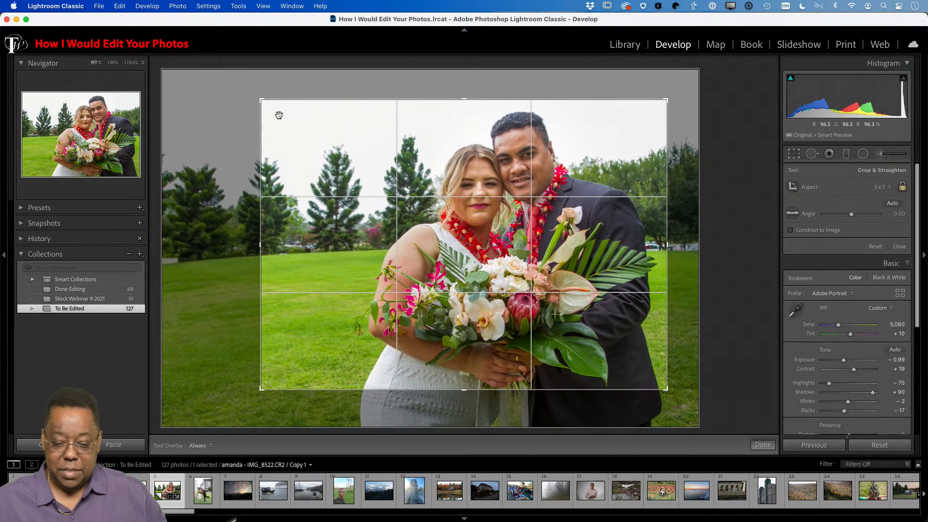
{"action": "key", "text": "d"}
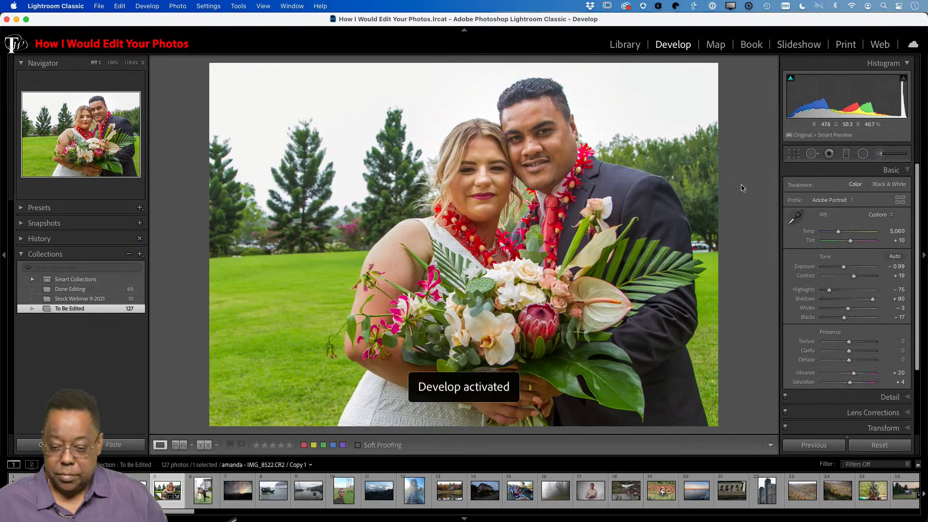
Compare the cropped copy with the uncropped wedding portrait in full-screen view, and return to the grid.
{"action": "key", "text": "backslash"}
{"action": "key", "text": "g"}
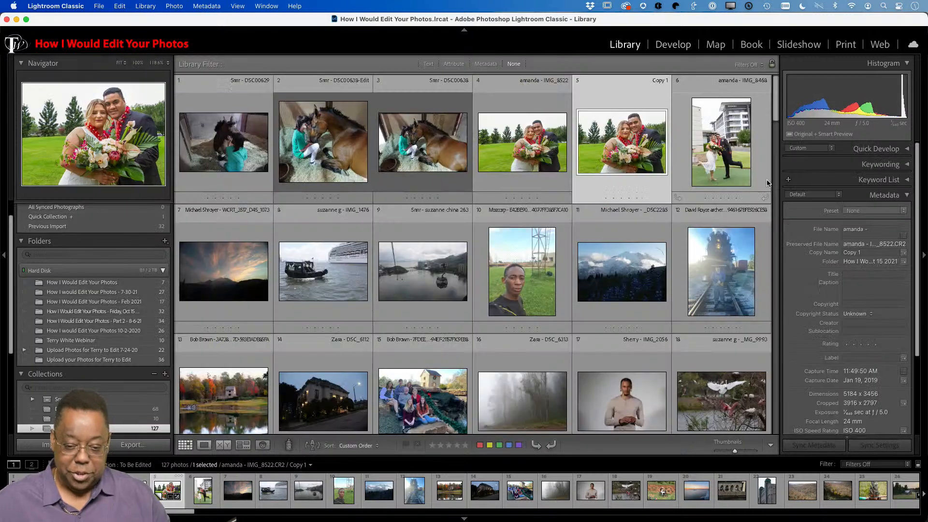
{"action": "left_click", "coordinate": [522, 131]}
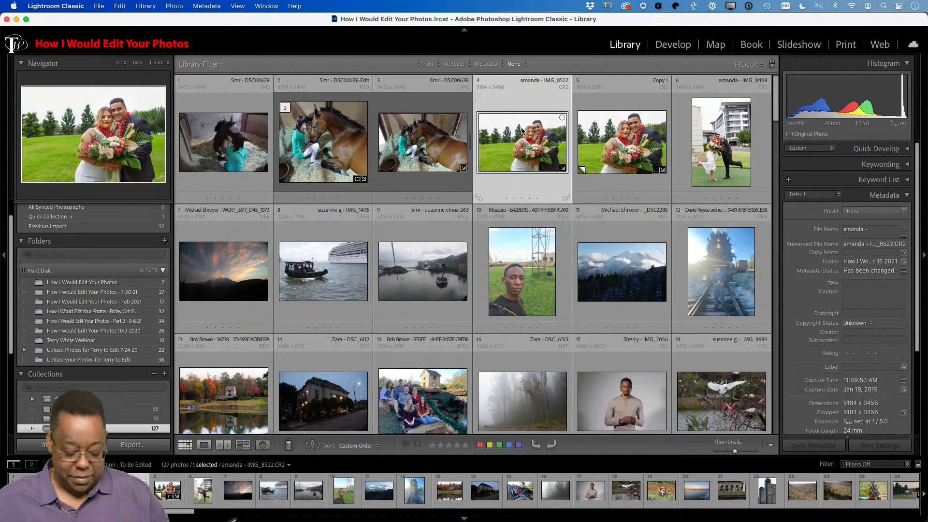
{"action": "key", "text": "f"}
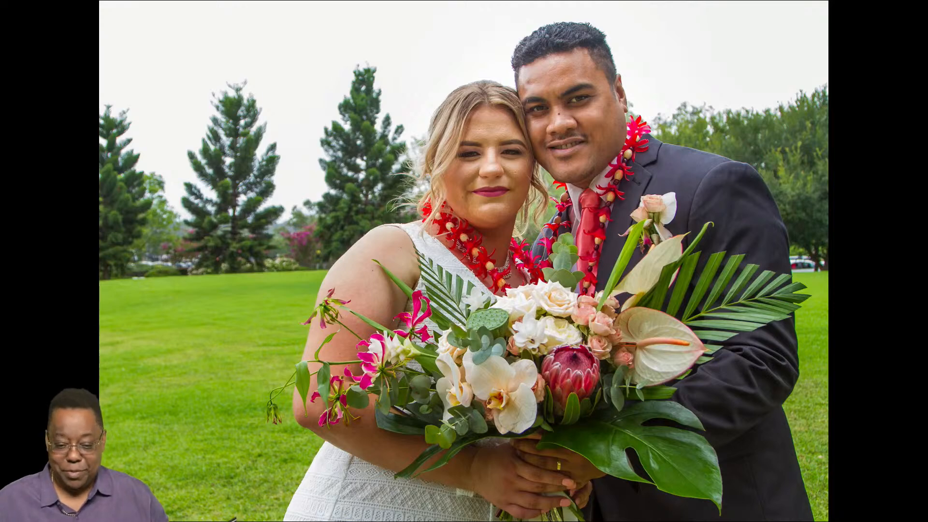
{"action": "key", "text": "Right"}
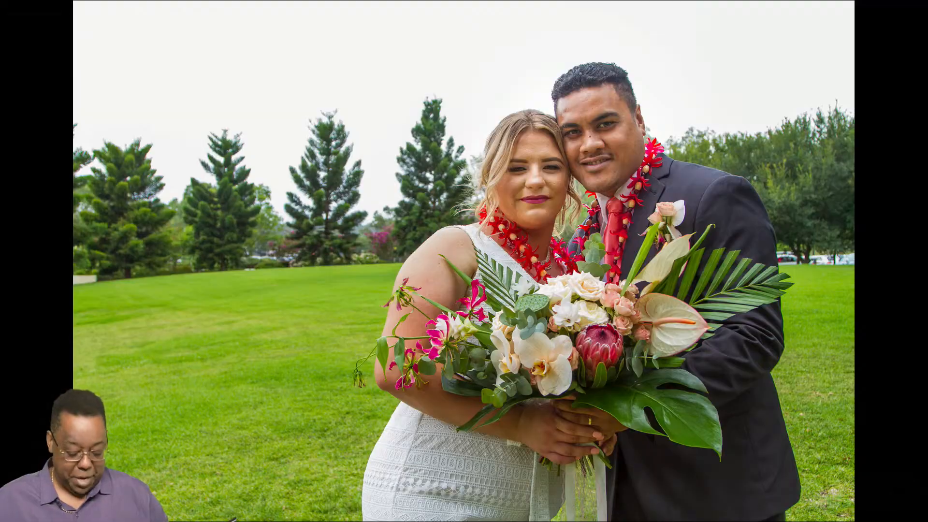
{"action": "key", "text": "Escape"}
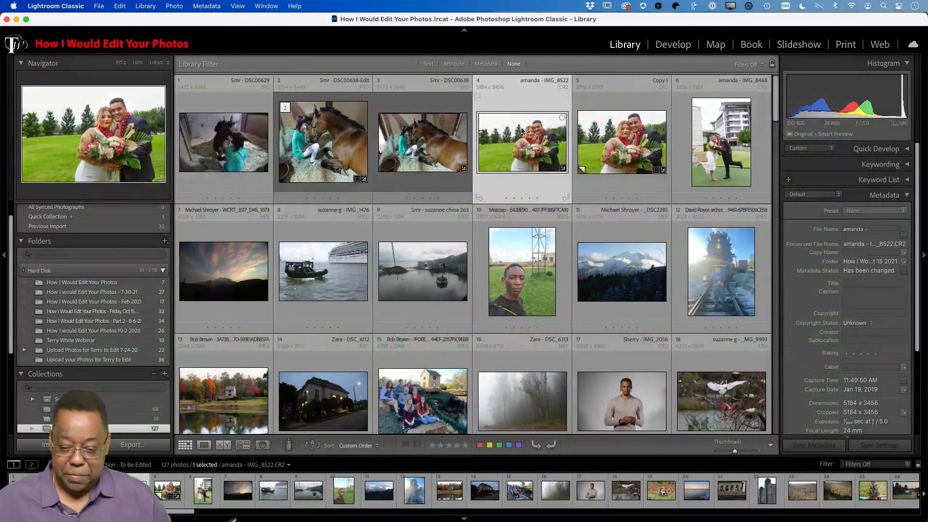
Open IMG_8468, the couple in front of the Rydges building, for developing and apply the Auto Upright correction.
{"action": "left_click", "coordinate": [723, 141]}
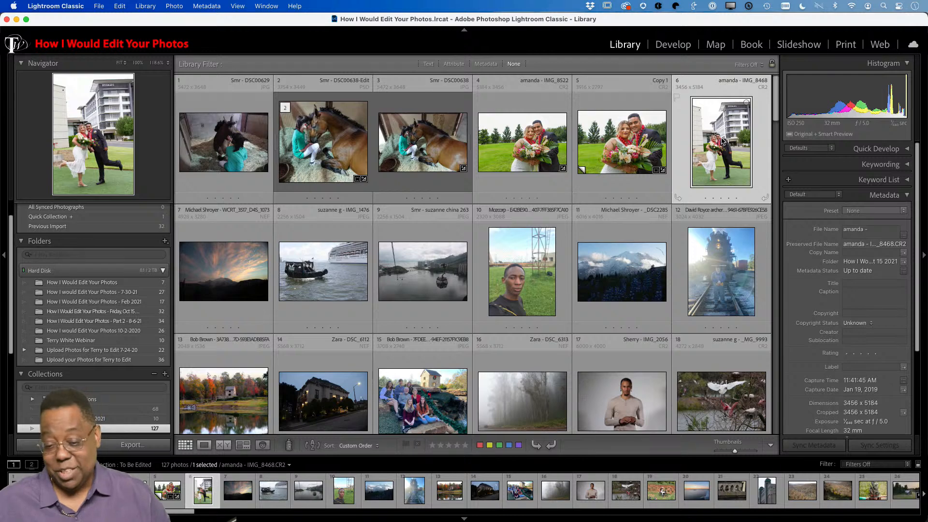
{"action": "key", "text": "d"}
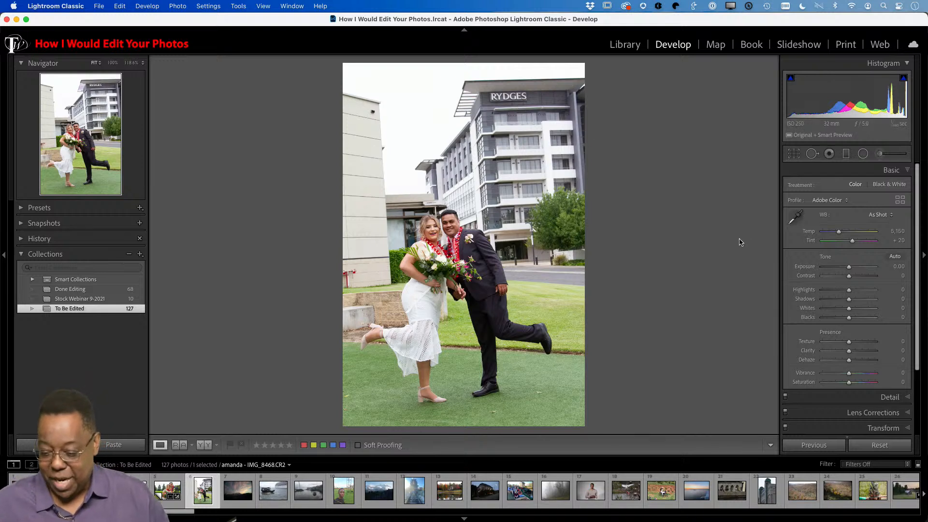
{"action": "scroll", "coordinate": [866, 382], "scroll_direction": "down", "scroll_amount": 5}
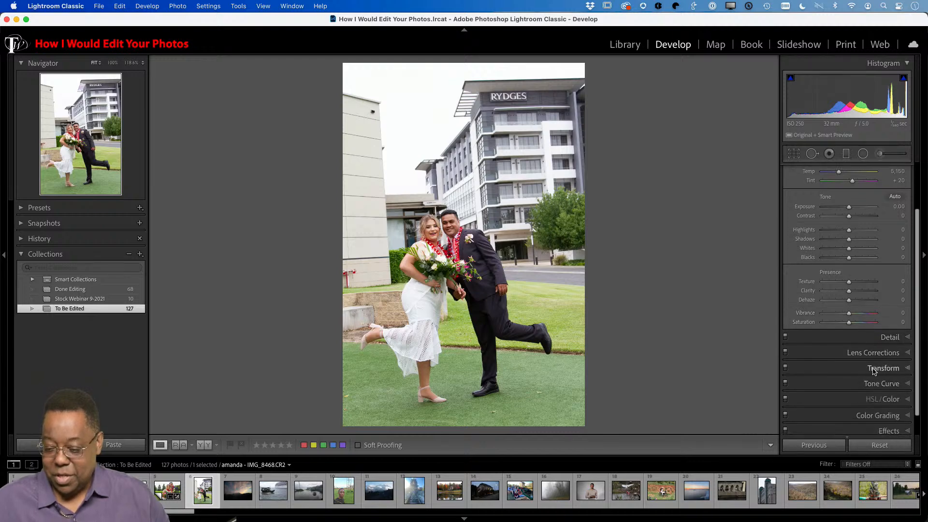
{"action": "left_click", "coordinate": [874, 368]}
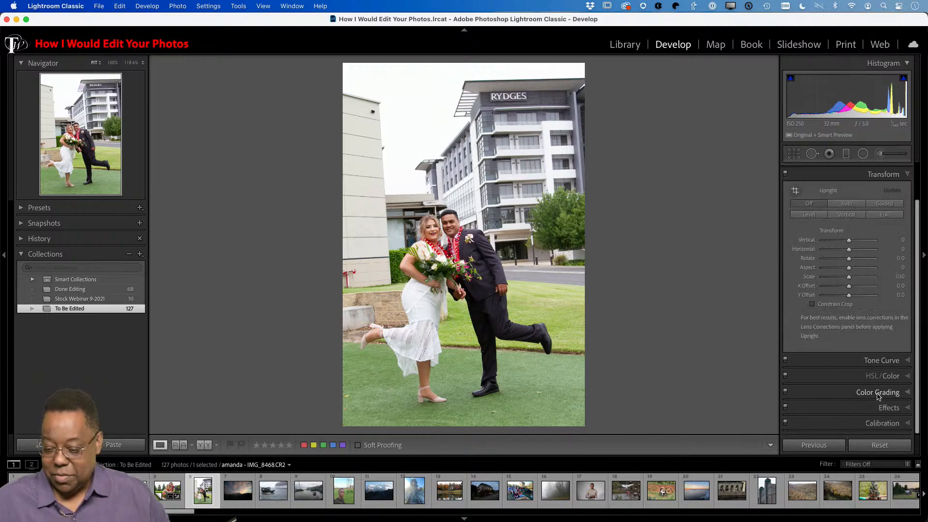
{"action": "left_click", "coordinate": [847, 205]}
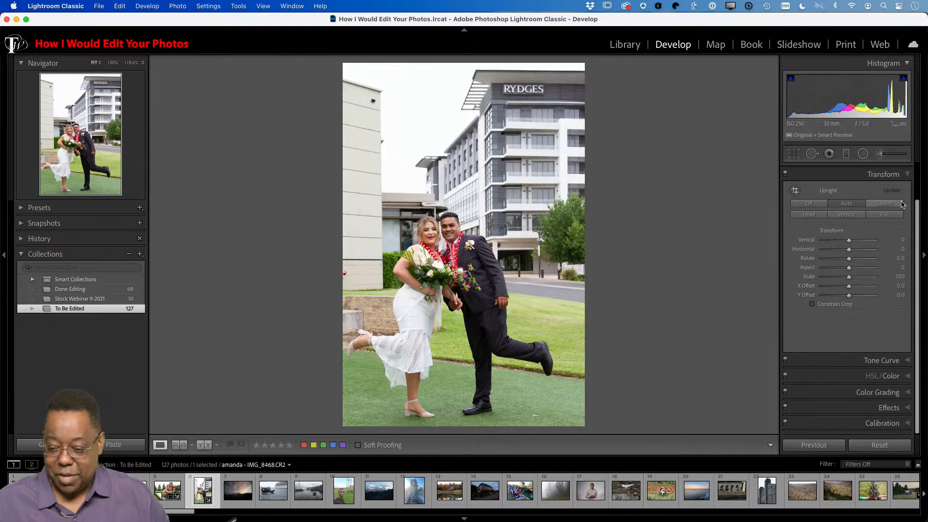
Apply the Adobe Portrait profile and Auto tone to the Rydges photo, and raise Shadows to +73.
{"action": "scroll", "coordinate": [884, 203], "scroll_direction": "up", "scroll_amount": 3}
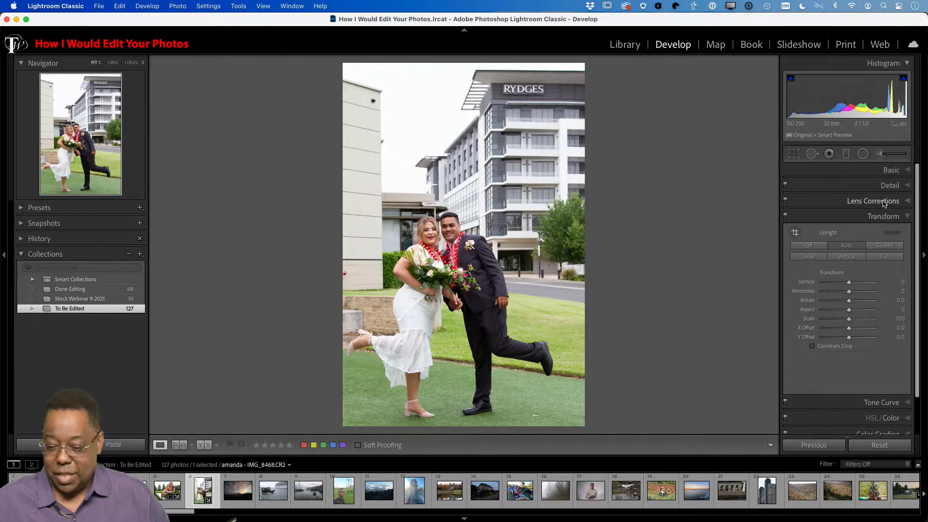
{"action": "left_click", "coordinate": [891, 171]}
{"action": "left_click", "coordinate": [833, 200]}
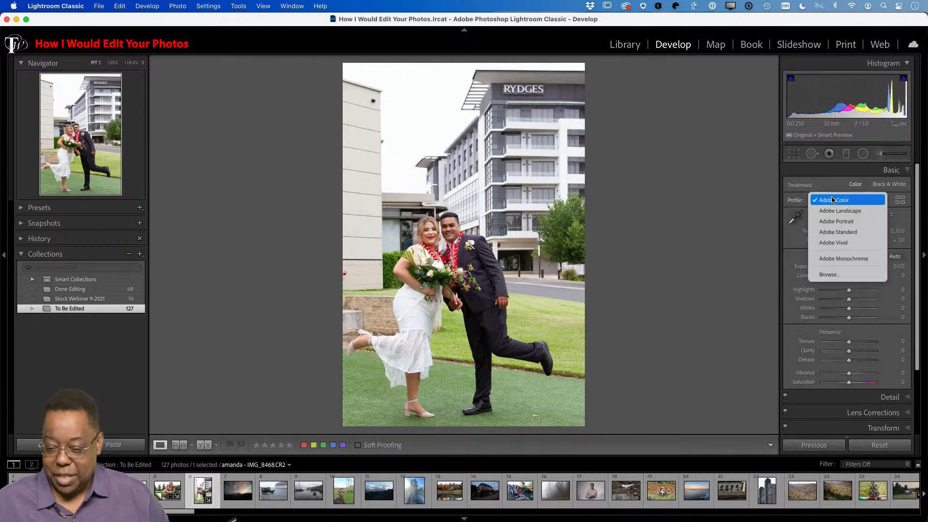
{"action": "left_click", "coordinate": [833, 222]}
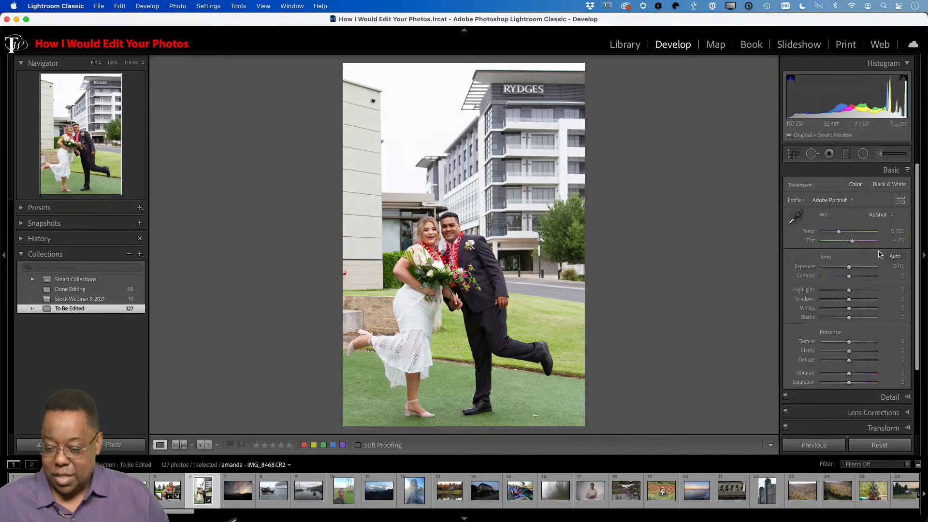
{"action": "left_click", "coordinate": [894, 257]}
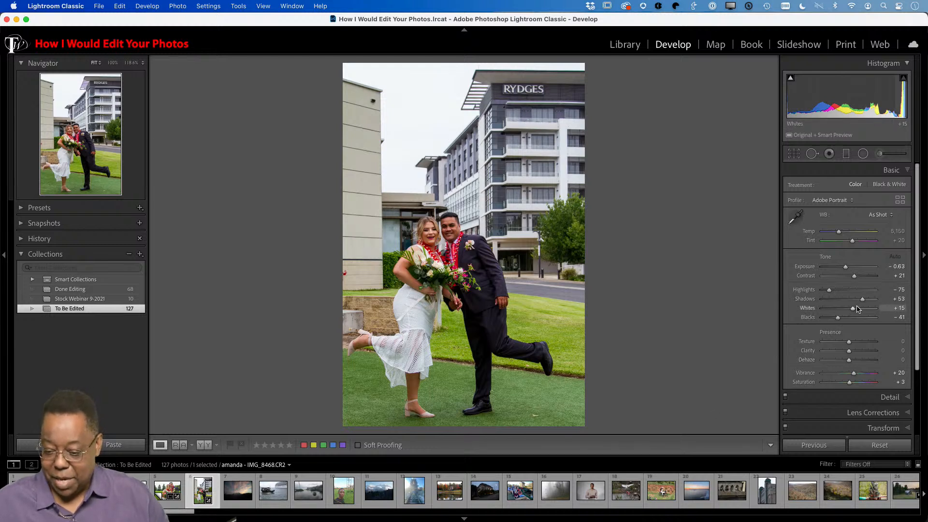
{"action": "left_click_drag", "start_coordinate": [864, 301], "coordinate": [869, 301]}
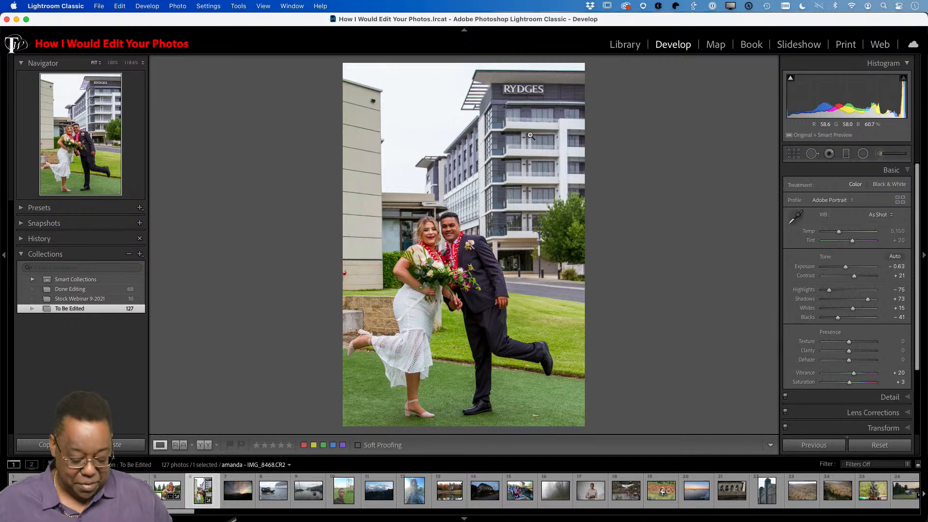
Make a virtual copy of the Rydges photo and crop it around the couple, cutting the upper building and the side beside the tree.
{"action": "key", "text": "g"}
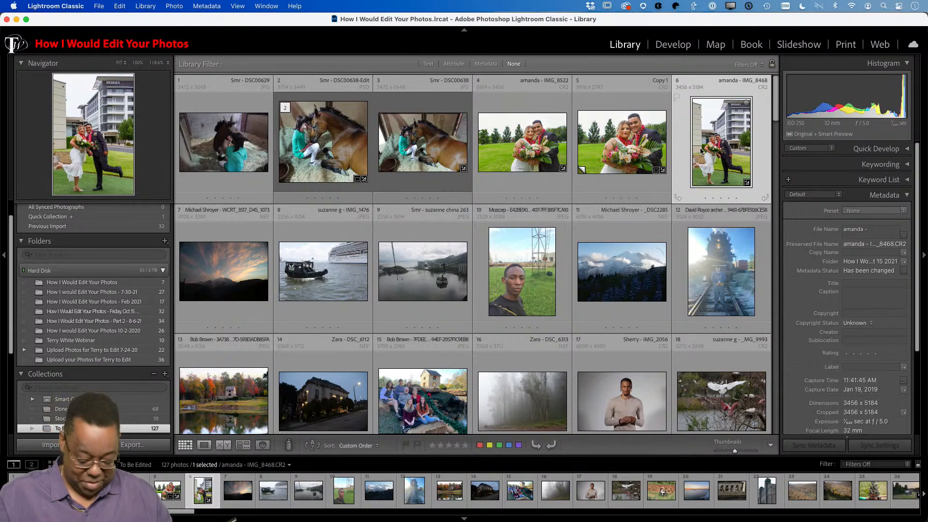
{"action": "key", "text": "super+apostrophe"}
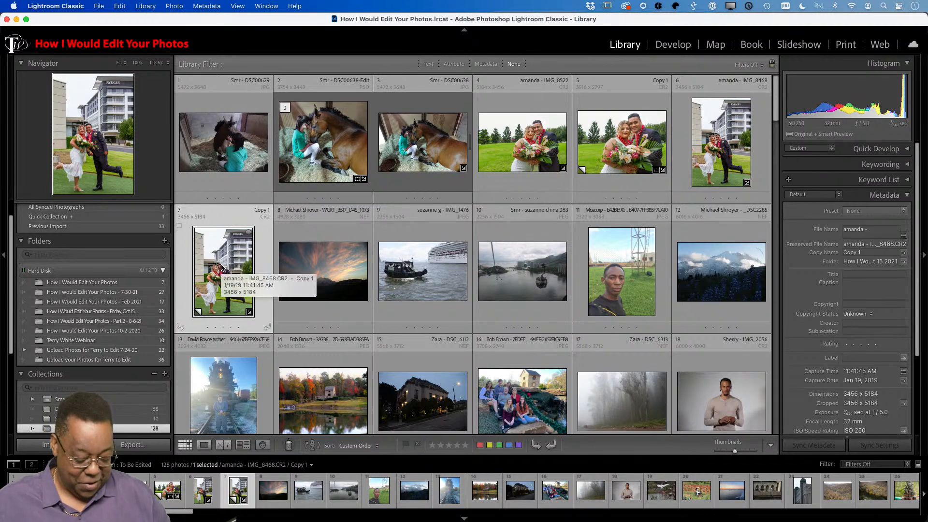
{"action": "key", "text": "r"}
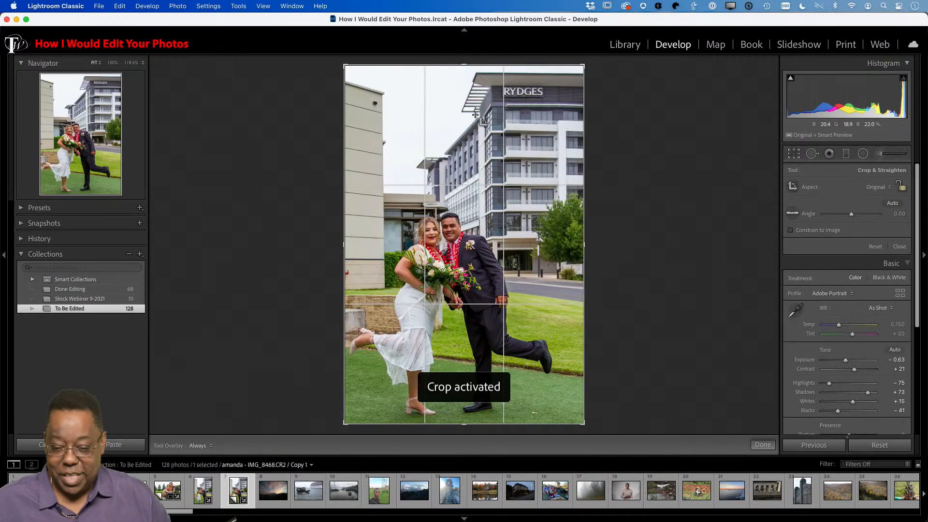
{"action": "left_click_drag", "start_coordinate": [465, 67], "coordinate": [457, 132]}
{"action": "left_click_drag", "start_coordinate": [584, 247], "coordinate": [574, 249]}
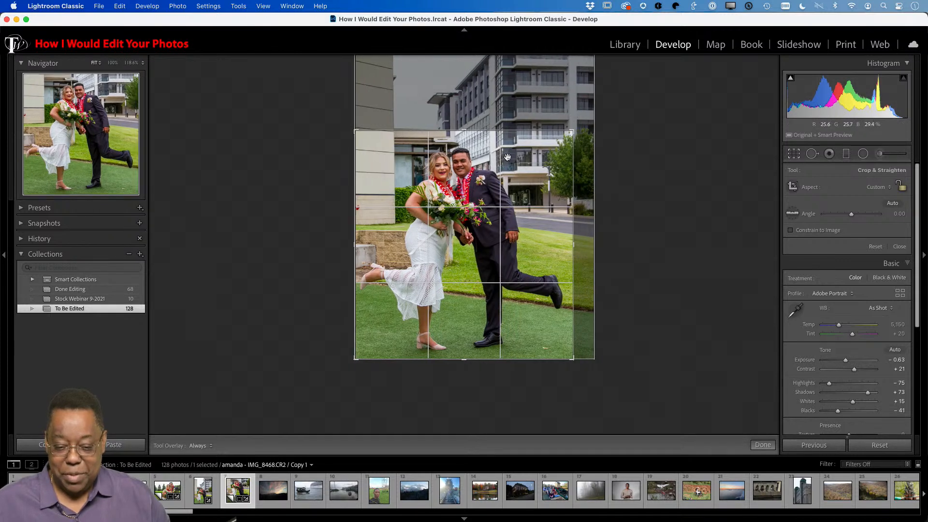
{"action": "left_click_drag", "start_coordinate": [464, 131], "coordinate": [465, 133]}
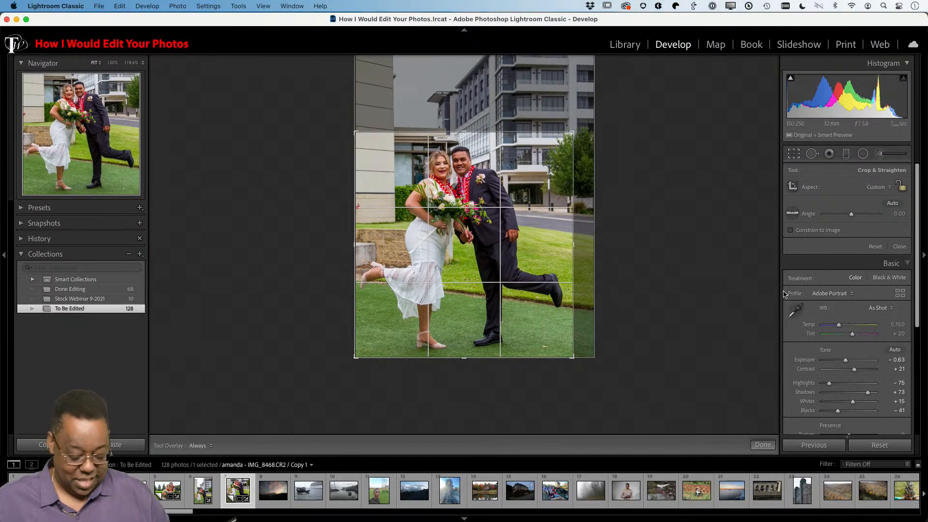
{"action": "key", "text": "d"}
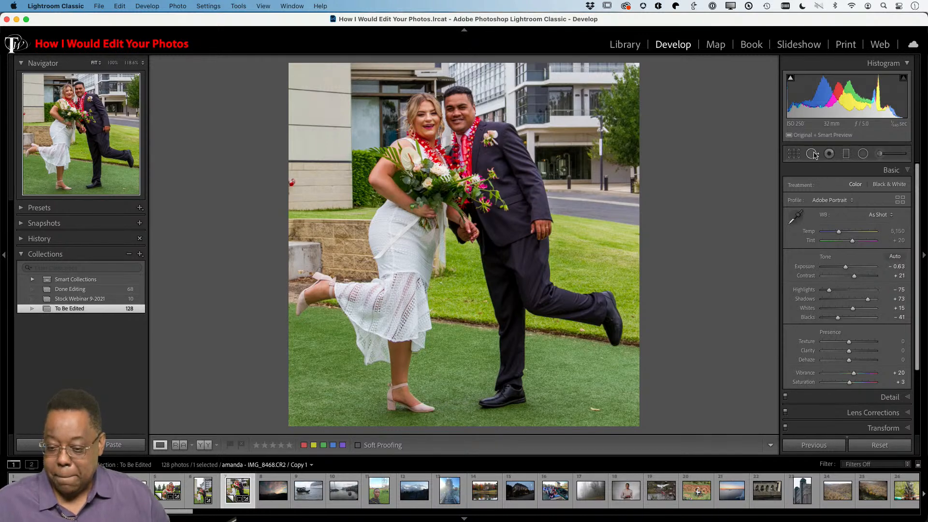
Add an inverted radial filter around the couple's faces with Exposure at 0.17.
{"action": "left_click", "coordinate": [863, 154]}
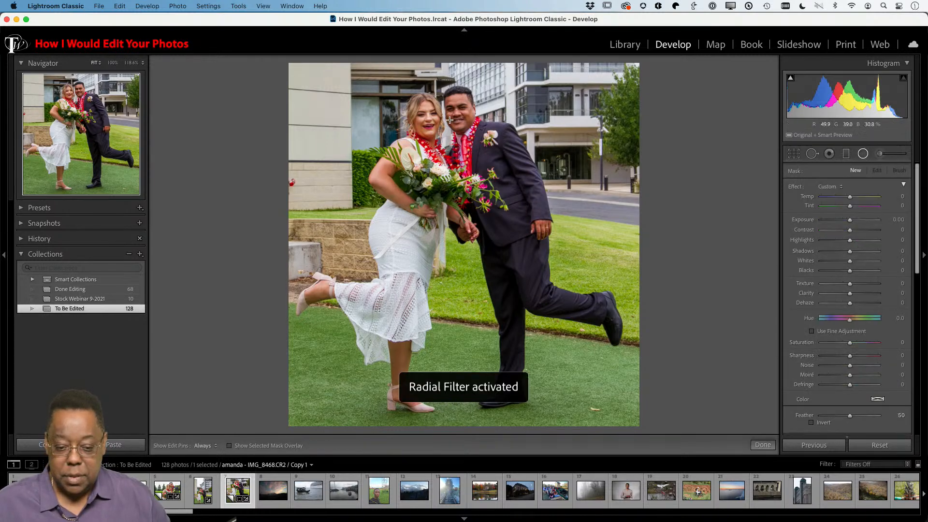
{"action": "left_click_drag", "start_coordinate": [443, 118], "coordinate": [492, 158]}
{"action": "left_click", "coordinate": [811, 423]}
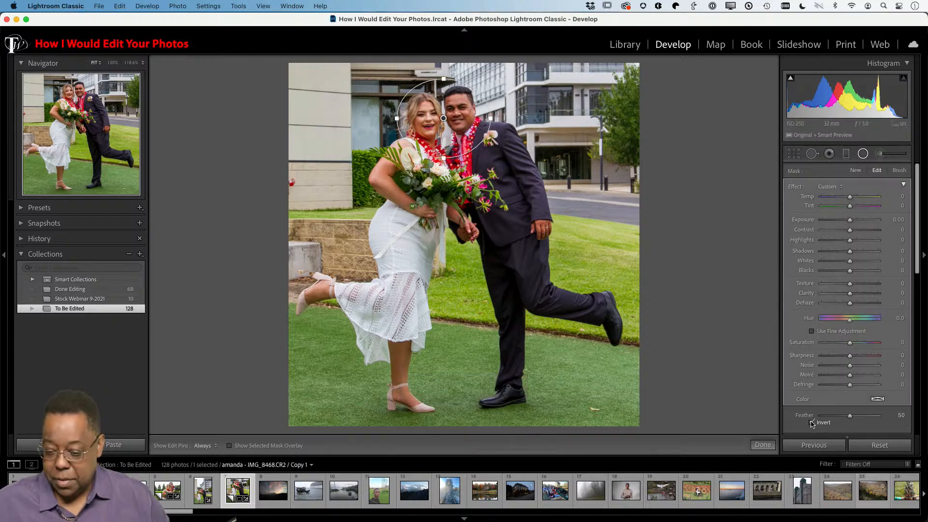
{"action": "left_click_drag", "start_coordinate": [851, 221], "coordinate": [852, 221]}
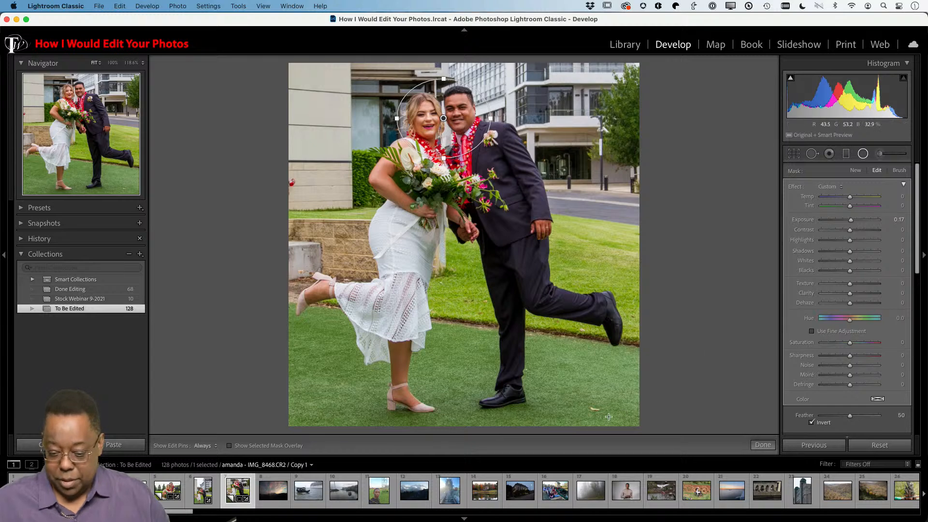
Heal away the small leaf on the grass near the groom's shoe using Spot Removal at size 76.
{"action": "key", "text": "q"}
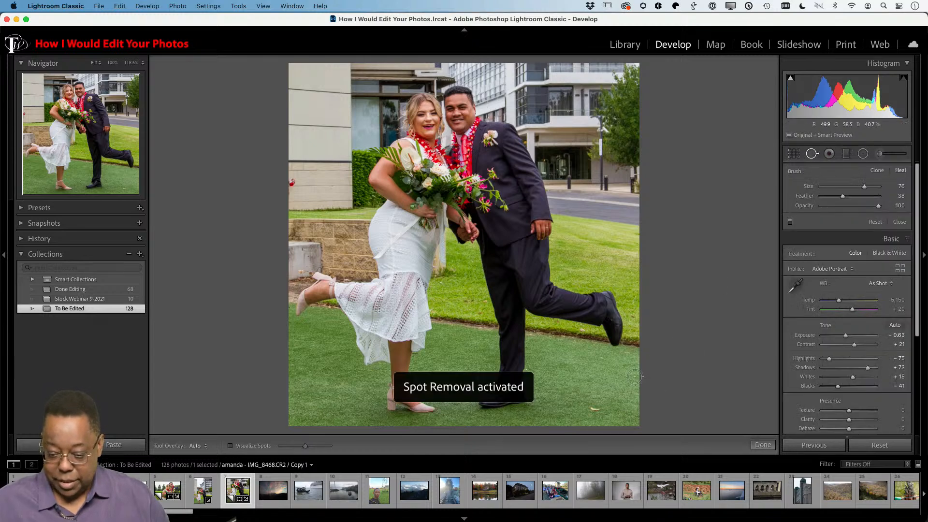
{"action": "left_click", "coordinate": [594, 410]}
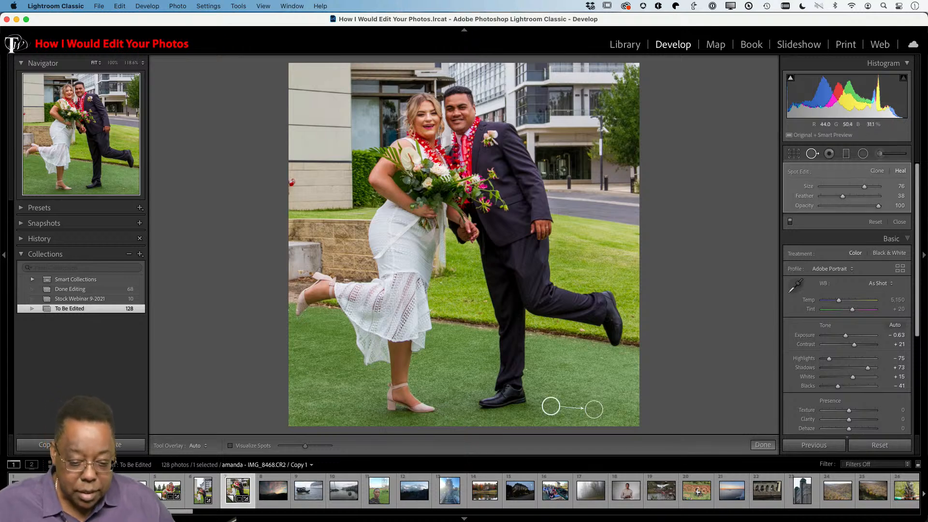
{"action": "left_click", "coordinate": [301, 268]}
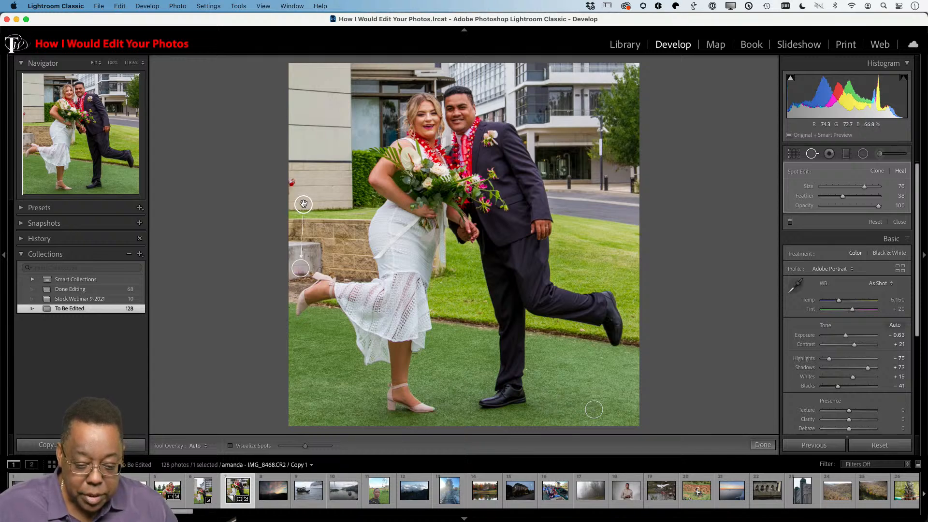
{"action": "left_click_drag", "start_coordinate": [303, 204], "coordinate": [305, 250]}
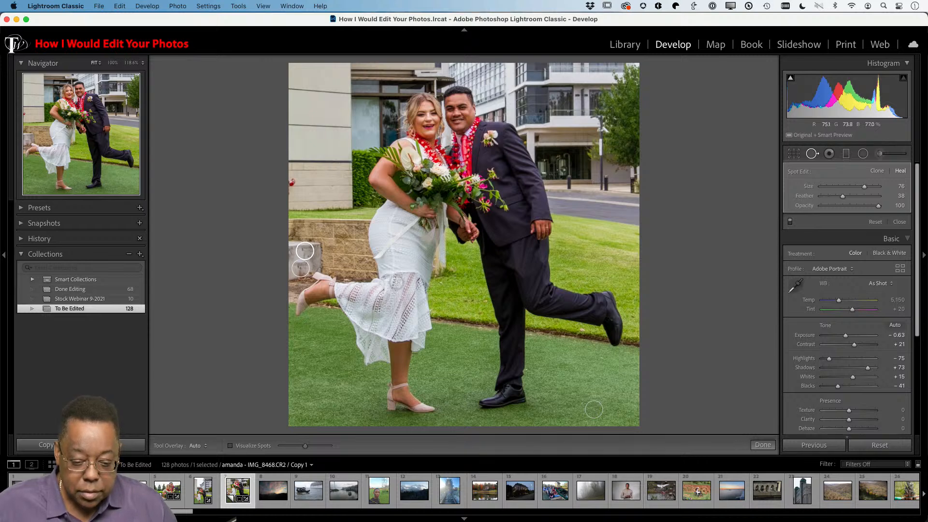
{"action": "key", "text": "Delete"}
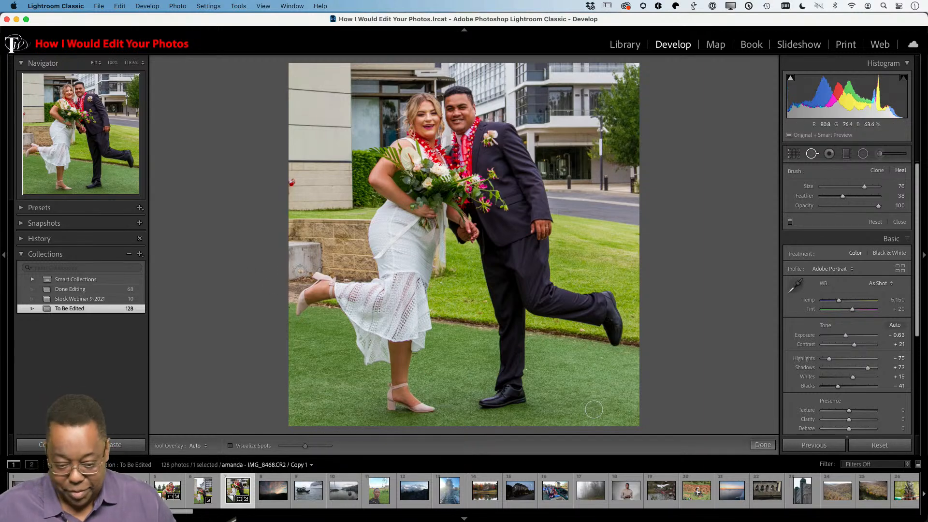
Reduce the healing brush to size 53 and heal the mark on the concrete block behind the bride's raised foot.
{"action": "key", "text": "bracketleft"}
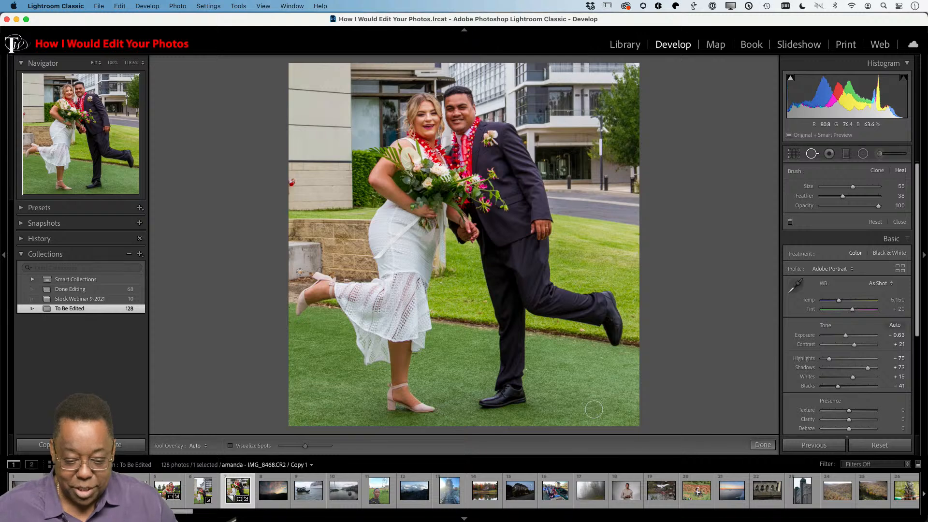
{"action": "left_click", "coordinate": [300, 272]}
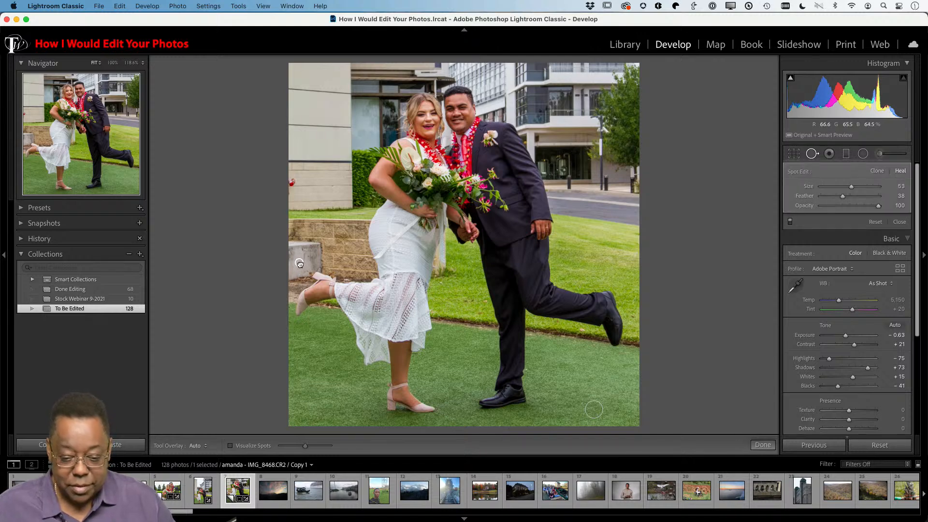
Heal the red spot at the wedding photo's left edge, sampling from the clean wall beside it.
{"action": "left_click", "coordinate": [290, 183]}
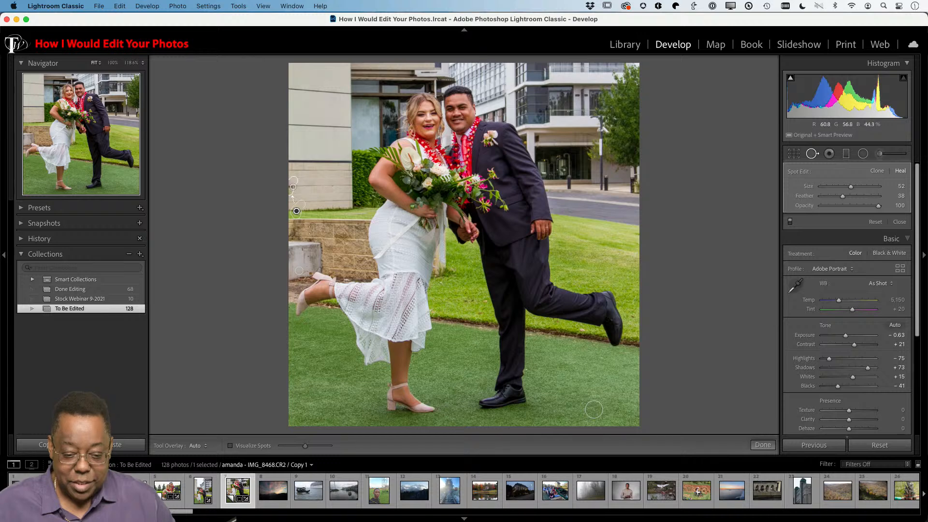
{"action": "left_click_drag", "start_coordinate": [296, 212], "coordinate": [313, 187]}
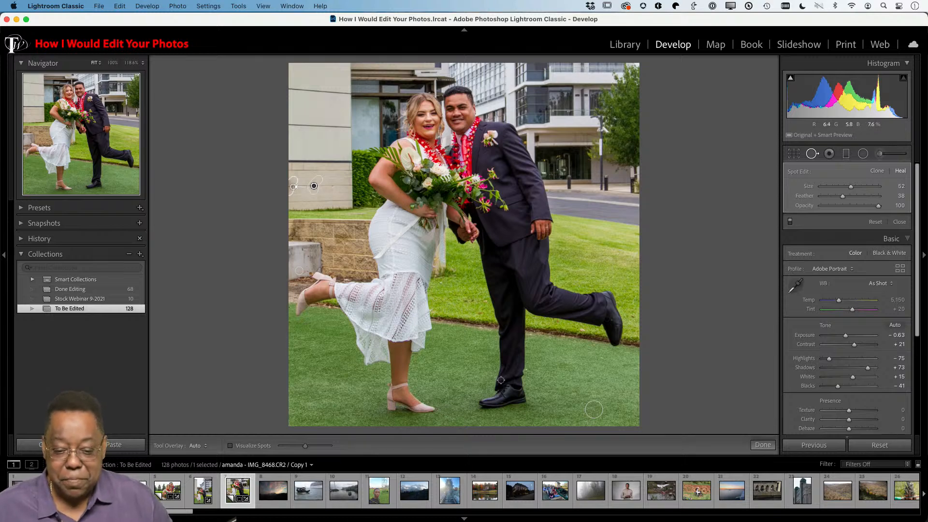
{"action": "left_click", "coordinate": [813, 154]}
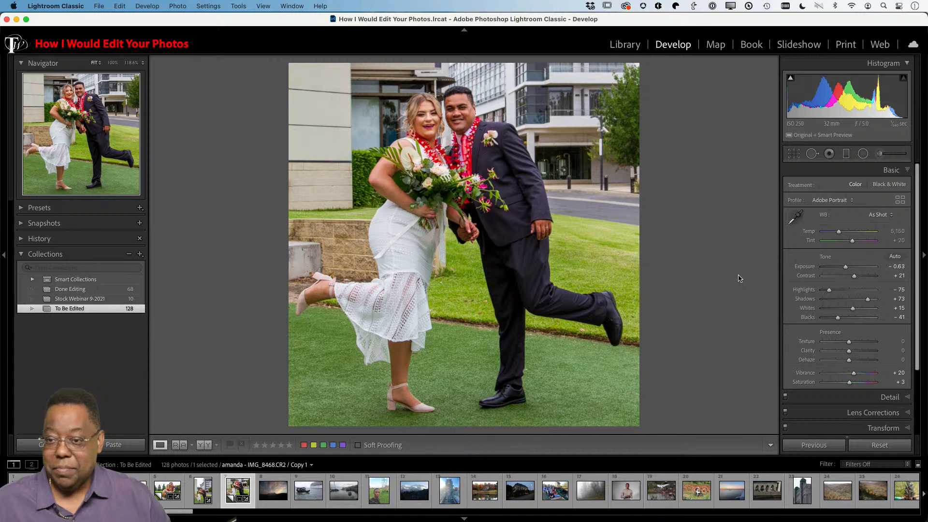
Open the mountain sunset photo, number 8 in the collection, for developing.
{"action": "key", "text": "g"}
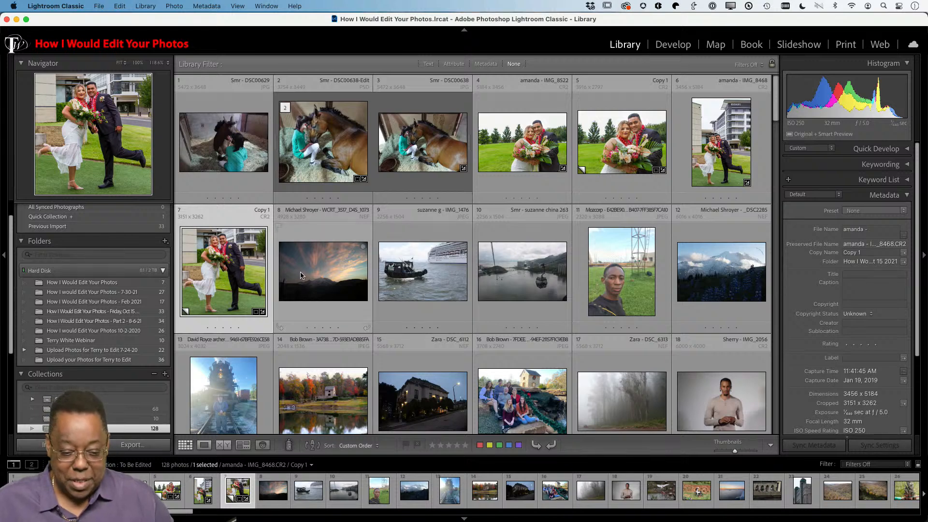
{"action": "left_click", "coordinate": [325, 284]}
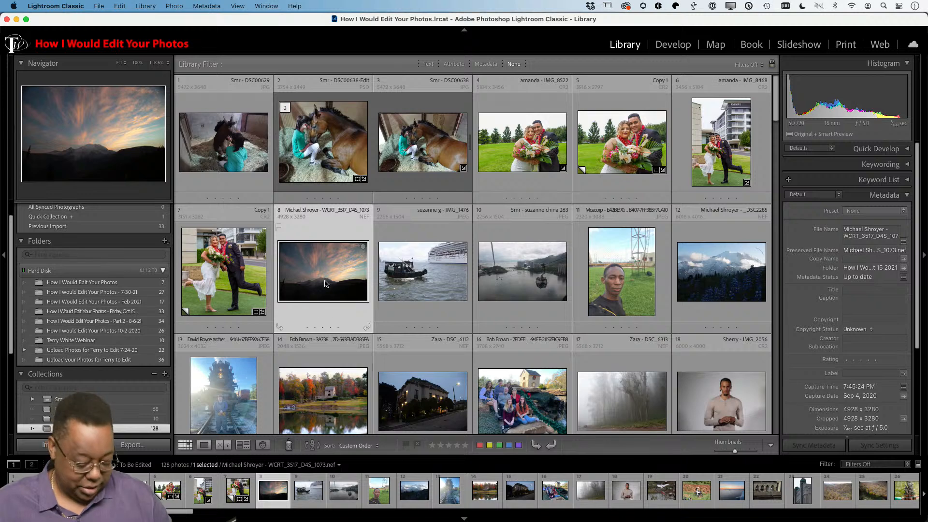
{"action": "key", "text": "d"}
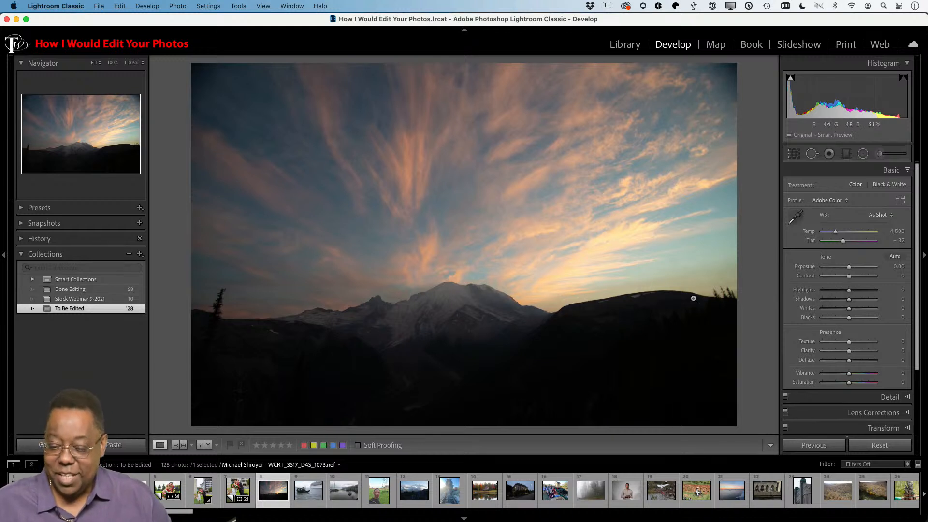
Compare the Adobe Color and Adobe Landscape profiles on the sunset photo and apply Adobe Landscape.
{"action": "left_click", "coordinate": [832, 202]}
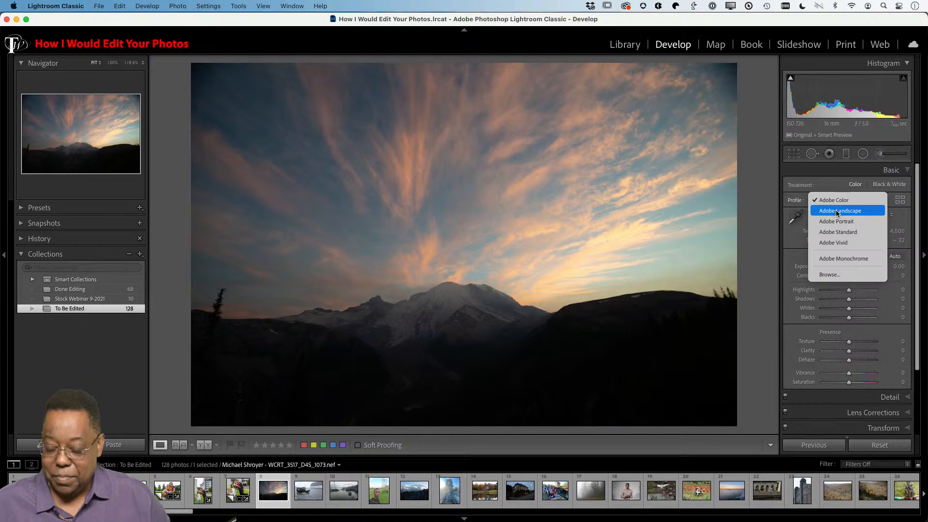
{"action": "left_click", "coordinate": [838, 213]}
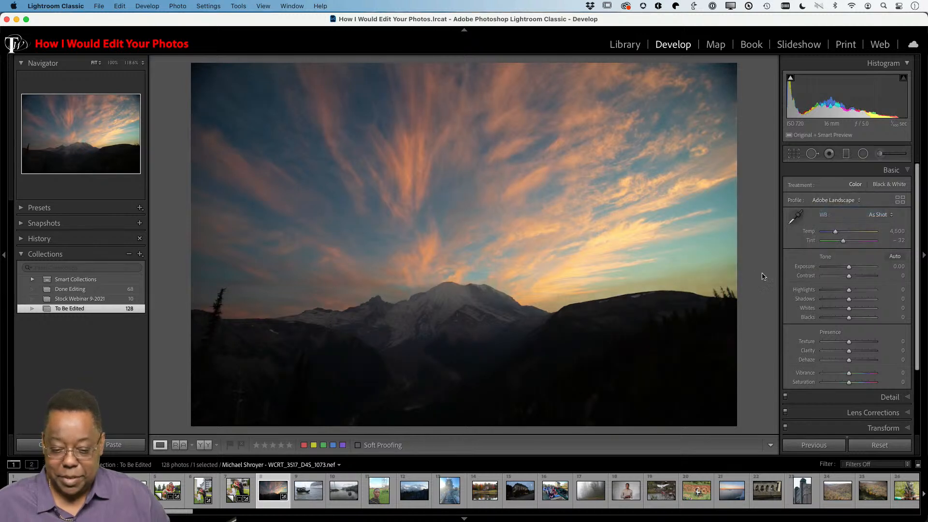
{"action": "left_click", "coordinate": [835, 201]}
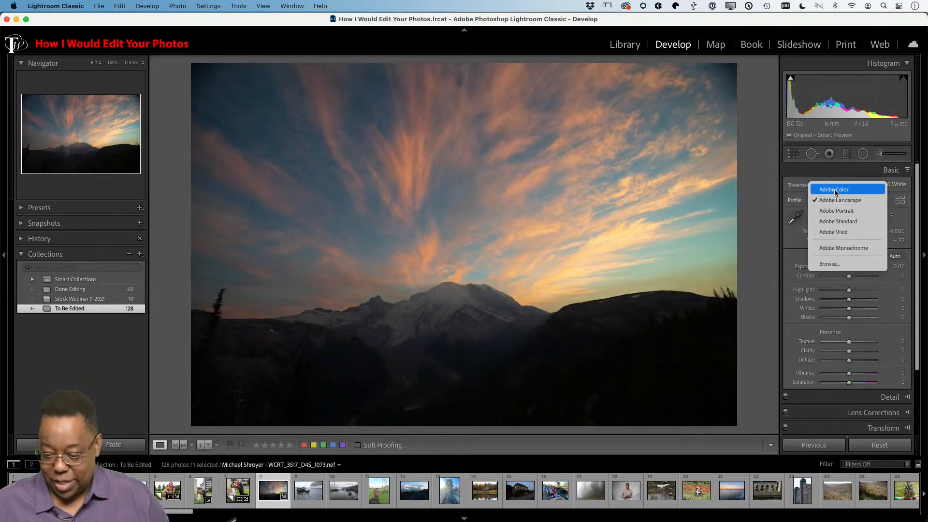
{"action": "left_click", "coordinate": [836, 192]}
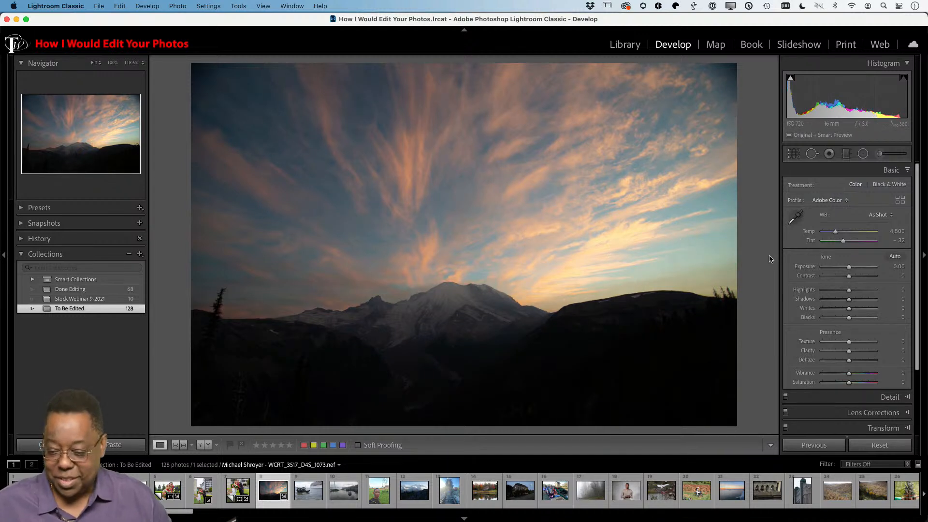
{"action": "left_click", "coordinate": [843, 201]}
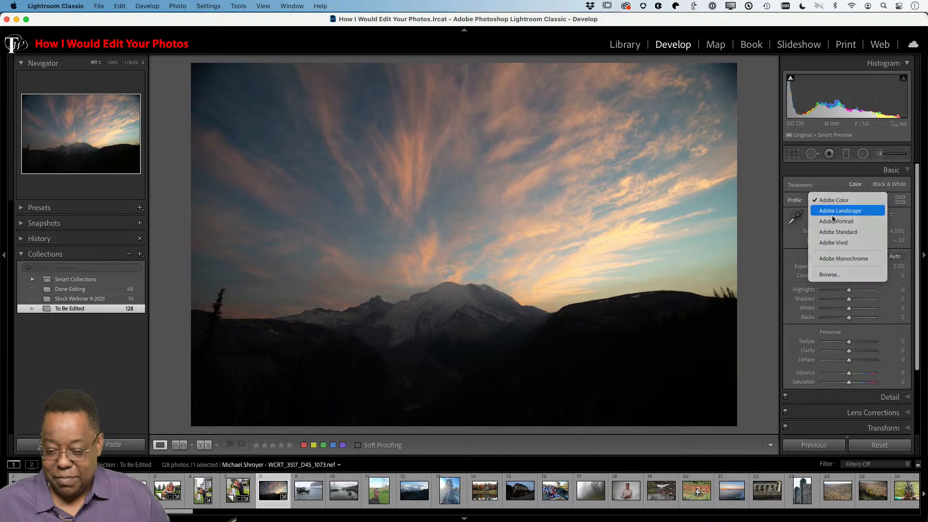
{"action": "left_click", "coordinate": [841, 211]}
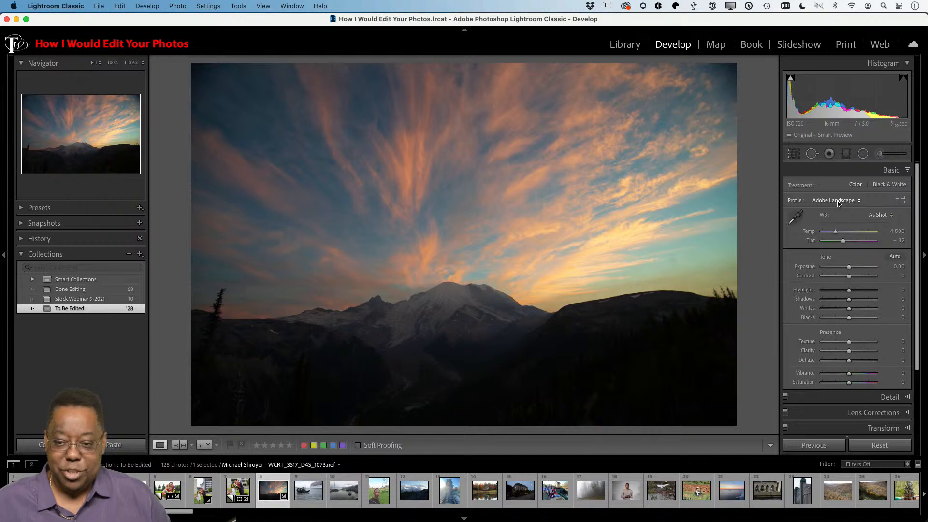
{"action": "left_click", "coordinate": [838, 202]}
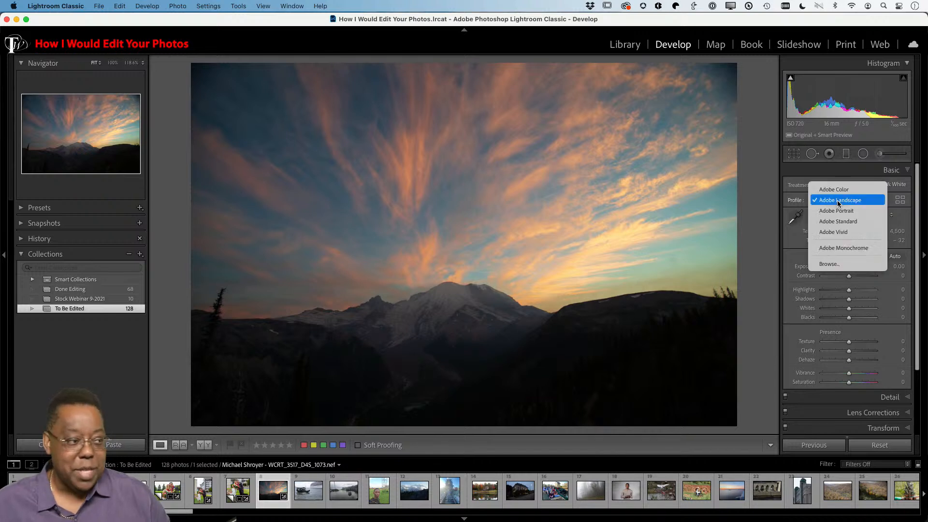
{"action": "left_click", "coordinate": [838, 200]}
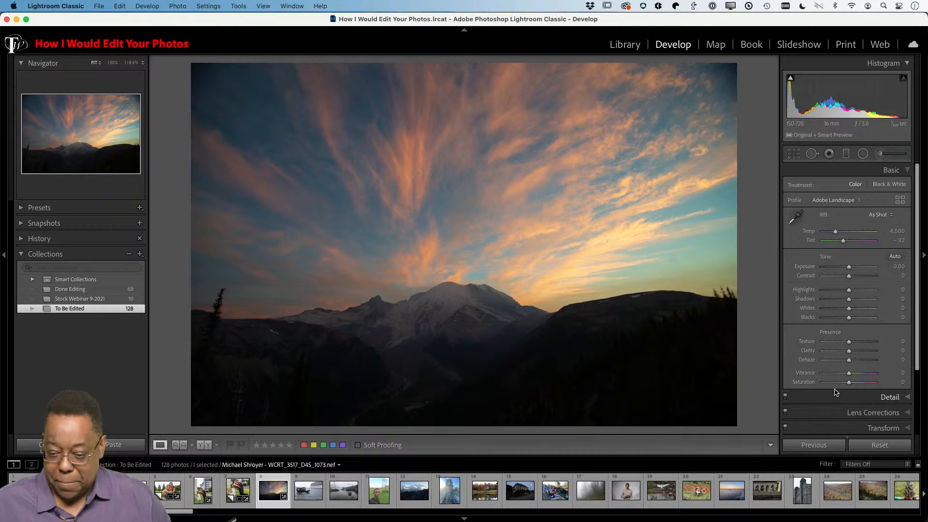
Apply automatic tone adjustments and enable lens profile corrections with the Tokina lens profile.
{"action": "left_click", "coordinate": [895, 257]}
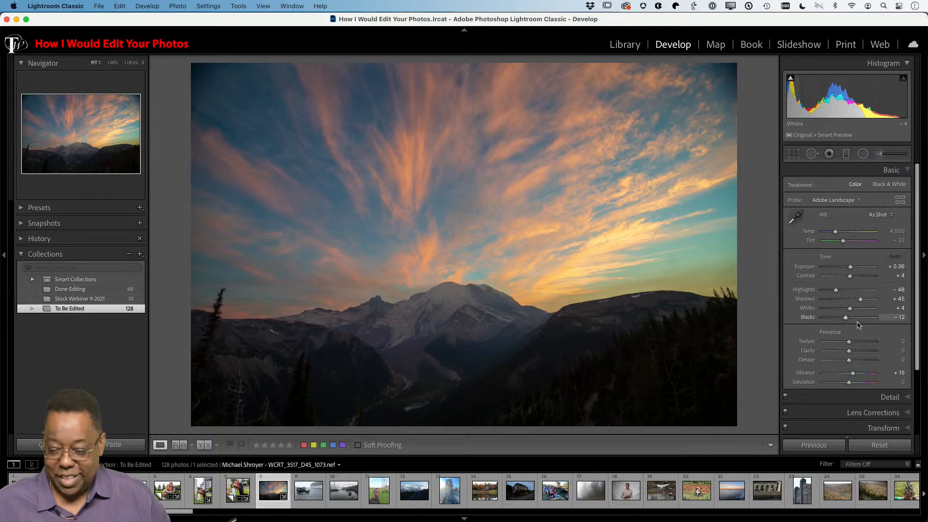
{"action": "scroll", "coordinate": [860, 310], "scroll_direction": "down", "scroll_amount": 4}
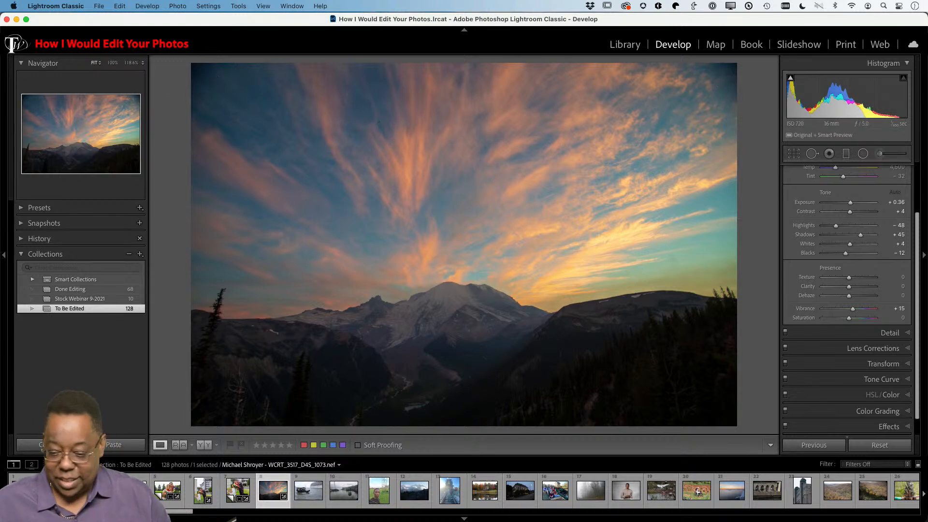
{"action": "left_click", "coordinate": [880, 349]}
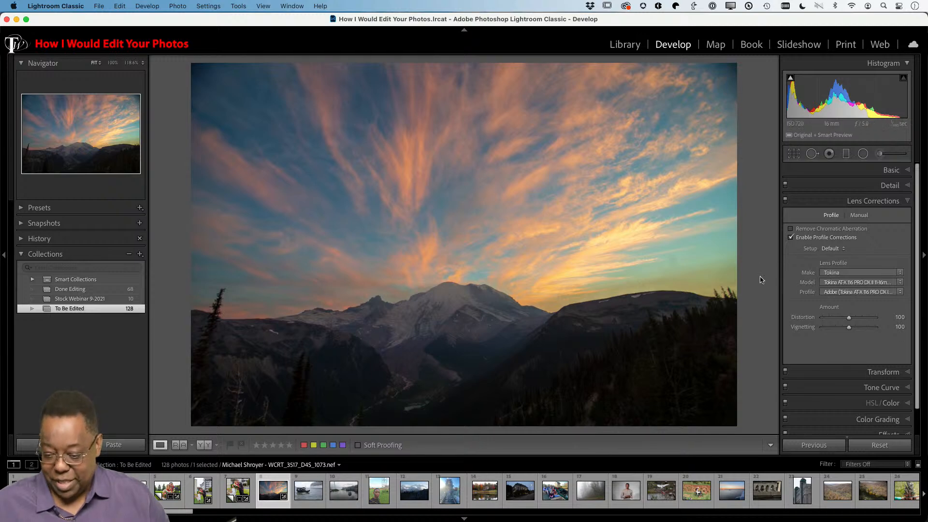
{"action": "left_click_drag", "start_coordinate": [849, 317], "coordinate": [849, 321]}
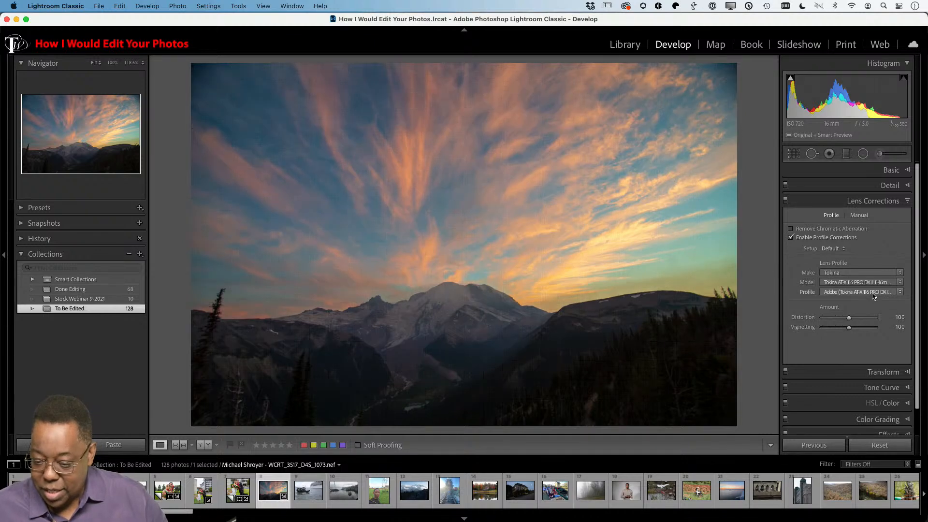
Try post-crop vignetting amounts of +2 and -26 on the sunset photo, undoing each one.
{"action": "left_click", "coordinate": [879, 373]}
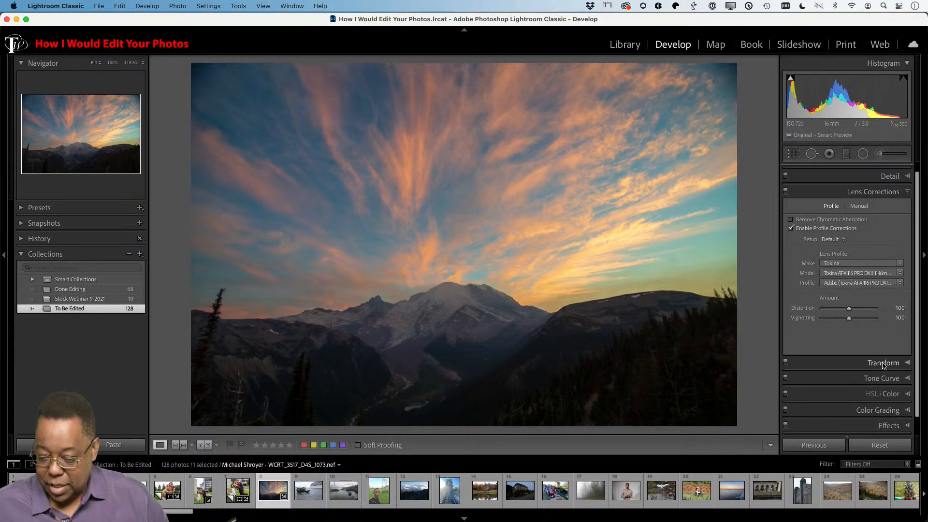
{"action": "scroll", "coordinate": [885, 367], "scroll_direction": "down", "scroll_amount": 3}
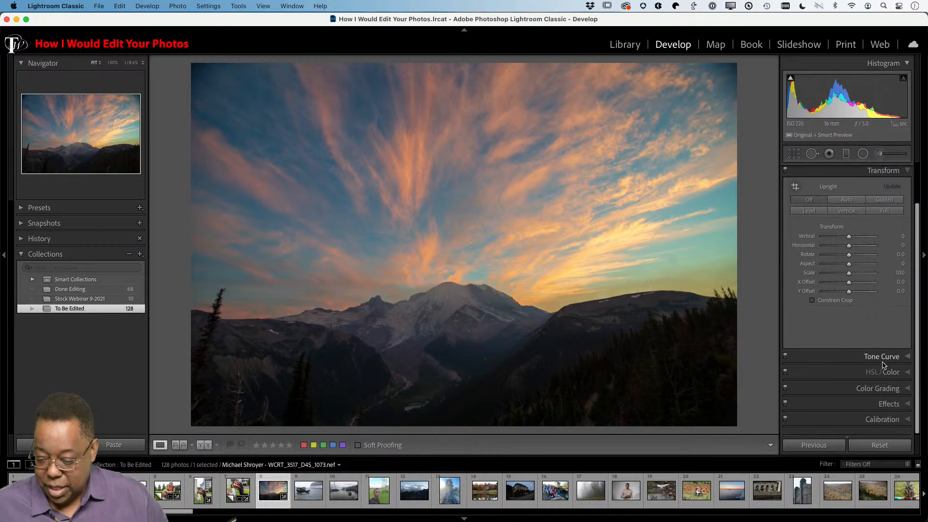
{"action": "left_click", "coordinate": [886, 408]}
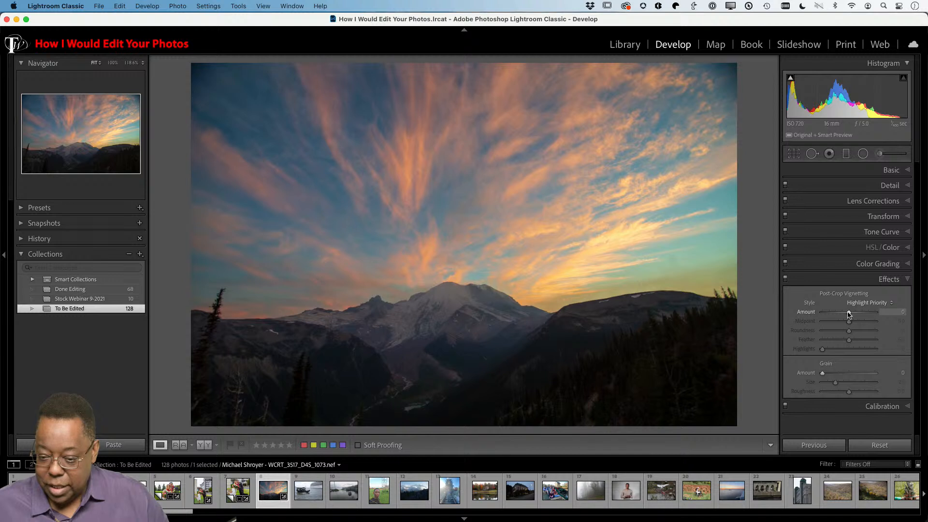
{"action": "left_click_drag", "start_coordinate": [849, 313], "coordinate": [849, 314]}
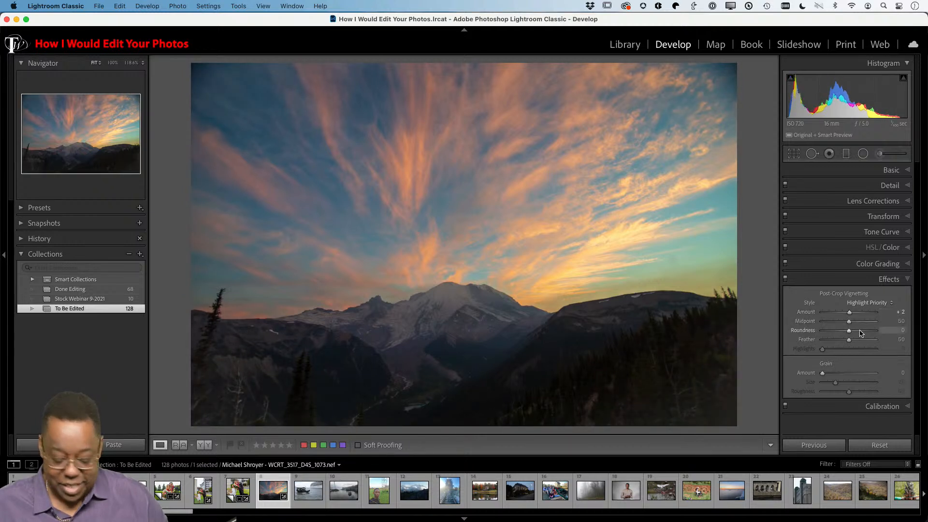
{"action": "key", "text": "super+z"}
{"action": "key", "text": "super+z"}
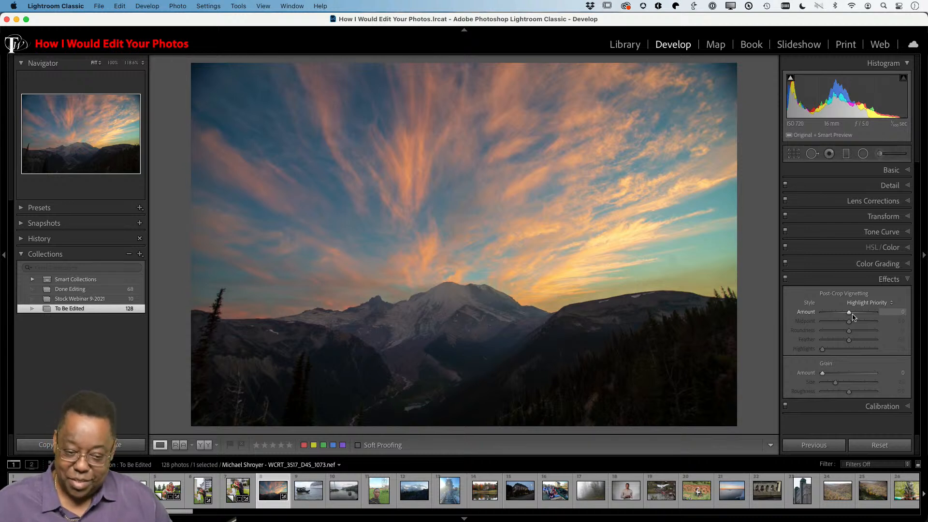
{"action": "left_click_drag", "start_coordinate": [852, 316], "coordinate": [842, 320]}
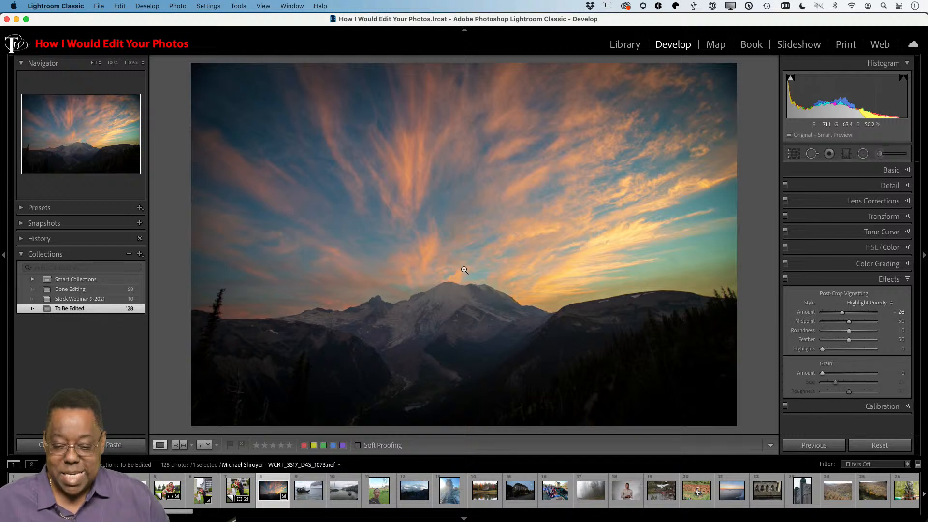
{"action": "key", "text": "super+z"}
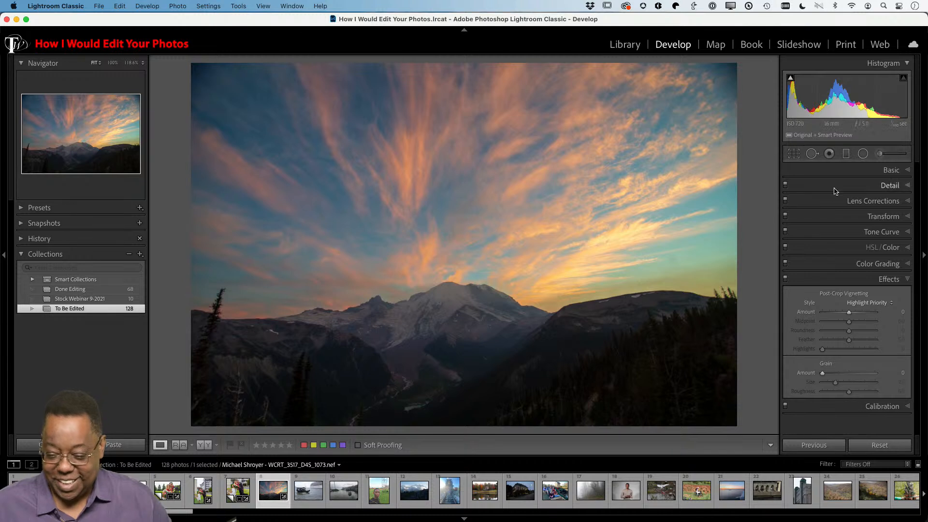
Refine the basic adjustments to Shadows +84, Contrast +18 and Vibrance 0.
{"action": "left_click", "coordinate": [889, 170]}
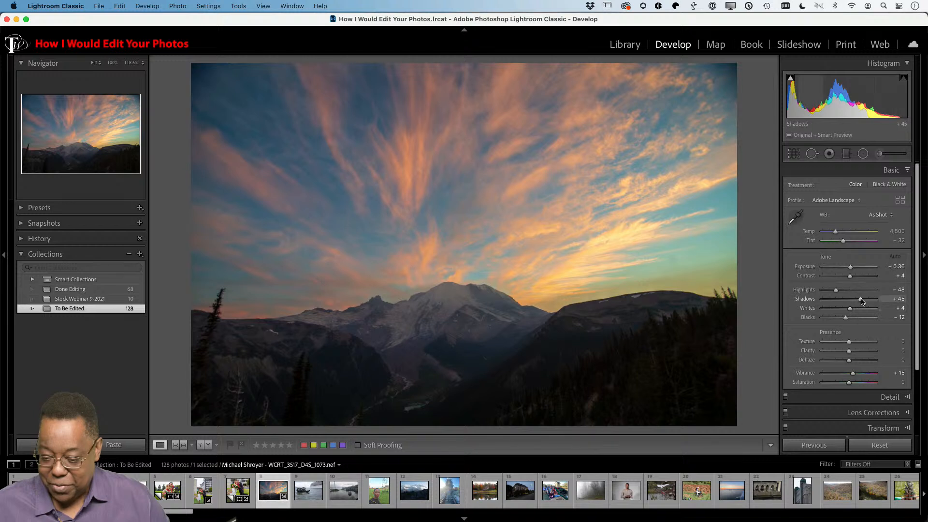
{"action": "left_click_drag", "start_coordinate": [863, 301], "coordinate": [873, 298]}
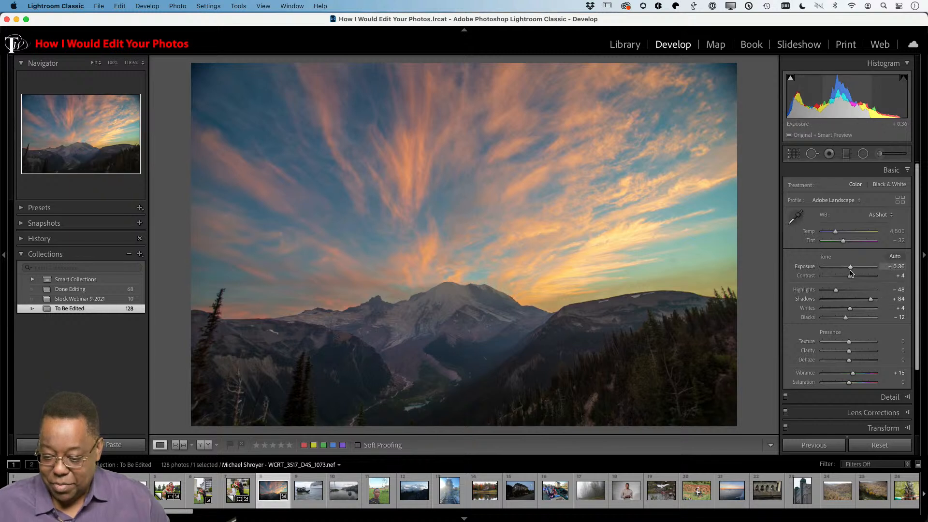
{"action": "left_click_drag", "start_coordinate": [851, 276], "coordinate": [859, 278]}
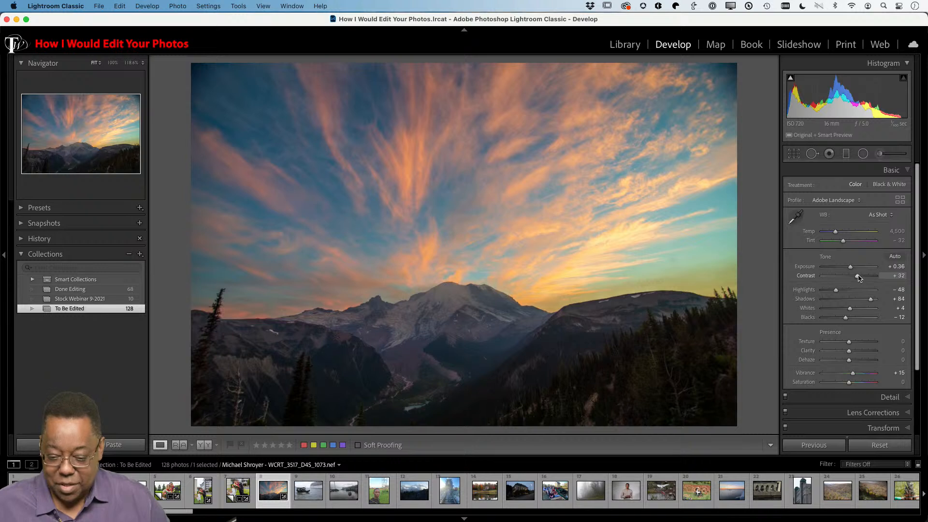
{"action": "scroll", "coordinate": [851, 348], "scroll_direction": "down", "scroll_amount": 1}
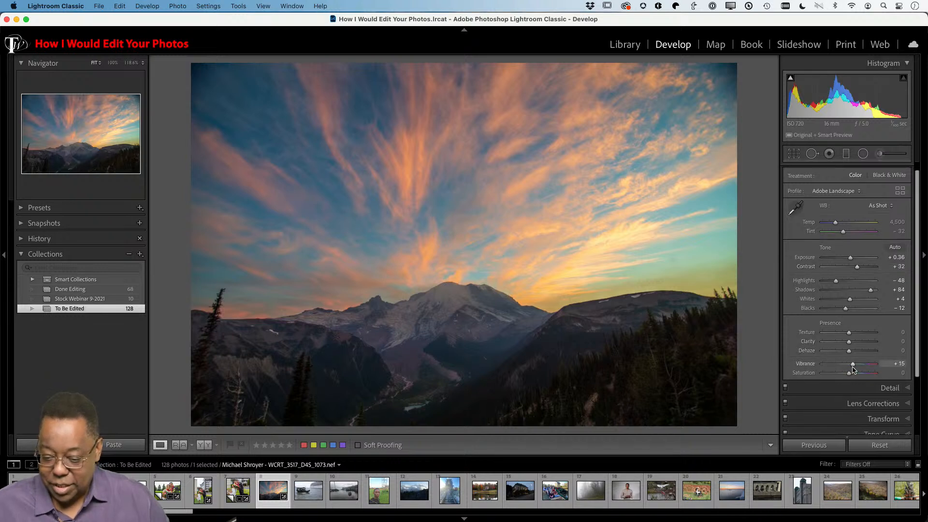
{"action": "double_click", "coordinate": [858, 268]}
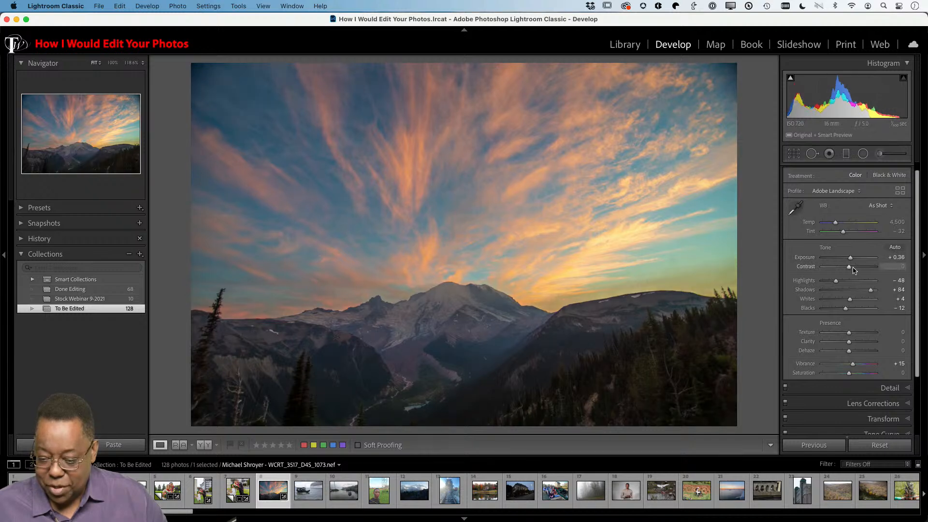
{"action": "left_click_drag", "start_coordinate": [851, 270], "coordinate": [854, 269]}
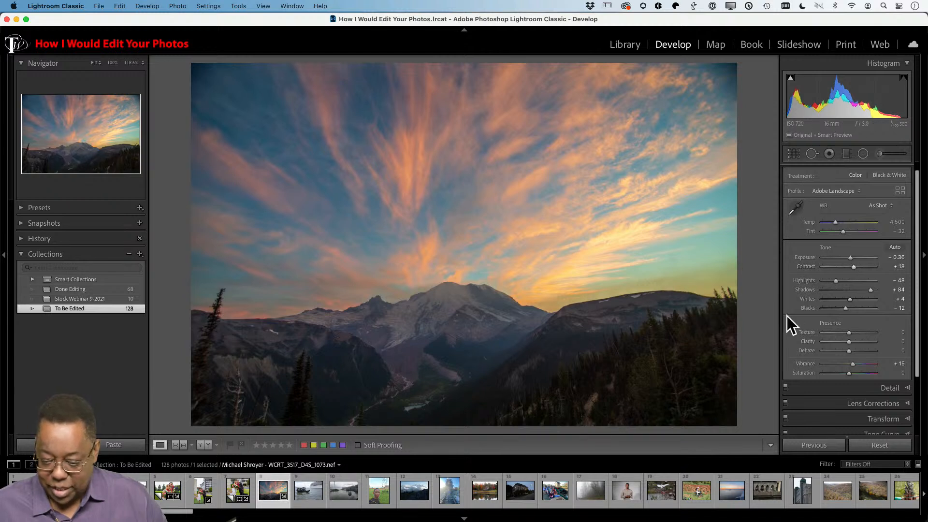
{"action": "double_click", "coordinate": [854, 366]}
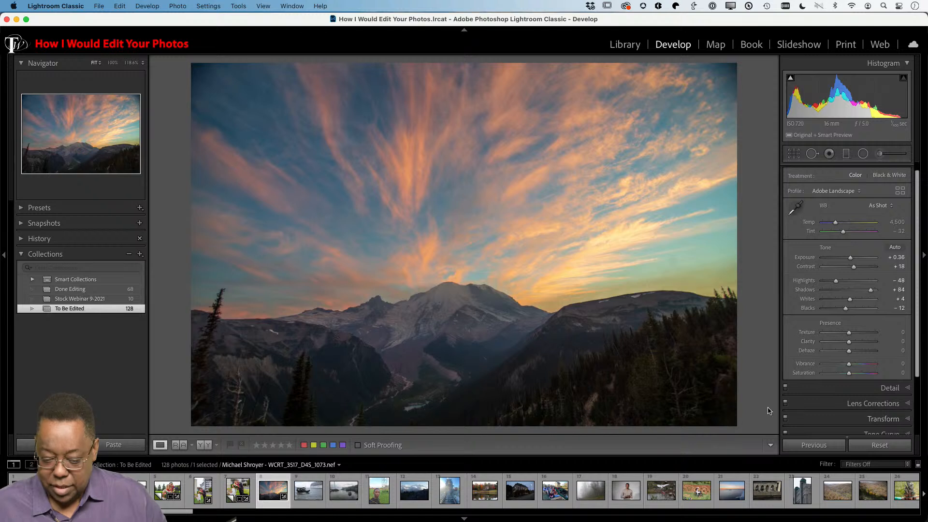
Show the unedited Before version of the sunset photo for comparison with the edit.
{"action": "left_click", "coordinate": [771, 448]}
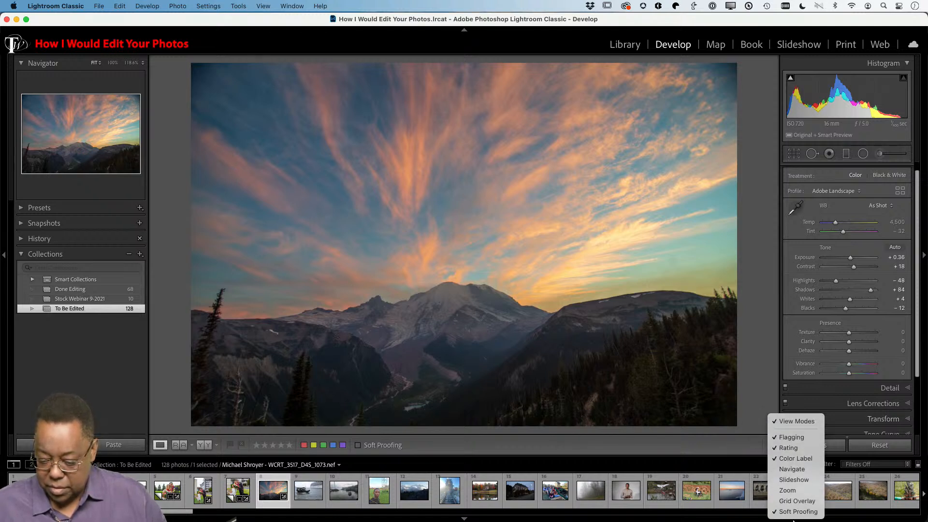
{"action": "left_click", "coordinate": [704, 448]}
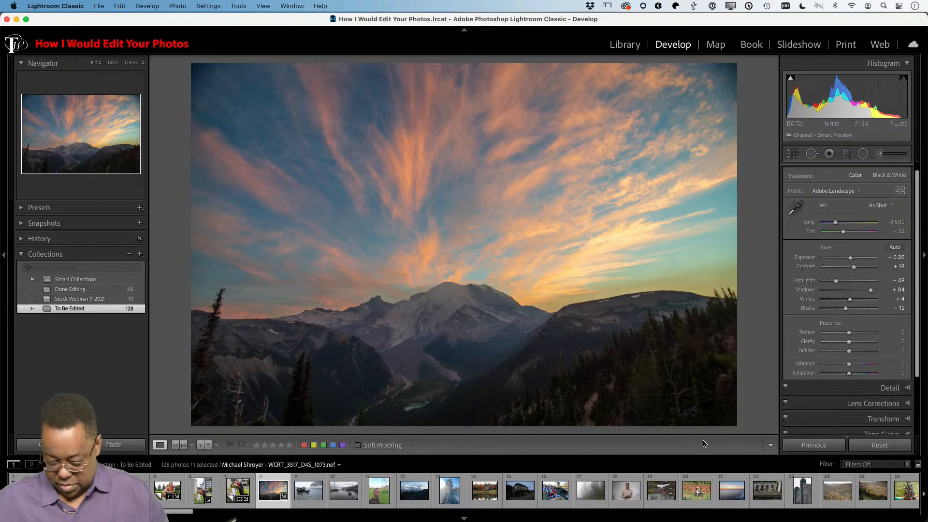
{"action": "key", "text": "backslash"}
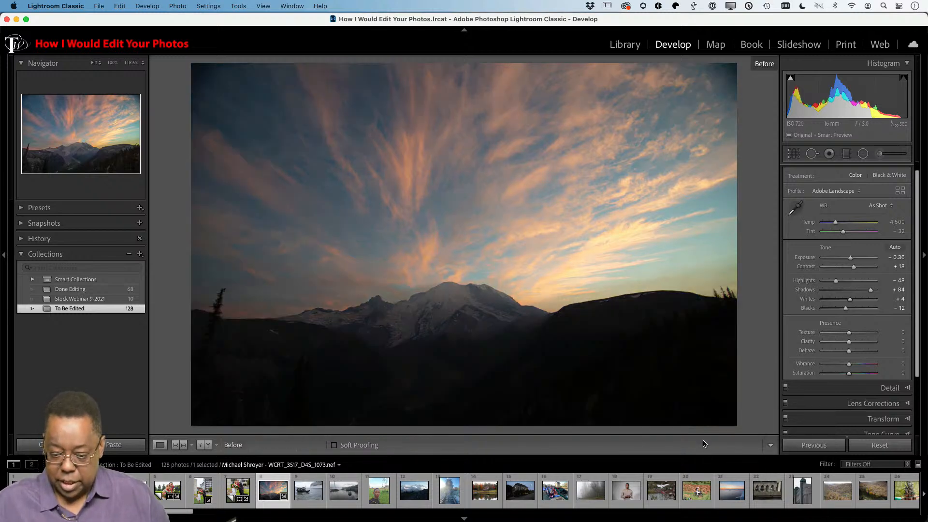
Compare the sunset photo's edit with its Before version and raise Vibrance to +24.
{"action": "key", "text": "backslash"}
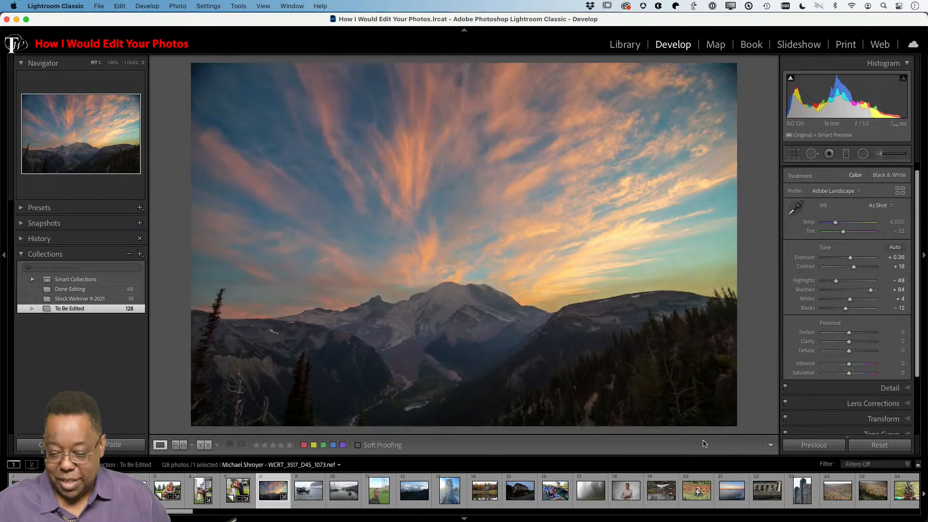
{"action": "key", "text": "backslash"}
{"action": "key", "text": "backslash"}
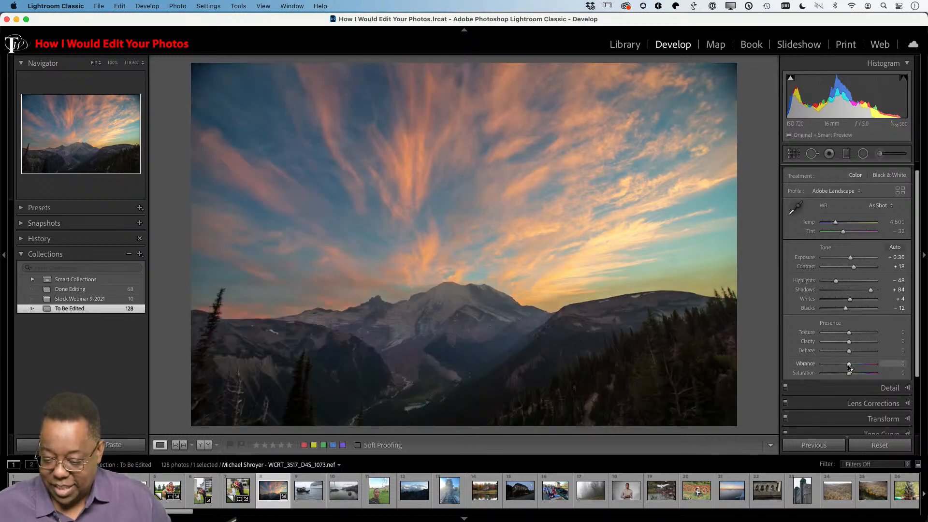
{"action": "left_click_drag", "start_coordinate": [849, 367], "coordinate": [855, 367]}
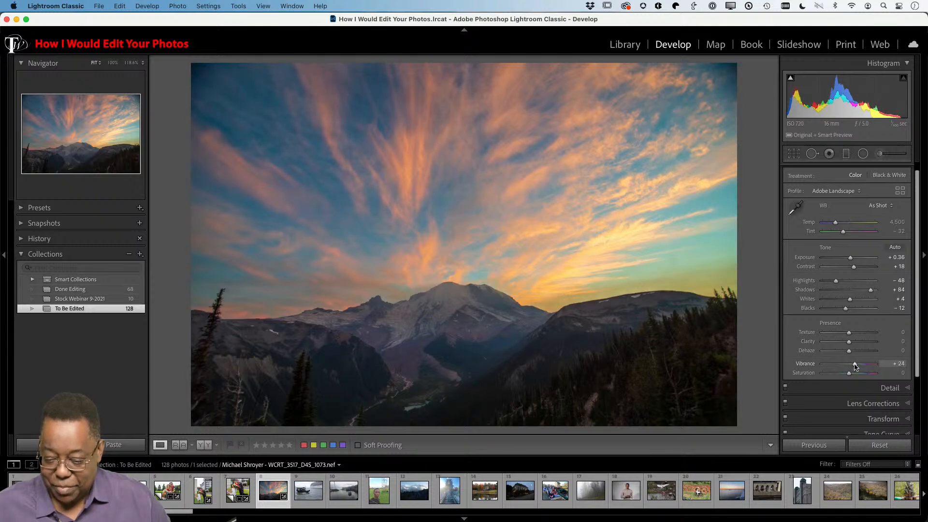
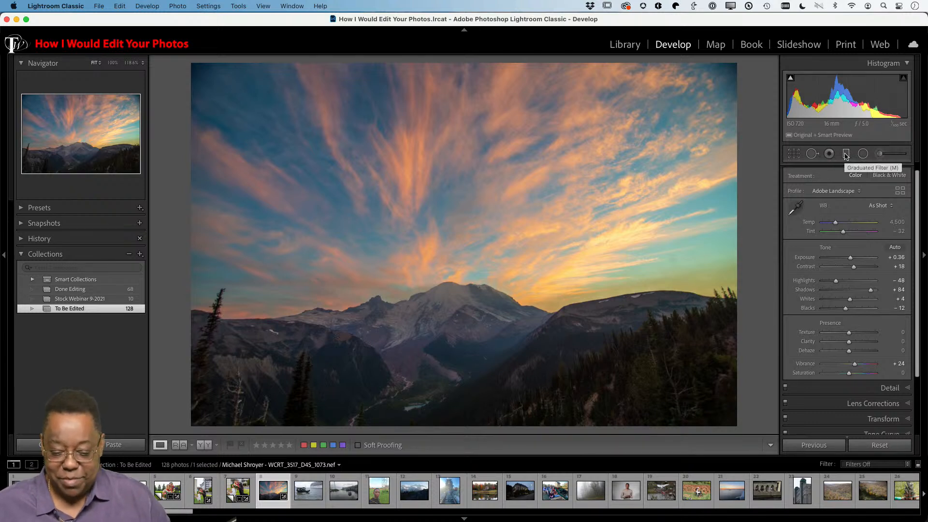
{"action": "left_click", "coordinate": [846, 155]}
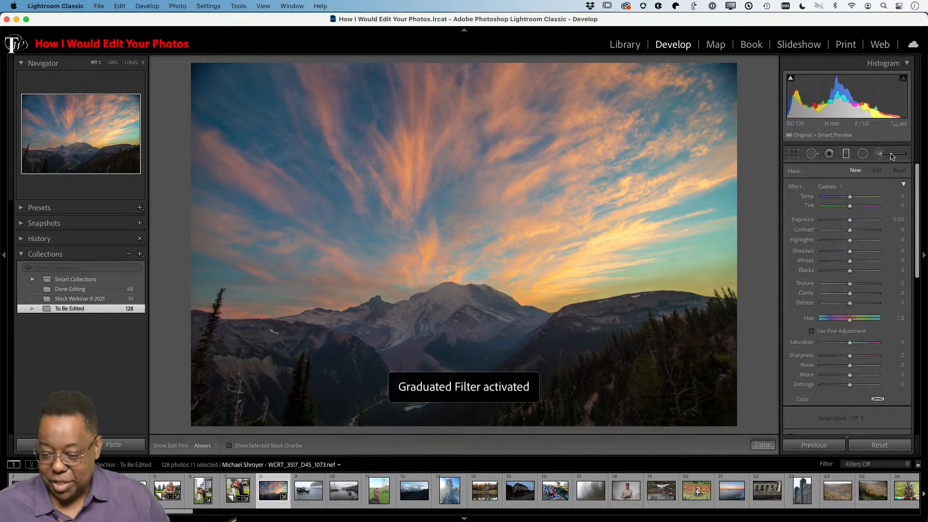
{"action": "key", "text": "k"}
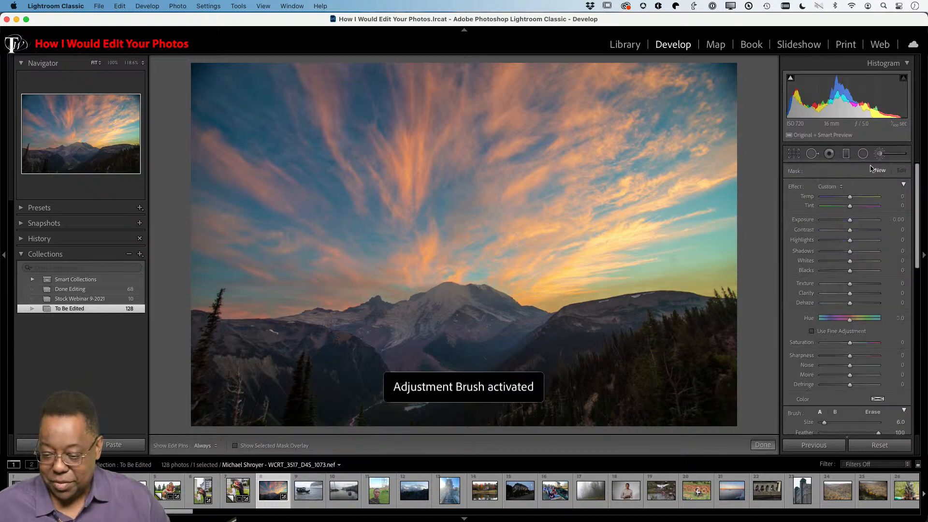
{"action": "left_click", "coordinate": [834, 189]}
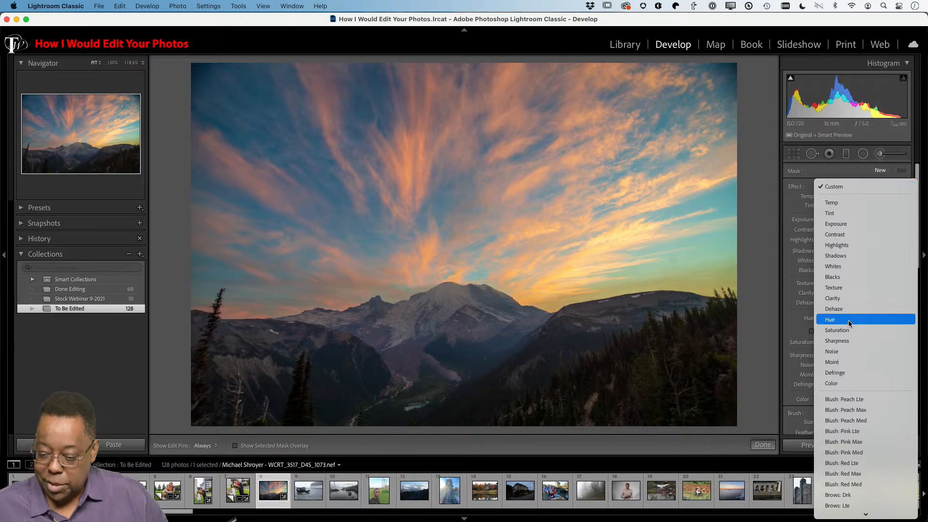
{"action": "left_click", "coordinate": [822, 186]}
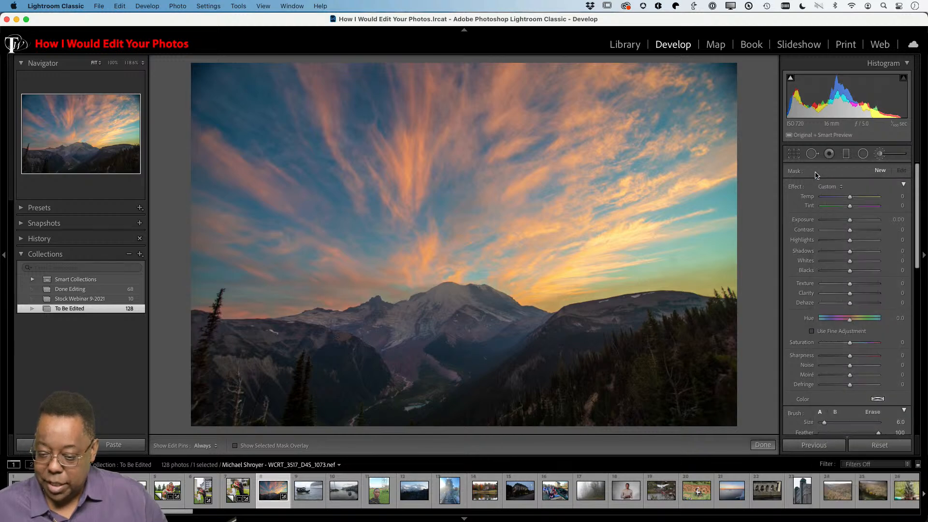
{"action": "left_click", "coordinate": [881, 154]}
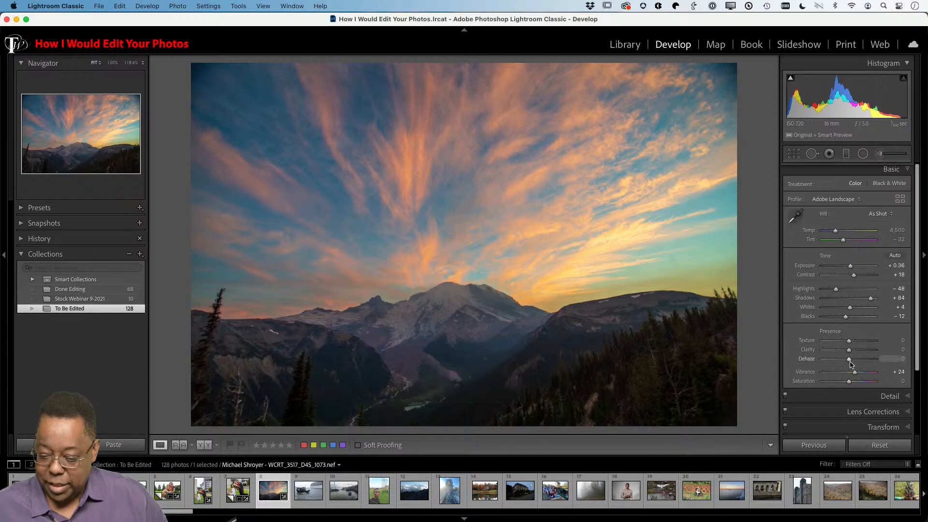
Try a Dehaze amount of +10 on the whole sunset photo and undo it.
{"action": "left_click_drag", "start_coordinate": [850, 364], "coordinate": [852, 364]}
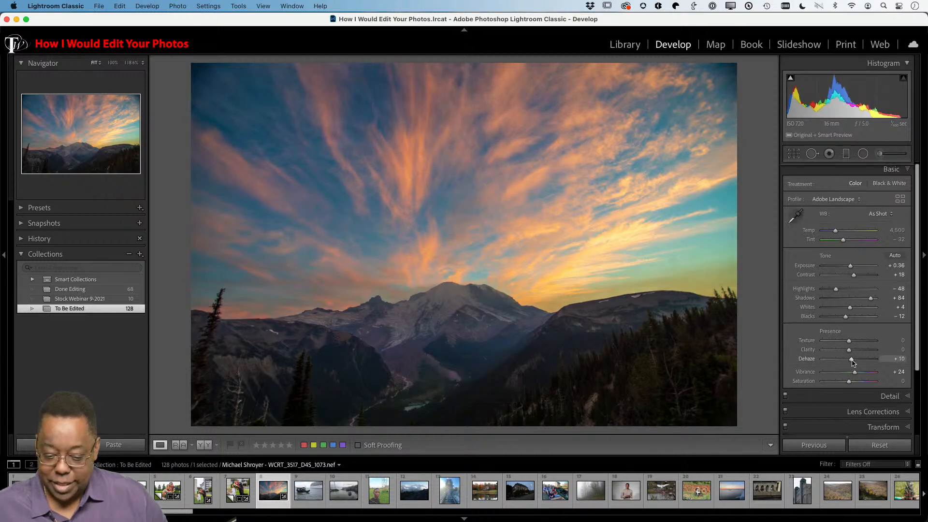
{"action": "key", "text": "super+z"}
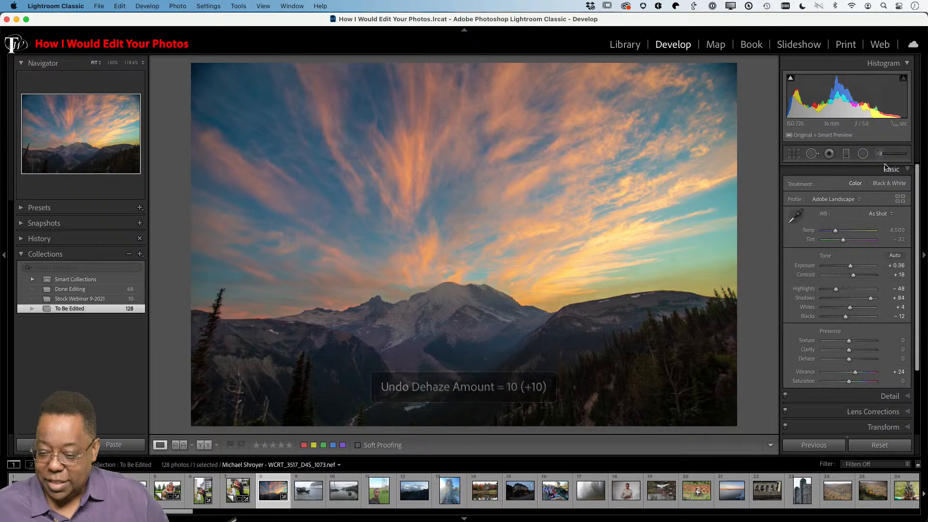
Paint over the mountains and valley with the Adjustment Brush at Saturation -24 and Auto Mask on.
{"action": "left_click", "coordinate": [880, 154]}
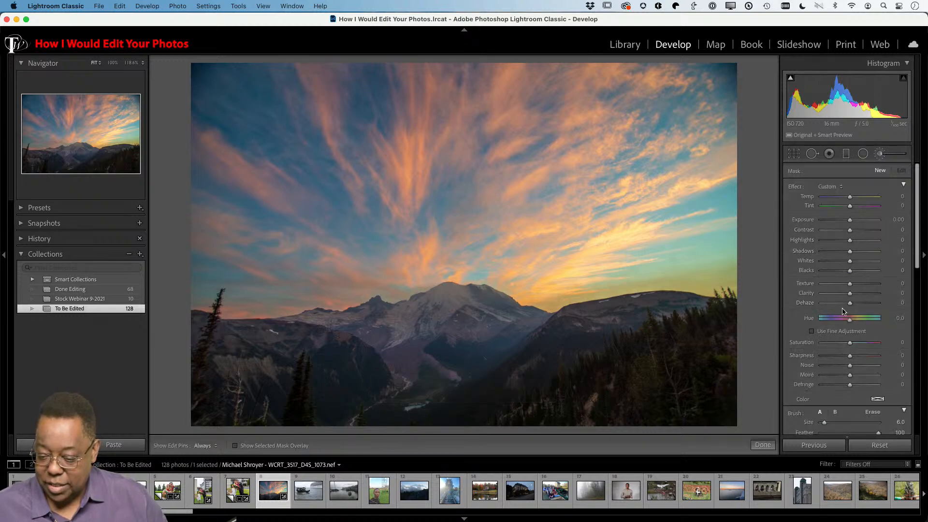
{"action": "left_click_drag", "start_coordinate": [850, 342], "coordinate": [844, 345]}
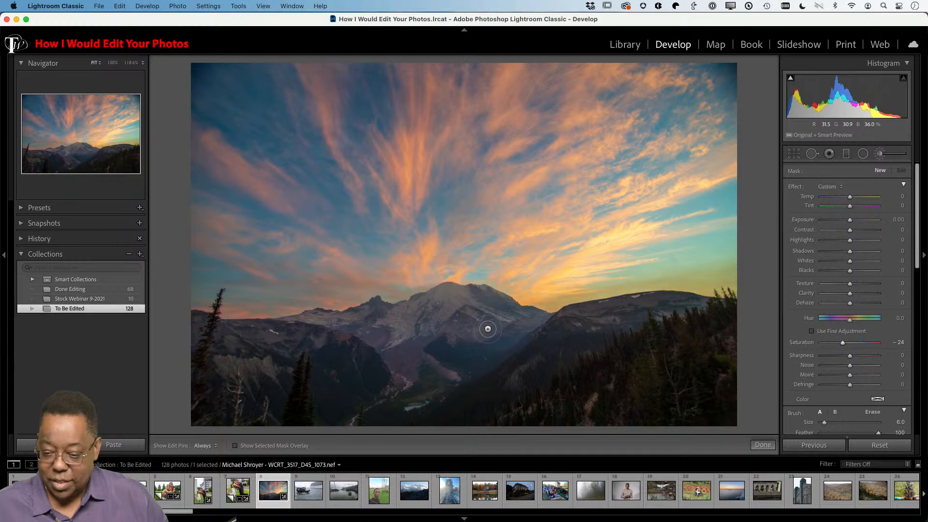
{"action": "key", "text": "h"}
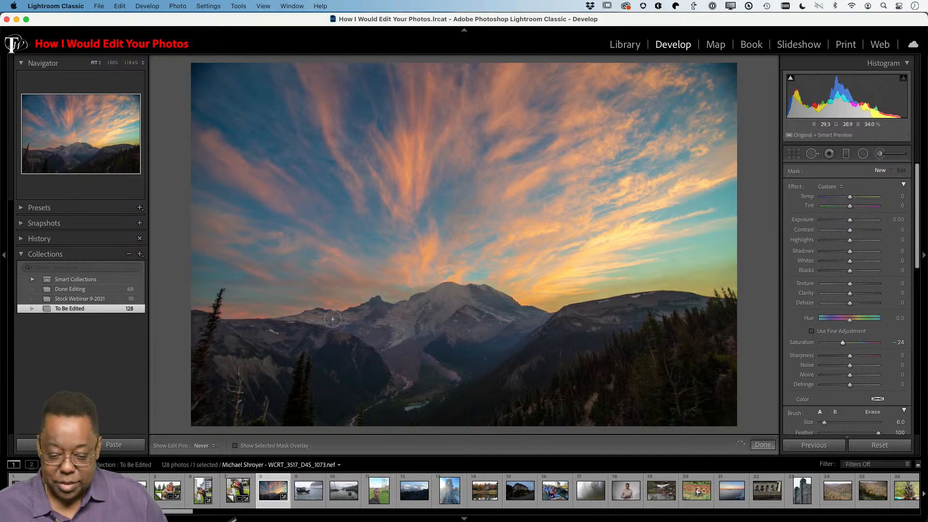
{"action": "key", "text": "h"}
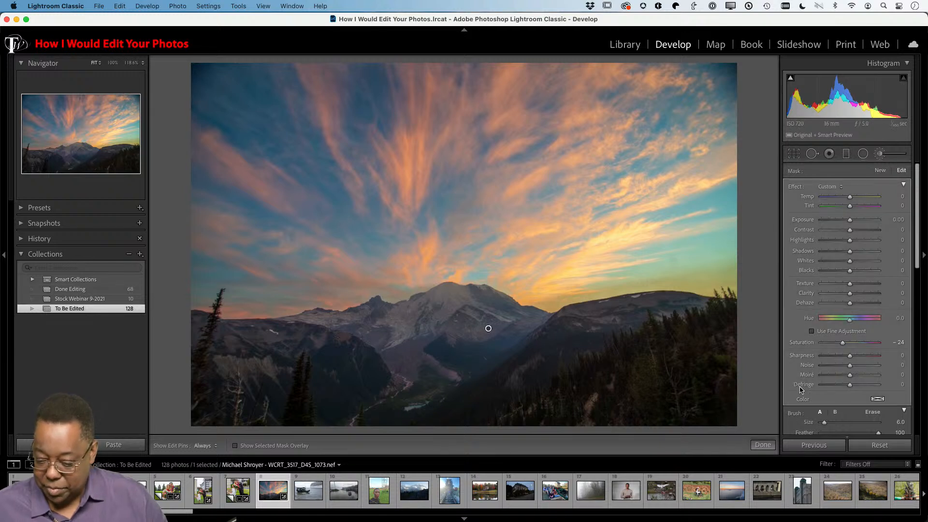
{"action": "scroll", "coordinate": [853, 409], "scroll_direction": "down", "scroll_amount": 3}
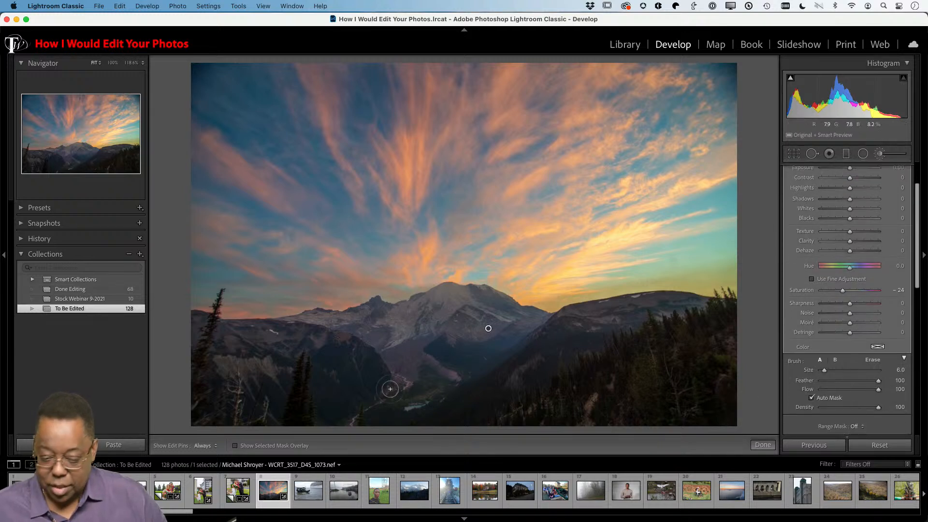
{"action": "key", "text": "h"}
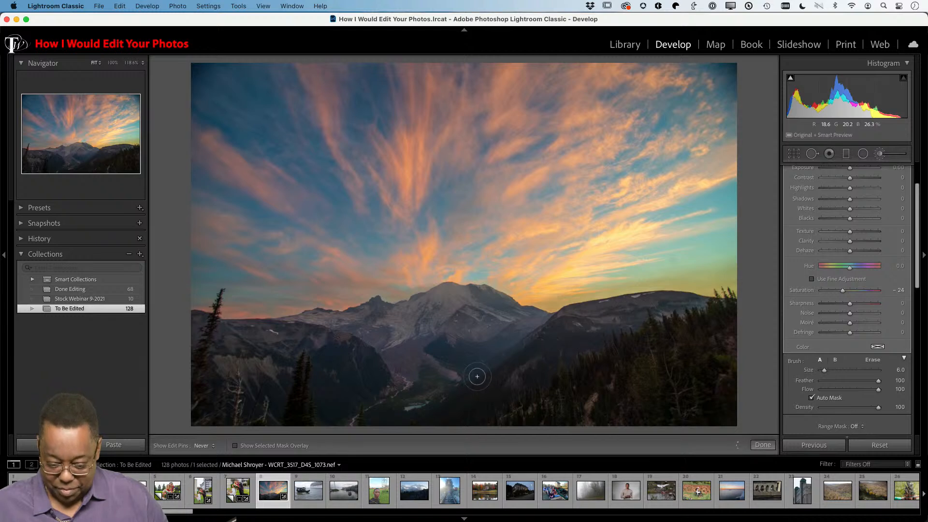
{"action": "key", "text": "h"}
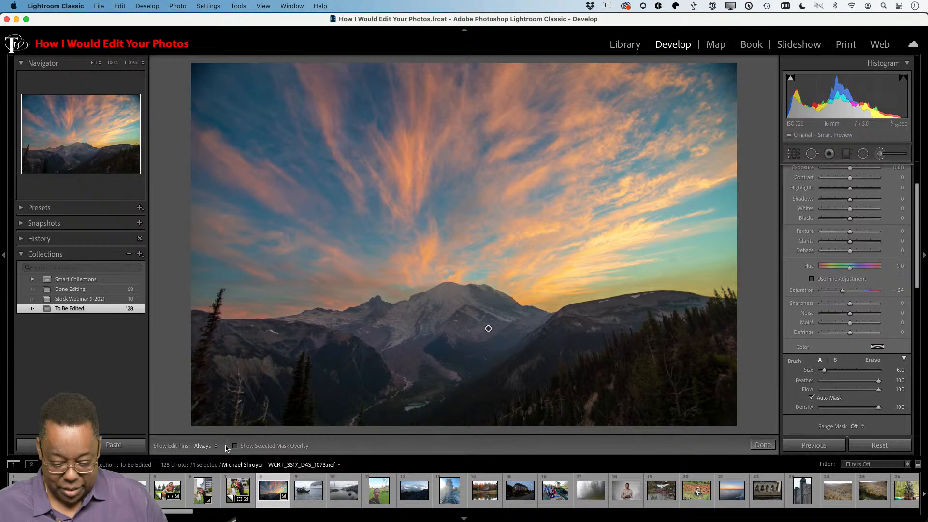
Fill the gaps in the mountain brush mask with the selected mask overlay shown, and hide the overlay again.
{"action": "left_click", "coordinate": [234, 445]}
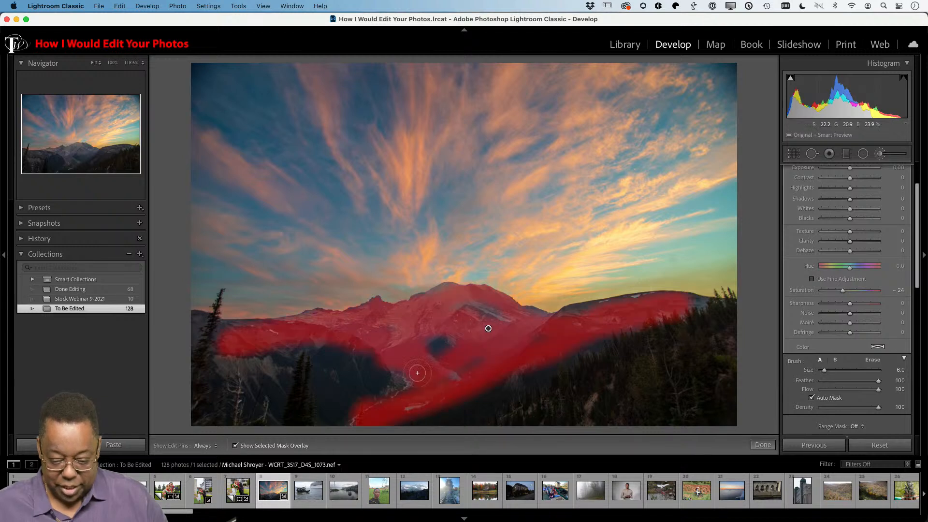
{"action": "key", "text": "h"}
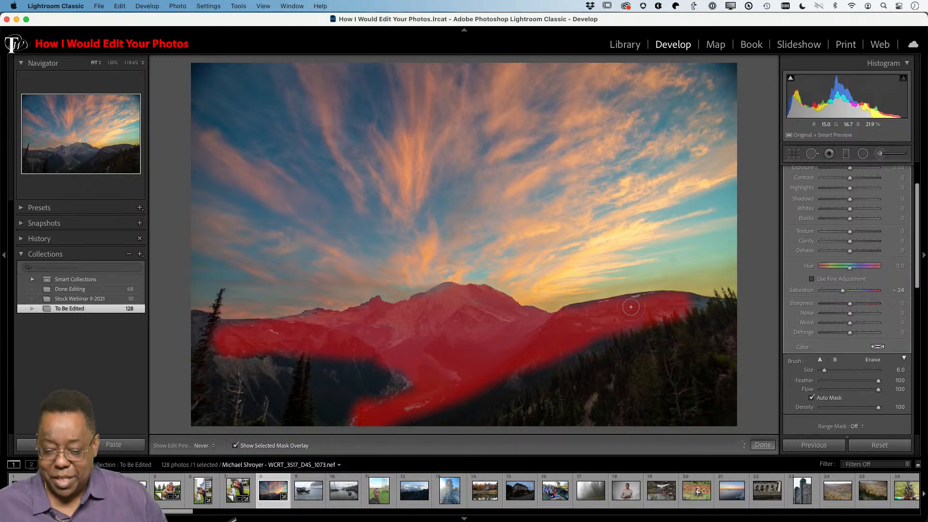
{"action": "key", "text": "h"}
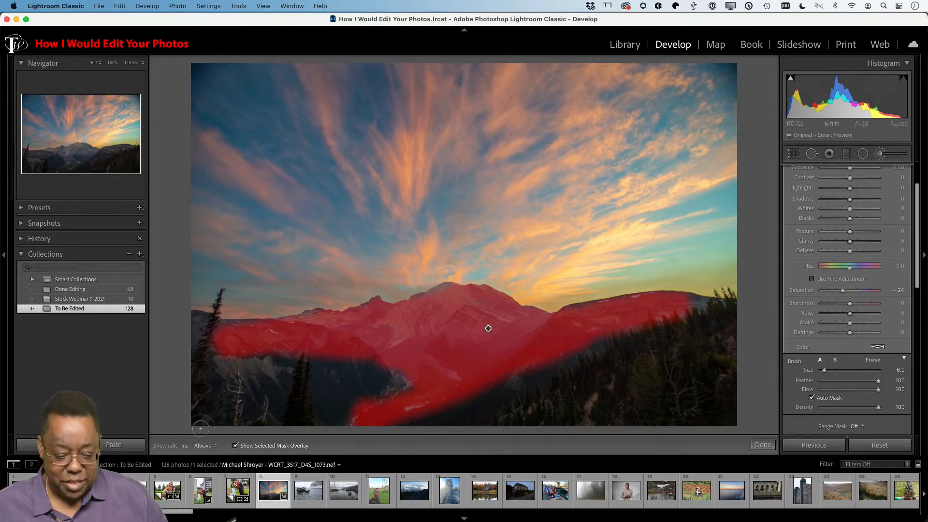
{"action": "left_click", "coordinate": [236, 446]}
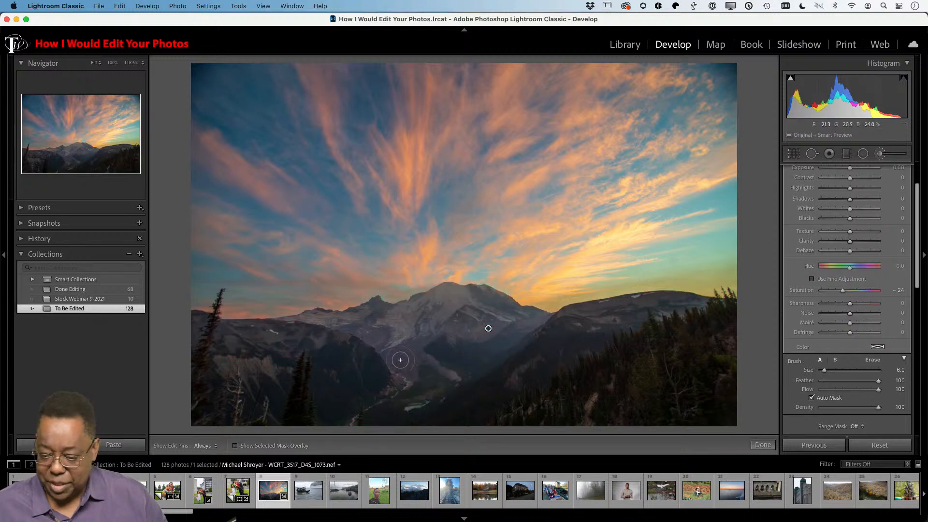
Set the mountain brush adjustment to Saturation -67, Clarity 96, Texture 70 and Exposure -0.56.
{"action": "scroll", "coordinate": [822, 256], "scroll_direction": "up", "scroll_amount": 3}
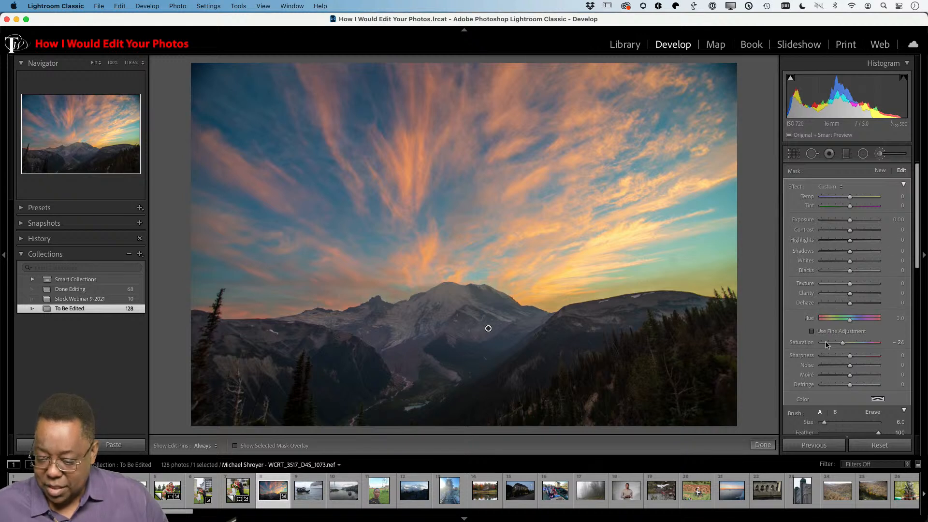
{"action": "left_click_drag", "start_coordinate": [842, 346], "coordinate": [824, 357]}
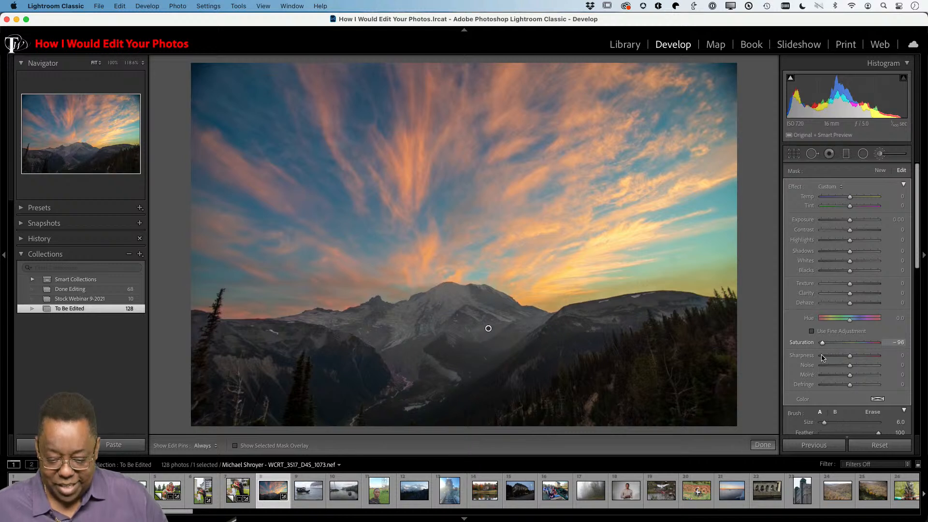
{"action": "mouse_move", "coordinate": [824, 357]}
{"action": "left_mouse_down"}
{"action": "mouse_move", "coordinate": [851, 351]}
{"action": "mouse_move", "coordinate": [832, 359]}
{"action": "left_mouse_up"}
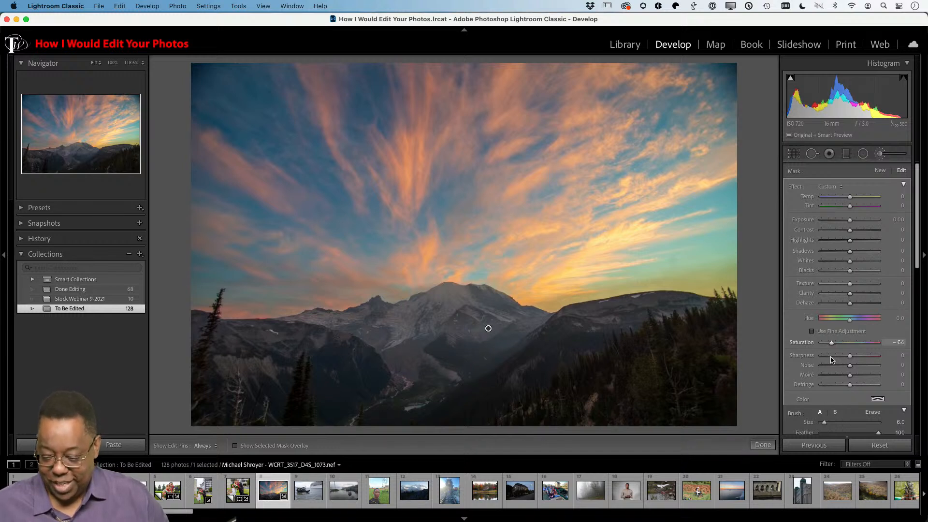
{"action": "left_click_drag", "start_coordinate": [832, 359], "coordinate": [831, 360]}
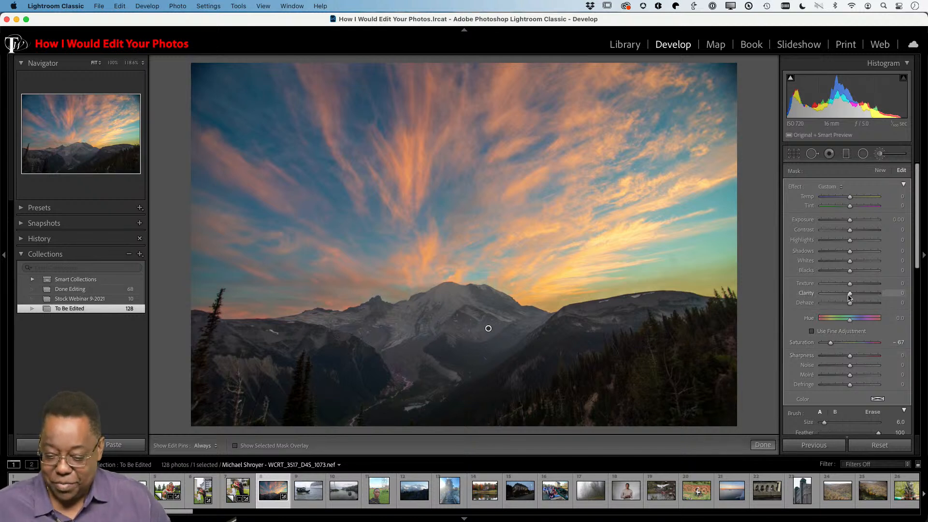
{"action": "left_click_drag", "start_coordinate": [849, 294], "coordinate": [869, 283]}
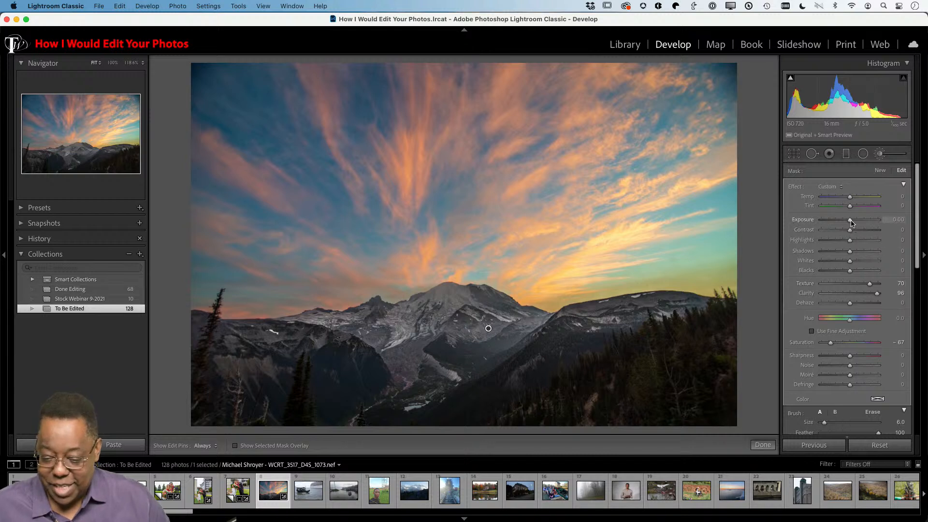
{"action": "left_click_drag", "start_coordinate": [851, 222], "coordinate": [846, 225]}
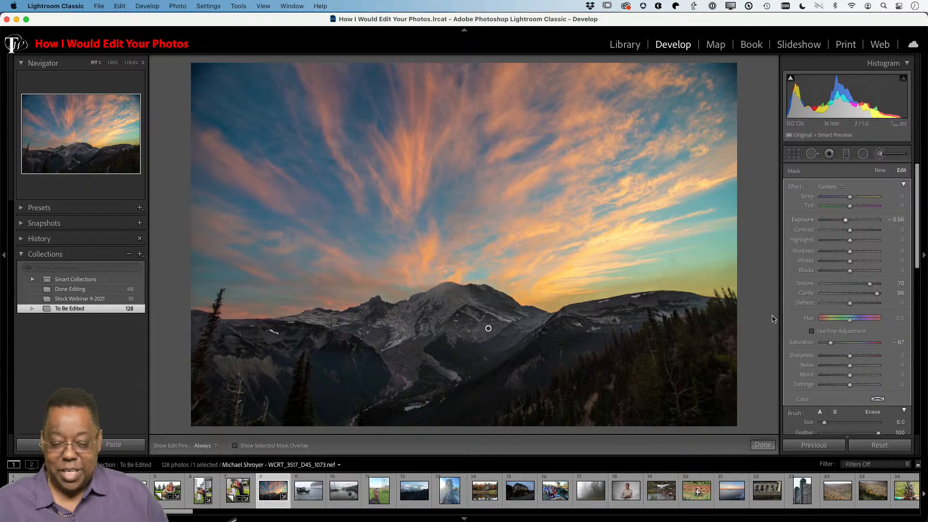
Compare the locally adjusted mountains with the Before version of the sunset photo.
{"action": "key", "text": "backslash"}
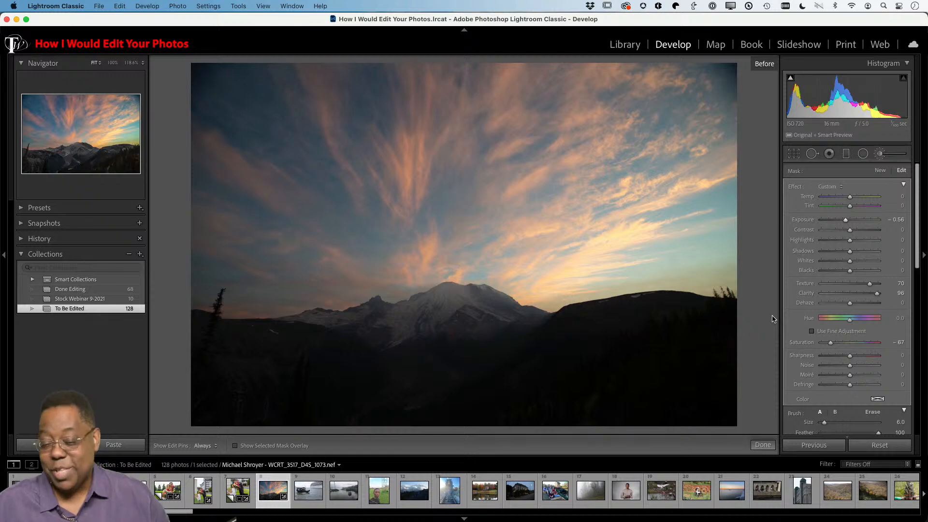
{"action": "key", "text": "backslash"}
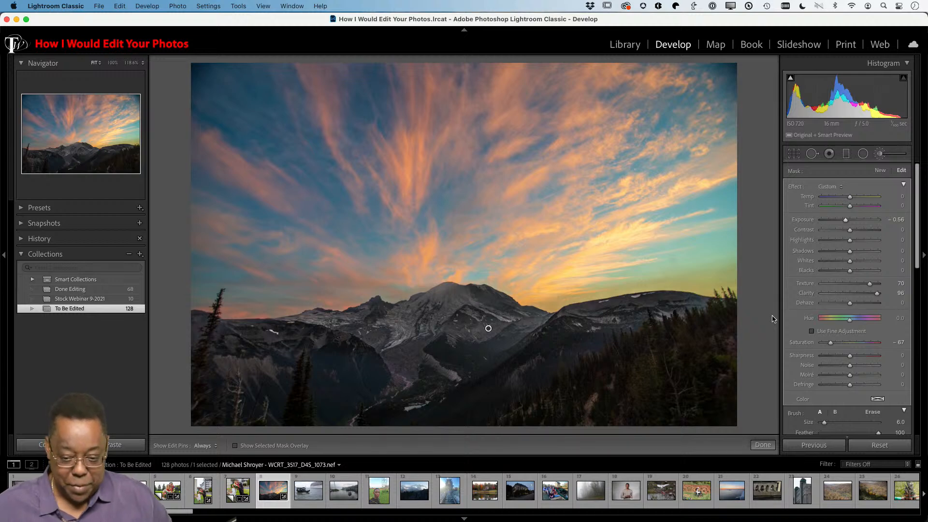
{"action": "key", "text": "backslash"}
Return to the Library grid and open the edited sunset photo in Photoshop.
{"action": "key", "text": "g"}
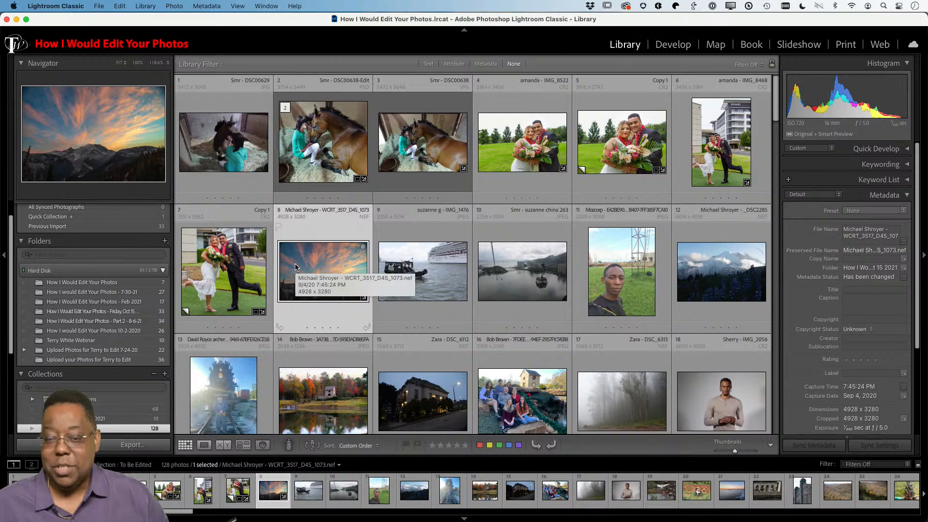
{"action": "key", "text": "super+e"}
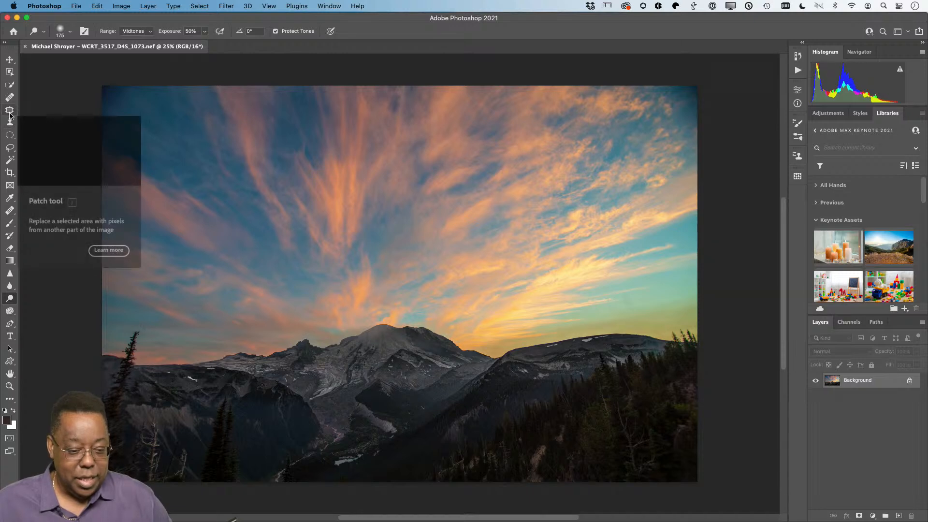
Select the two dark upper corners of the sky with the Patch tool and fill them using Content-Aware at 100% opacity.
{"action": "left_click", "coordinate": [9, 111]}
{"action": "mouse_move", "coordinate": [134, 102]}
{"action": "left_mouse_down"}
{"action": "mouse_move", "coordinate": [125, 78]}
{"action": "mouse_move", "coordinate": [98, 77]}
{"action": "mouse_move", "coordinate": [83, 101]}
{"action": "mouse_move", "coordinate": [86, 139]}
{"action": "mouse_move", "coordinate": [100, 143]}
{"action": "mouse_move", "coordinate": [138, 100]}
{"action": "left_mouse_up"}
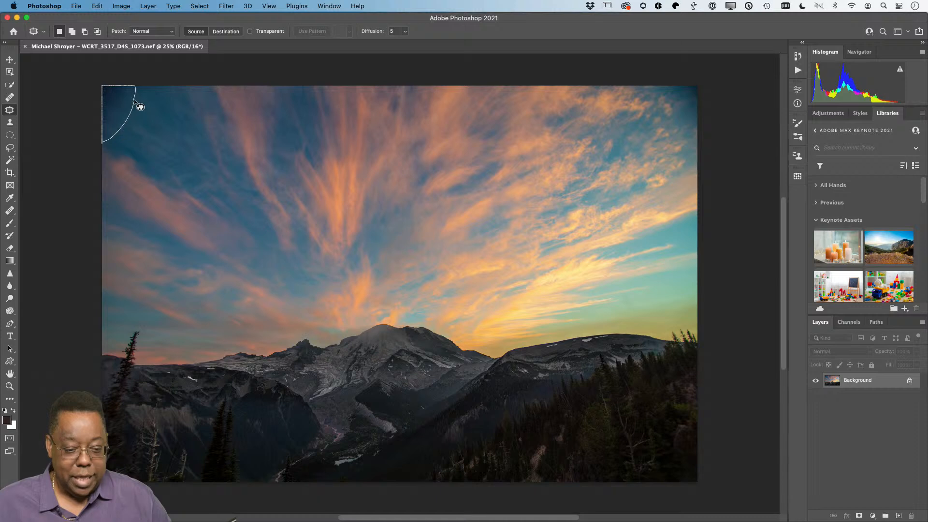
{"action": "mouse_move", "coordinate": [687, 85]}
{"action": "left_mouse_down"}
{"action": "mouse_move", "coordinate": [659, 74]}
{"action": "mouse_move", "coordinate": [651, 82]}
{"action": "mouse_move", "coordinate": [652, 99]}
{"action": "mouse_move", "coordinate": [685, 128]}
{"action": "mouse_move", "coordinate": [703, 122]}
{"action": "mouse_move", "coordinate": [711, 96]}
{"action": "mouse_move", "coordinate": [685, 77]}
{"action": "left_mouse_up"}
{"action": "key", "text": "shift+BackSpace"}
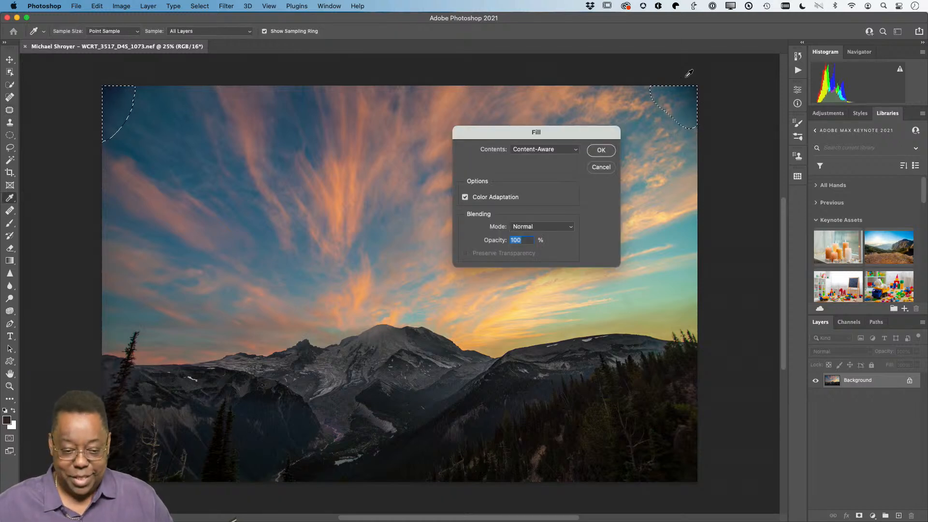
{"action": "left_click", "coordinate": [600, 151]}
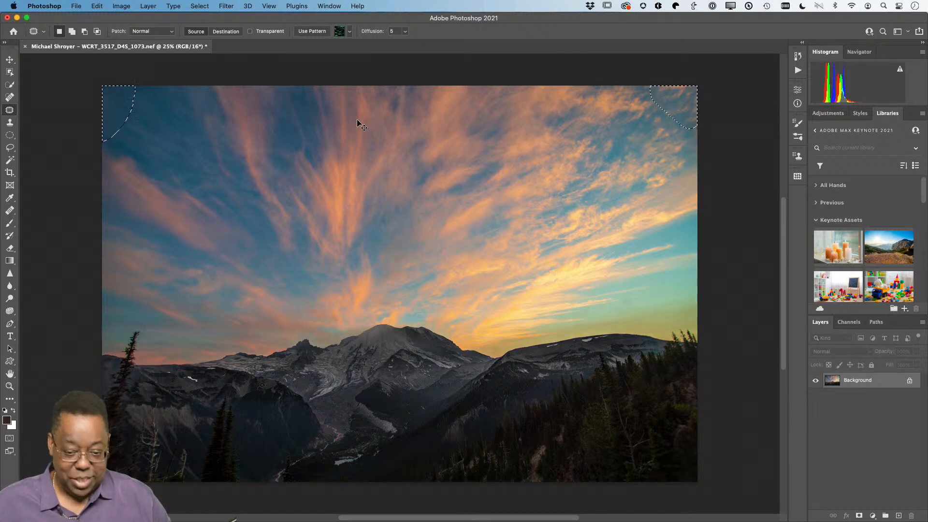
Deselect the sky corners, save and close the retouched sunset photo, and switch back to Lightroom Classic.
{"action": "key", "text": "super+d"}
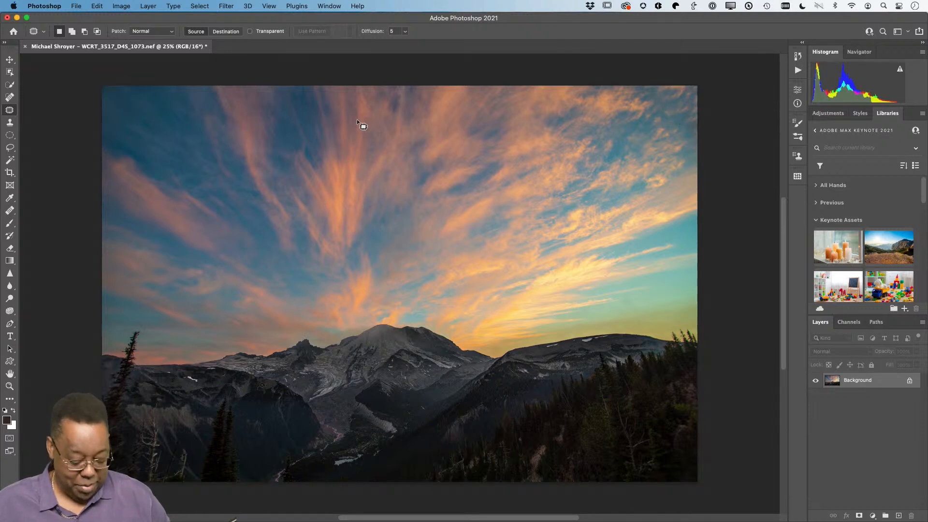
{"action": "key", "text": "super+s"}
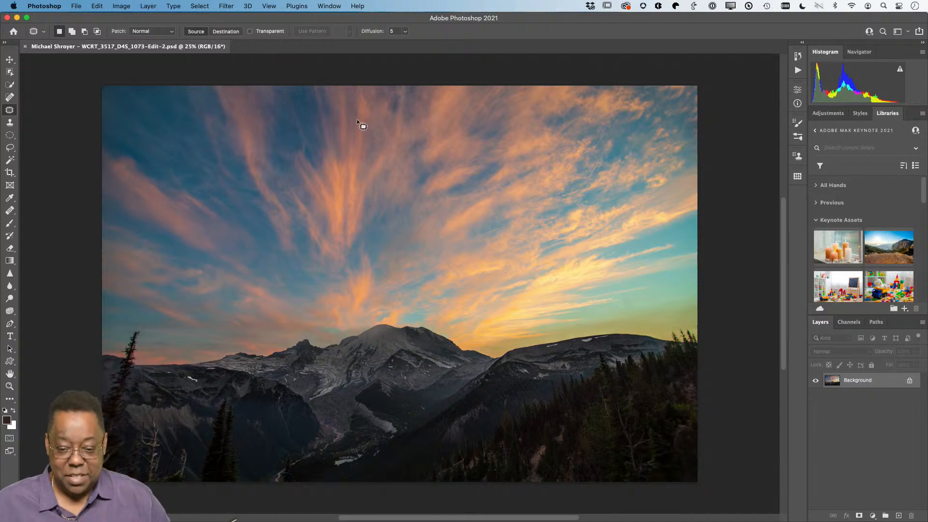
{"action": "key", "text": "super+w"}
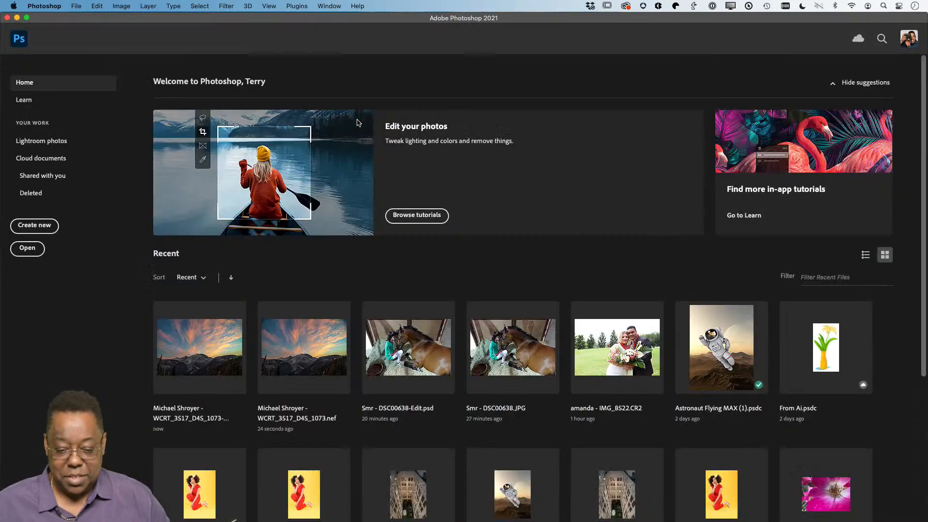
{"action": "key", "text": "super+Tab"}
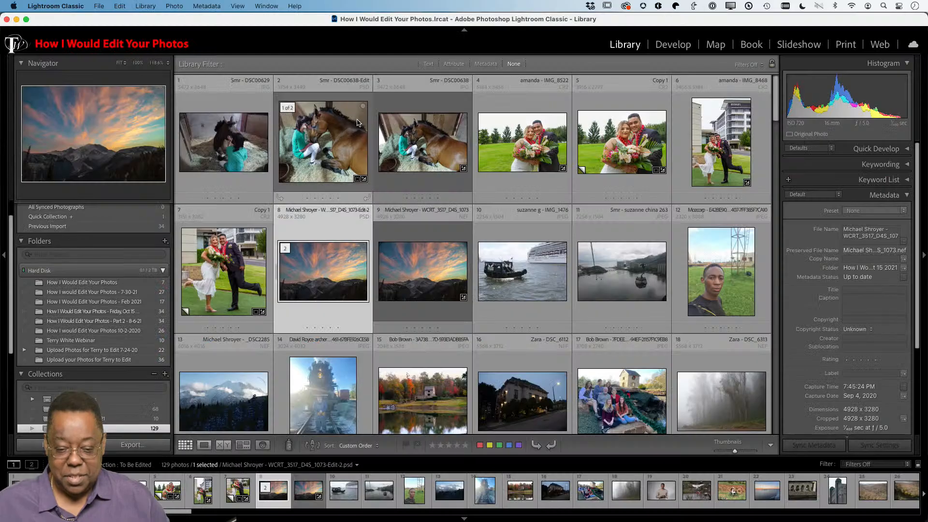
Create a virtual copy of the sunset's raw file, reset all its Develop settings, and return to the Library grid.
{"action": "left_click", "coordinate": [427, 283]}
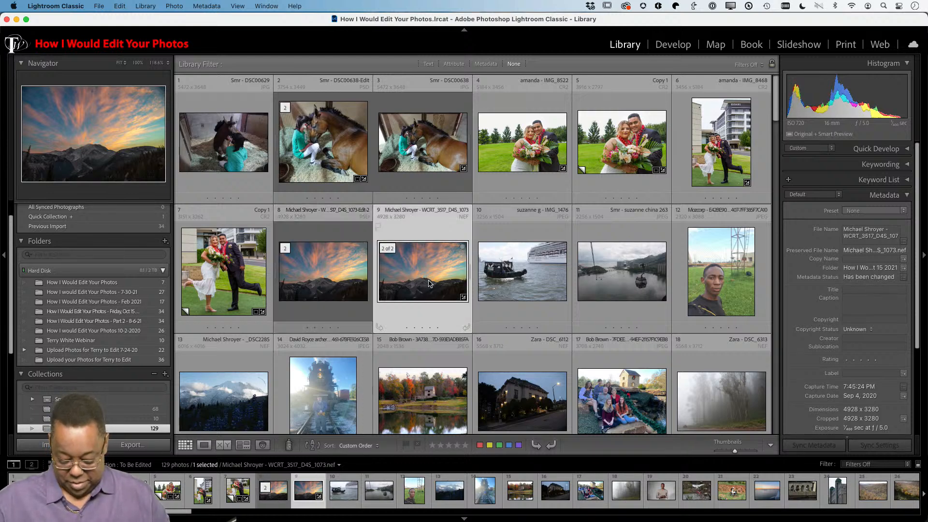
{"action": "key", "text": "super+apostrophe"}
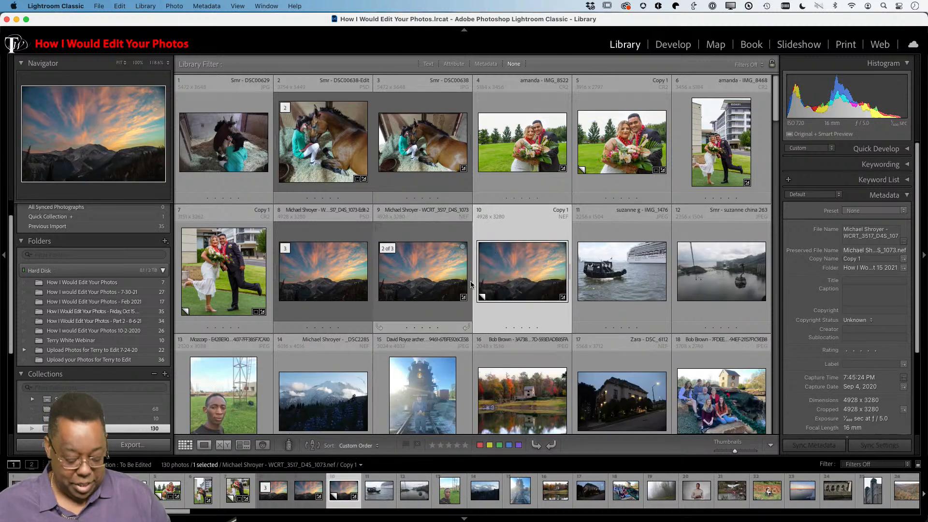
{"action": "key", "text": "d"}
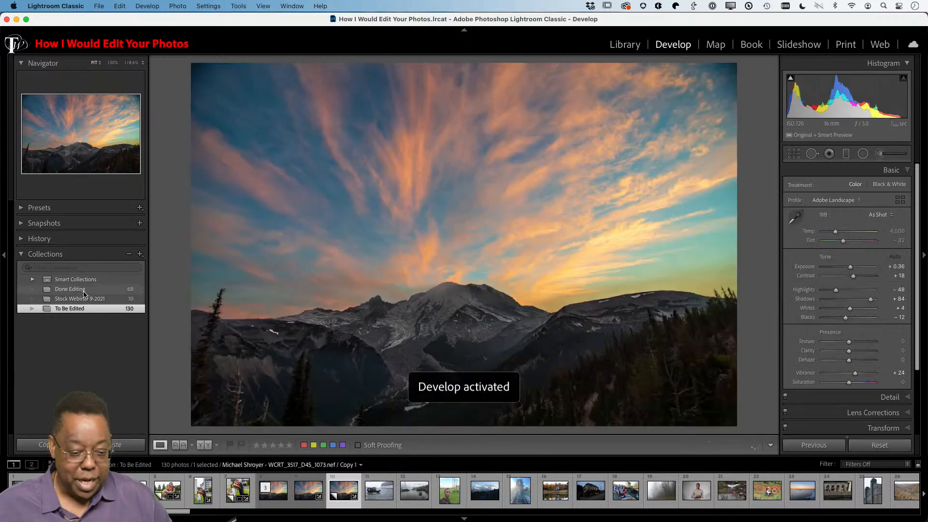
{"action": "left_click", "coordinate": [25, 239]}
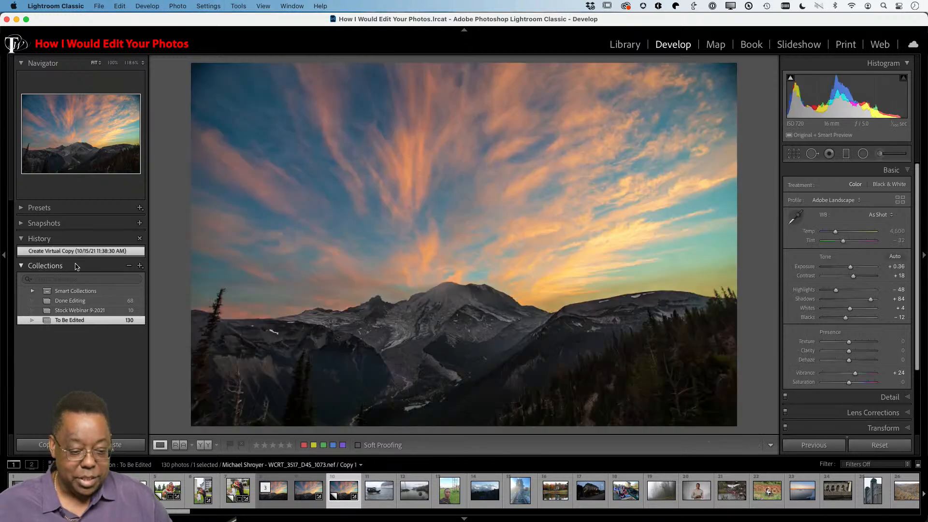
{"action": "left_click", "coordinate": [26, 238]}
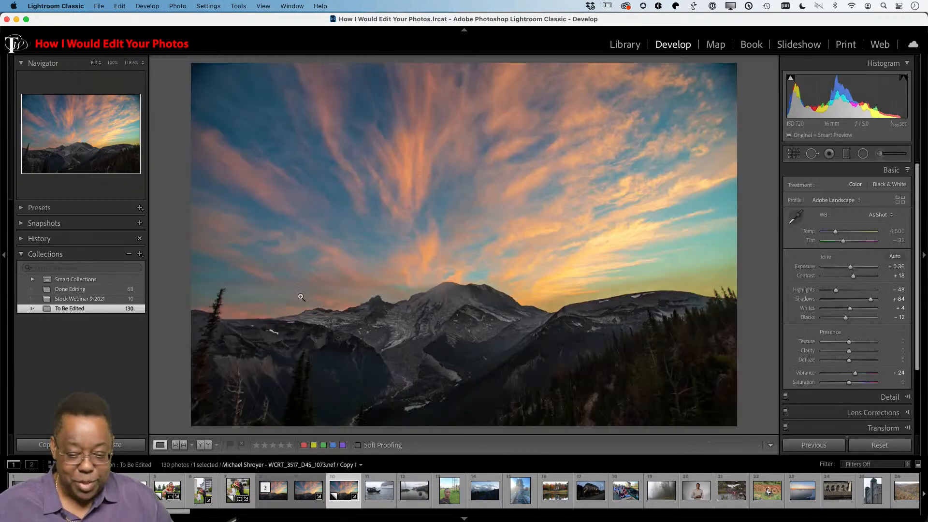
{"action": "left_click", "coordinate": [880, 447]}
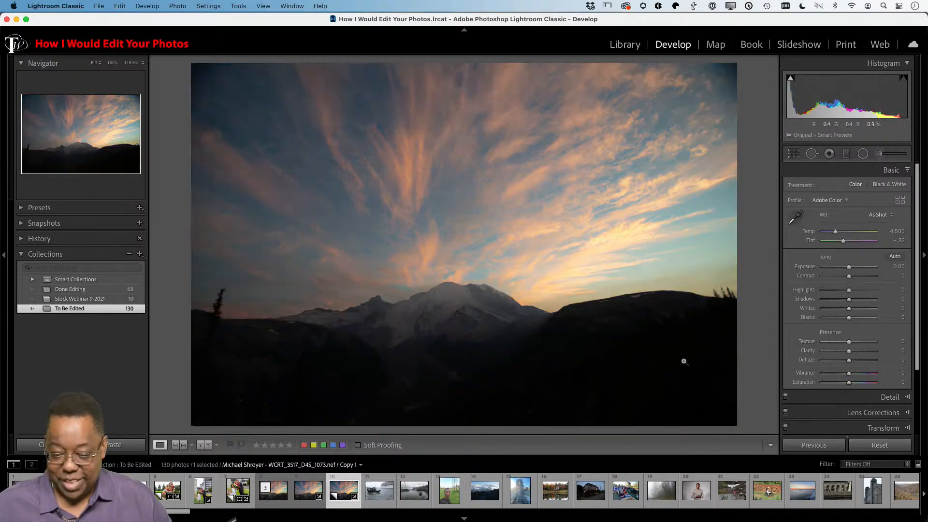
{"action": "key", "text": "g"}
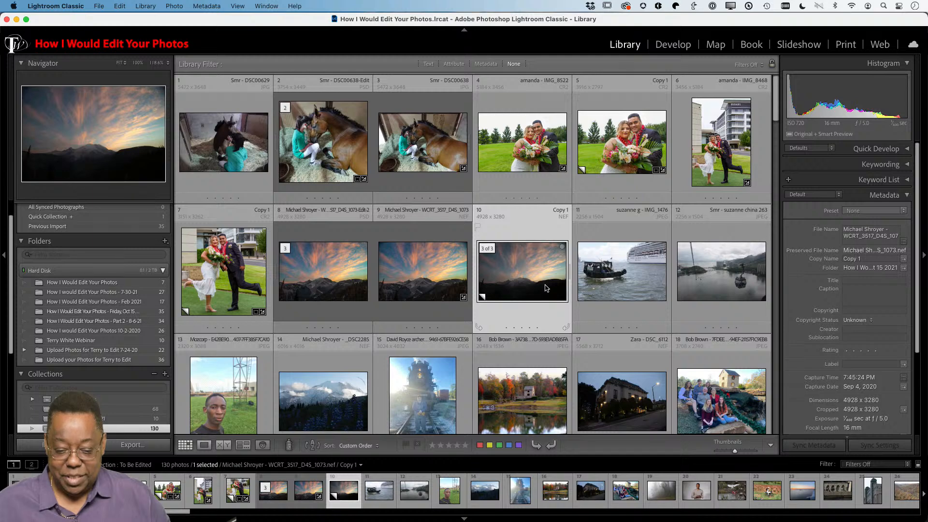
Compare the unedited virtual copy with the retouched sunset photo in full screen.
{"action": "double_click", "coordinate": [540, 282]}
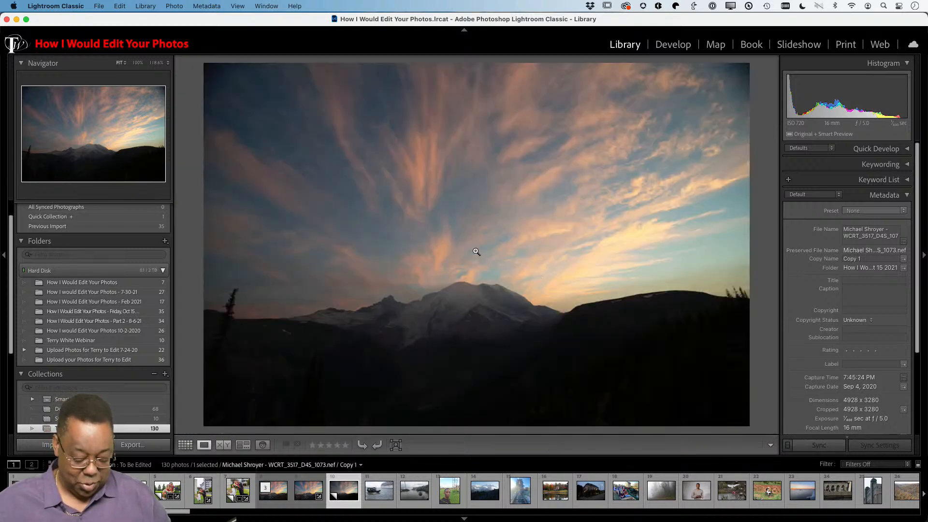
{"action": "key", "text": "f"}
{"action": "key", "text": "Right"}
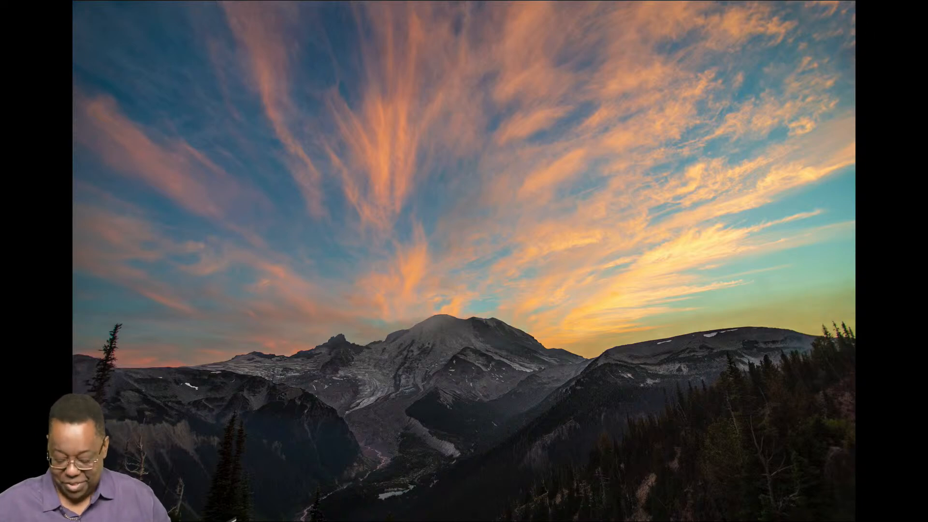
{"action": "key", "text": "backslash"}
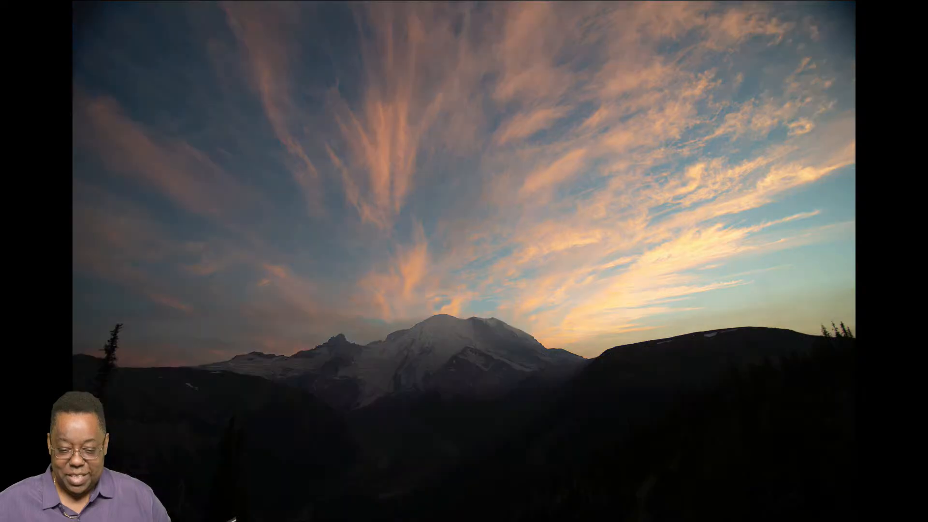
{"action": "key", "text": "backslash"}
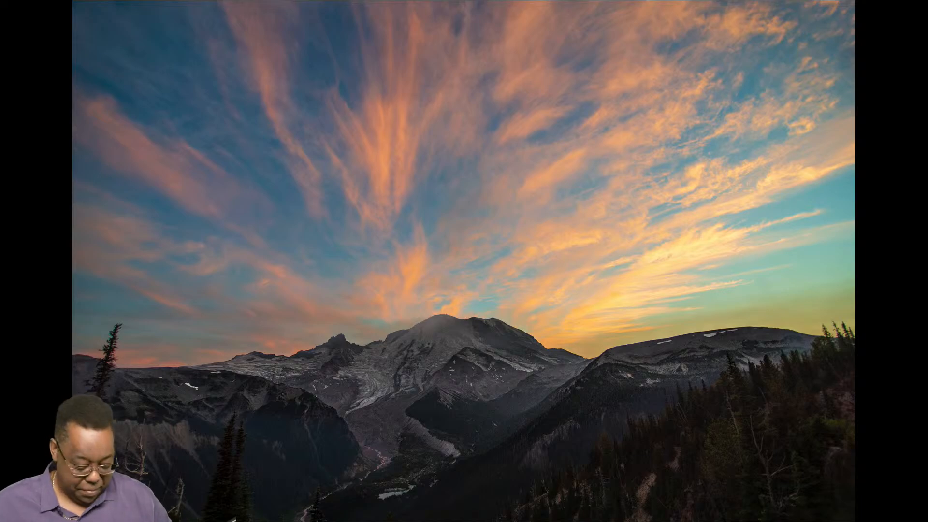
{"action": "key", "text": "Escape"}
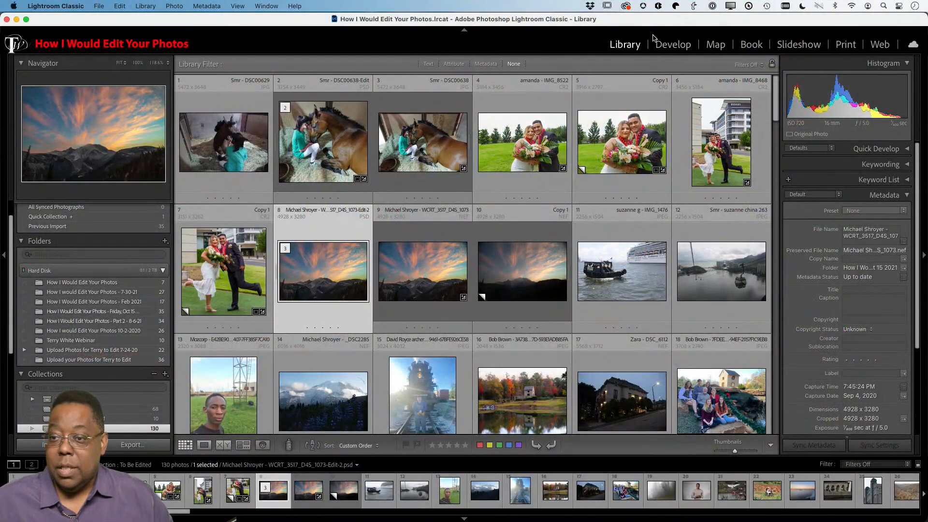
Open the photo of the small boat beside the cruise ship in Develop, keeping the Color profile.
{"action": "left_click", "coordinate": [629, 292]}
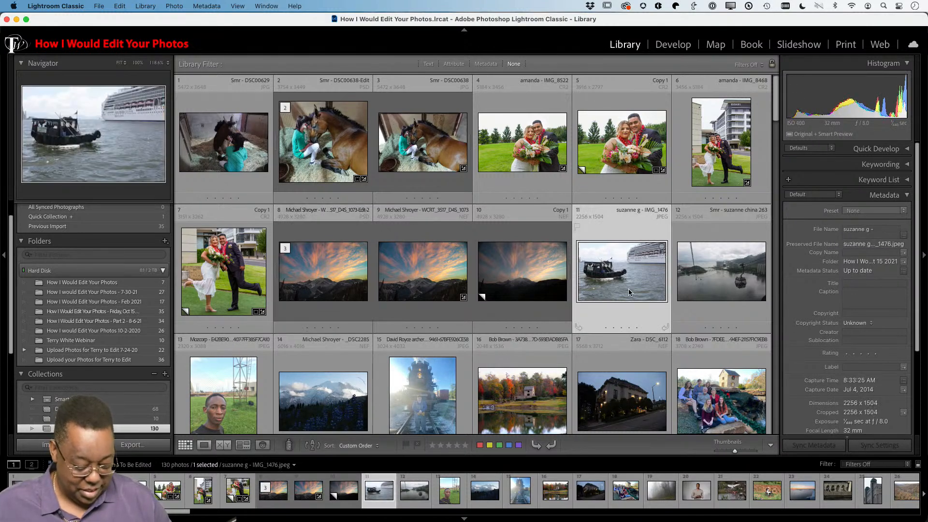
{"action": "key", "text": "d"}
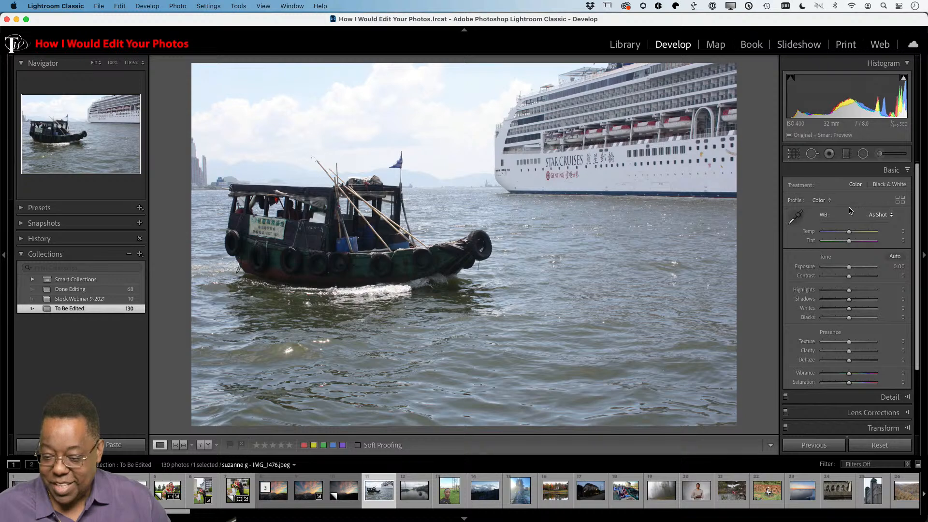
{"action": "left_click", "coordinate": [819, 200]}
{"action": "left_click", "coordinate": [834, 177]}
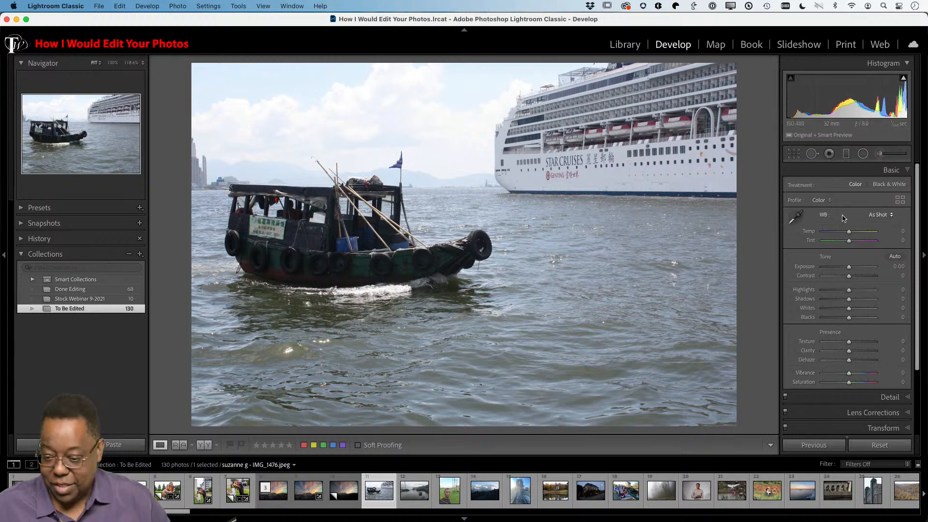
Straighten the boat photo by tracing the horizon with the crop's Angle tool, giving an angle of 0.03.
{"action": "left_click", "coordinate": [797, 155]}
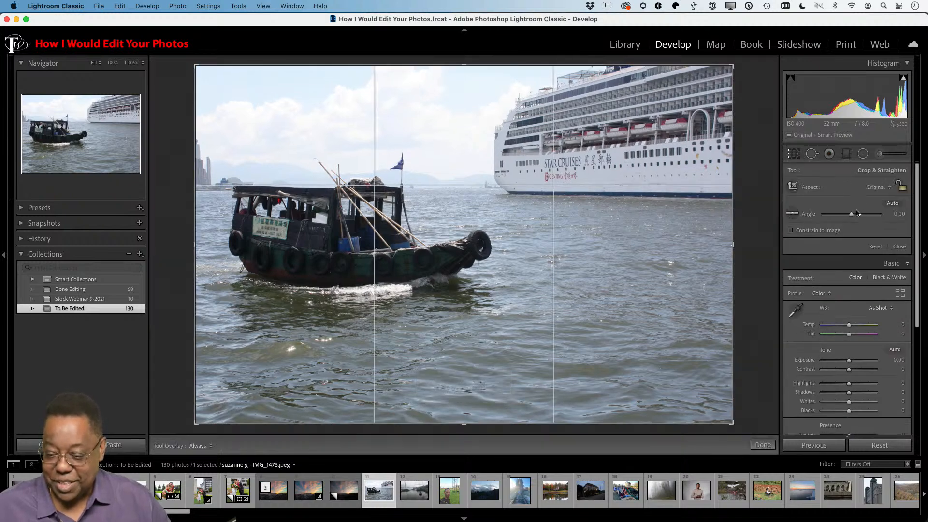
{"action": "left_click", "coordinate": [793, 215]}
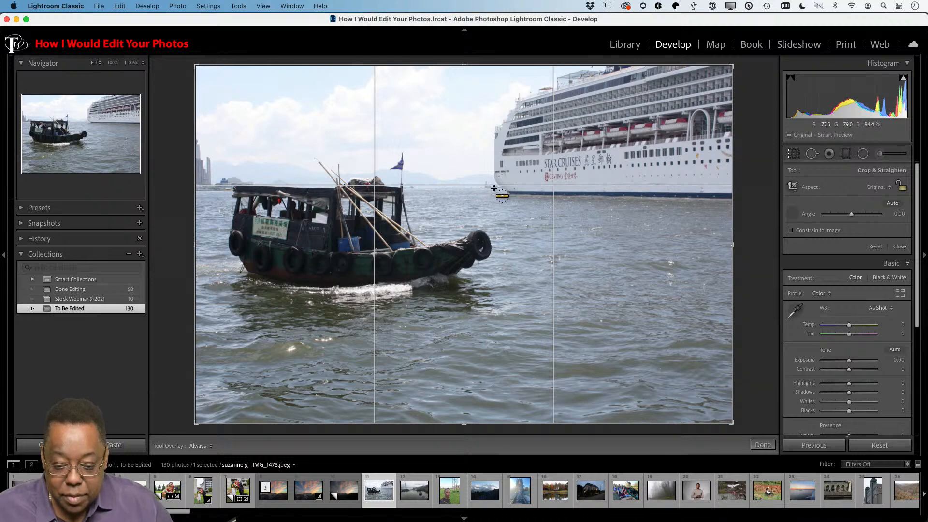
{"action": "left_click_drag", "start_coordinate": [496, 189], "coordinate": [205, 188]}
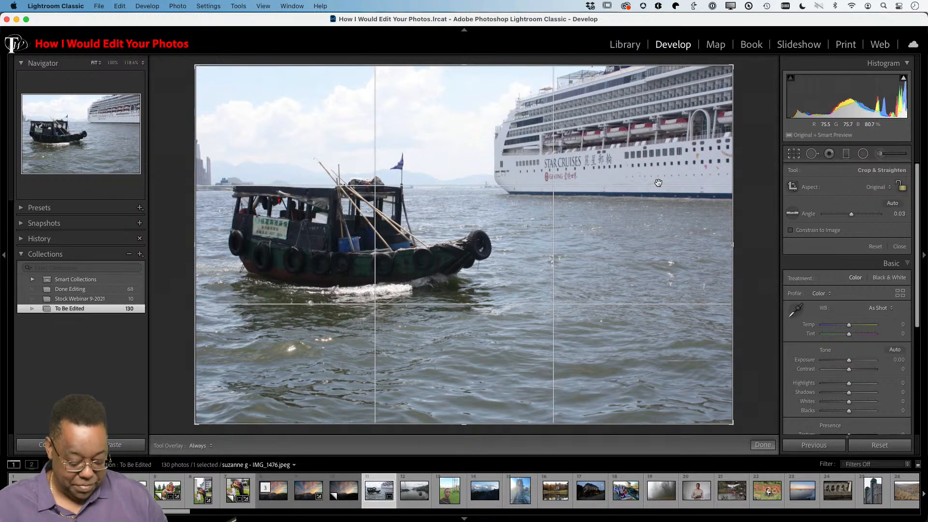
{"action": "key", "text": "g"}
{"action": "key", "text": "d"}
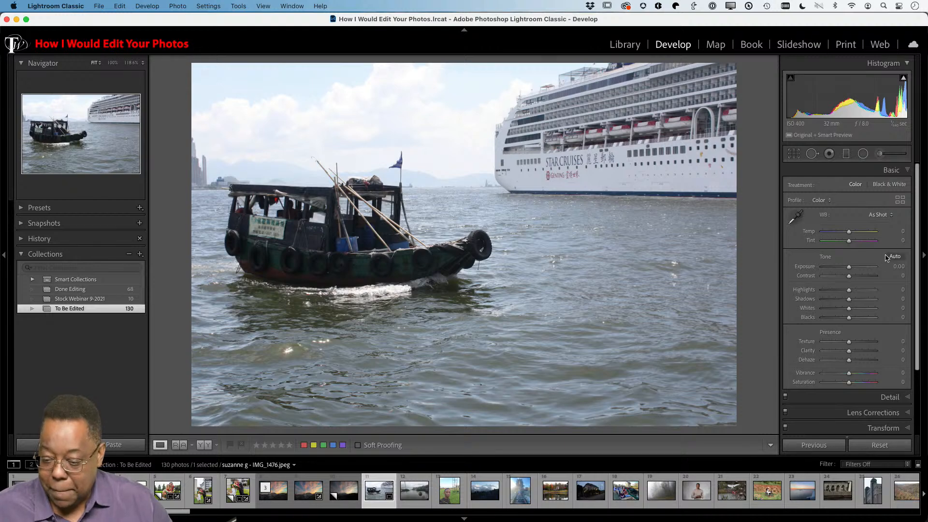
Apply Auto tone to the boat photo, set Dehaze to +48, compare with the Before version, and reset Shadows to 0.
{"action": "left_click", "coordinate": [893, 256]}
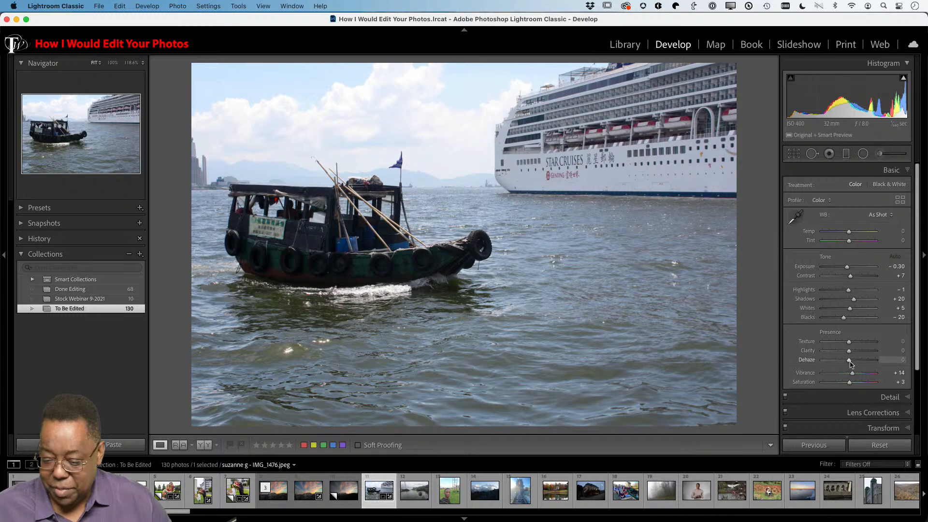
{"action": "left_click_drag", "start_coordinate": [850, 361], "coordinate": [865, 363]}
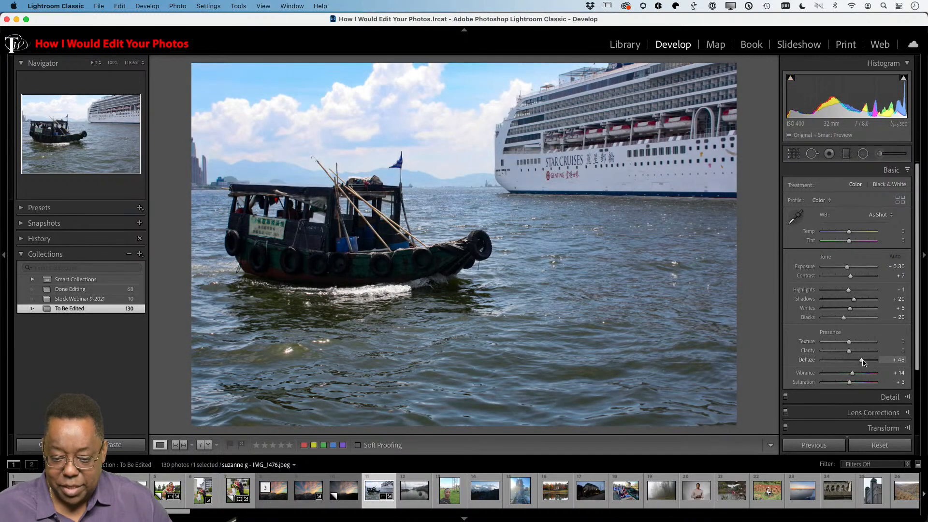
{"action": "key", "text": "backslash"}
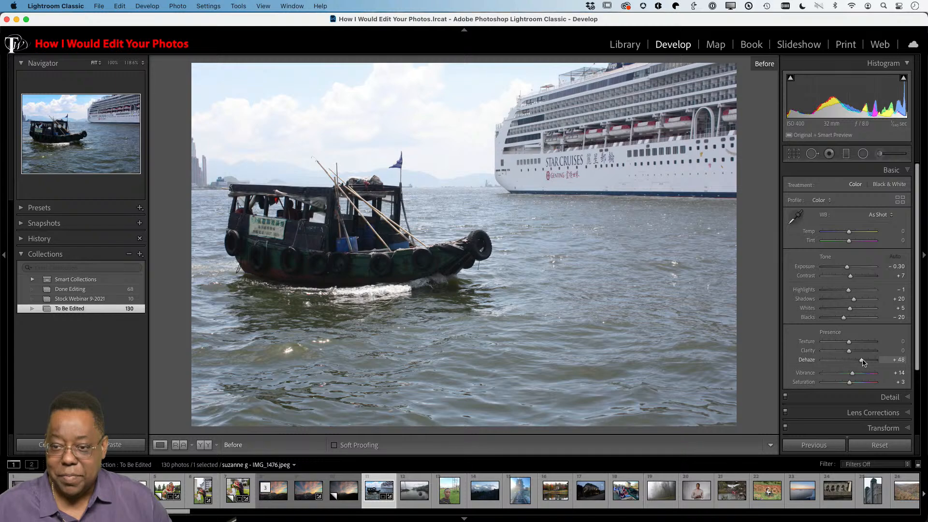
{"action": "key", "text": "backslash"}
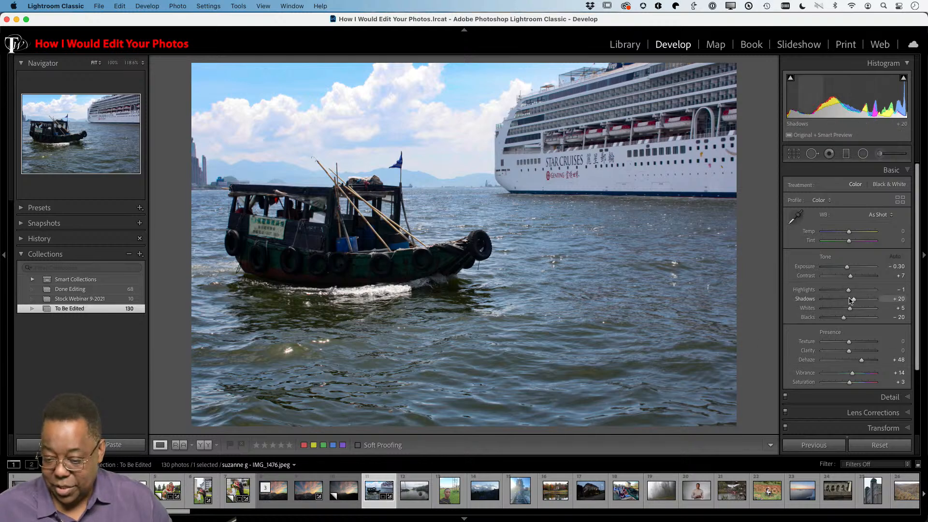
{"action": "mouse_move", "coordinate": [853, 301]}
{"action": "left_mouse_down"}
{"action": "mouse_move", "coordinate": [876, 301]}
{"action": "mouse_move", "coordinate": [858, 303]}
{"action": "left_mouse_up"}
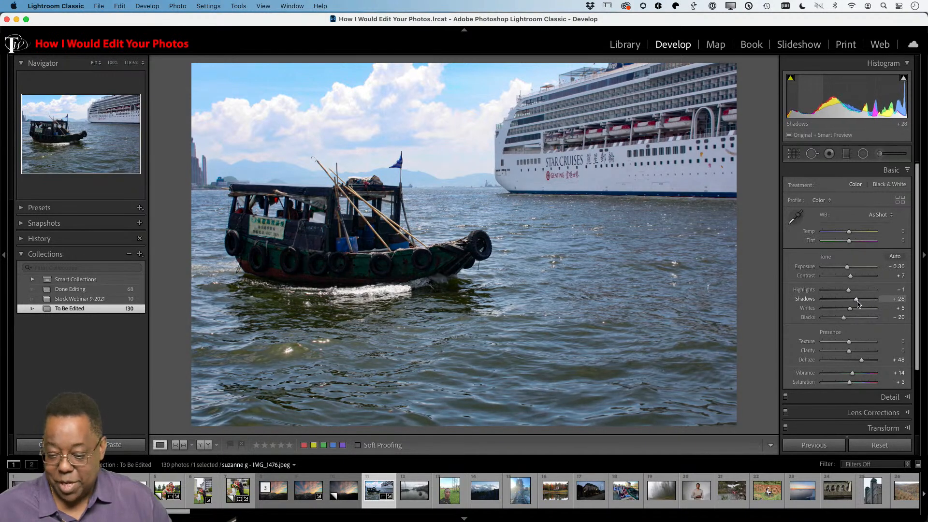
{"action": "double_click", "coordinate": [854, 303]}
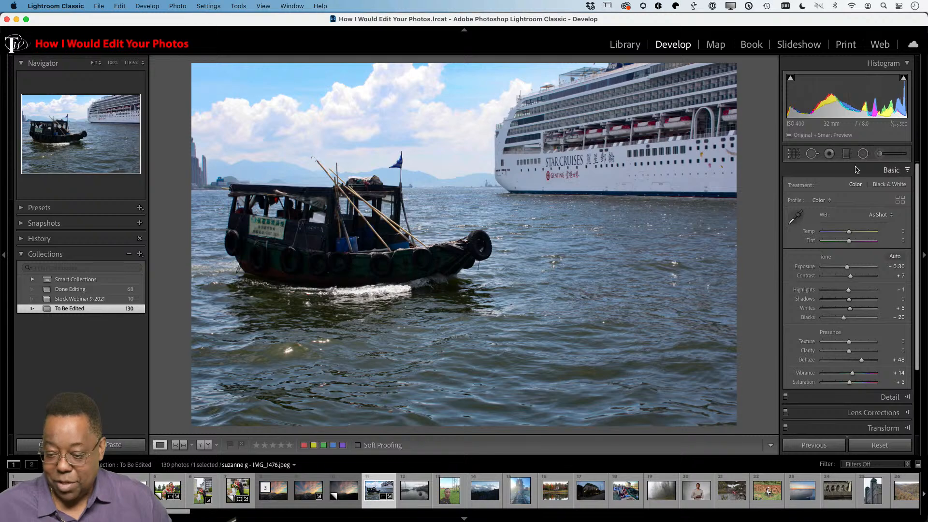
Paint over the small dark boat with the Adjustment Brush using the Shadows effect at 25.
{"action": "left_click", "coordinate": [882, 154]}
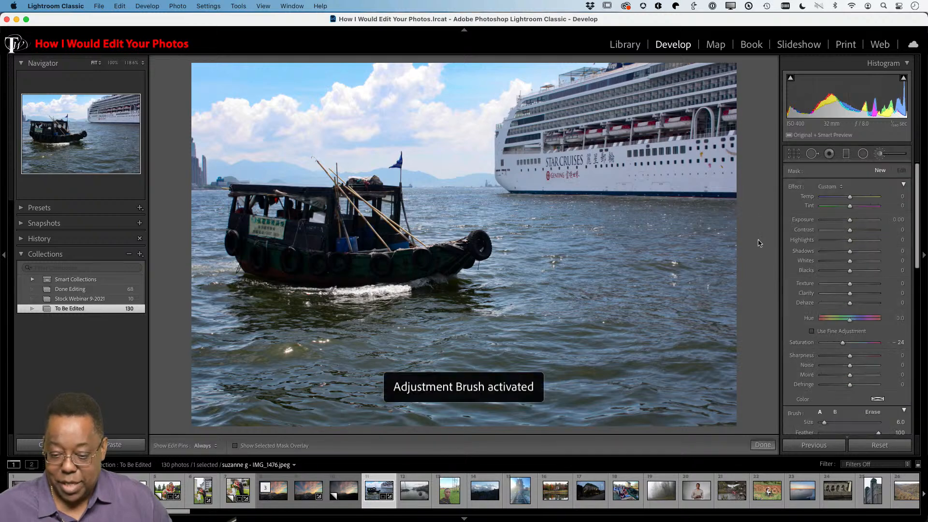
{"action": "left_click", "coordinate": [836, 188]}
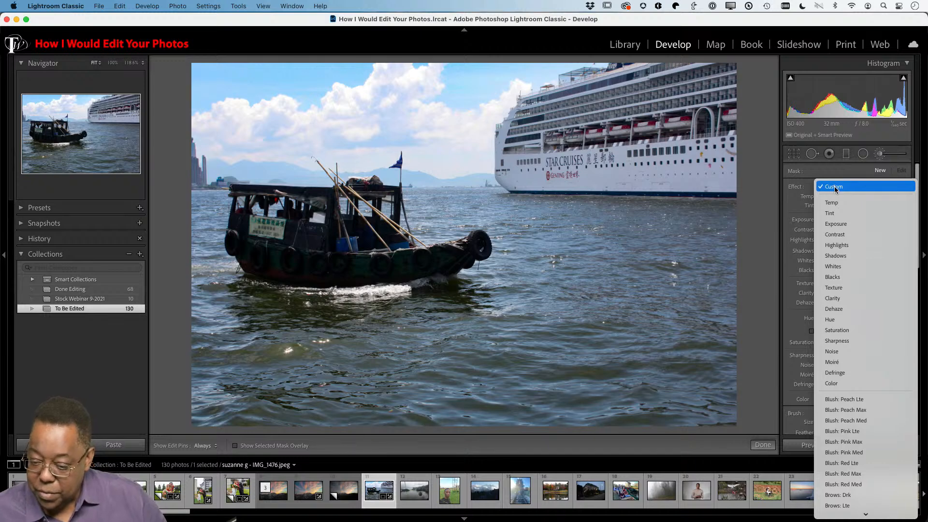
{"action": "left_click", "coordinate": [845, 256]}
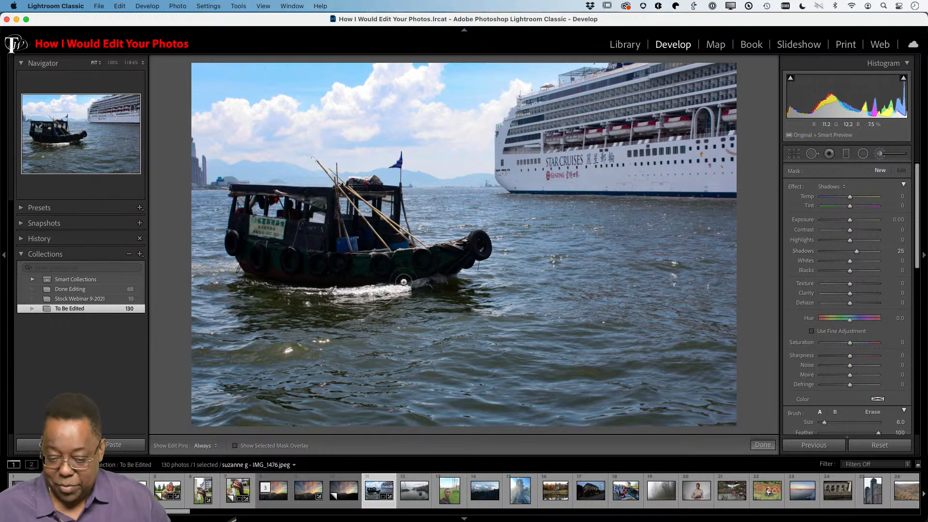
{"action": "key", "text": "h"}
{"action": "mouse_move", "coordinate": [447, 260]}
{"action": "left_mouse_down"}
{"action": "mouse_move", "coordinate": [255, 268]}
{"action": "mouse_move", "coordinate": [245, 255]}
{"action": "mouse_move", "coordinate": [269, 264]}
{"action": "mouse_move", "coordinate": [290, 250]}
{"action": "mouse_move", "coordinate": [281, 223]}
{"action": "mouse_move", "coordinate": [269, 237]}
{"action": "mouse_move", "coordinate": [248, 224]}
{"action": "mouse_move", "coordinate": [236, 230]}
{"action": "mouse_move", "coordinate": [248, 243]}
{"action": "mouse_move", "coordinate": [297, 230]}
{"action": "mouse_move", "coordinate": [295, 201]}
{"action": "mouse_move", "coordinate": [336, 240]}
{"action": "mouse_move", "coordinate": [390, 243]}
{"action": "mouse_move", "coordinate": [390, 230]}
{"action": "mouse_move", "coordinate": [333, 262]}
{"action": "mouse_move", "coordinate": [265, 270]}
{"action": "mouse_move", "coordinate": [408, 274]}
{"action": "mouse_move", "coordinate": [481, 243]}
{"action": "mouse_move", "coordinate": [399, 262]}
{"action": "mouse_move", "coordinate": [296, 266]}
{"action": "left_mouse_up"}
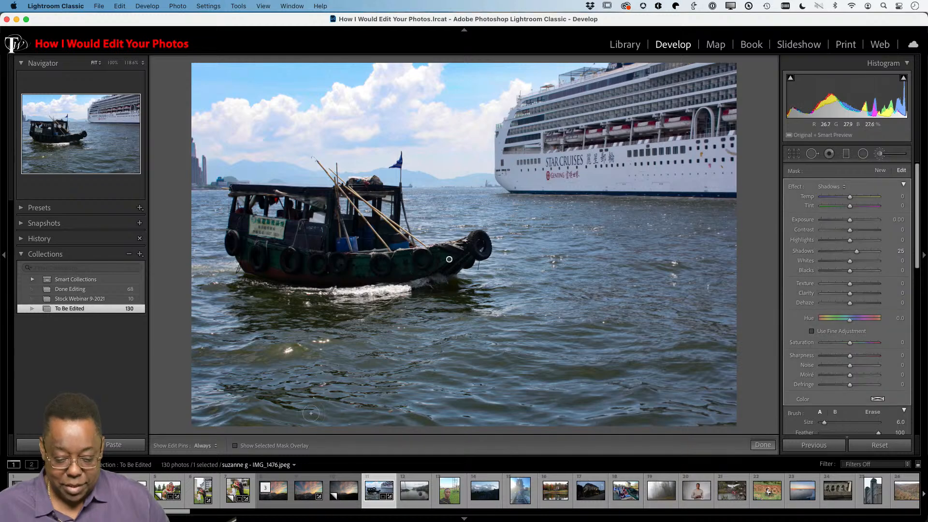
Fill the missed spots of the boat mask with its overlay shown, and raise the mask's Shadows to 97.
{"action": "left_click", "coordinate": [236, 445]}
{"action": "key", "text": "h"}
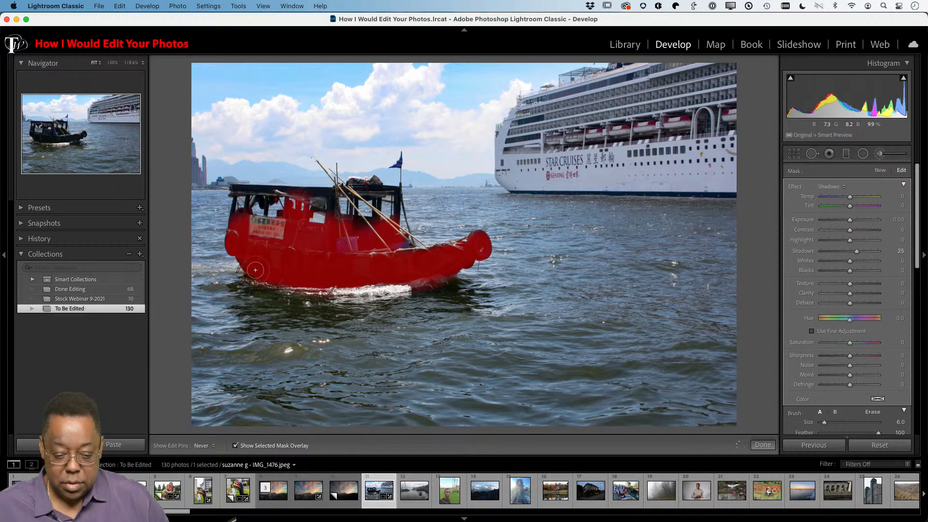
{"action": "mouse_move", "coordinate": [404, 278]}
{"action": "left_mouse_down"}
{"action": "mouse_move", "coordinate": [401, 245]}
{"action": "mouse_move", "coordinate": [410, 249]}
{"action": "mouse_move", "coordinate": [394, 237]}
{"action": "left_mouse_up"}
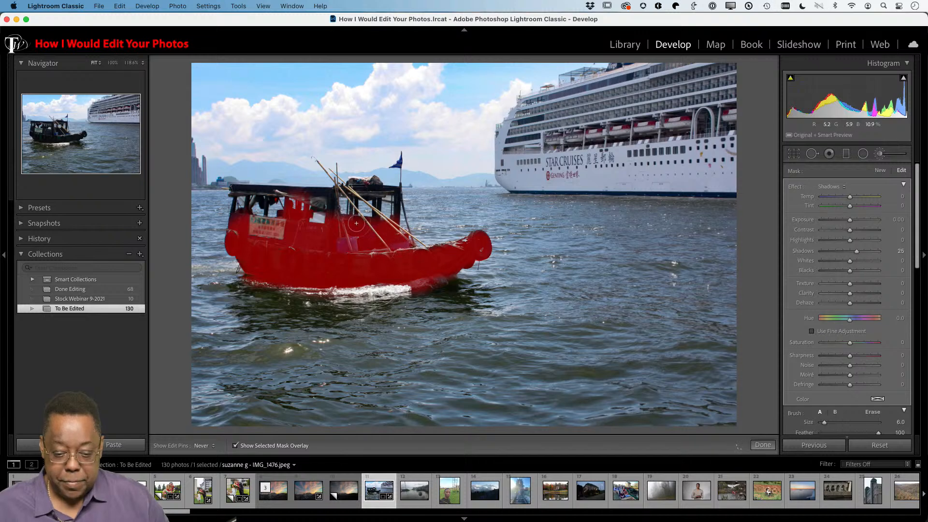
{"action": "left_click", "coordinate": [236, 446]}
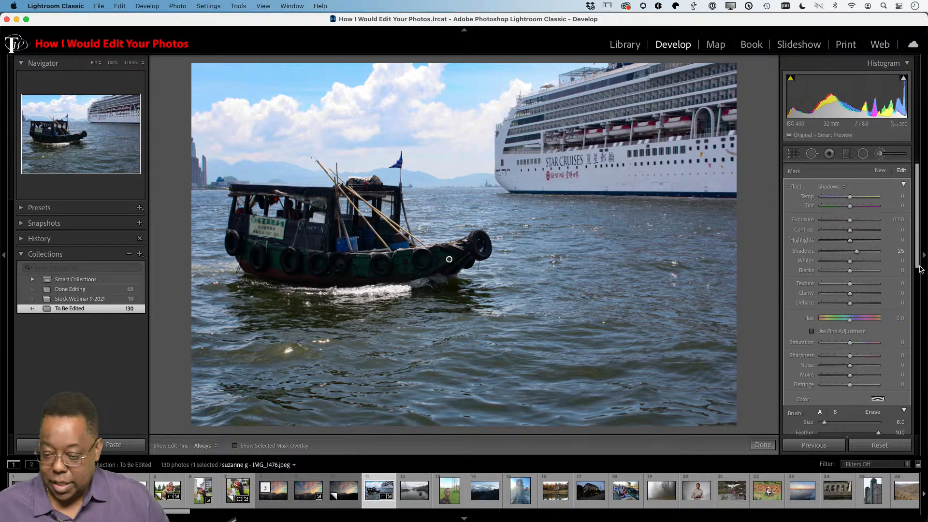
{"action": "left_click_drag", "start_coordinate": [857, 254], "coordinate": [880, 253]}
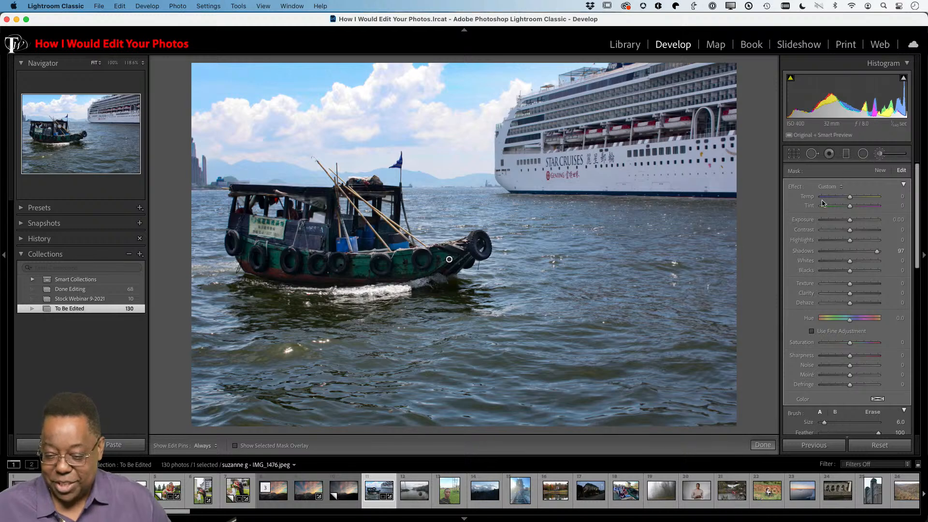
Start a new brush mask with brush size 26 and paint it over the harbour water around the boat.
{"action": "left_click", "coordinate": [880, 170]}
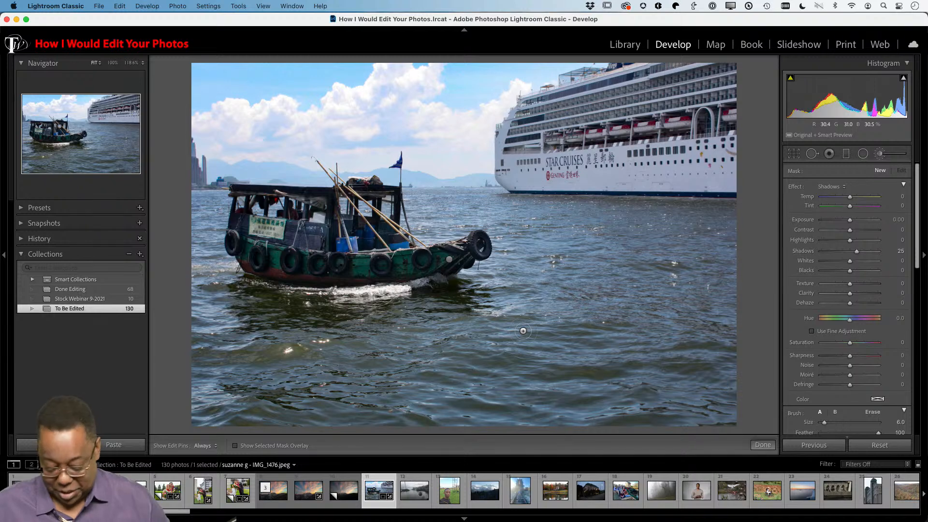
{"action": "scroll", "coordinate": [549, 328], "scroll_direction": "up", "scroll_amount": 4}
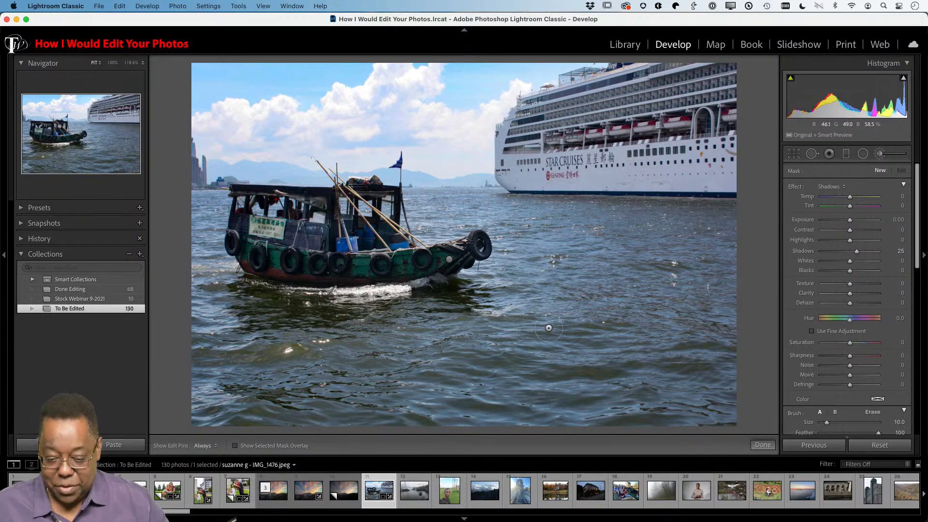
{"action": "key", "text": "bracketright"}
{"action": "key", "text": "bracketright"}
{"action": "key", "text": "bracketright"}
{"action": "key", "text": "bracketright"}
{"action": "key", "text": "bracketright"}
{"action": "key", "text": "bracketright"}
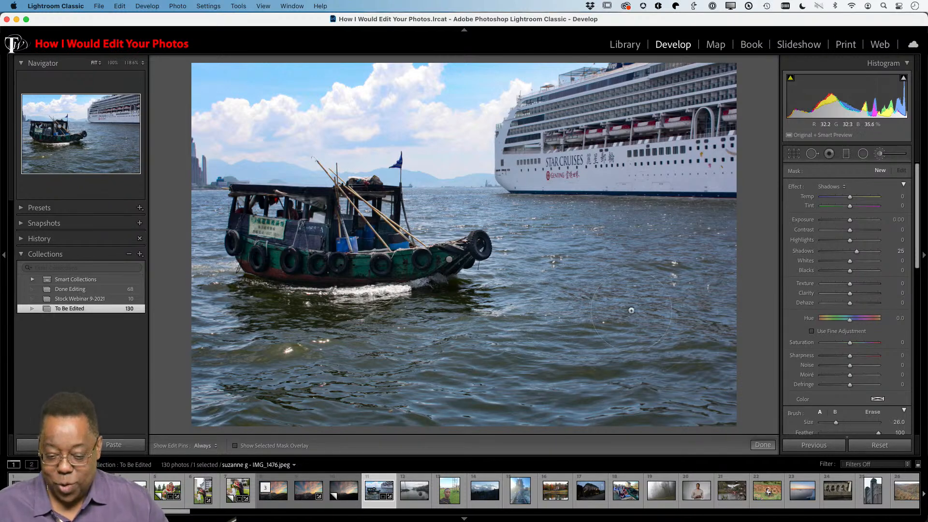
{"action": "key", "text": "h"}
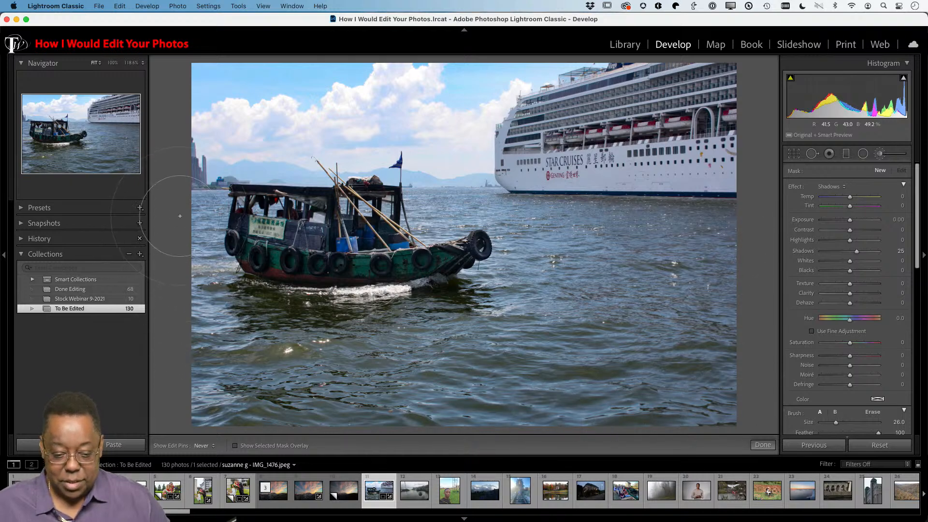
{"action": "left_click_drag", "start_coordinate": [180, 216], "coordinate": [209, 232]}
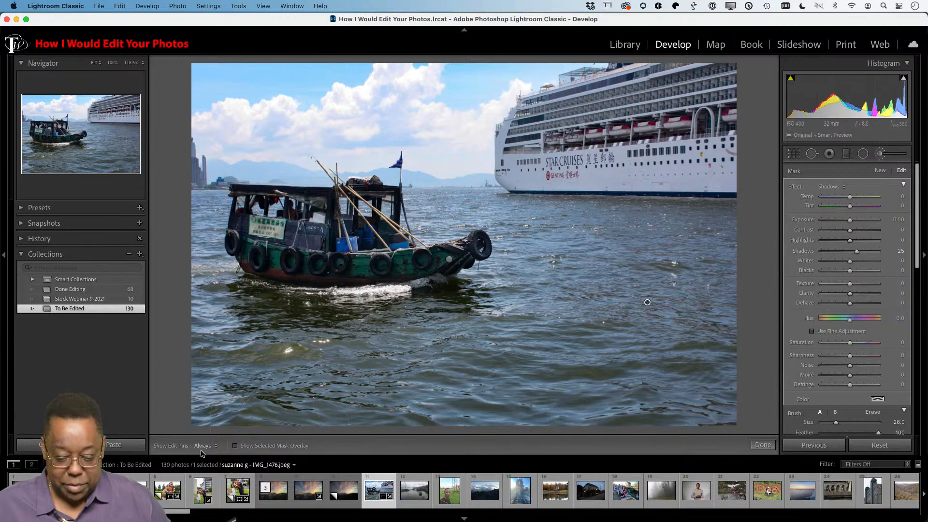
Show the water mask's overlay and paint the missed water near the horizon and the boat's bow with brush size 6.
{"action": "left_click", "coordinate": [235, 446]}
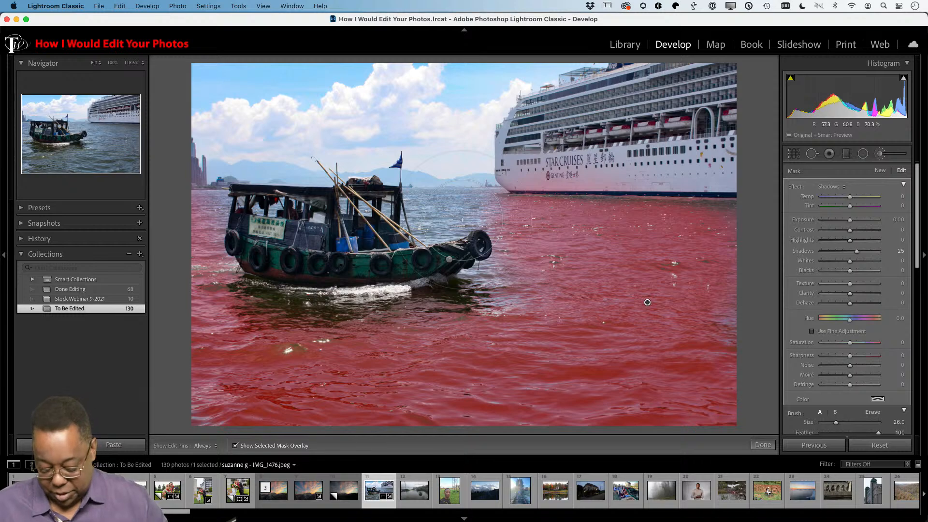
{"action": "scroll", "coordinate": [461, 220], "scroll_direction": "down", "scroll_amount": 4}
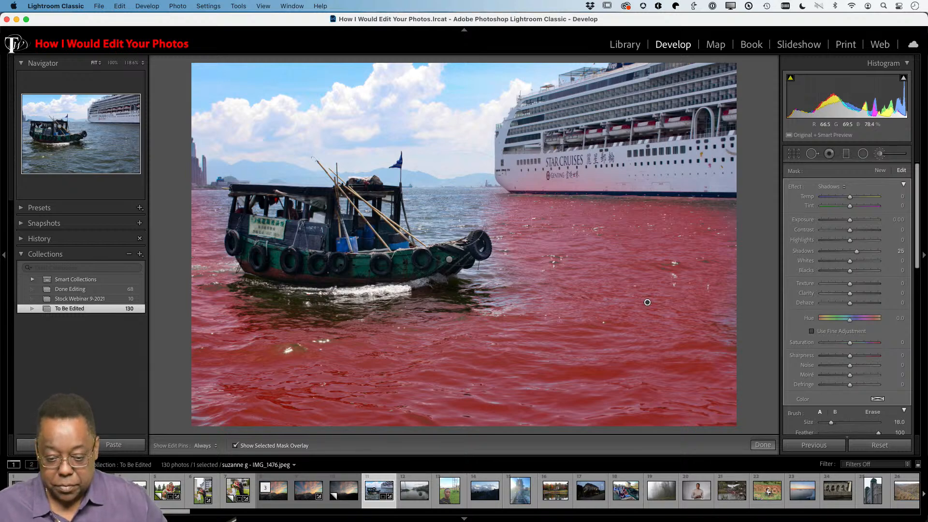
{"action": "scroll", "coordinate": [460, 221], "scroll_direction": "down", "scroll_amount": 3}
{"action": "mouse_move", "coordinate": [467, 210]}
{"action": "left_mouse_down"}
{"action": "mouse_move", "coordinate": [458, 210]}
{"action": "mouse_move", "coordinate": [533, 212]}
{"action": "left_mouse_up"}
{"action": "mouse_move", "coordinate": [522, 253]}
{"action": "left_mouse_down"}
{"action": "mouse_move", "coordinate": [485, 296]}
{"action": "mouse_move", "coordinate": [498, 266]}
{"action": "mouse_move", "coordinate": [511, 306]}
{"action": "mouse_move", "coordinate": [465, 279]}
{"action": "left_mouse_up"}
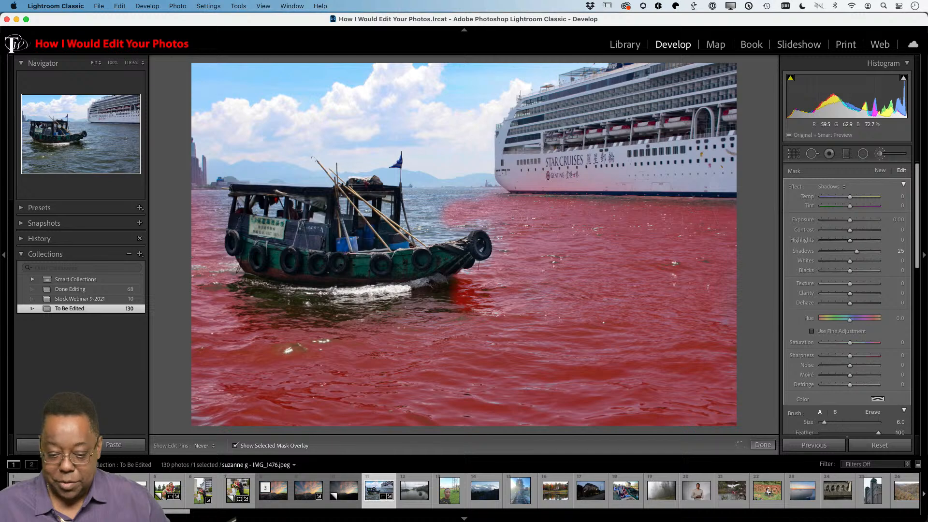
{"action": "mouse_move", "coordinate": [514, 219]}
{"action": "left_mouse_down"}
{"action": "mouse_move", "coordinate": [433, 212]}
{"action": "mouse_move", "coordinate": [411, 193]}
{"action": "mouse_move", "coordinate": [490, 191]}
{"action": "mouse_move", "coordinate": [461, 230]}
{"action": "mouse_move", "coordinate": [435, 232]}
{"action": "mouse_move", "coordinate": [406, 217]}
{"action": "mouse_move", "coordinate": [433, 248]}
{"action": "left_mouse_up"}
{"action": "key", "text": "h"}
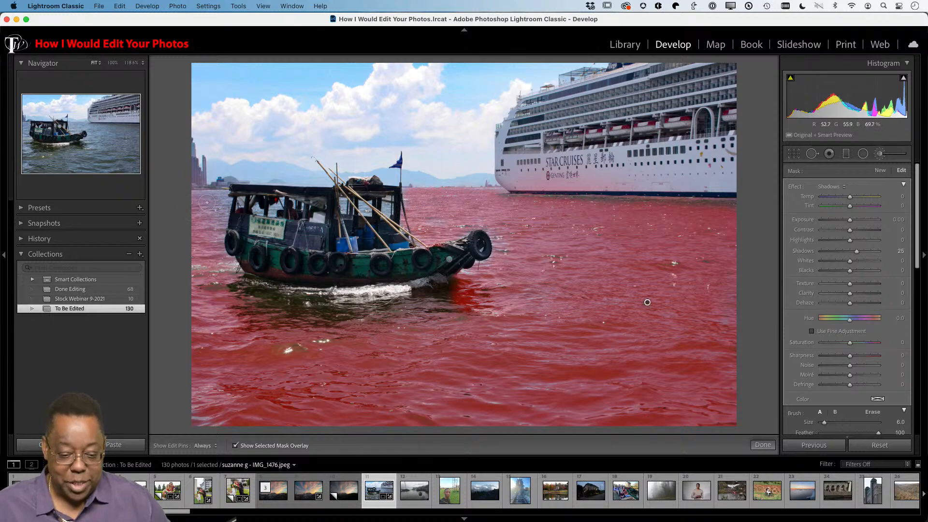
{"action": "key", "text": "h"}
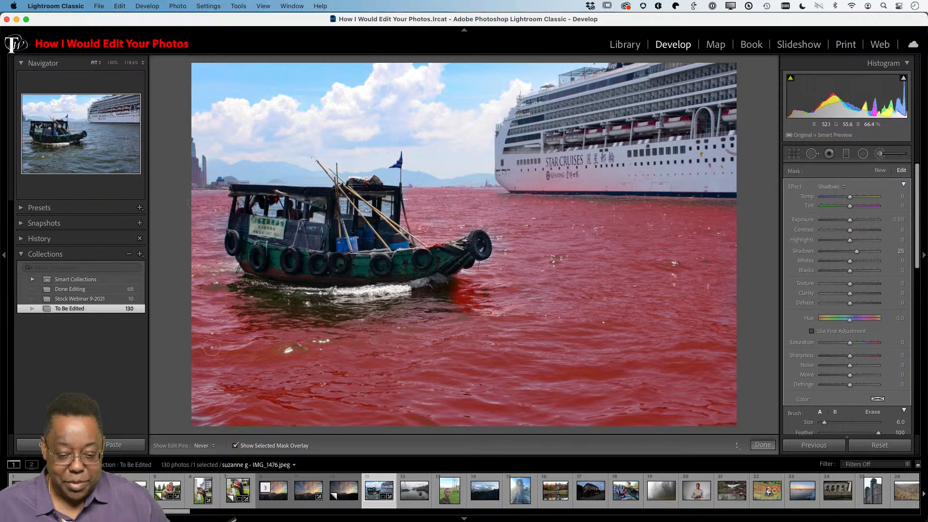
{"action": "key", "text": "h"}
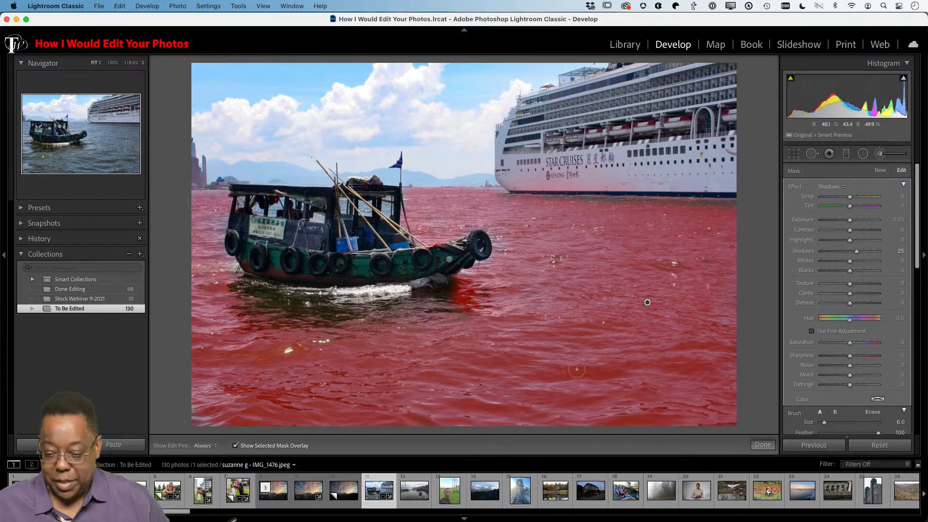
Reset the water mask's Shadows to 0 and cool its Temp to −16 with the mask overlay hidden.
{"action": "double_click", "coordinate": [858, 253]}
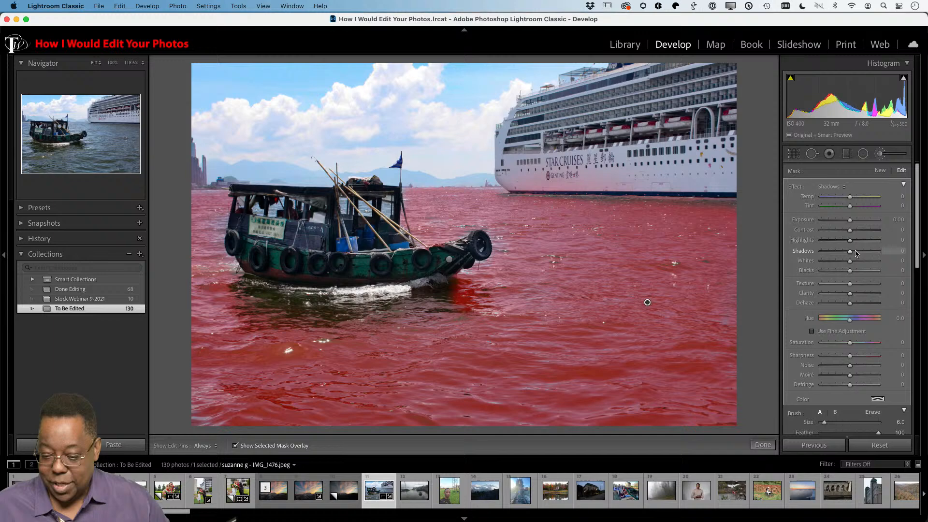
{"action": "left_click", "coordinate": [259, 444]}
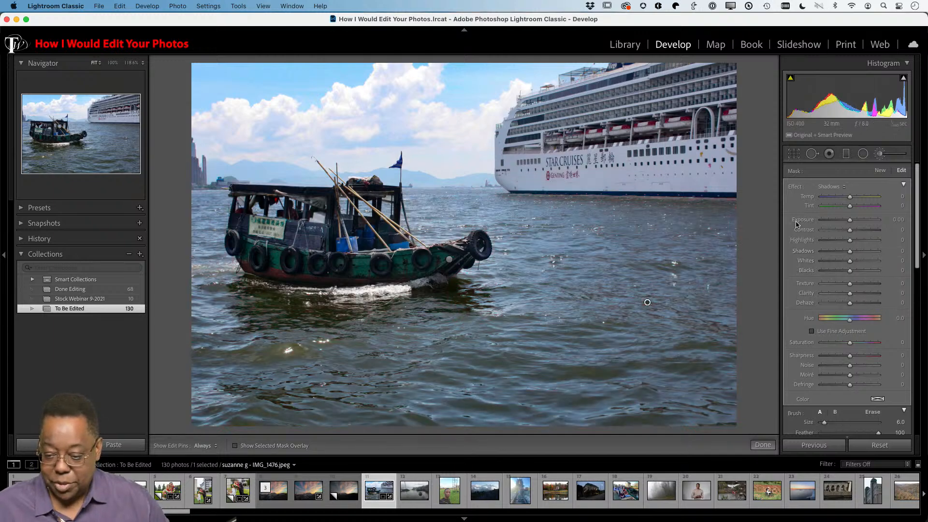
{"action": "left_click_drag", "start_coordinate": [850, 199], "coordinate": [842, 198]}
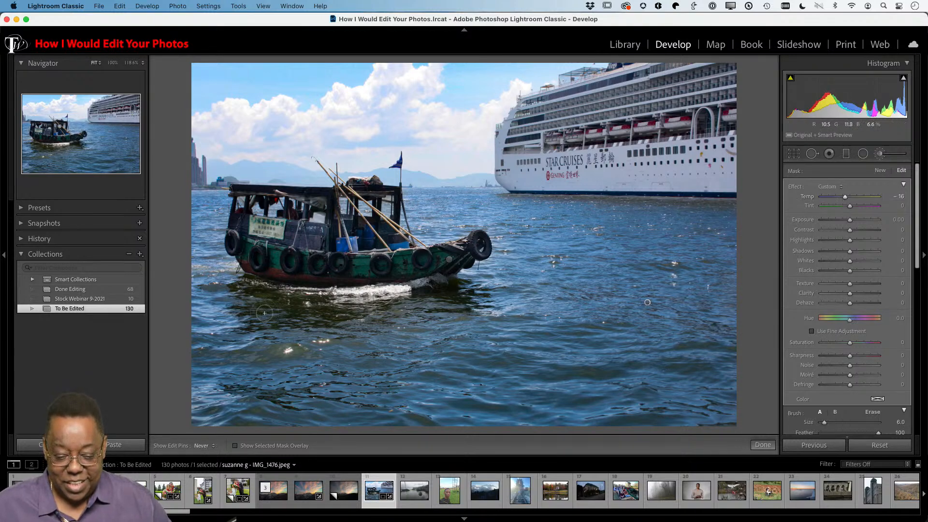
Paint the remaining water below the boat into the mask and set the mask's Temp to −14.
{"action": "key", "text": "h"}
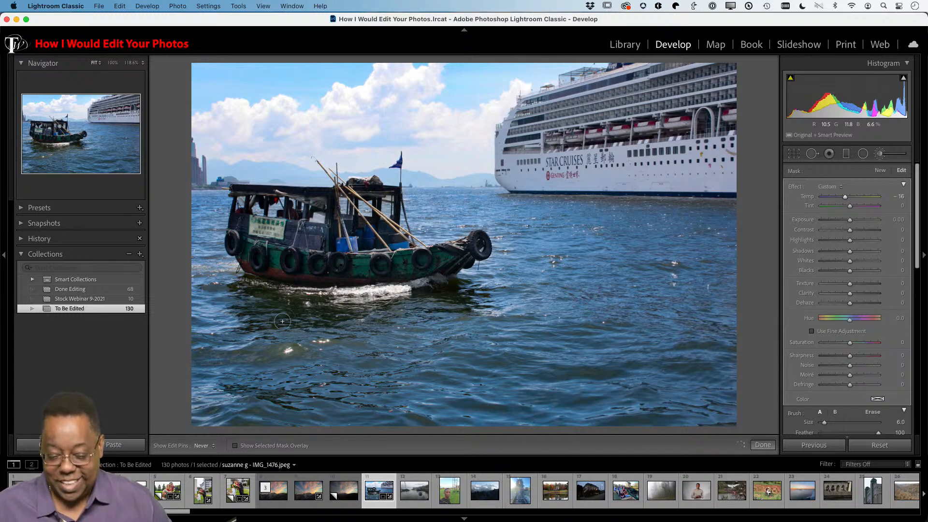
{"action": "key", "text": "h"}
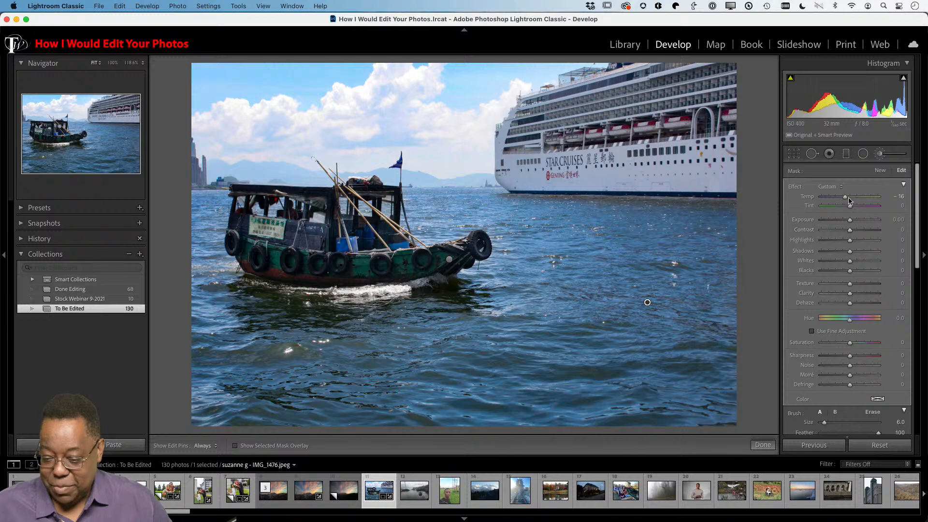
{"action": "left_click_drag", "start_coordinate": [845, 197], "coordinate": [847, 204]}
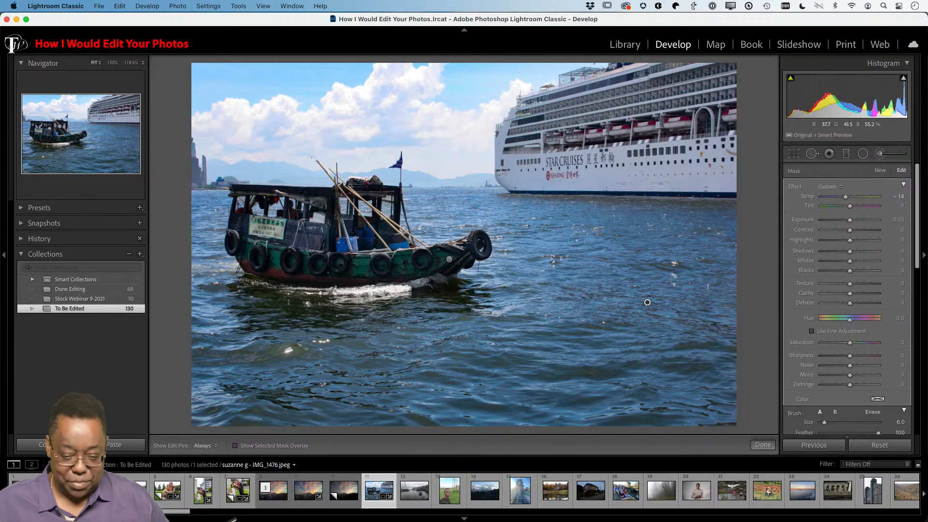
Open the grey cable car photo over the bay in Develop.
{"action": "key", "text": "g"}
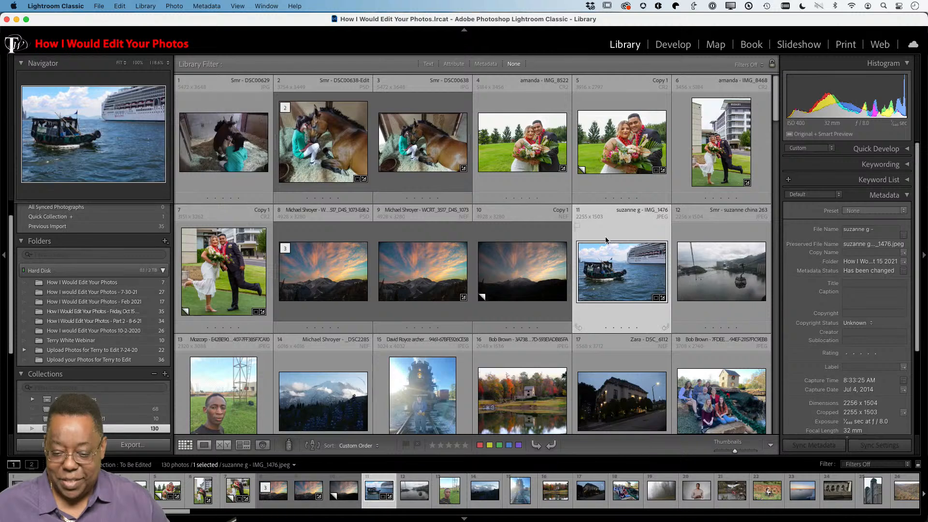
{"action": "left_click", "coordinate": [733, 284]}
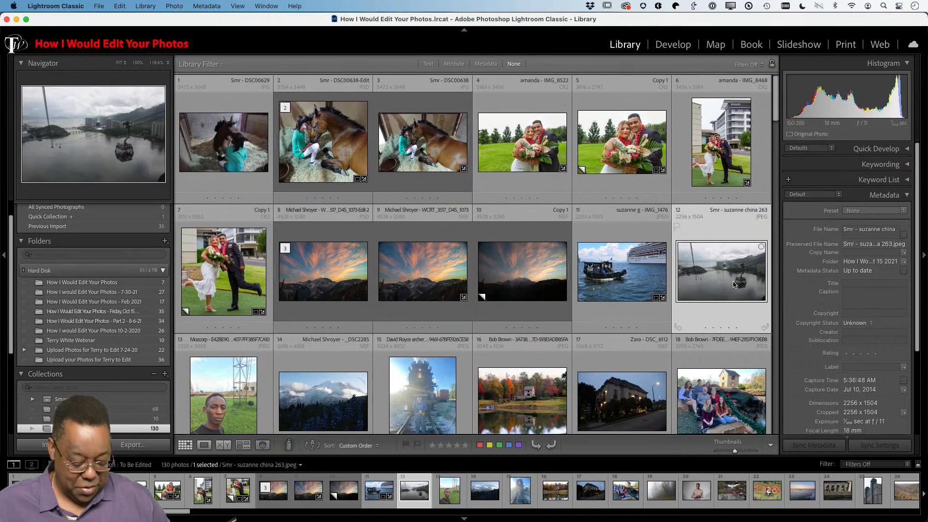
{"action": "key", "text": "d"}
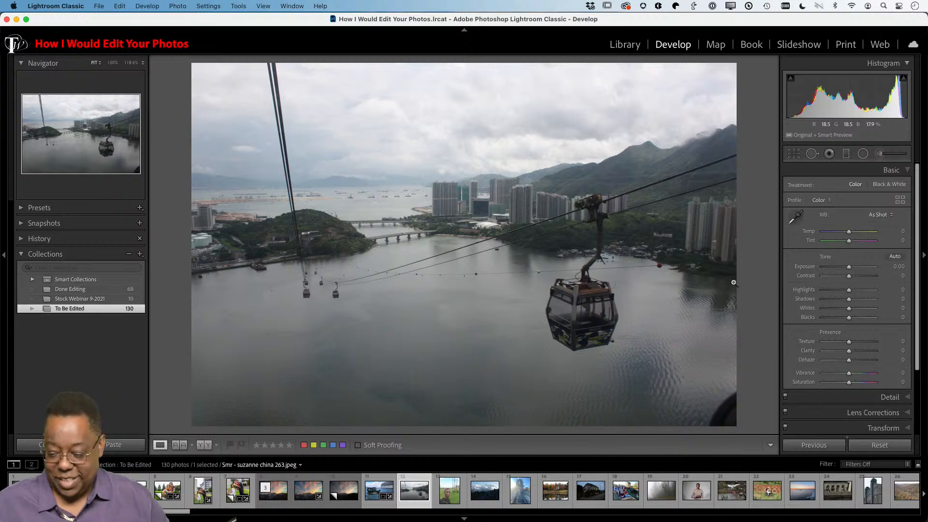
Apply the previous photo's settings to the cable car photo, and set Exposure to +0.65 and Dehaze to +67.
{"action": "left_click", "coordinate": [822, 445]}
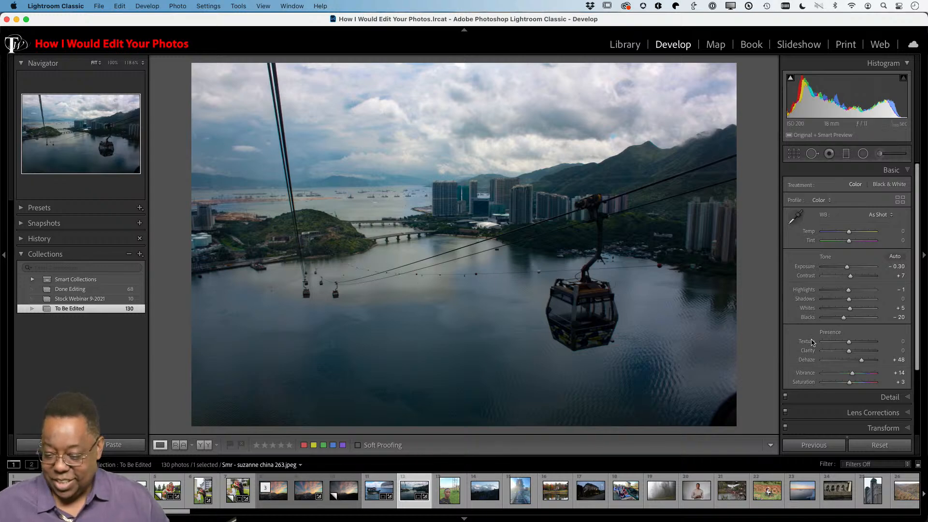
{"action": "left_click_drag", "start_coordinate": [850, 269], "coordinate": [855, 268]}
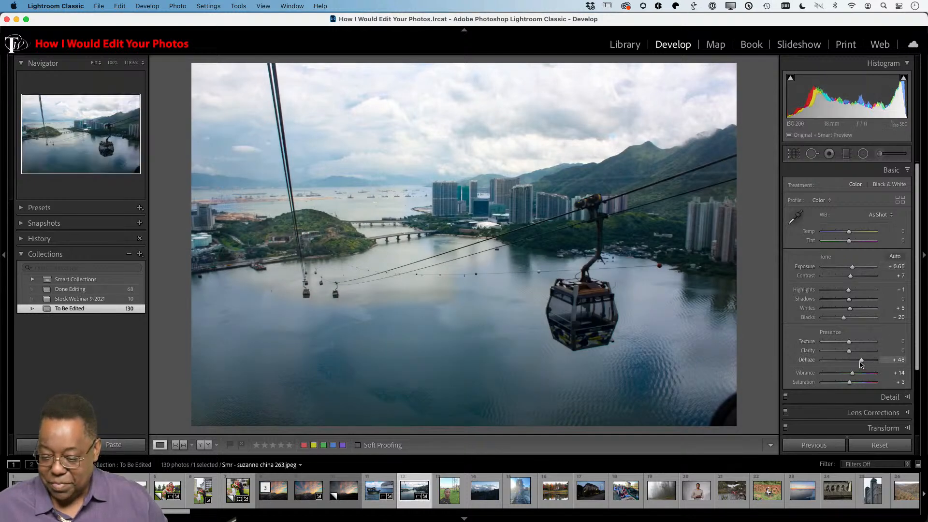
{"action": "left_click_drag", "start_coordinate": [862, 360], "coordinate": [865, 360]}
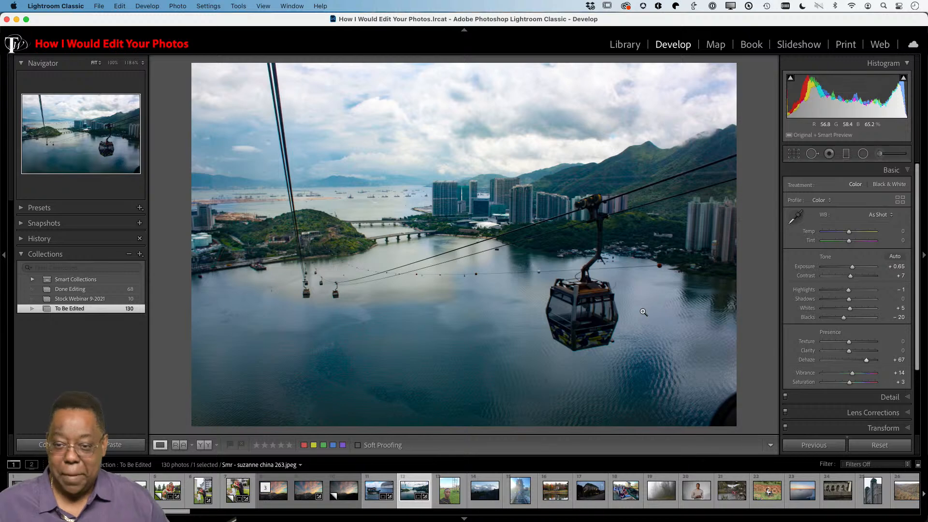
Open the selfie of the young man in front of the metal tower in Develop.
{"action": "key", "text": "g"}
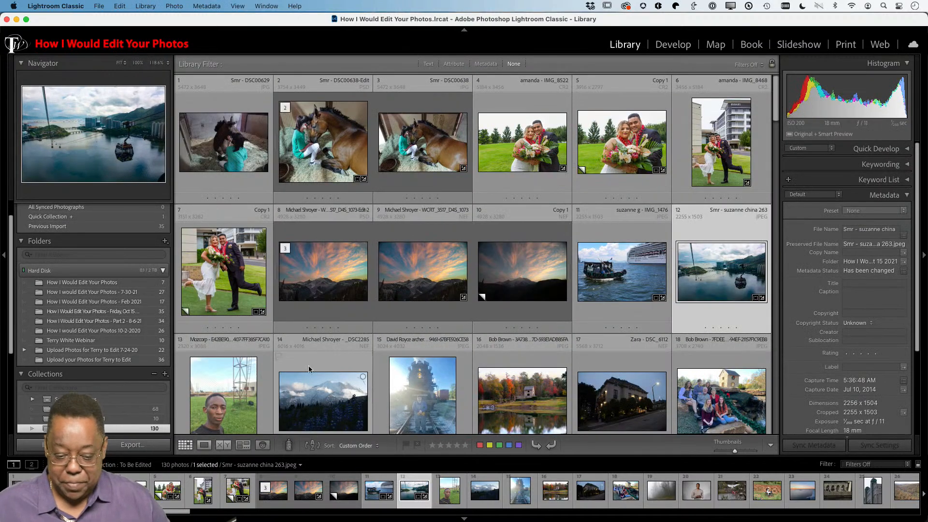
{"action": "scroll", "coordinate": [339, 364], "scroll_direction": "down", "scroll_amount": 2}
{"action": "scroll", "coordinate": [338, 363], "scroll_direction": "down", "scroll_amount": 2}
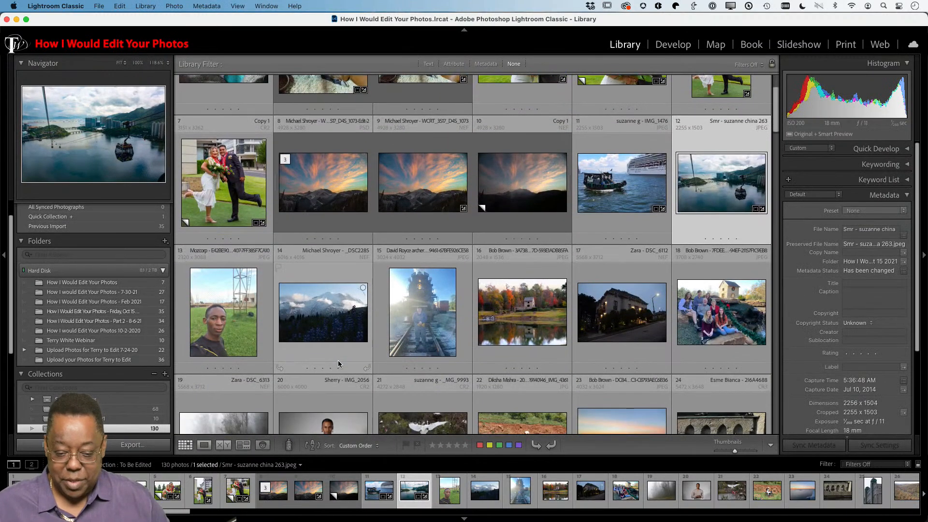
{"action": "double_click", "coordinate": [219, 337]}
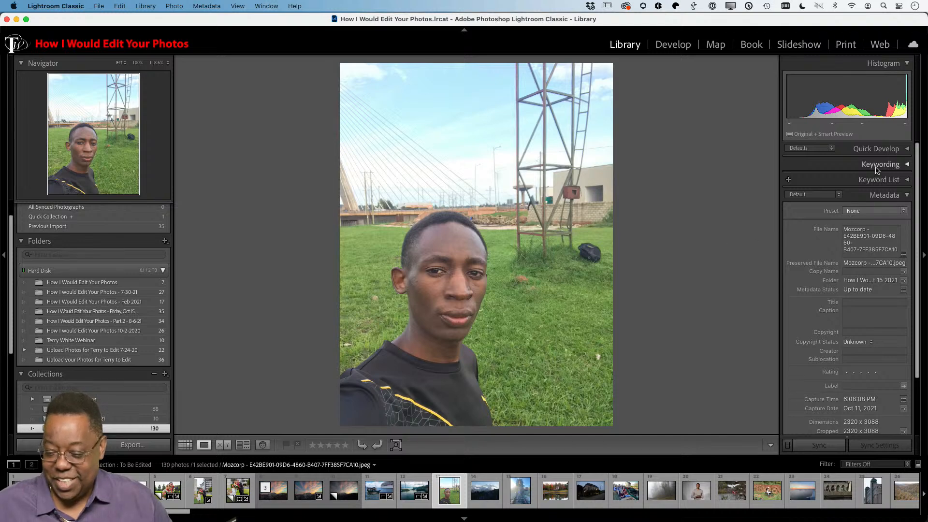
{"action": "key", "text": "d"}
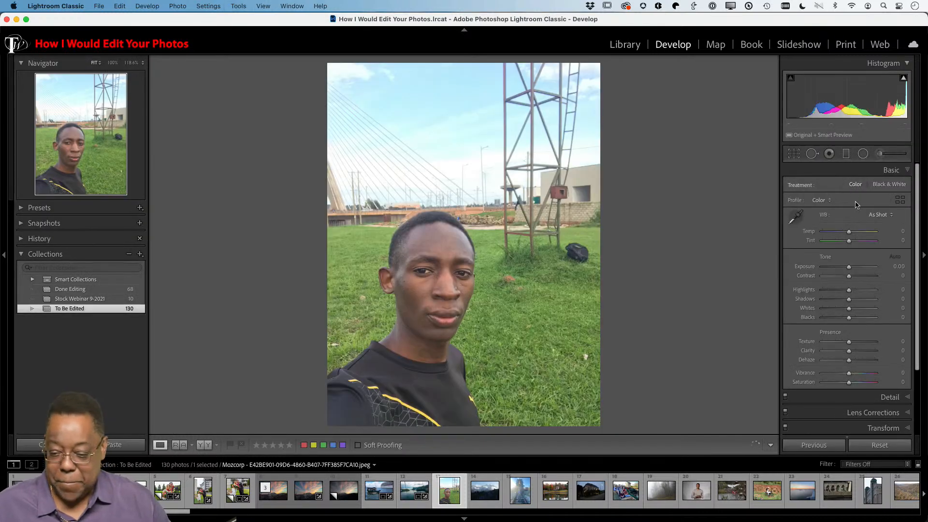
Apply automatic tone to the selfie, set Shadows to +91, and reset Vibrance and Saturation to 0.
{"action": "left_click", "coordinate": [818, 200]}
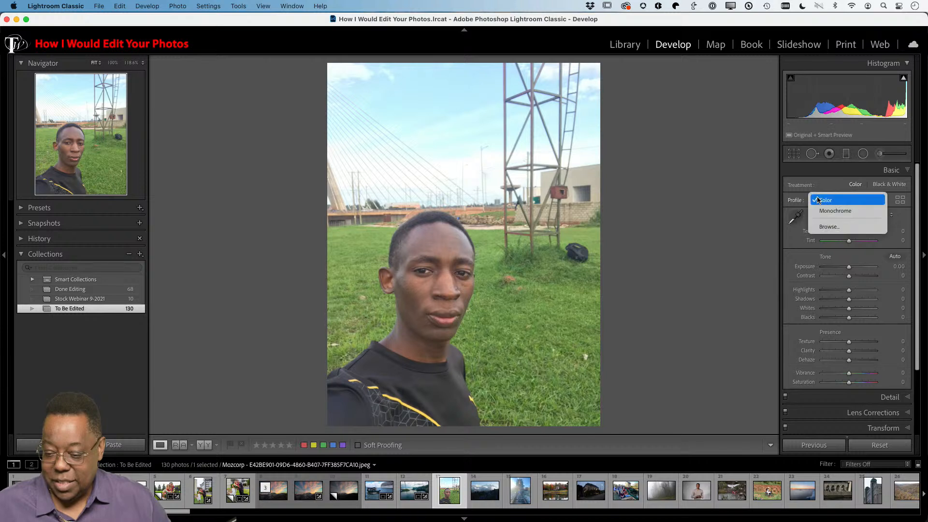
{"action": "left_click", "coordinate": [889, 247]}
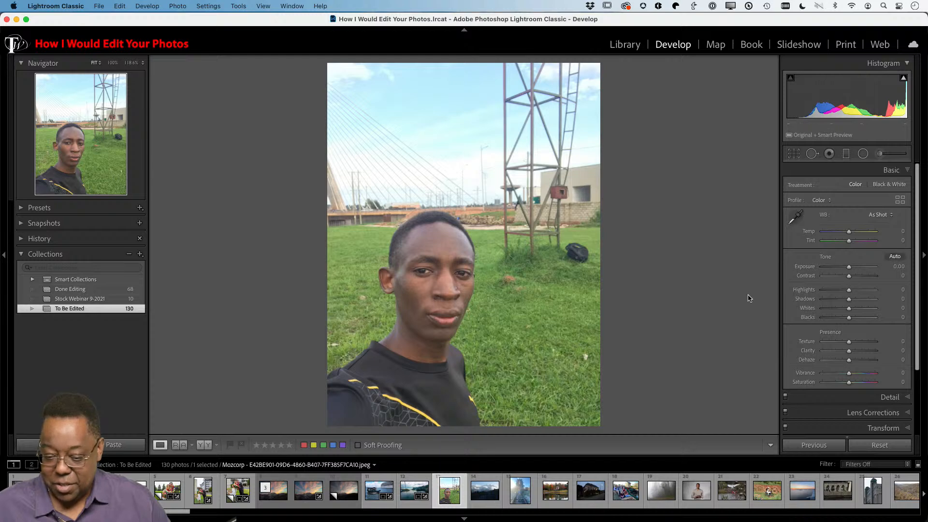
{"action": "key", "text": "super+u"}
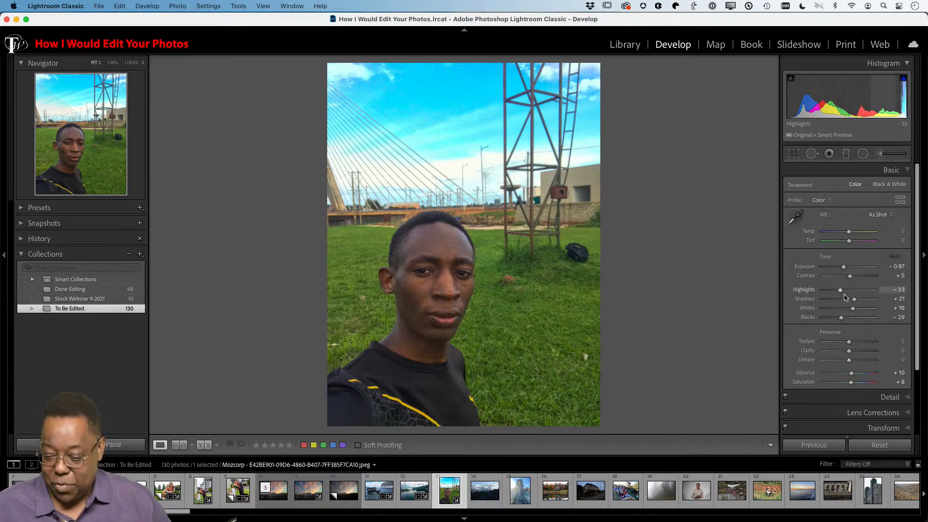
{"action": "left_click_drag", "start_coordinate": [854, 299], "coordinate": [874, 299]}
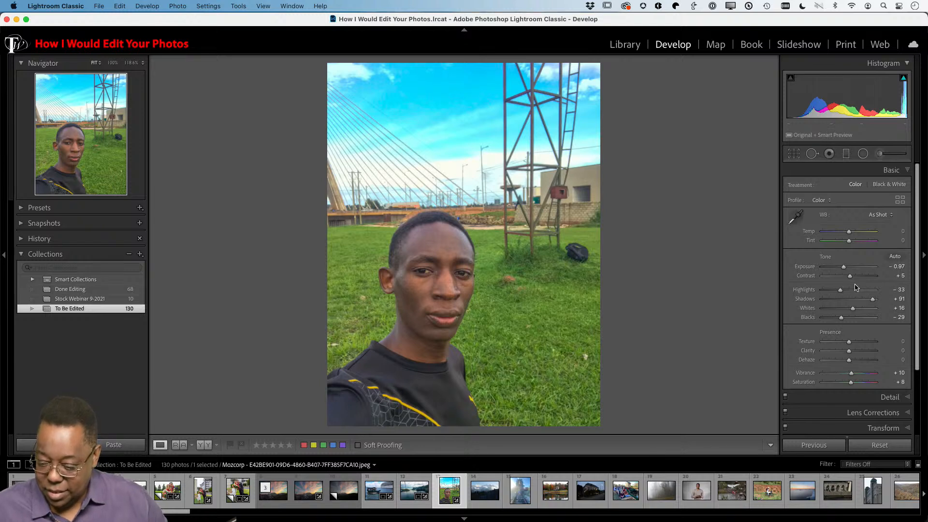
{"action": "double_click", "coordinate": [851, 382]}
{"action": "double_click", "coordinate": [852, 374]}
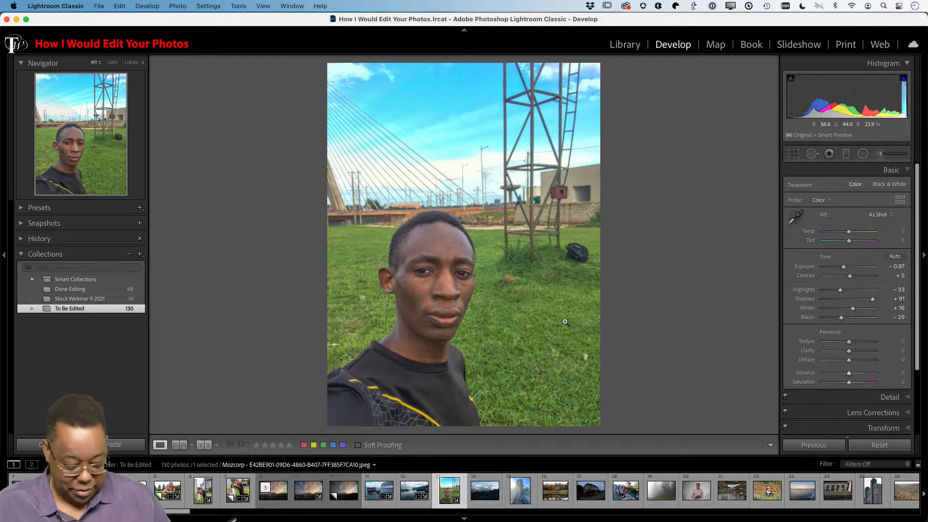
Send the selfie to Photoshop as a copy with Lightroom adjustments.
{"action": "key", "text": "g"}
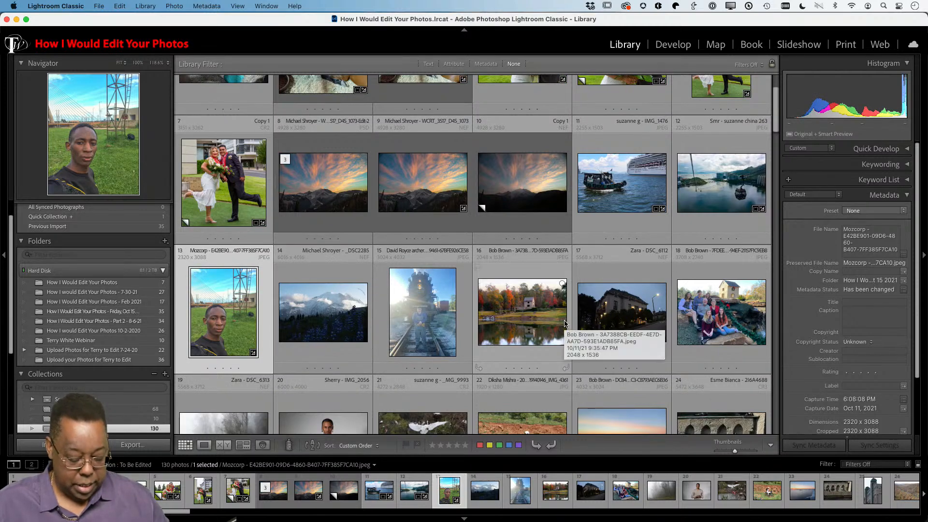
{"action": "key", "text": "super+e"}
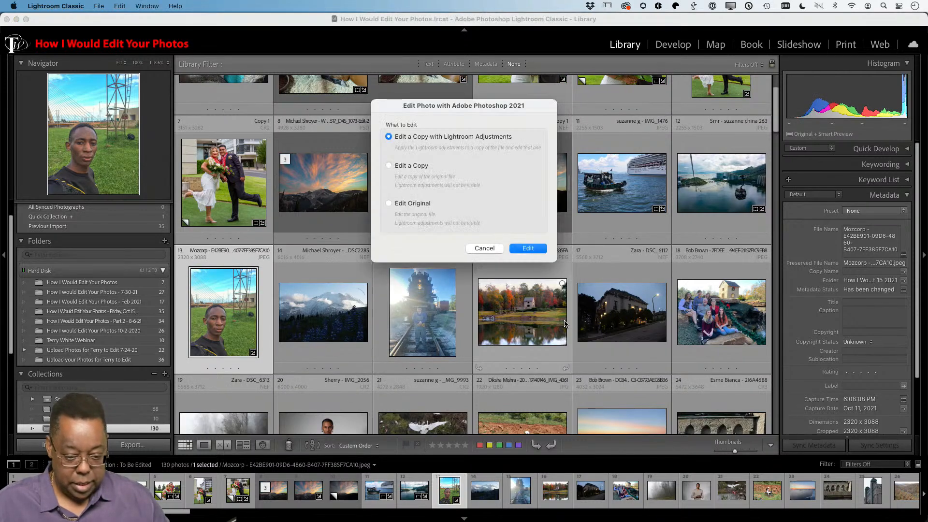
{"action": "left_click", "coordinate": [543, 249]}
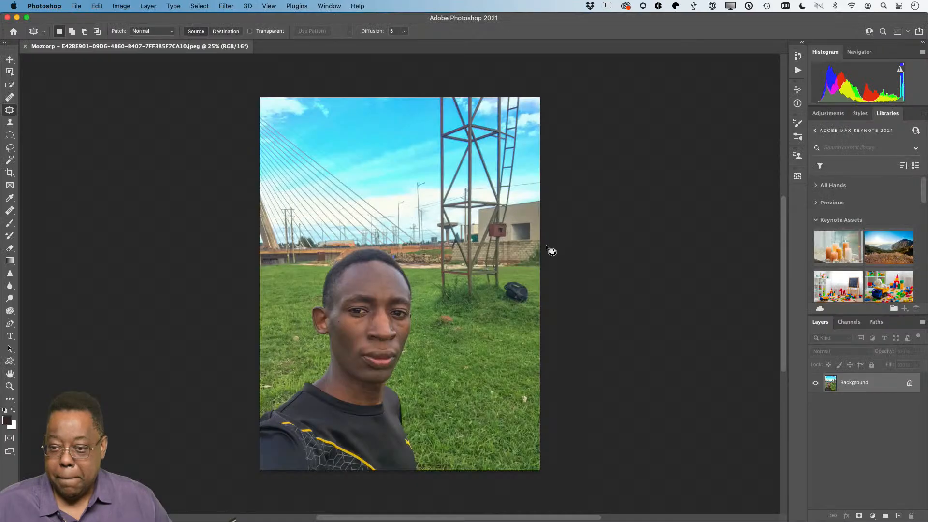
Apply the Depth Blur neural filter with Blur strength 96 as a new layer, and compare the photo with and without it.
{"action": "left_click", "coordinate": [198, 6]}
{"action": "mouse_move", "coordinate": [221, 4]}
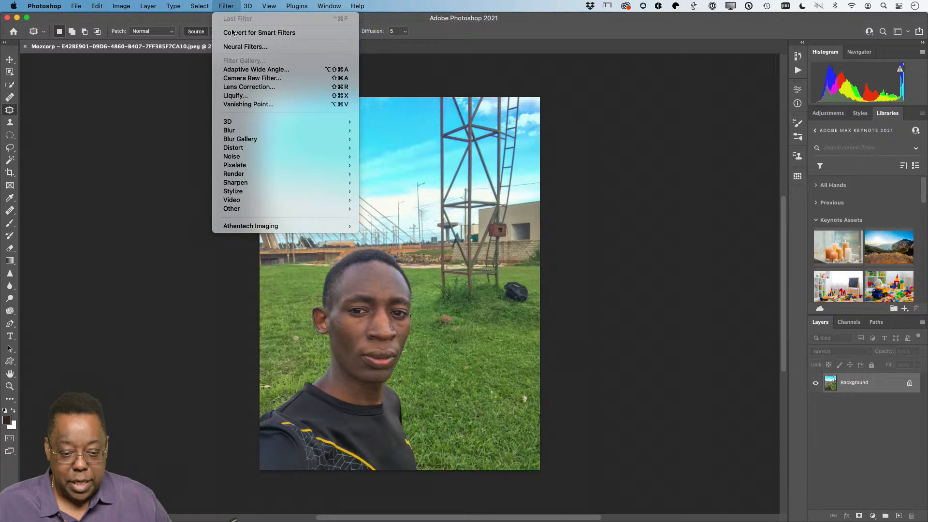
{"action": "left_click", "coordinate": [247, 48]}
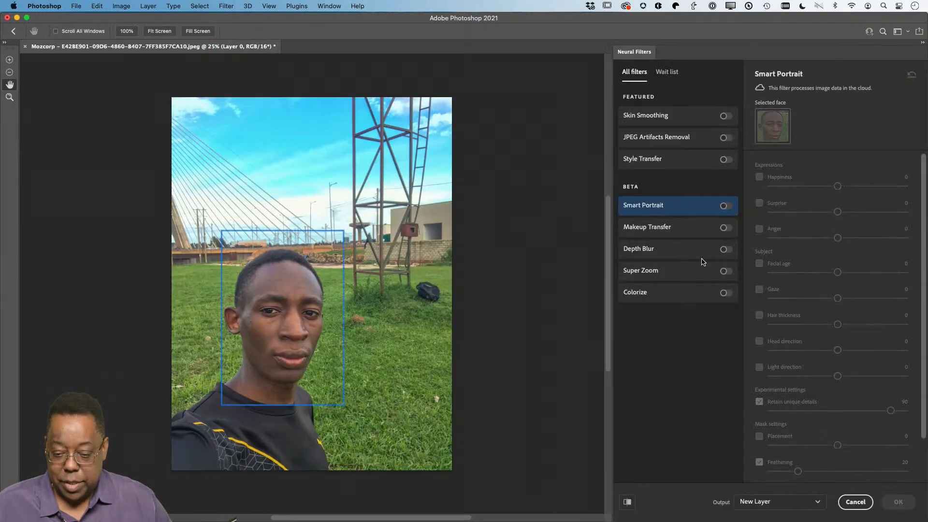
{"action": "left_click", "coordinate": [724, 251]}
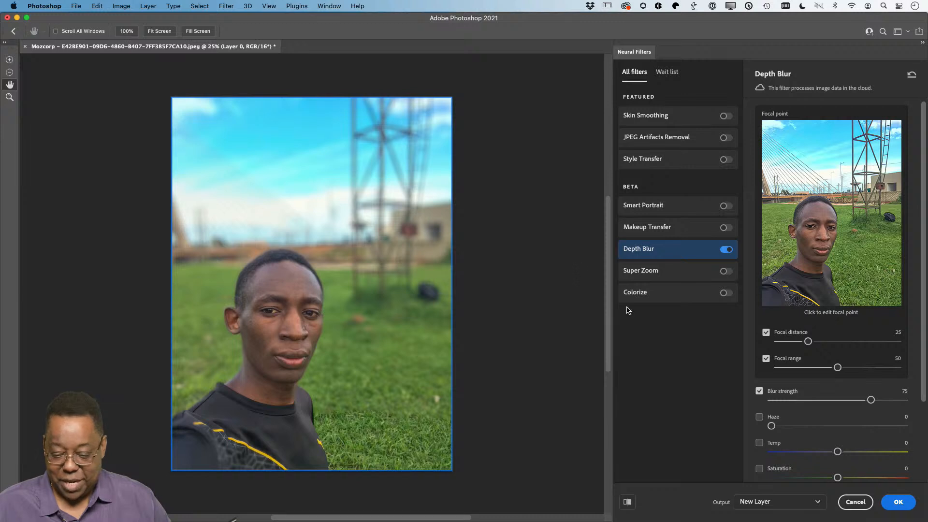
{"action": "left_click_drag", "start_coordinate": [871, 400], "coordinate": [845, 405]}
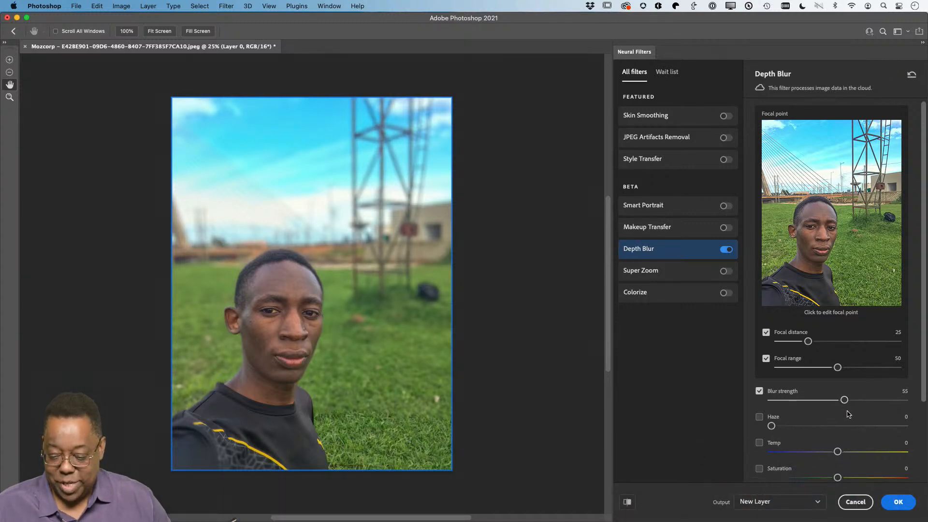
{"action": "left_click_drag", "start_coordinate": [844, 400], "coordinate": [902, 396]}
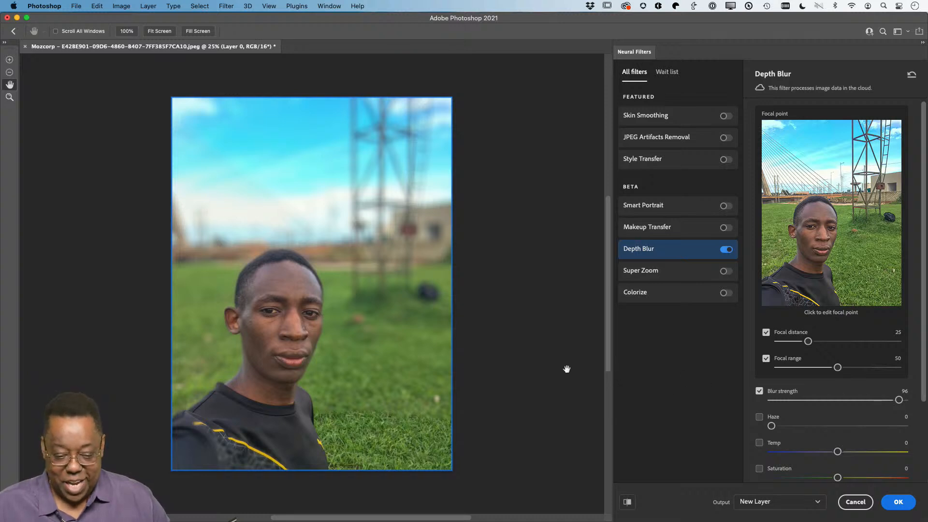
{"action": "left_click", "coordinate": [898, 502]}
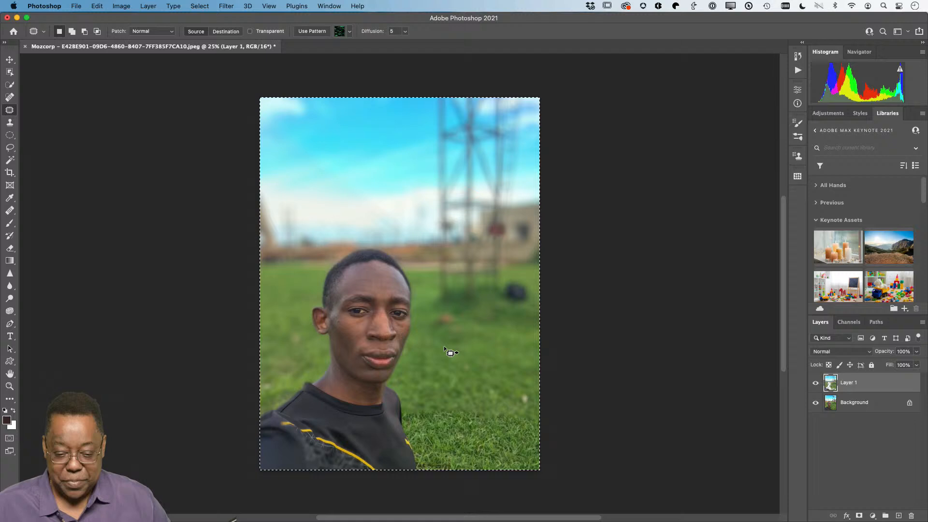
{"action": "left_click", "coordinate": [552, 405]}
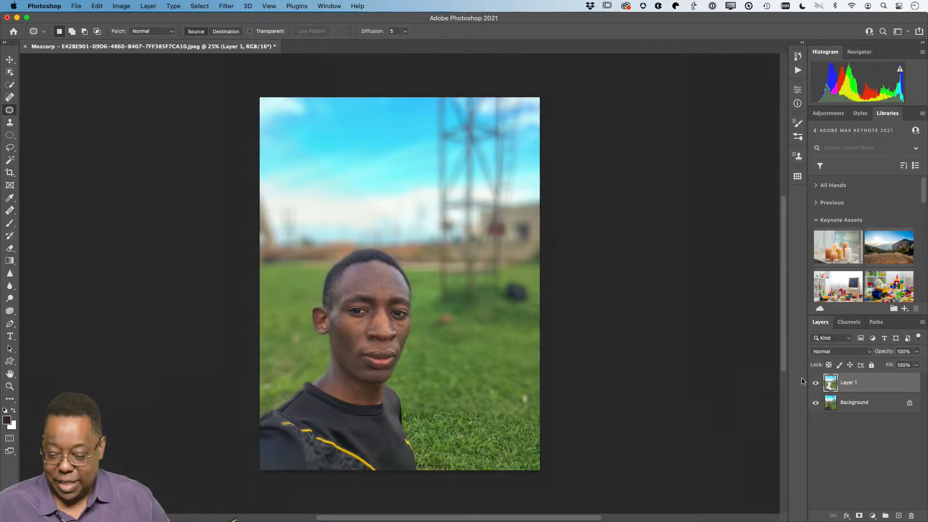
{"action": "left_click", "coordinate": [817, 383]}
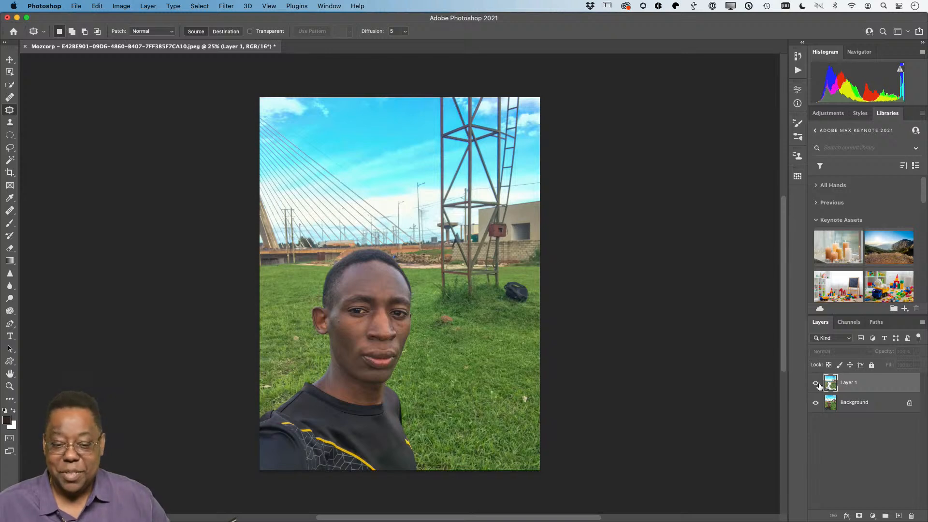
{"action": "left_click", "coordinate": [816, 383]}
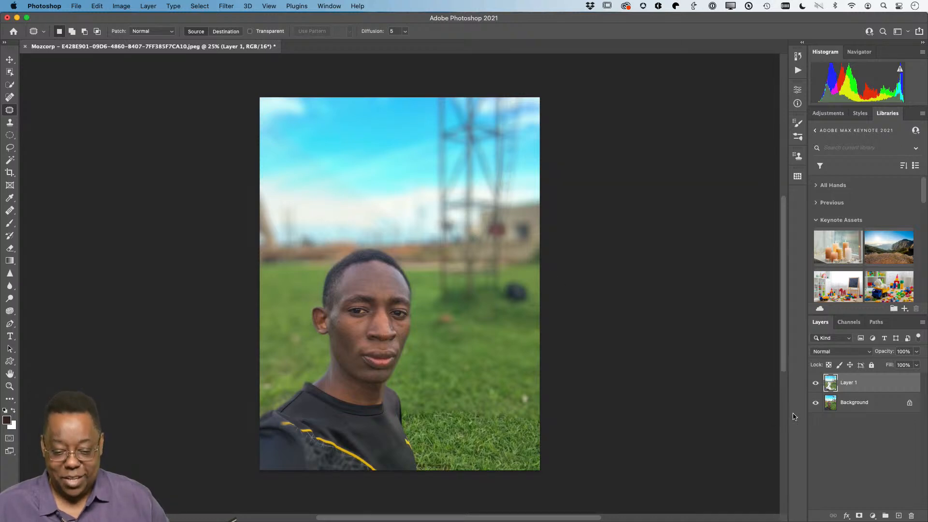
Save and close the blurred selfie, and switch back to Lightroom Classic.
{"action": "key", "text": "super+s"}
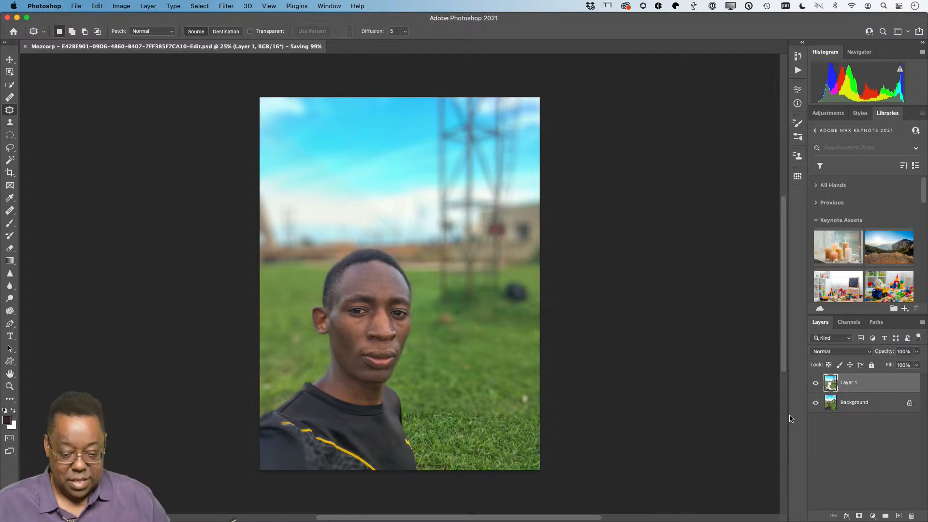
{"action": "key", "text": "super+w"}
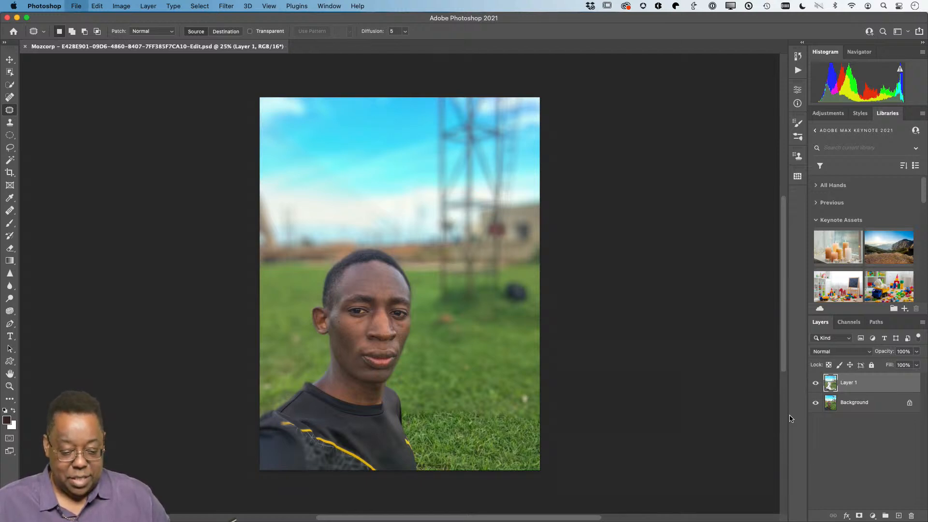
{"action": "key", "text": "super+Tab"}
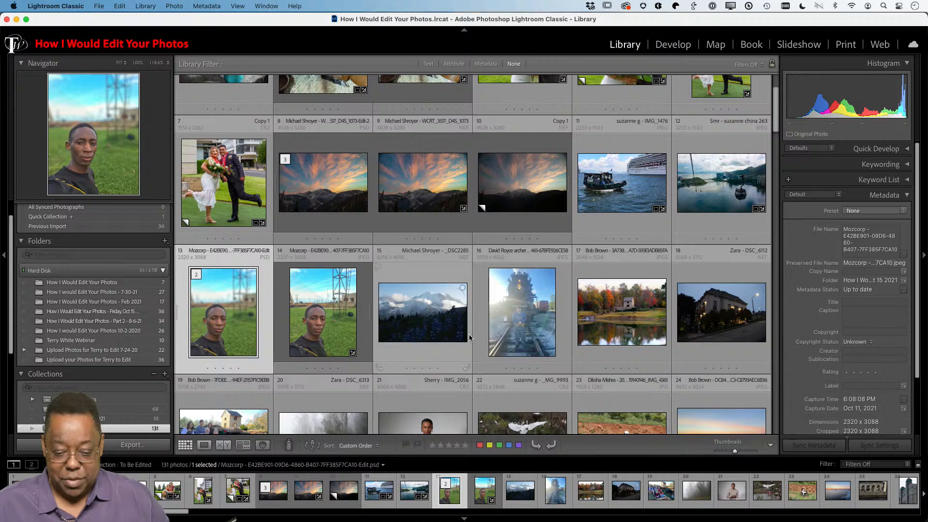
Compare the original selfie with its background-blurred edit in full-screen view.
{"action": "left_click", "coordinate": [337, 336]}
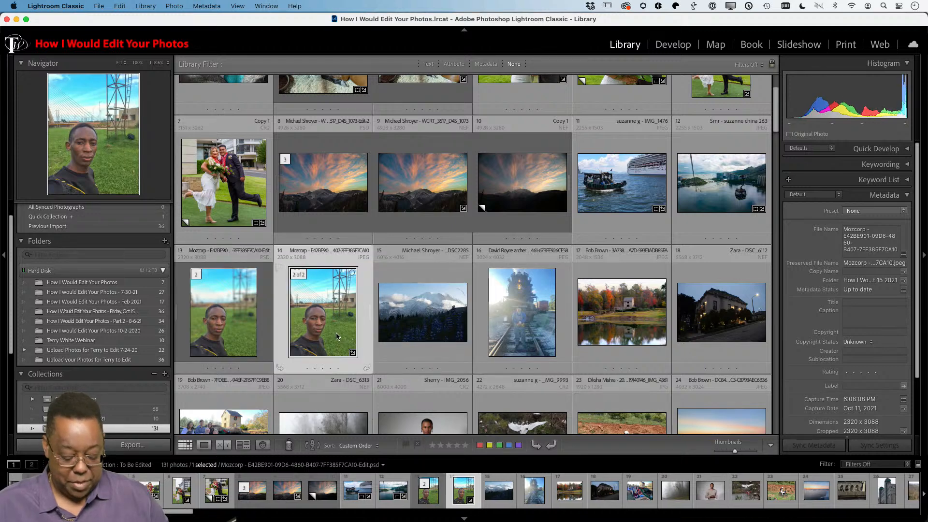
{"action": "key", "text": "f"}
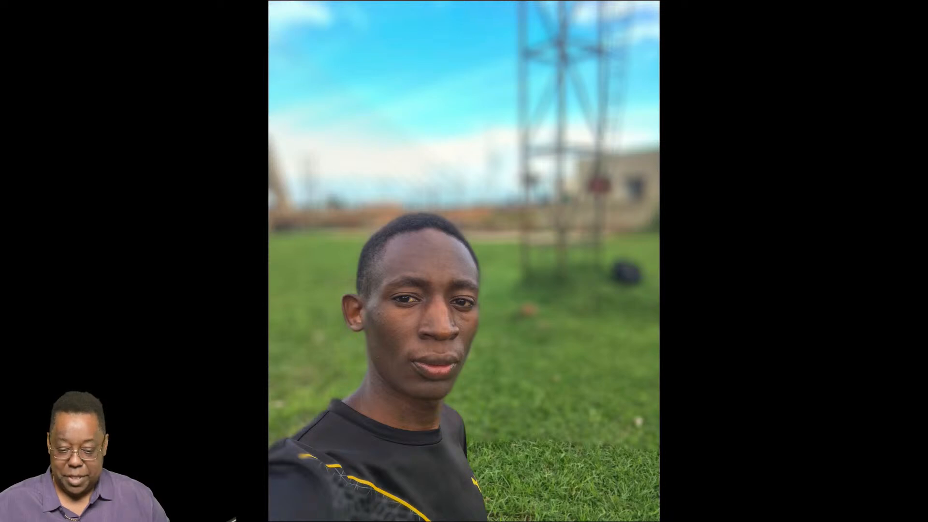
{"action": "key", "text": "f"}
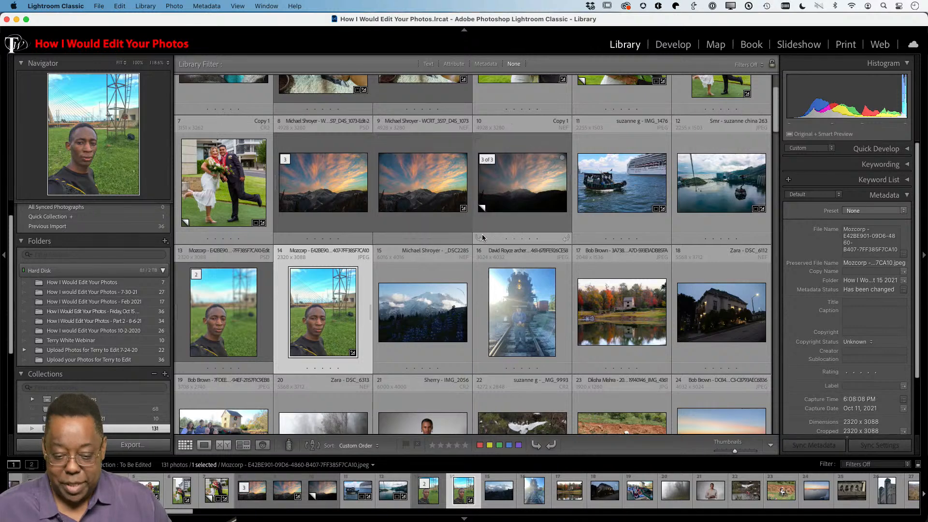
Open the snowy mountain photo with blue lupines in Develop, and apply the Adobe Landscape profile with automatic tone.
{"action": "left_click", "coordinate": [429, 312]}
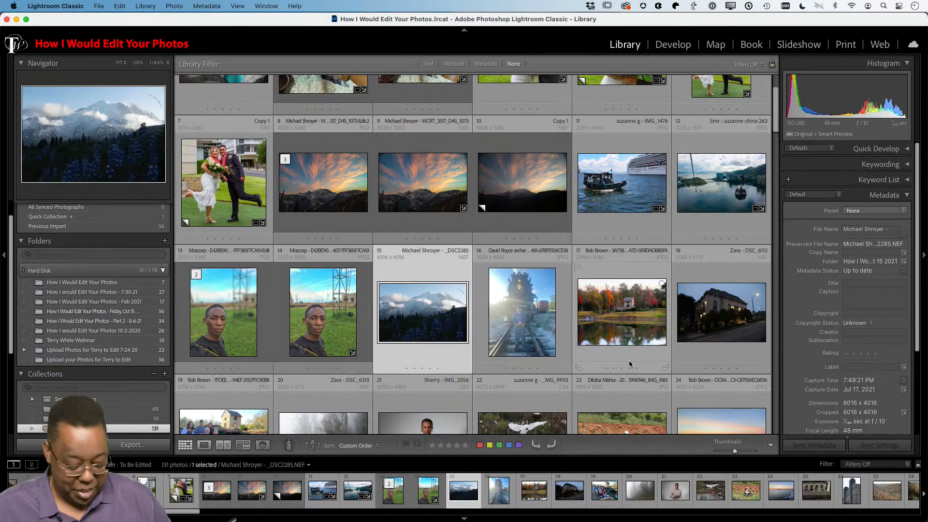
{"action": "key", "text": "d"}
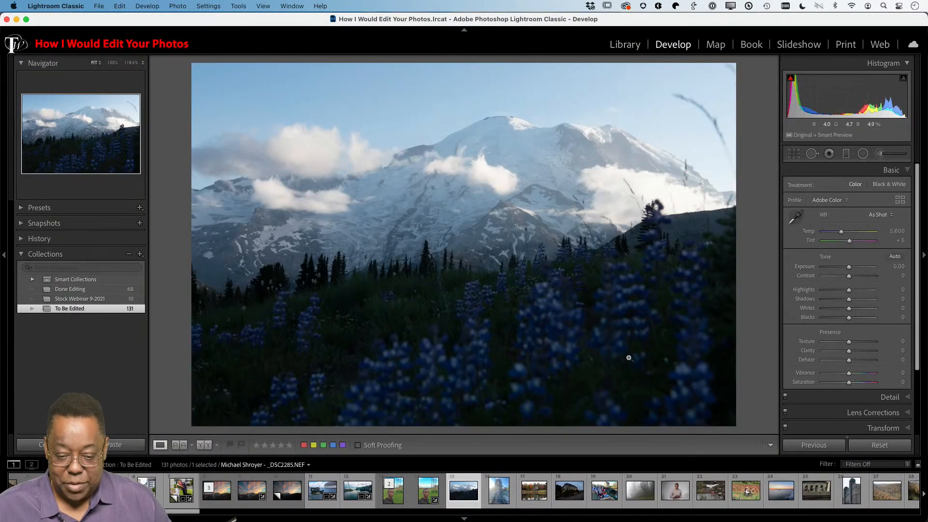
{"action": "left_click", "coordinate": [832, 200]}
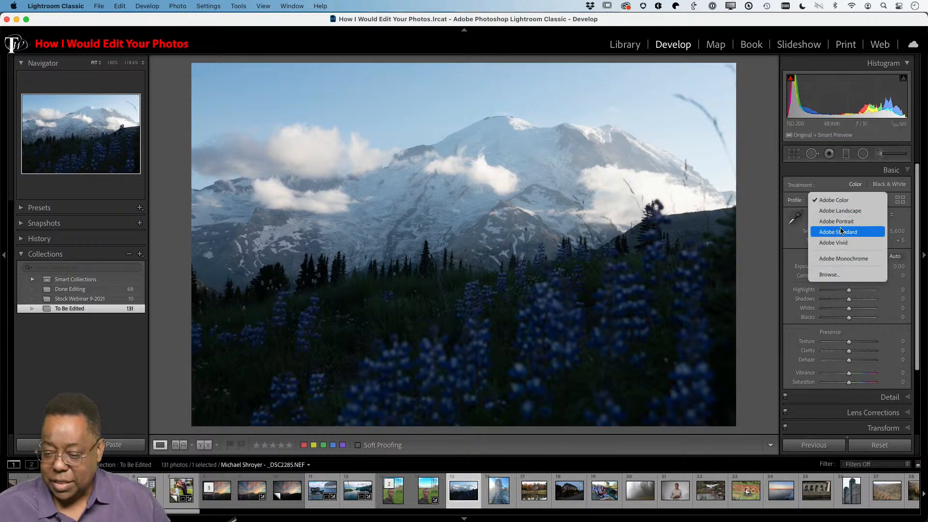
{"action": "left_click", "coordinate": [843, 211]}
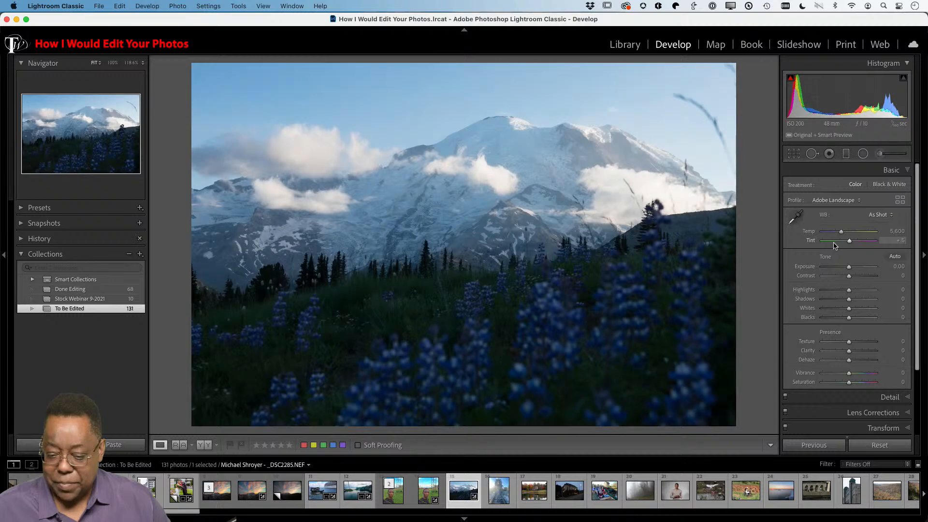
{"action": "left_click", "coordinate": [895, 256]}
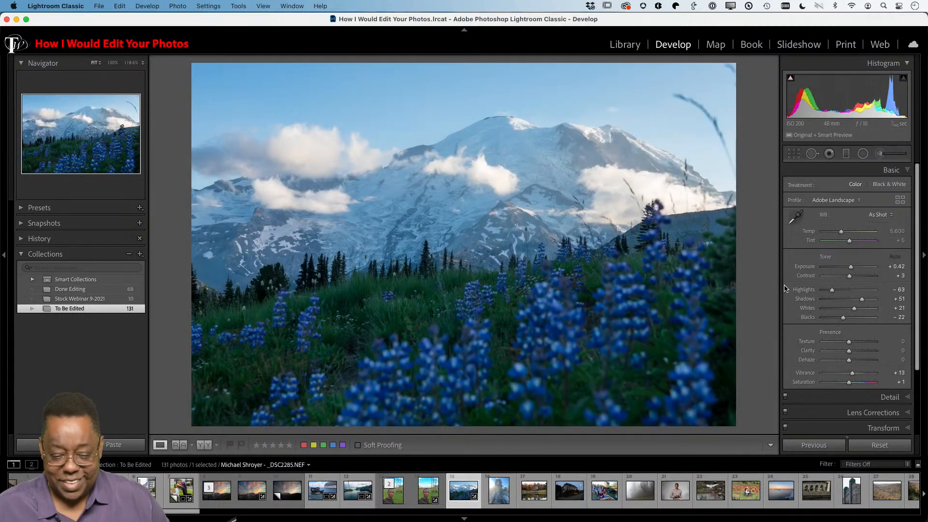
Set the mountain photo's Dehaze to +25, Clarity to +37 and Texture to +9, checking against the unedited version.
{"action": "scroll", "coordinate": [865, 359], "scroll_direction": "down", "scroll_amount": 2}
{"action": "scroll", "coordinate": [865, 359], "scroll_direction": "down", "scroll_amount": 3}
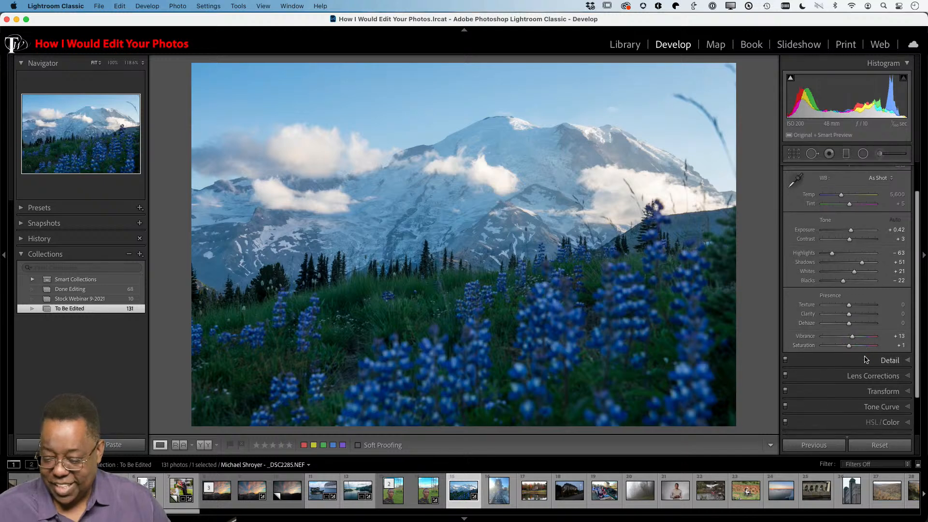
{"action": "scroll", "coordinate": [882, 368], "scroll_direction": "down", "scroll_amount": 2}
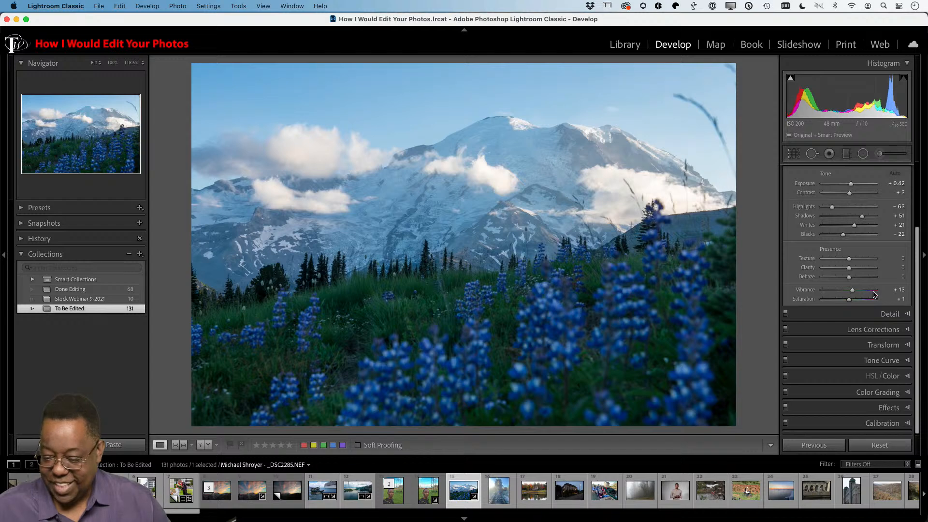
{"action": "left_click_drag", "start_coordinate": [850, 280], "coordinate": [856, 278]}
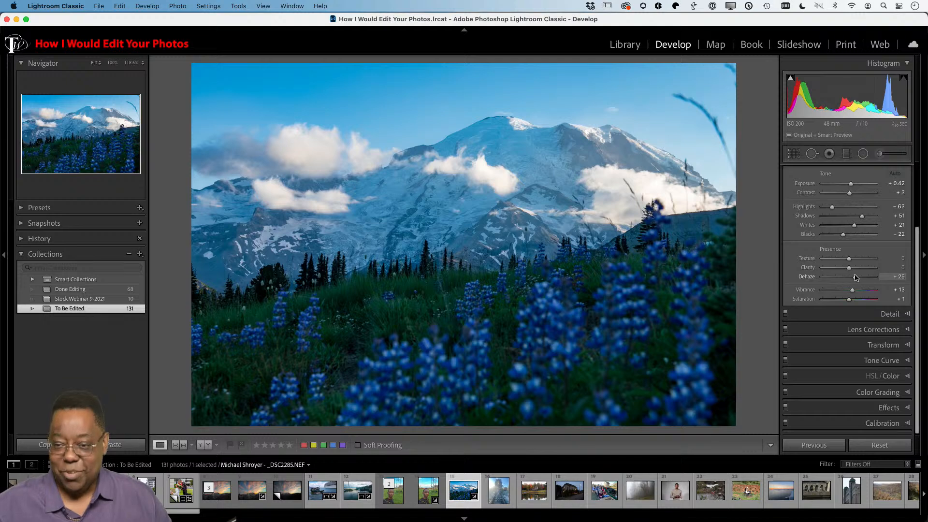
{"action": "key", "text": "backslash"}
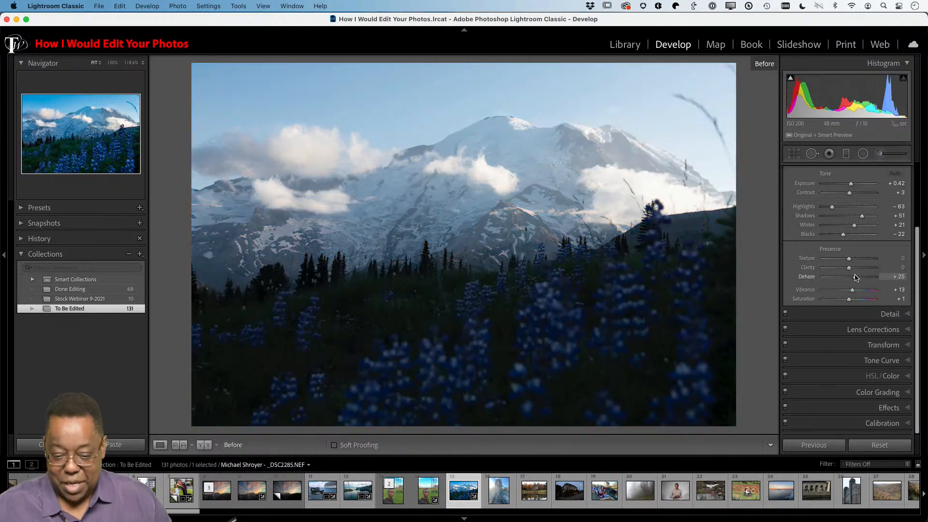
{"action": "key", "text": "backslash"}
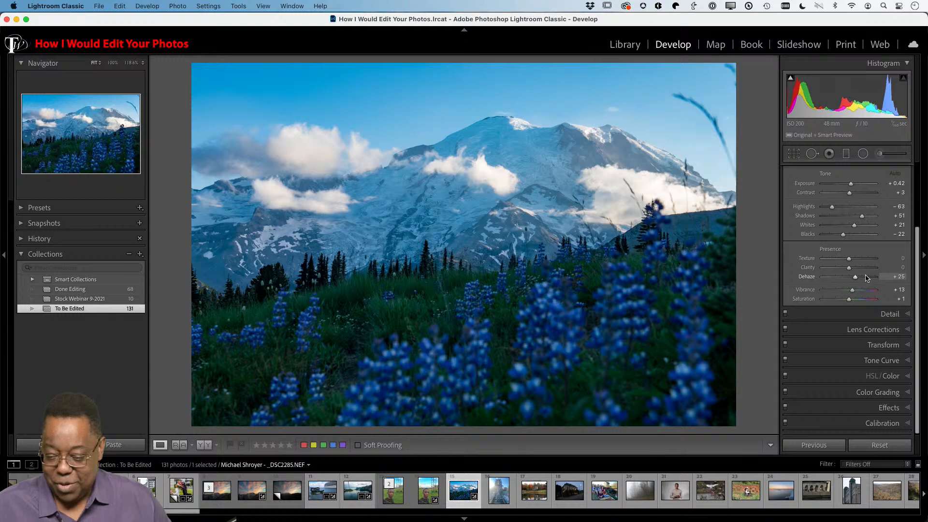
{"action": "left_click_drag", "start_coordinate": [851, 271], "coordinate": [860, 270]}
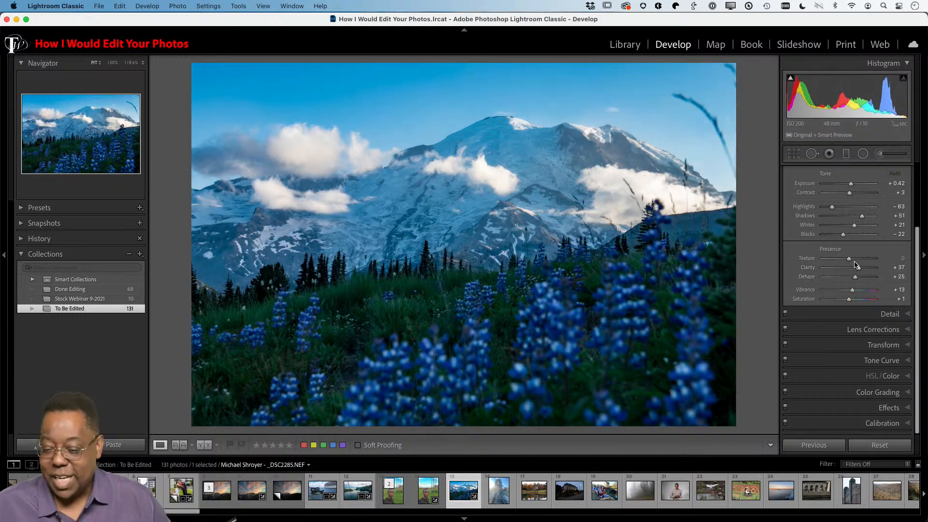
{"action": "left_click_drag", "start_coordinate": [851, 260], "coordinate": [853, 260]}
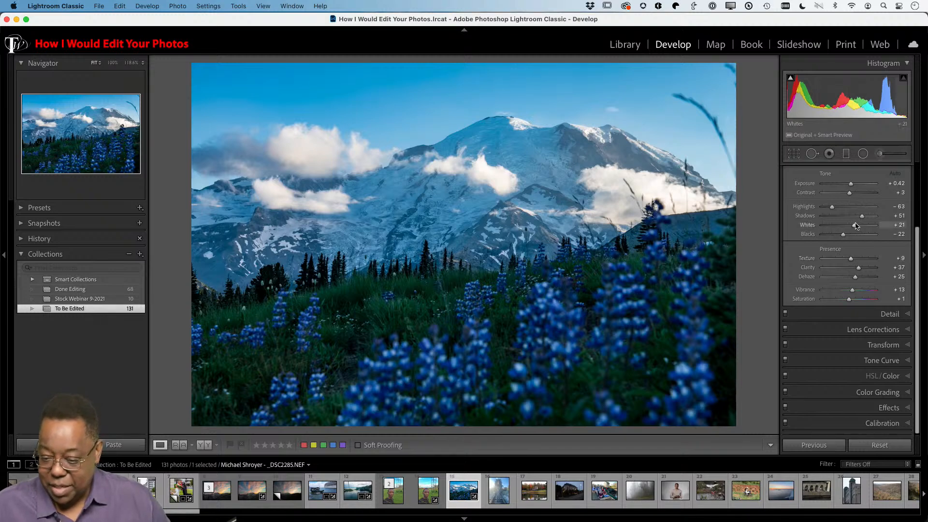
Set the mountain photo's Exposure to +0.85 and compare the edit with the unedited version, including a full-screen view.
{"action": "scroll", "coordinate": [858, 268], "scroll_direction": "up", "scroll_amount": 4}
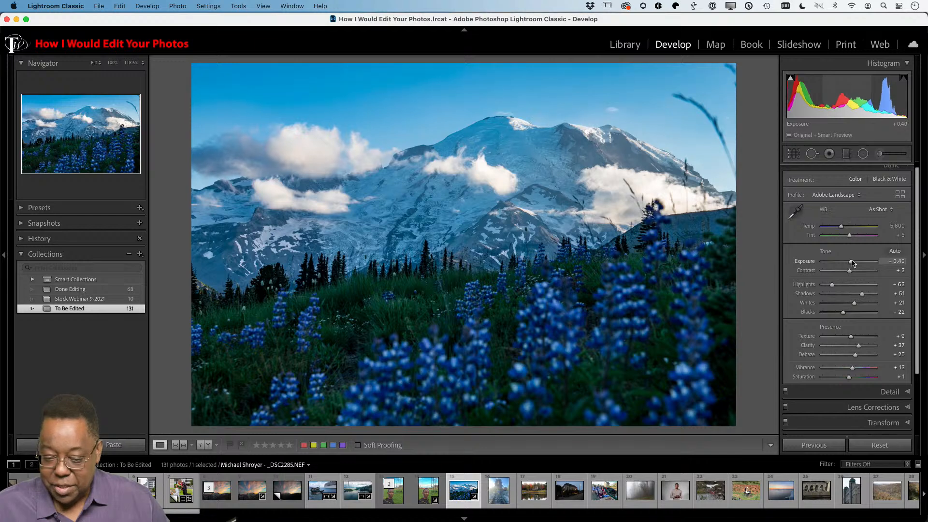
{"action": "left_click_drag", "start_coordinate": [850, 261], "coordinate": [855, 261]}
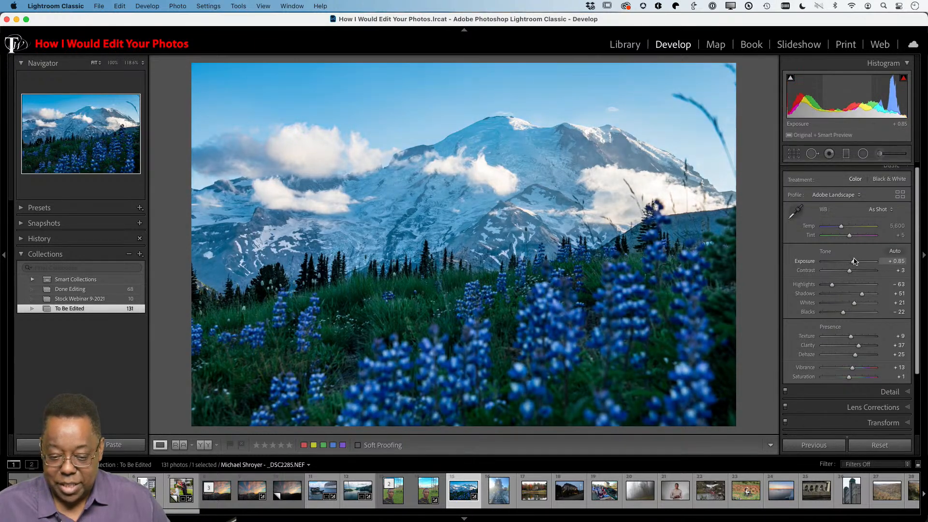
{"action": "scroll", "coordinate": [854, 262], "scroll_direction": "down", "scroll_amount": 1}
{"action": "key", "text": "f"}
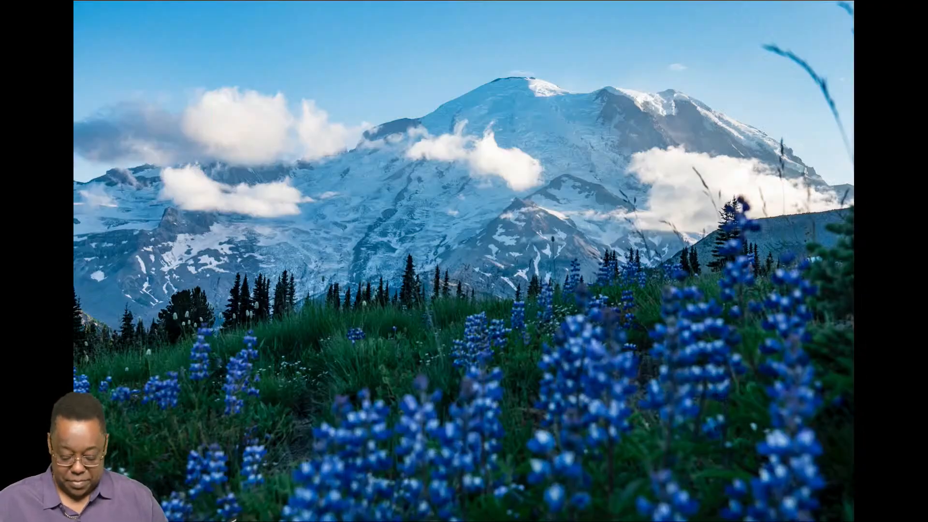
{"action": "key", "text": "backslash"}
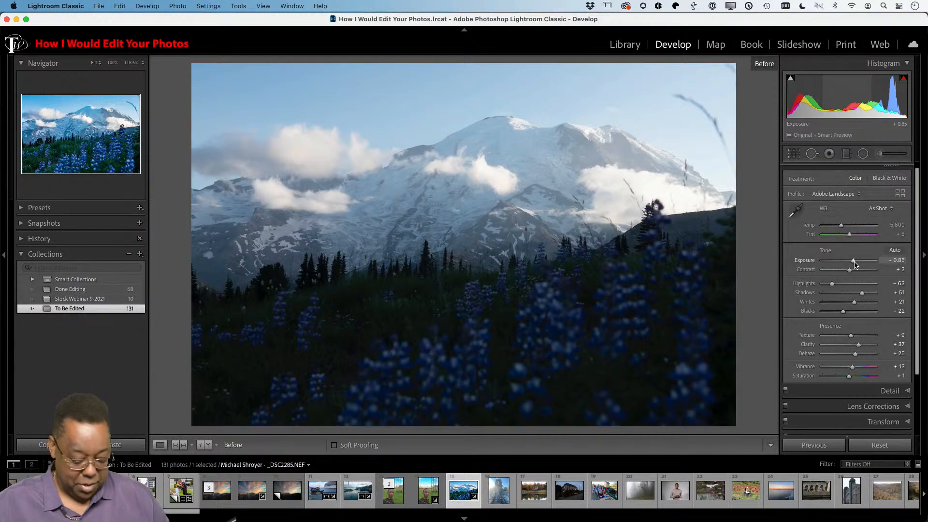
{"action": "key", "text": "backslash"}
{"action": "key", "text": "backslash"}
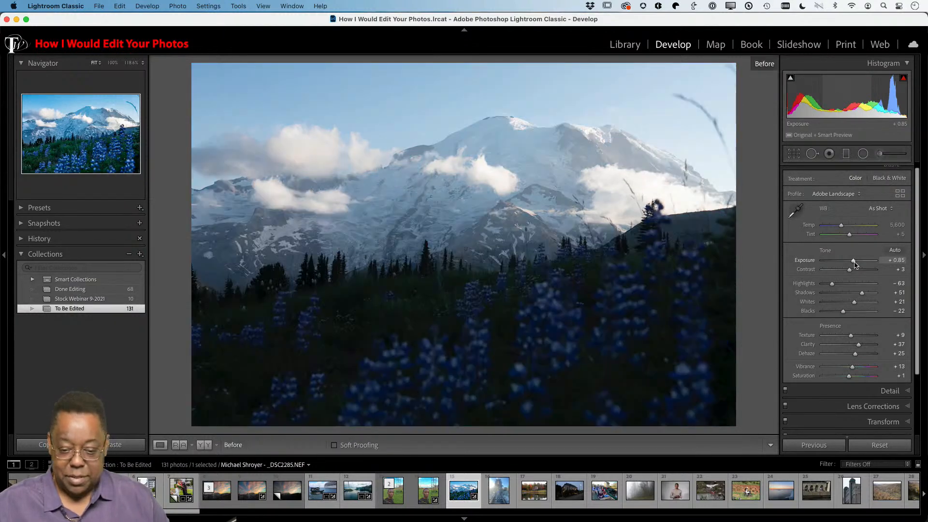
{"action": "key", "text": "backslash"}
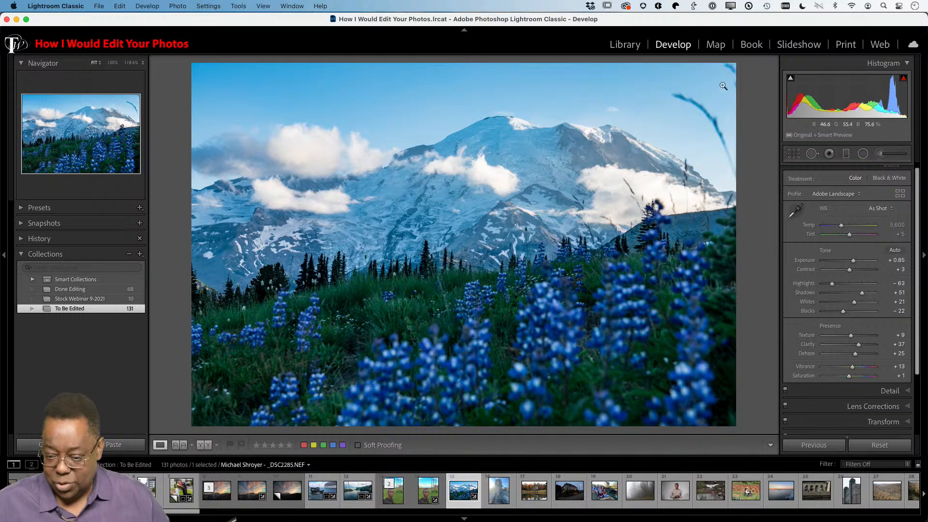
Heal away the blurry grass stems in the sky above the mountain's right slope with Spot Removal, and return to the Library grid.
{"action": "left_click", "coordinate": [813, 154]}
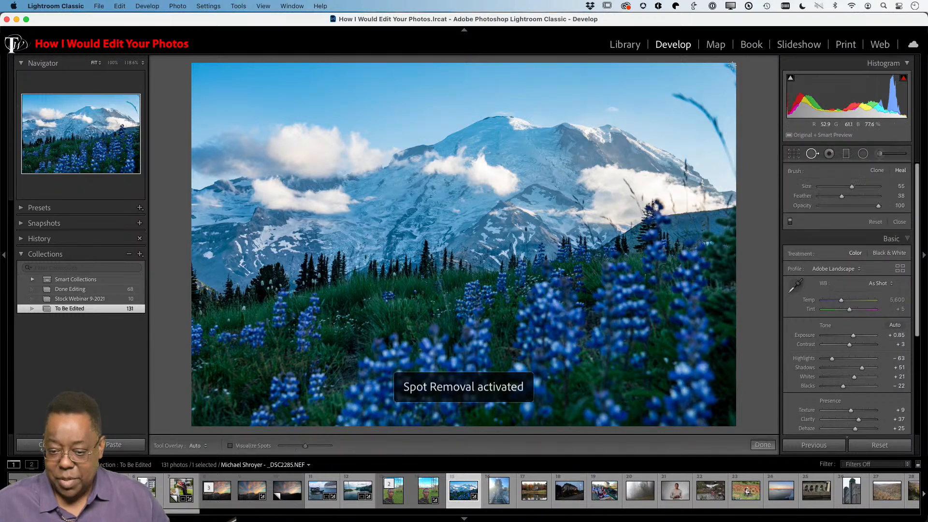
{"action": "mouse_move", "coordinate": [727, 65]}
{"action": "left_mouse_down"}
{"action": "mouse_move", "coordinate": [734, 79]}
{"action": "mouse_move", "coordinate": [731, 66]}
{"action": "mouse_move", "coordinate": [711, 80]}
{"action": "left_mouse_up"}
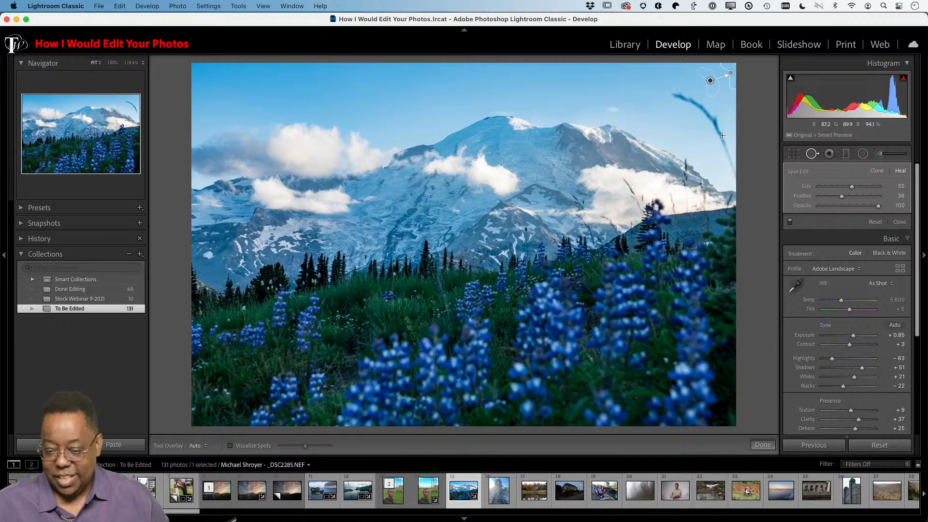
{"action": "mouse_move", "coordinate": [732, 175]}
{"action": "left_mouse_down"}
{"action": "mouse_move", "coordinate": [714, 123]}
{"action": "mouse_move", "coordinate": [678, 95]}
{"action": "mouse_move", "coordinate": [707, 106]}
{"action": "left_mouse_up"}
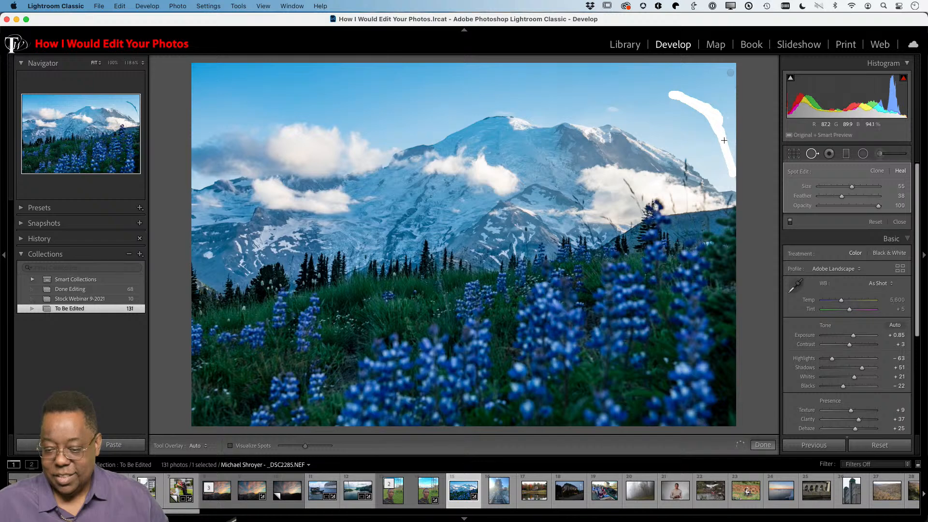
{"action": "left_click_drag", "start_coordinate": [732, 176], "coordinate": [731, 176]}
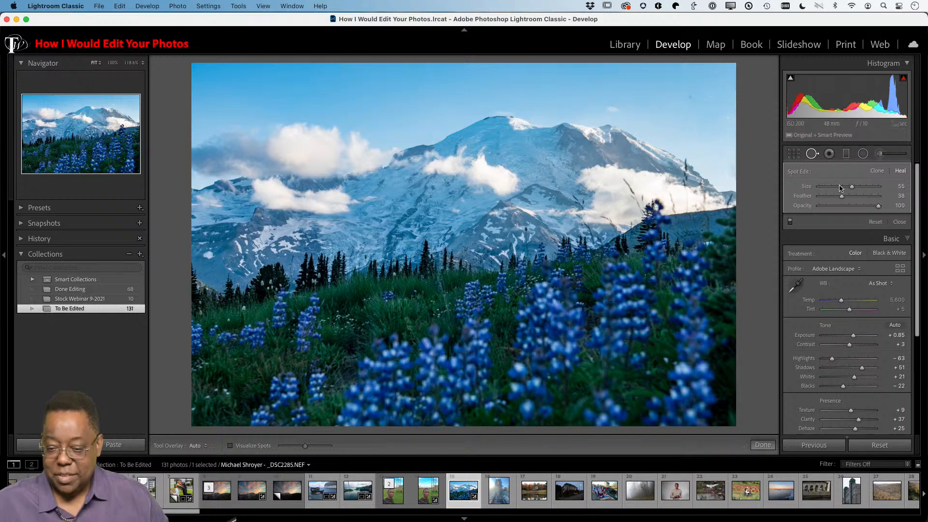
{"action": "left_click", "coordinate": [813, 154]}
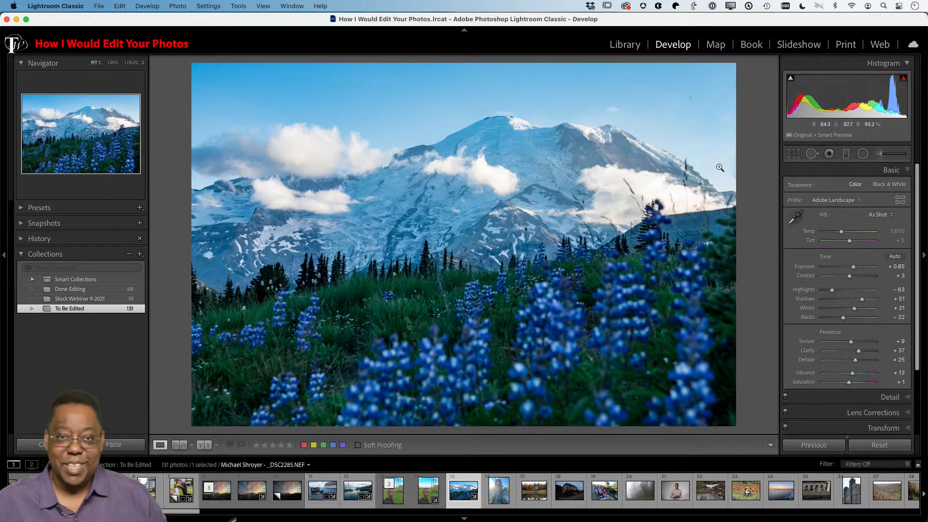
{"action": "key", "text": "g"}
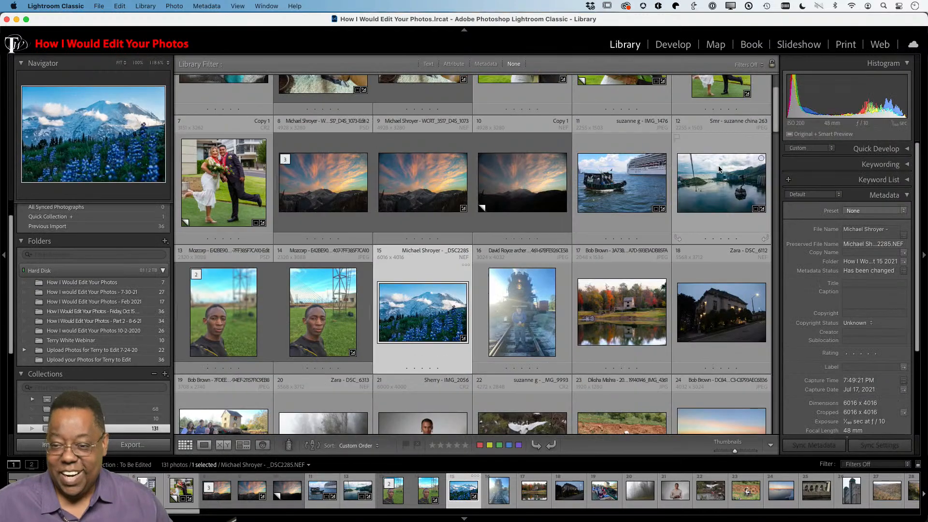
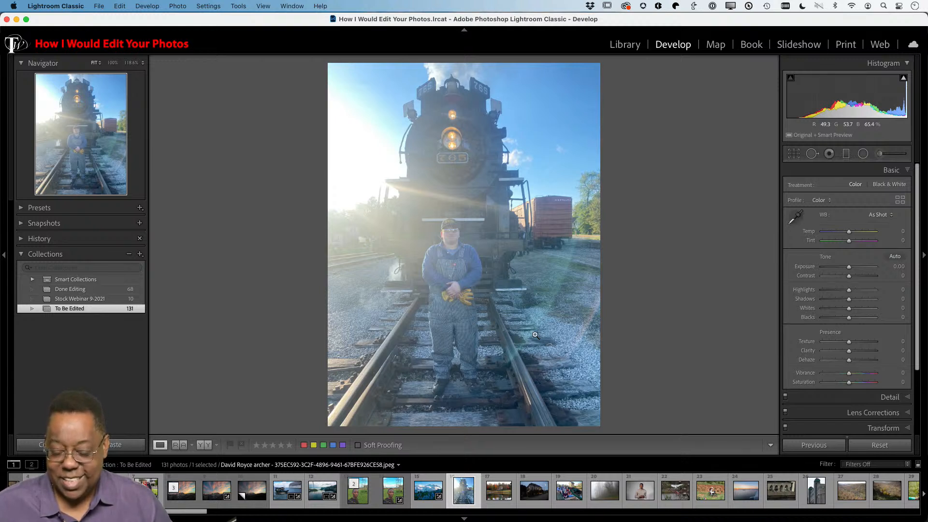
Keep the Color profile on the steam locomotive portrait, apply automatic tone, and set Dehaze to +15.
{"action": "left_click", "coordinate": [818, 200]}
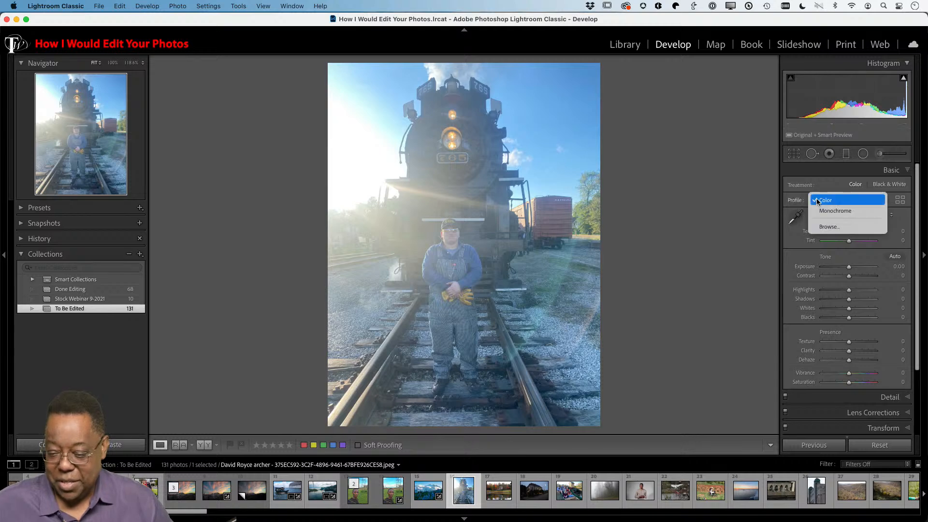
{"action": "left_click", "coordinate": [818, 200]}
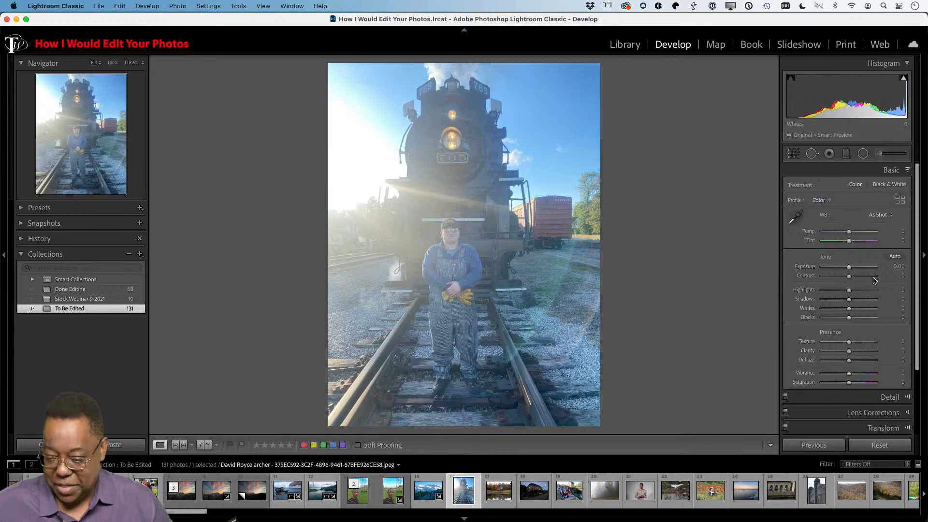
{"action": "left_click", "coordinate": [895, 256]}
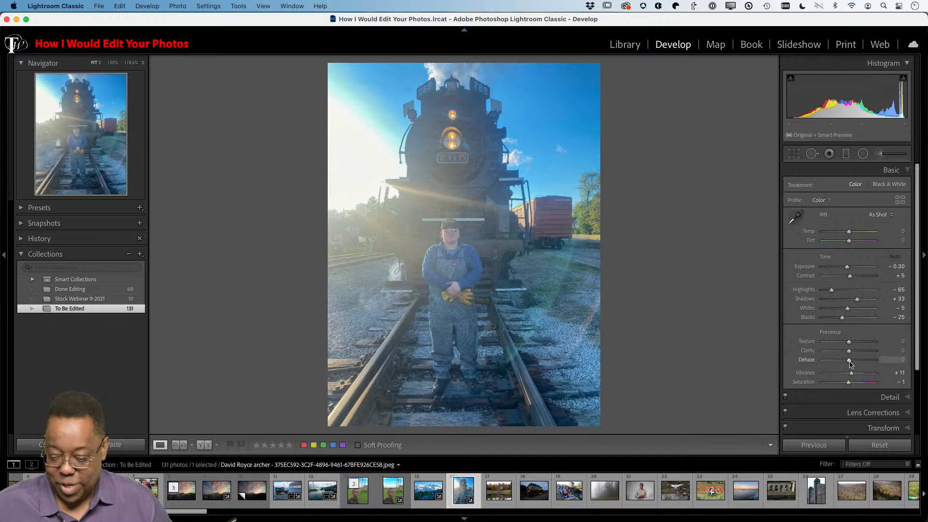
{"action": "mouse_move", "coordinate": [850, 361]}
{"action": "left_mouse_down"}
{"action": "mouse_move", "coordinate": [892, 358]}
{"action": "mouse_move", "coordinate": [851, 361]}
{"action": "left_mouse_up"}
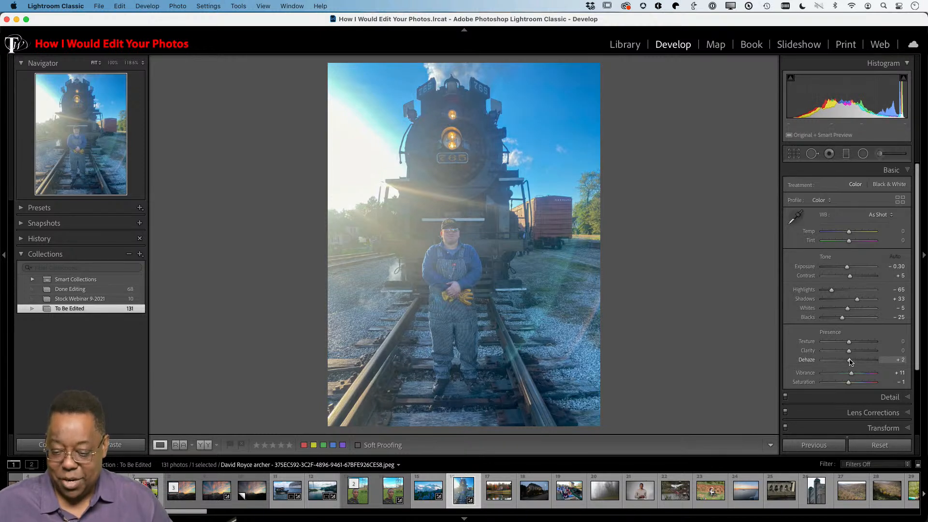
{"action": "mouse_move", "coordinate": [851, 362]}
{"action": "left_mouse_down"}
{"action": "mouse_move", "coordinate": [881, 360]}
{"action": "mouse_move", "coordinate": [852, 363]}
{"action": "left_mouse_up"}
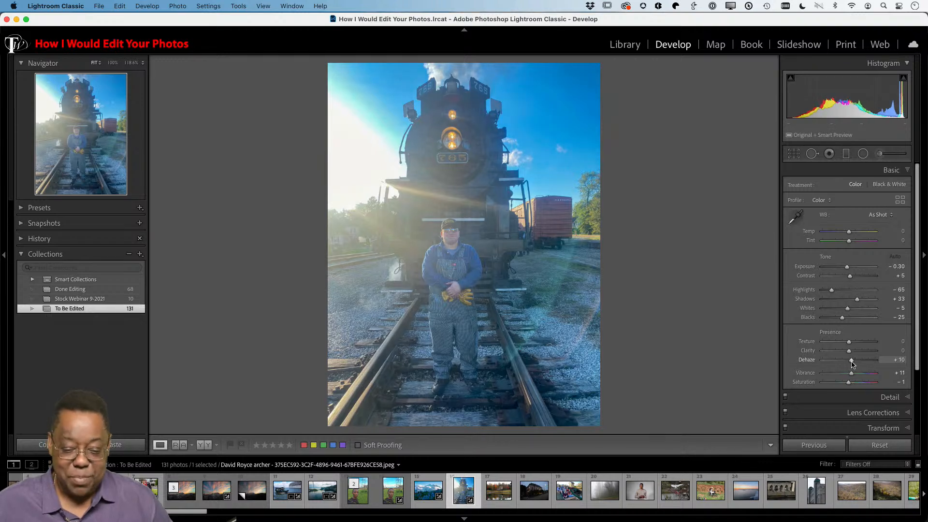
{"action": "left_click_drag", "start_coordinate": [852, 363], "coordinate": [853, 363]}
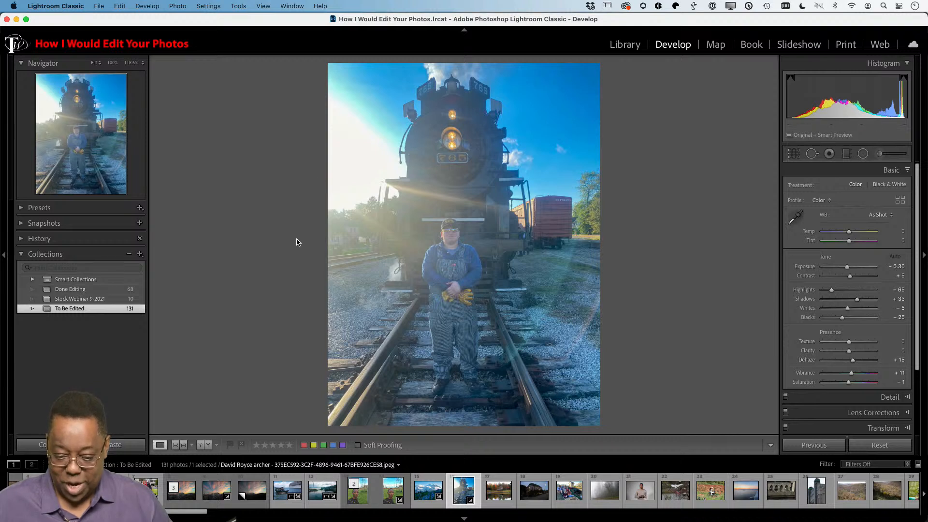
Prepare a new adjustment brush mask with the Dehaze effect at 25.
{"action": "left_click", "coordinate": [882, 154]}
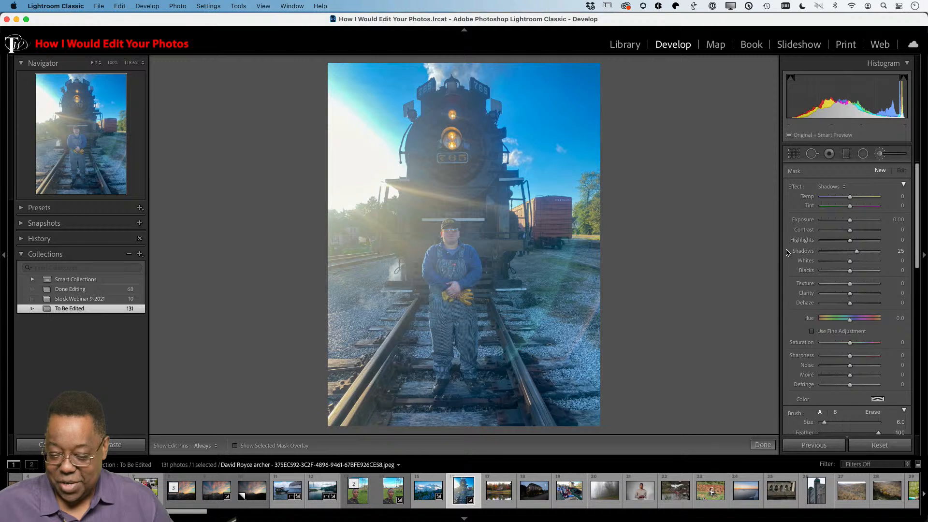
{"action": "left_click", "coordinate": [831, 190]}
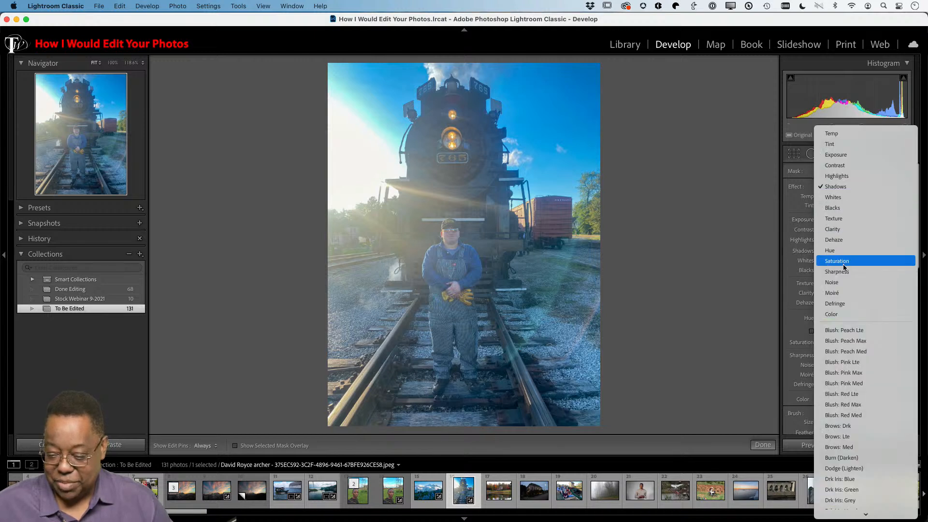
{"action": "left_click", "coordinate": [847, 242]}
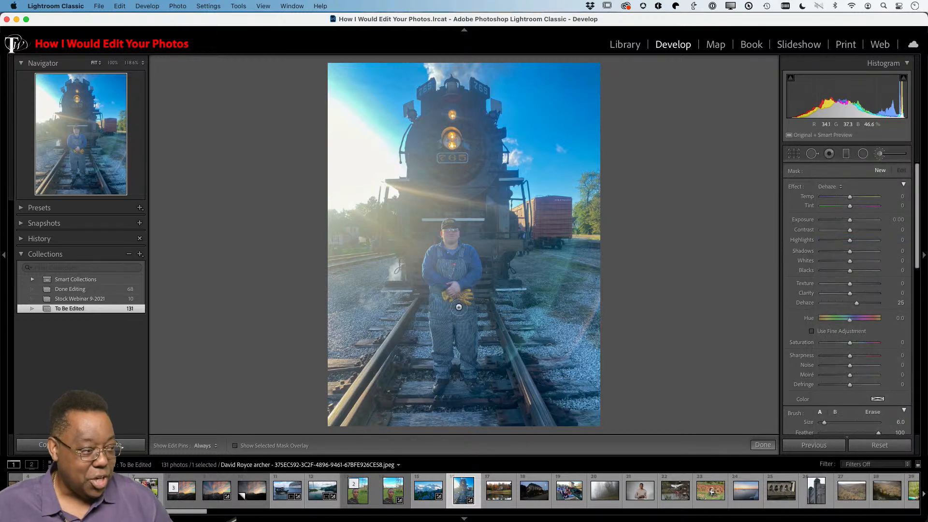
{"action": "key", "text": "h"}
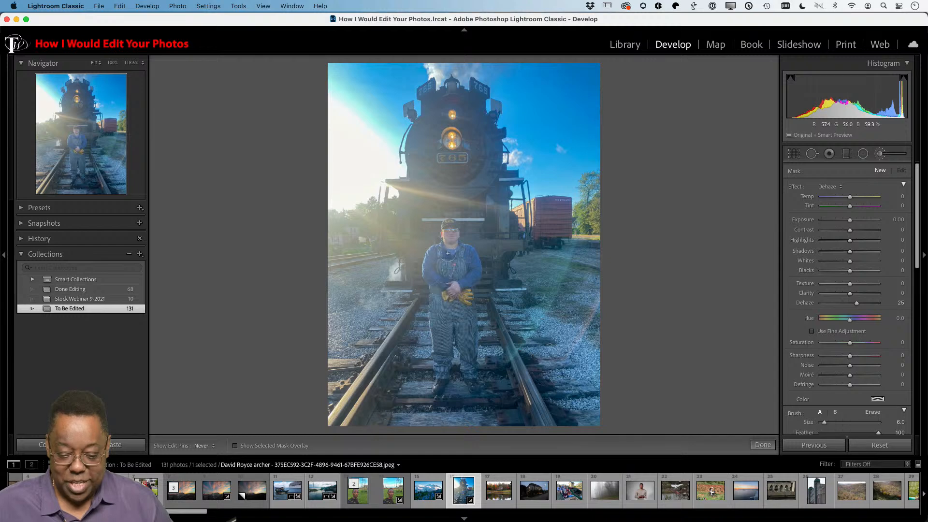
{"action": "left_click_drag", "start_coordinate": [448, 237], "coordinate": [451, 274]}
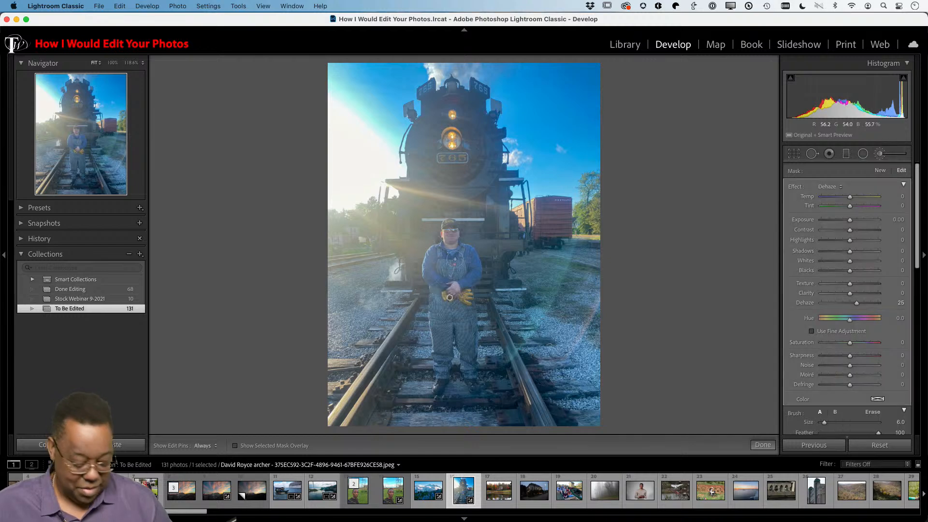
{"action": "key", "text": "super+z"}
{"action": "key", "text": "h"}
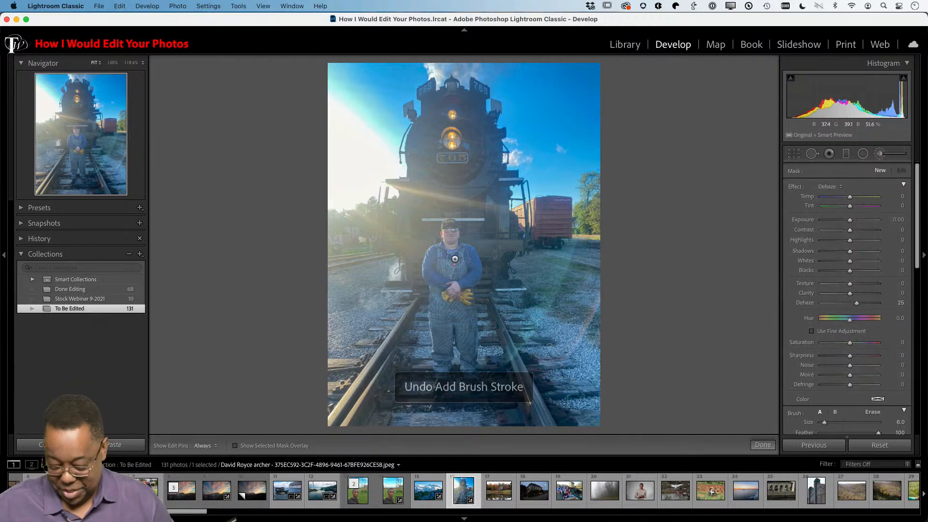
Brush a dehaze mask over the man in front of the locomotive, and set the mask's Dehaze to 39.
{"action": "key", "text": "super+equal"}
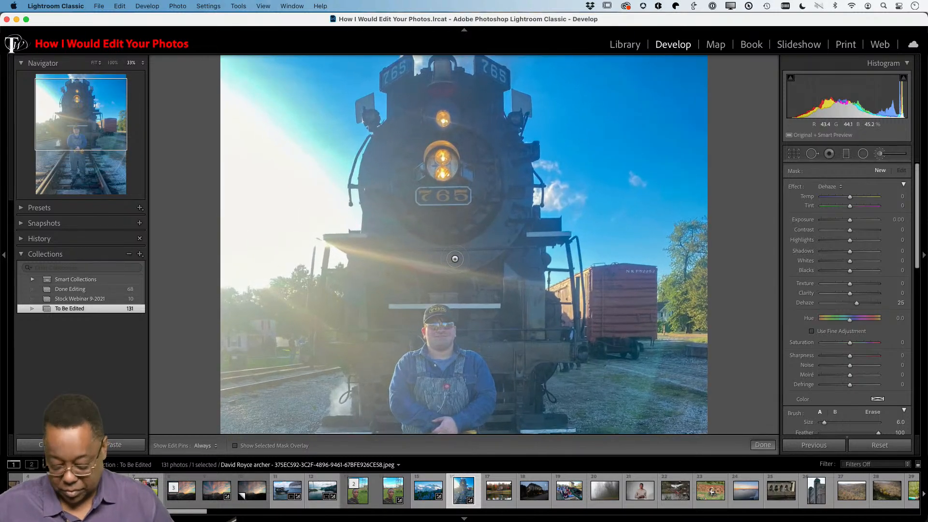
{"action": "key", "text": "super+equal"}
{"action": "left_click_drag", "start_coordinate": [339, 359], "coordinate": [406, 123]}
{"action": "key", "text": "h"}
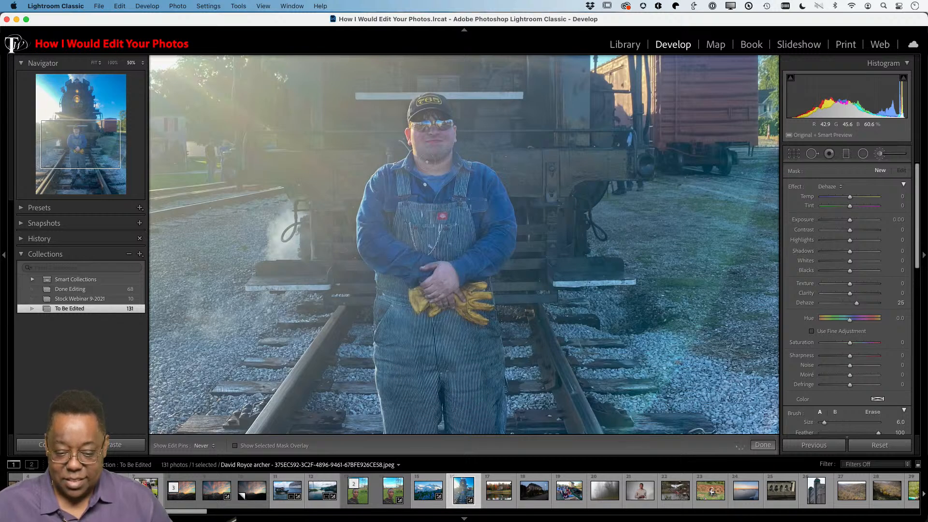
{"action": "left_click", "coordinate": [437, 192]}
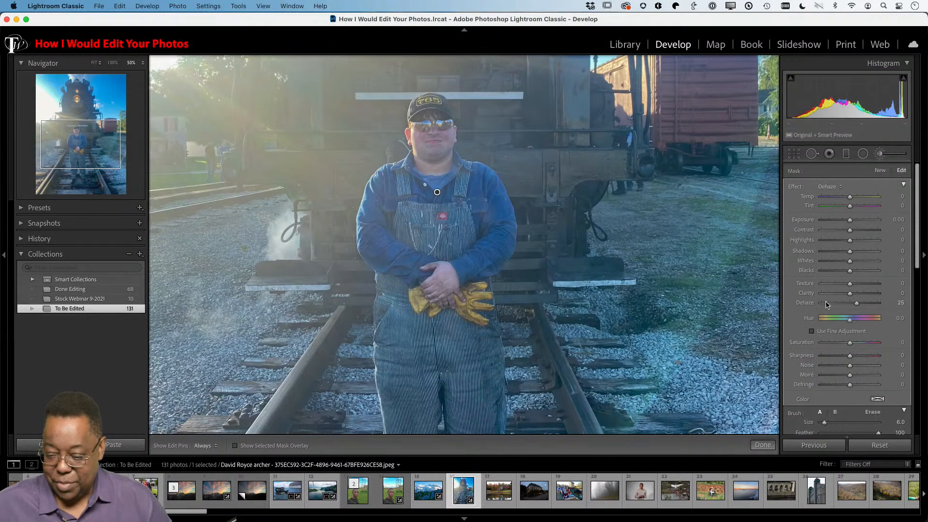
{"action": "left_click_drag", "start_coordinate": [857, 306], "coordinate": [861, 306]}
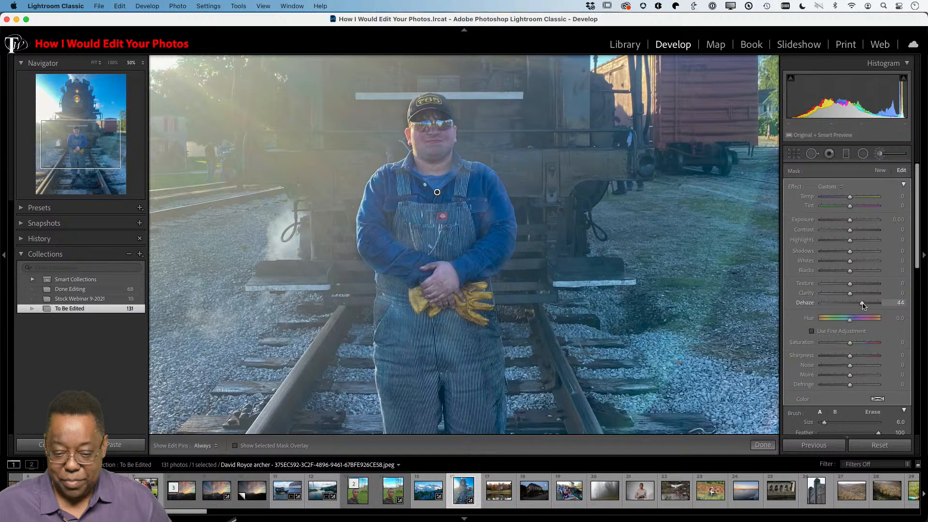
{"action": "left_click_drag", "start_coordinate": [863, 306], "coordinate": [861, 306]}
Extend the dehaze mask with further brush strokes over the man's face, overalls and legs.
{"action": "key", "text": "h"}
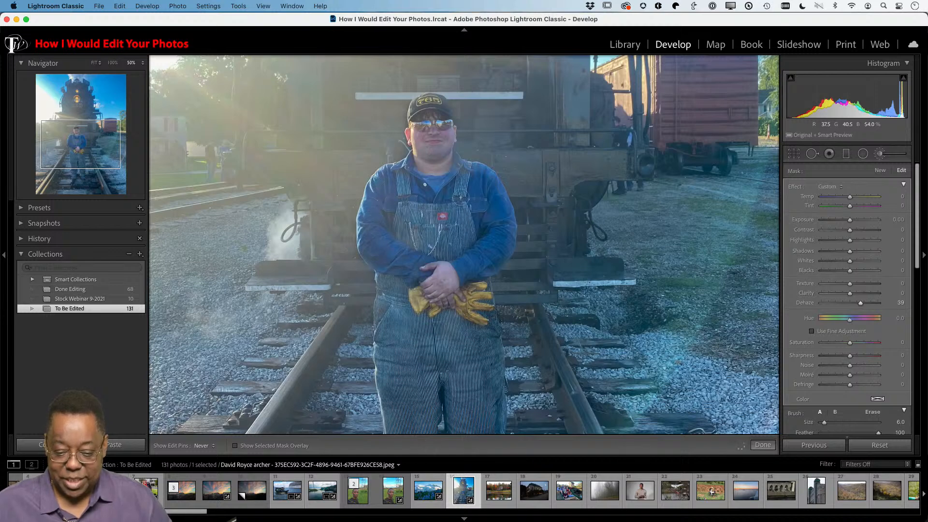
{"action": "key", "text": "h"}
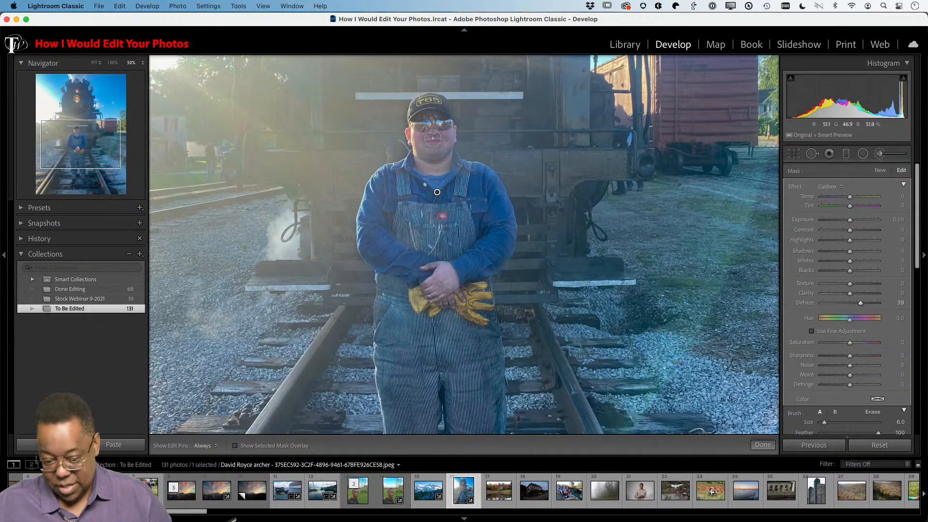
{"action": "key", "text": "super+minus"}
{"action": "key", "text": "super+minus"}
{"action": "key", "text": "super+minus"}
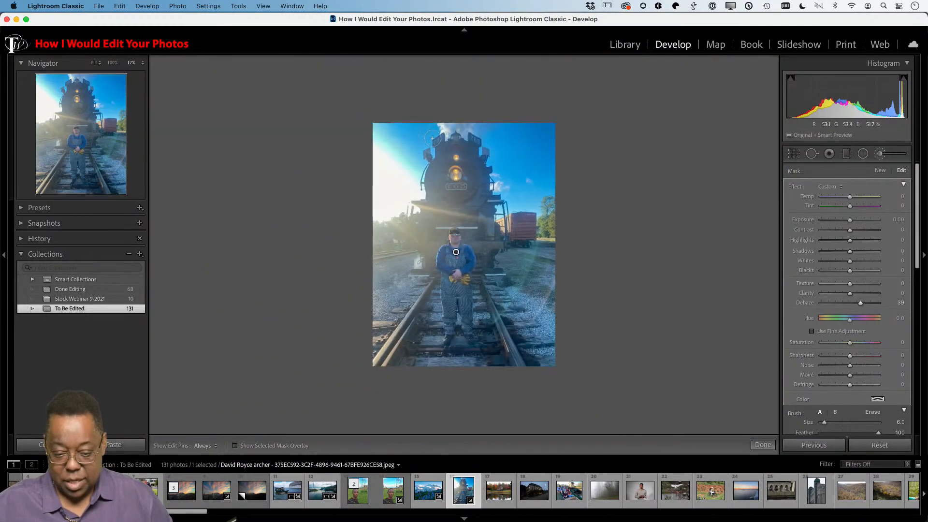
{"action": "key", "text": "super+equal"}
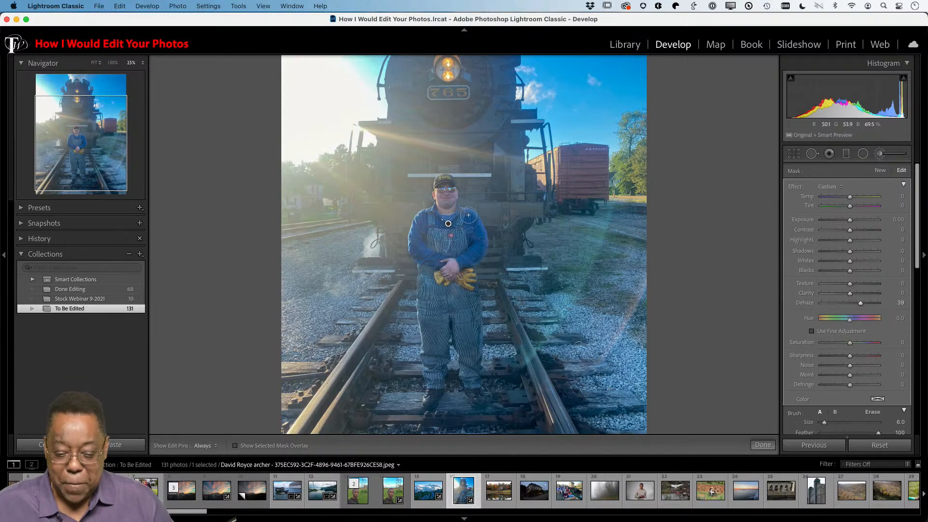
{"action": "key", "text": "h"}
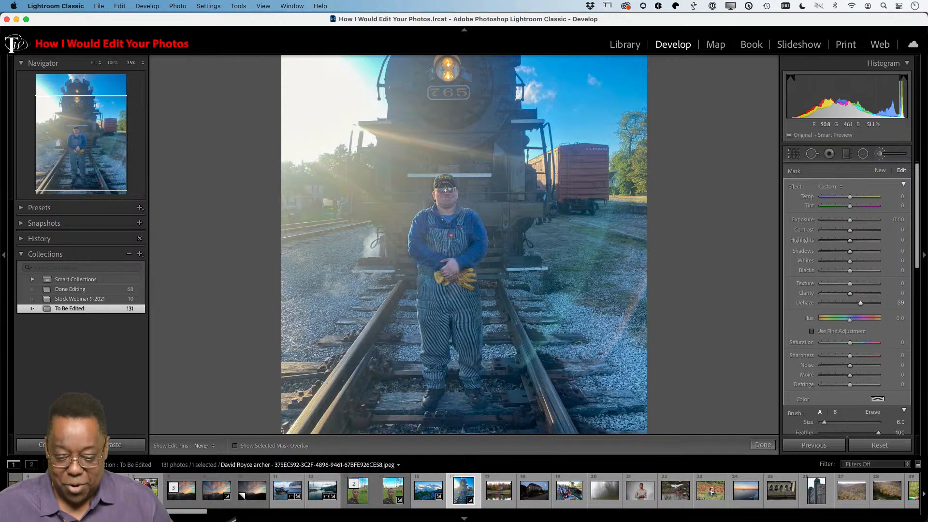
{"action": "key", "text": "h"}
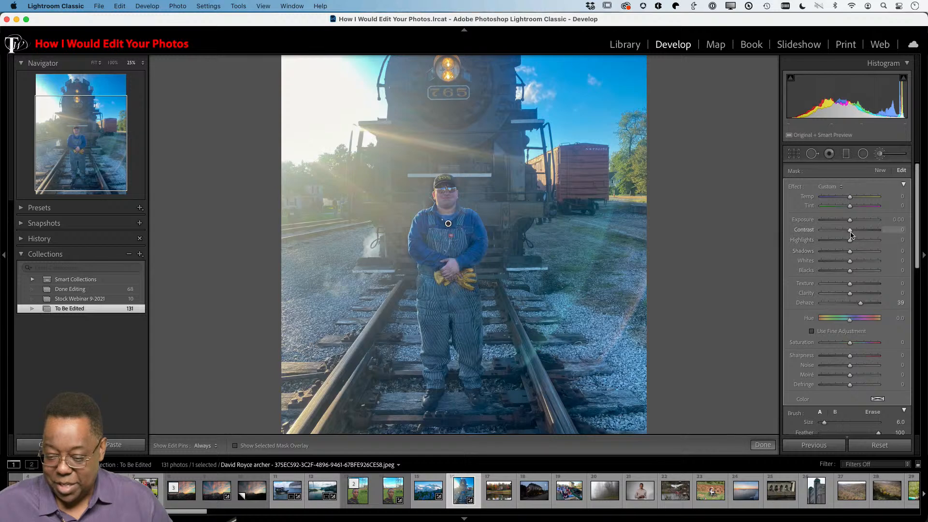
Set the mask over the man to Contrast 43, Texture 43 and Clarity 30.
{"action": "mouse_move", "coordinate": [854, 234]}
{"action": "left_mouse_down"}
{"action": "mouse_move", "coordinate": [874, 233]}
{"action": "mouse_move", "coordinate": [856, 233]}
{"action": "mouse_move", "coordinate": [873, 232]}
{"action": "mouse_move", "coordinate": [864, 237]}
{"action": "left_mouse_up"}
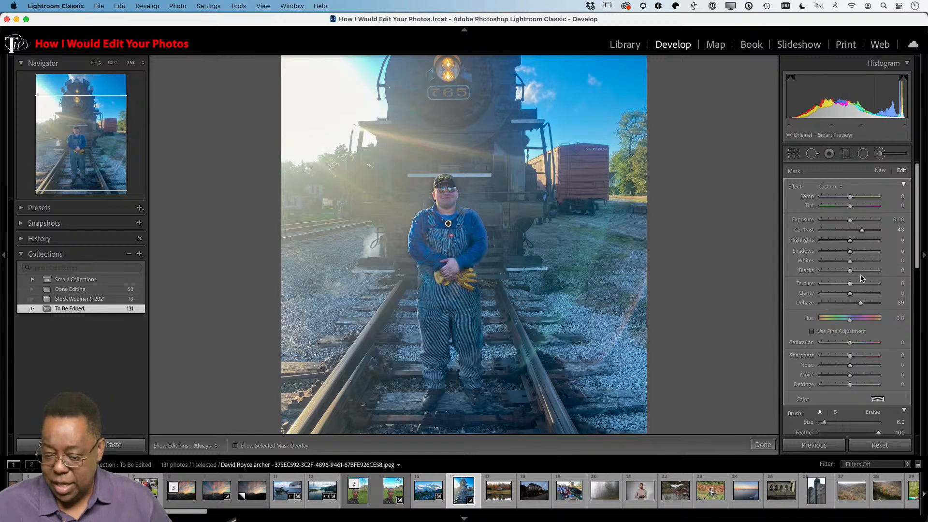
{"action": "left_click_drag", "start_coordinate": [851, 283], "coordinate": [861, 283]}
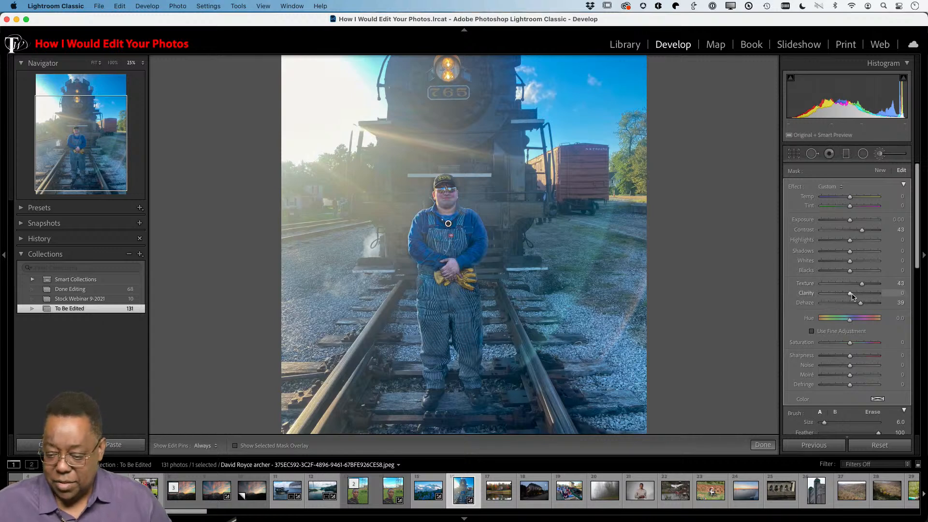
{"action": "left_click_drag", "start_coordinate": [849, 293], "coordinate": [861, 295]}
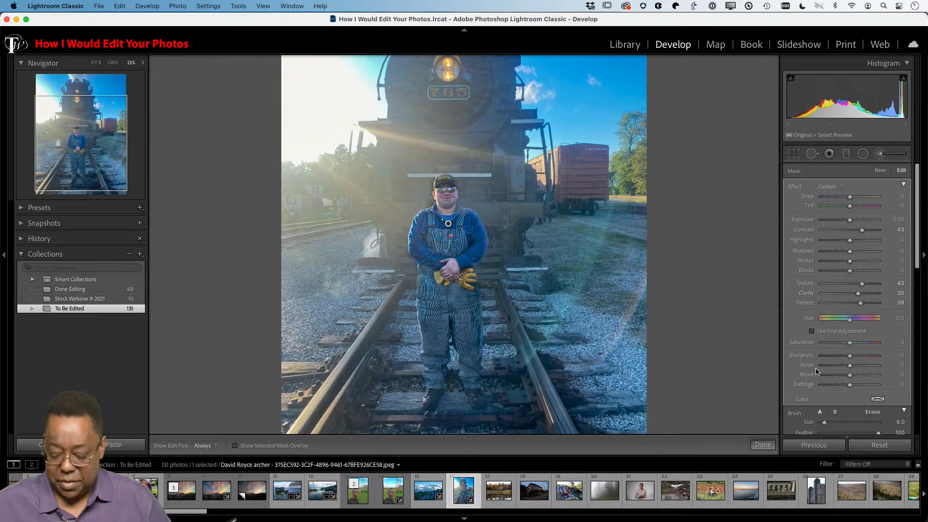
Compare the steam locomotive portrait before and after the edits, finishing on the edited version.
{"action": "key", "text": "backslash"}
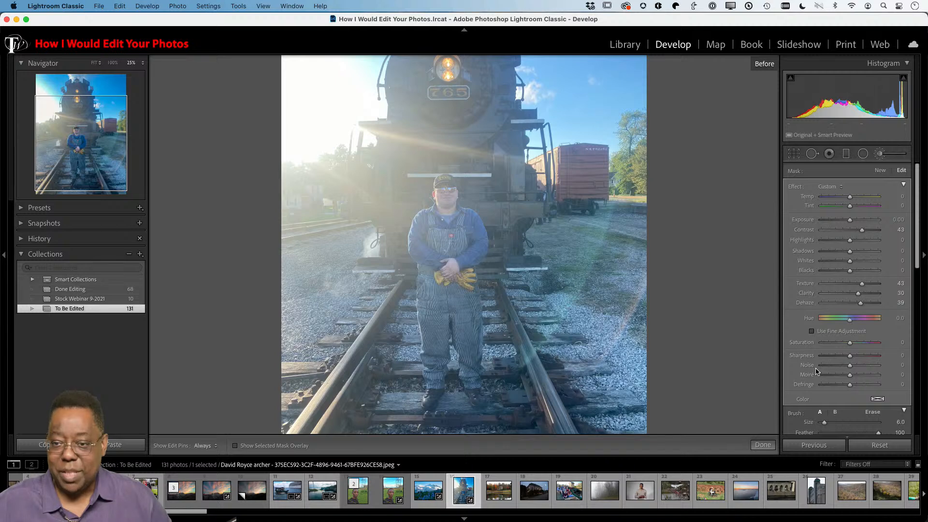
{"action": "key", "text": "backslash"}
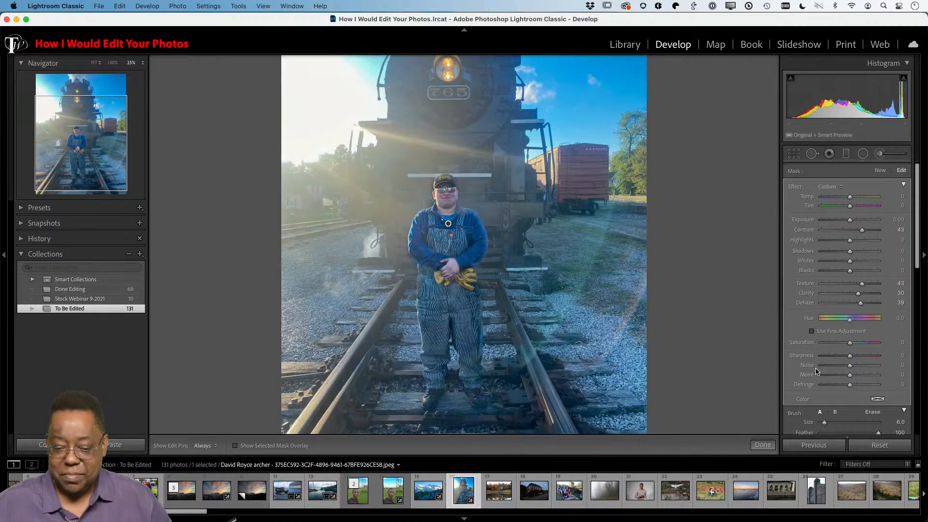
{"action": "key", "text": "backslash"}
{"action": "key", "text": "backslash"}
{"action": "key", "text": "backslash"}
{"action": "key", "text": "backslash"}
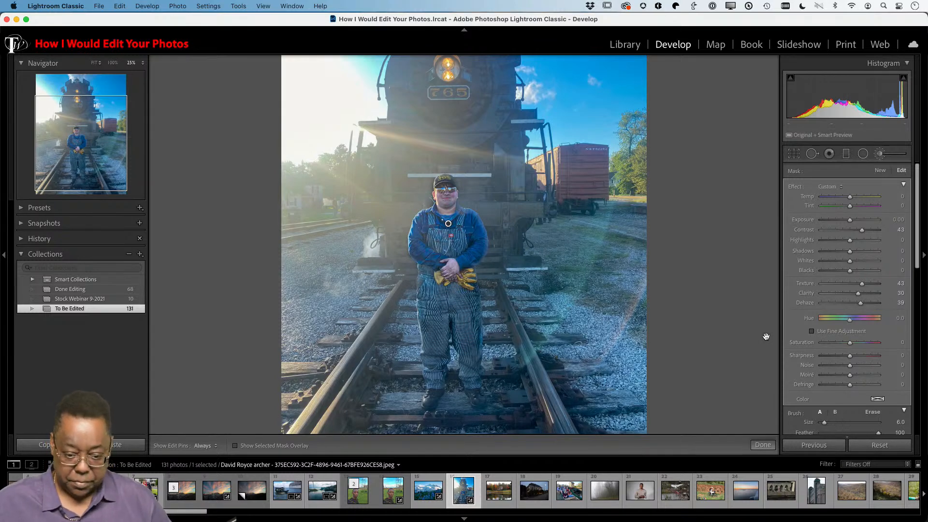
Open the autumn pond photo with the stone building for developing and view it at 50% zoom.
{"action": "key", "text": "g"}
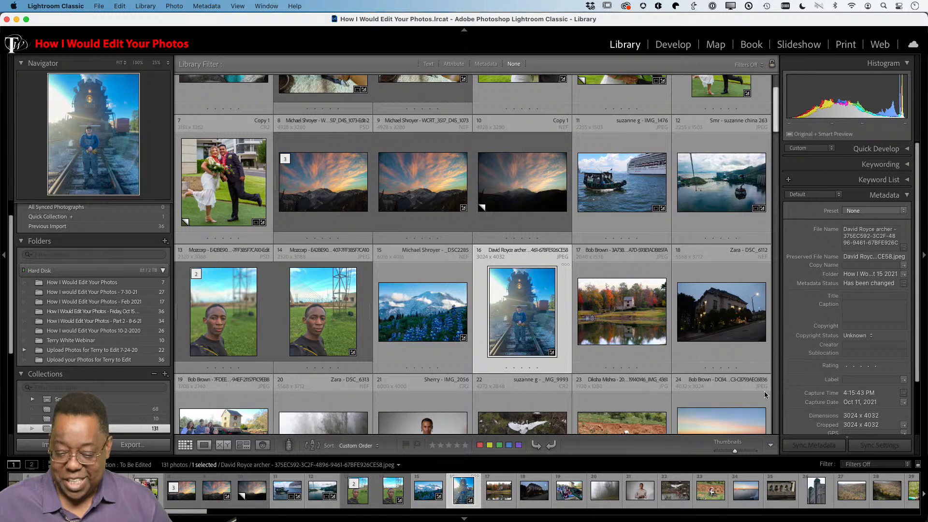
{"action": "left_click", "coordinate": [619, 307]}
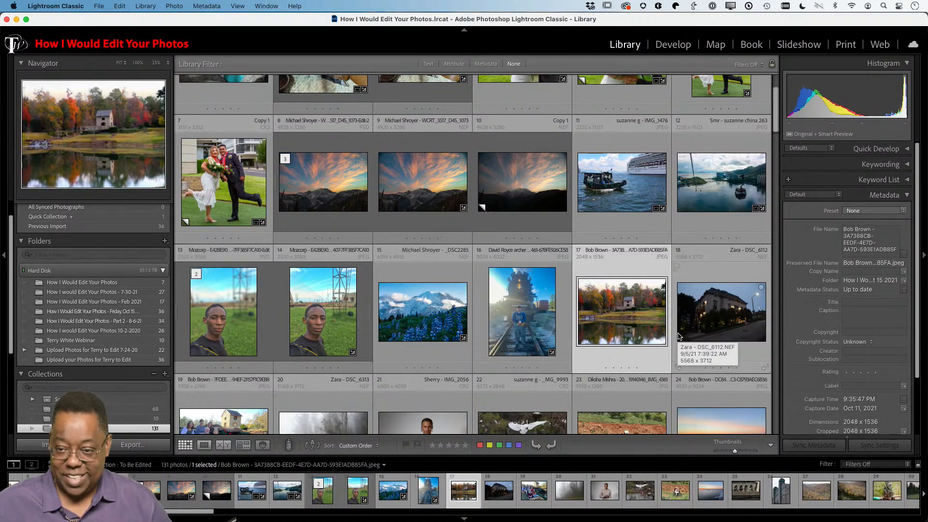
{"action": "key", "text": "d"}
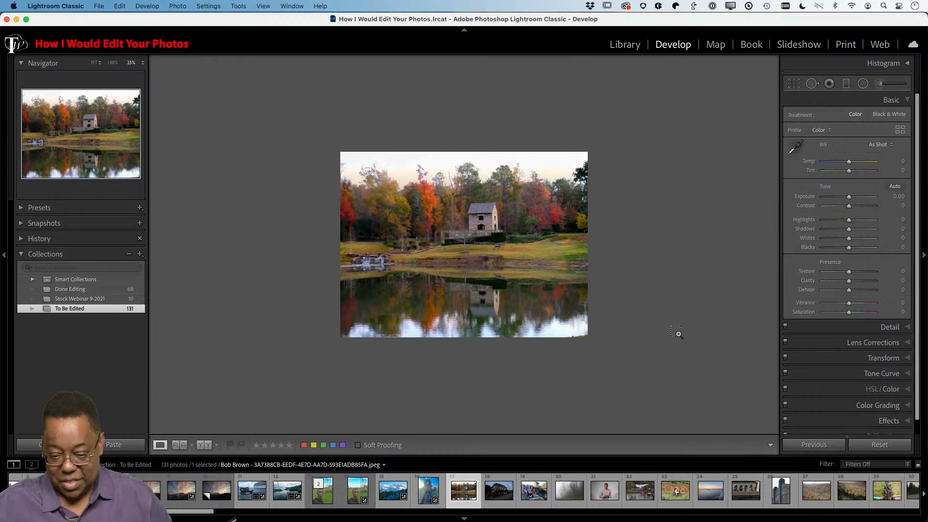
{"action": "key", "text": "super+0"}
{"action": "key", "text": "super+equal"}
{"action": "key", "text": "super+equal"}
{"action": "key", "text": "super+equal"}
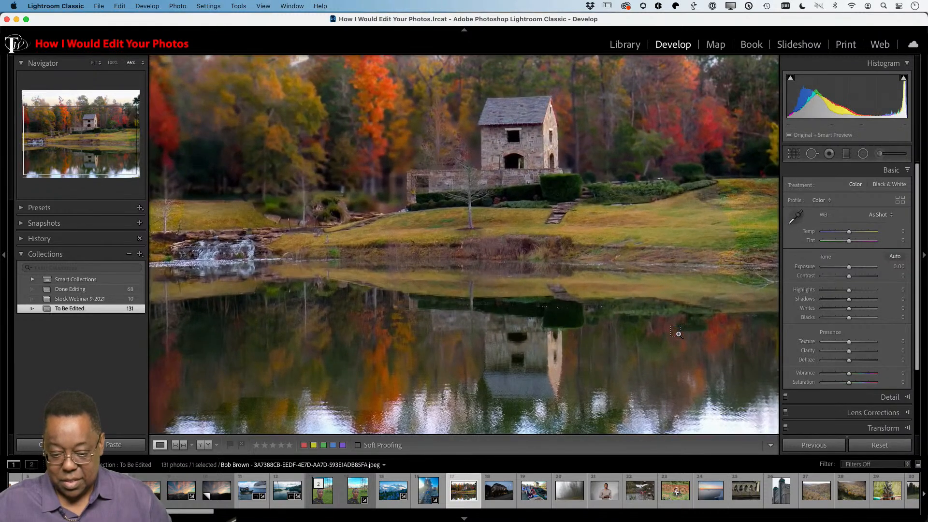
{"action": "key", "text": "super+minus"}
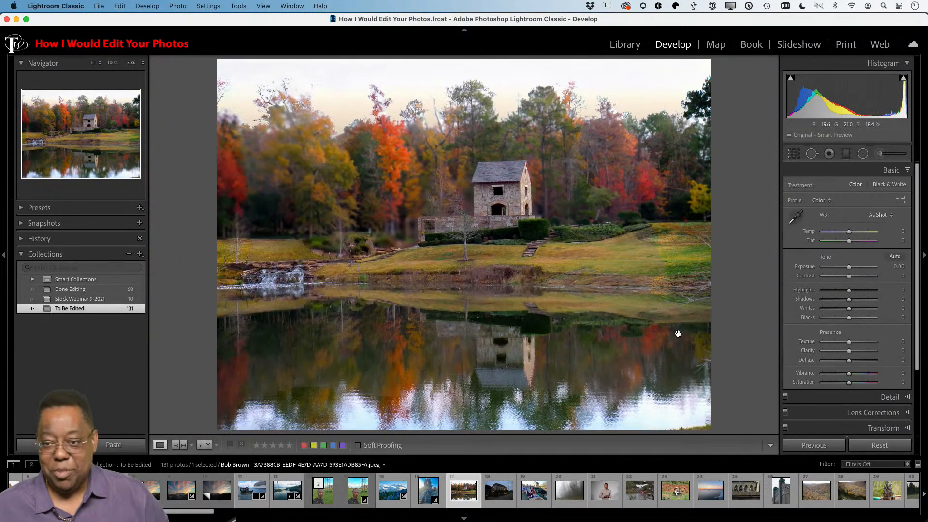